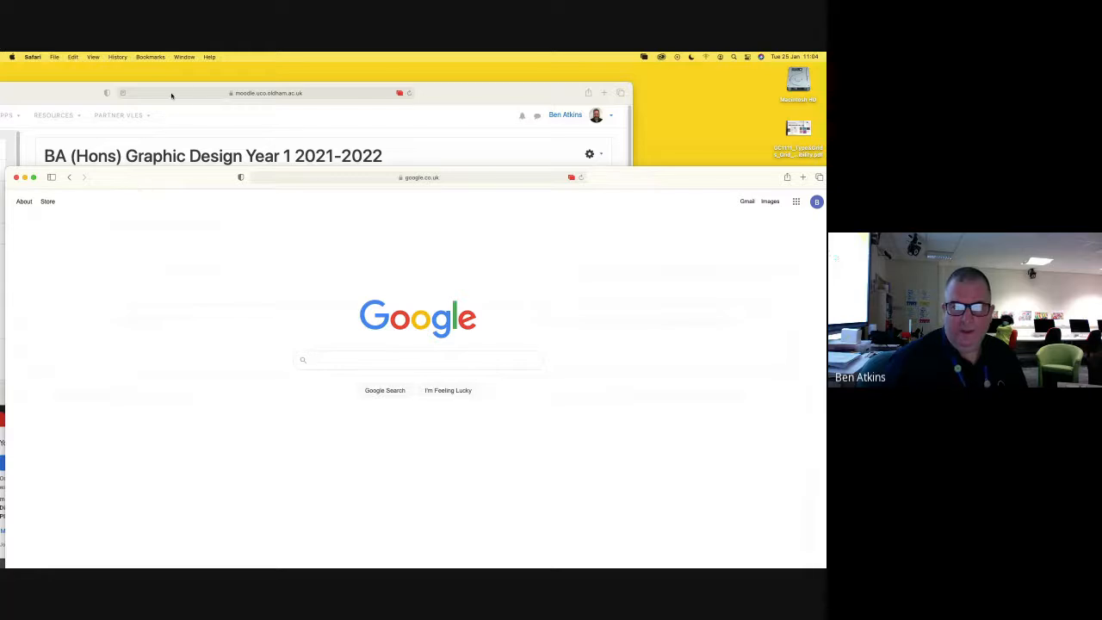
- Open the Creative Cloud app, look through the installed desktop apps list, and close it again
left_click_drag(666, 180, 596, 213)
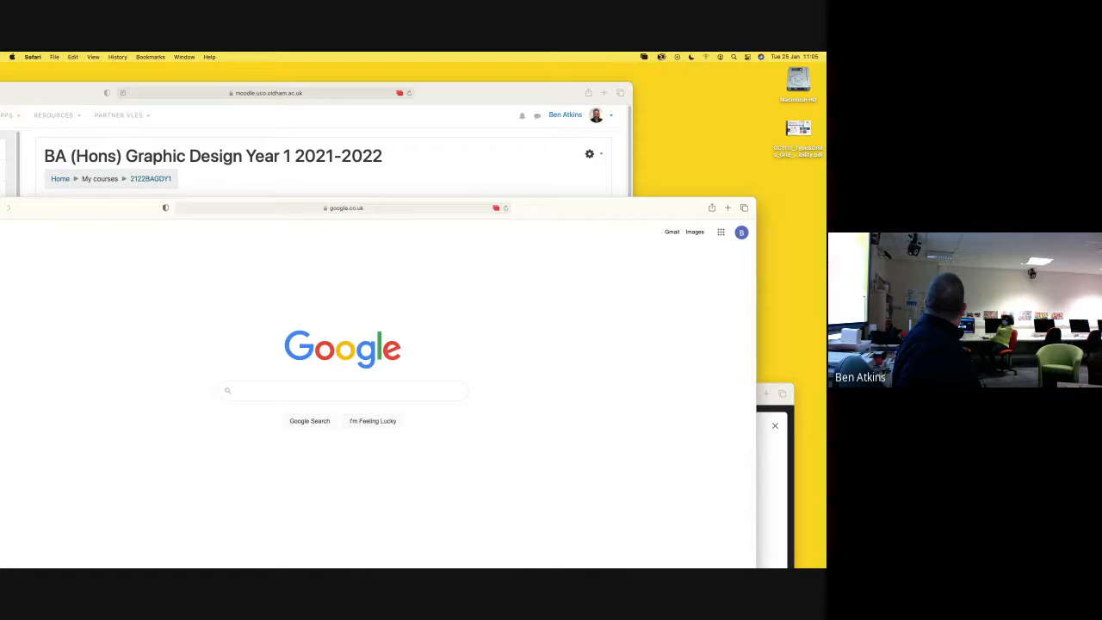
left_click(661, 56)
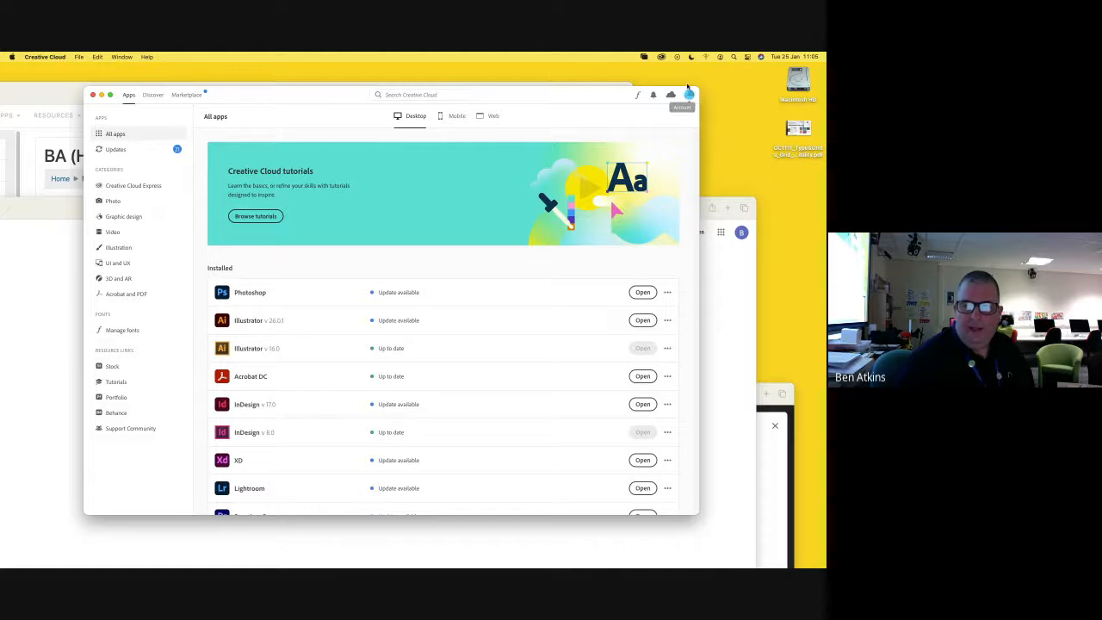
left_click_drag(525, 105, 497, 84)
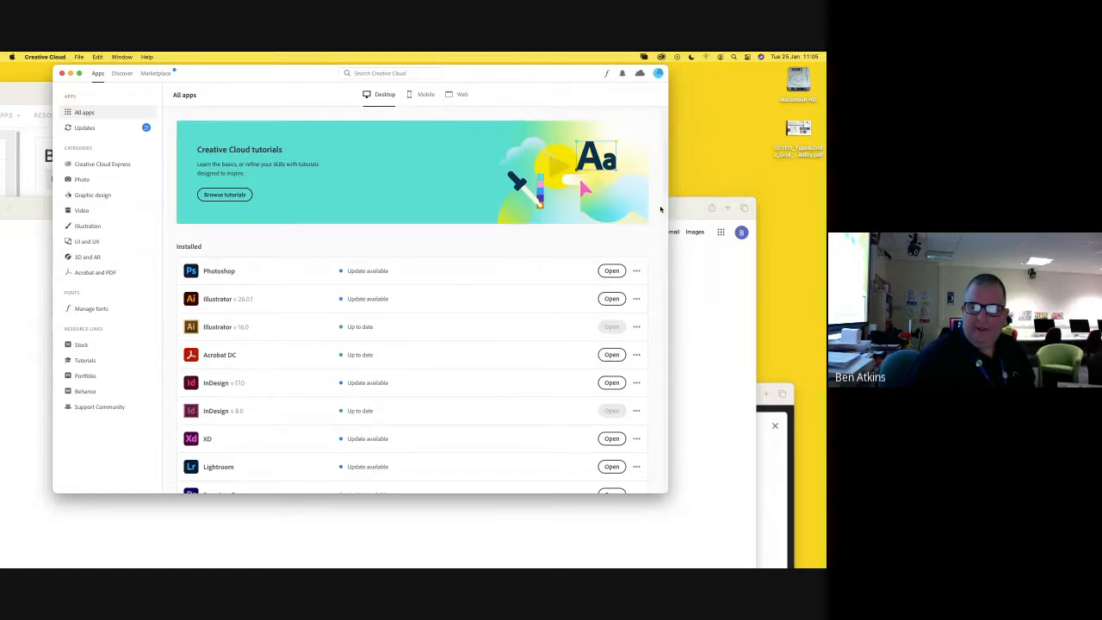
left_click_drag(660, 209, 669, 234)
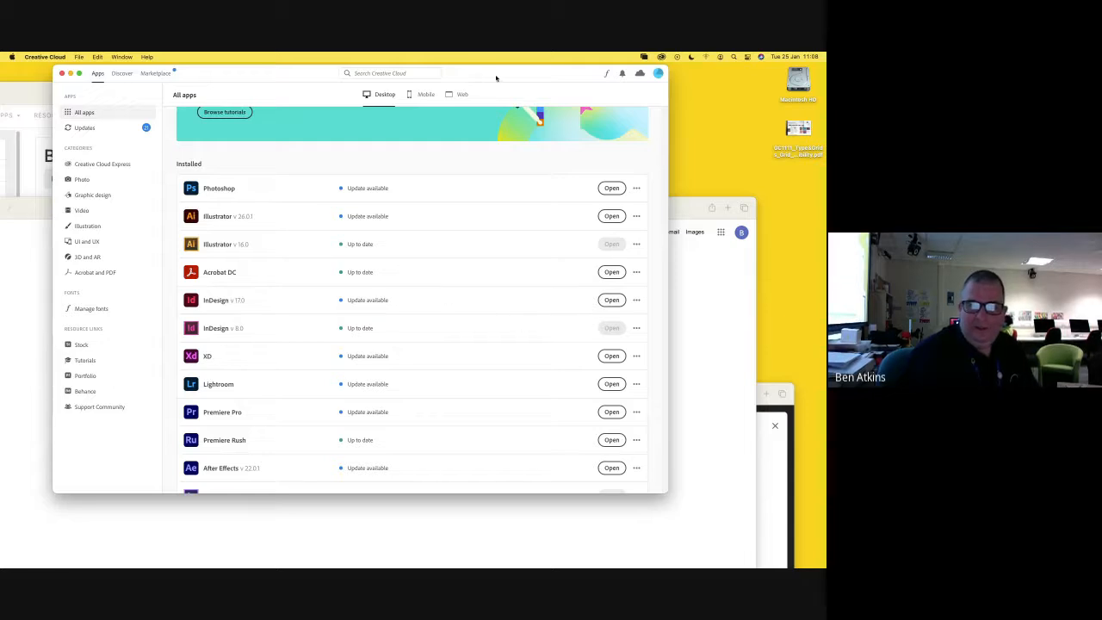
left_click_drag(490, 76, 486, 73)
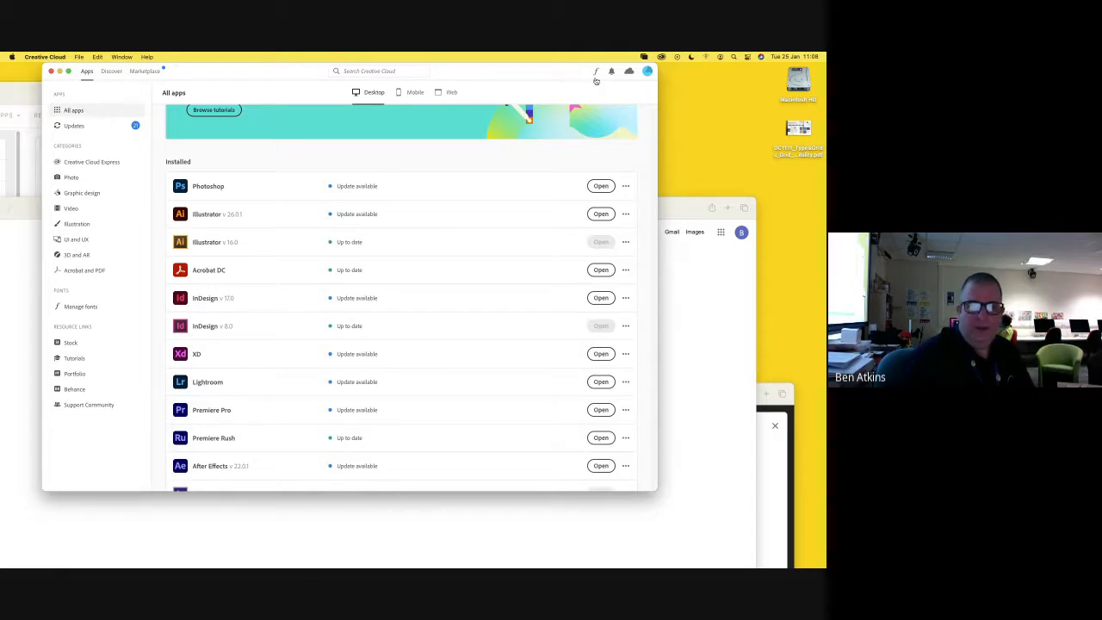
left_click(51, 71)
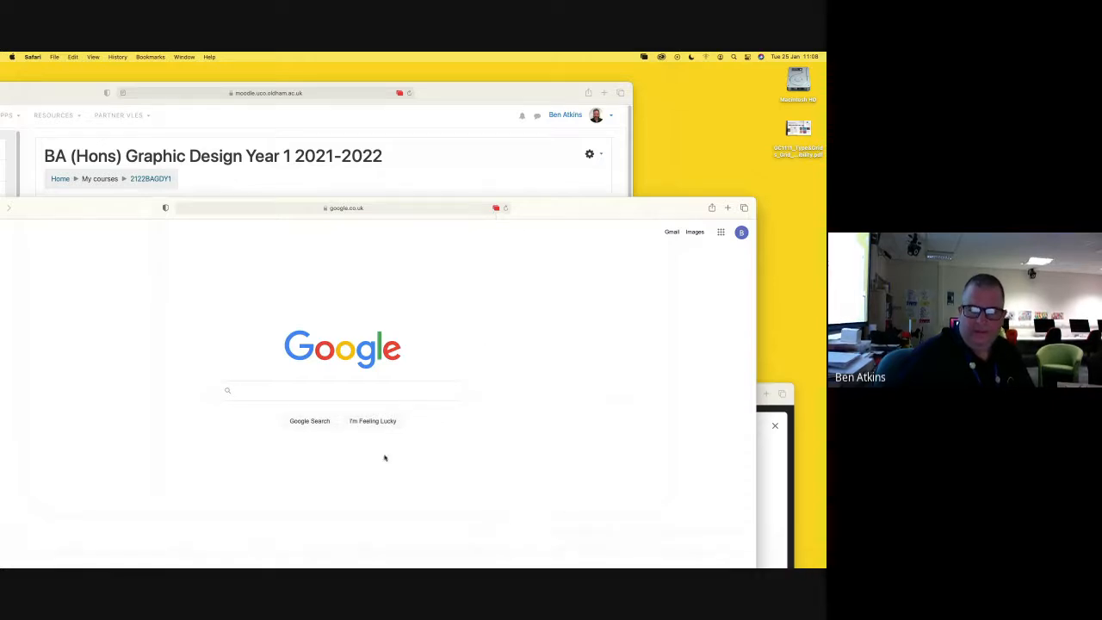
mouse_move(278, 556)
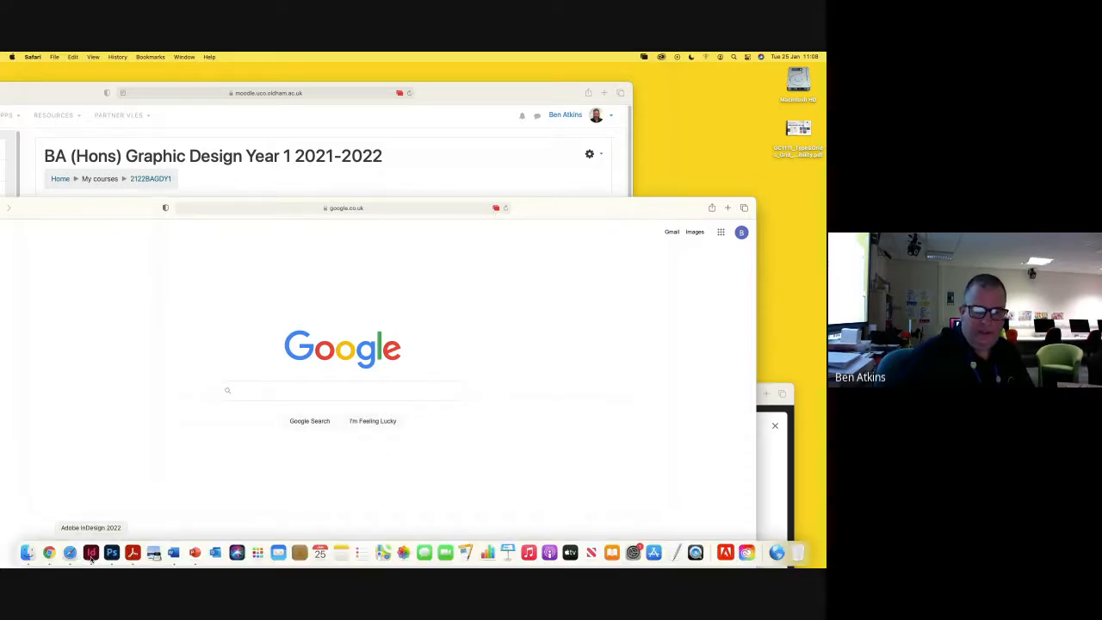
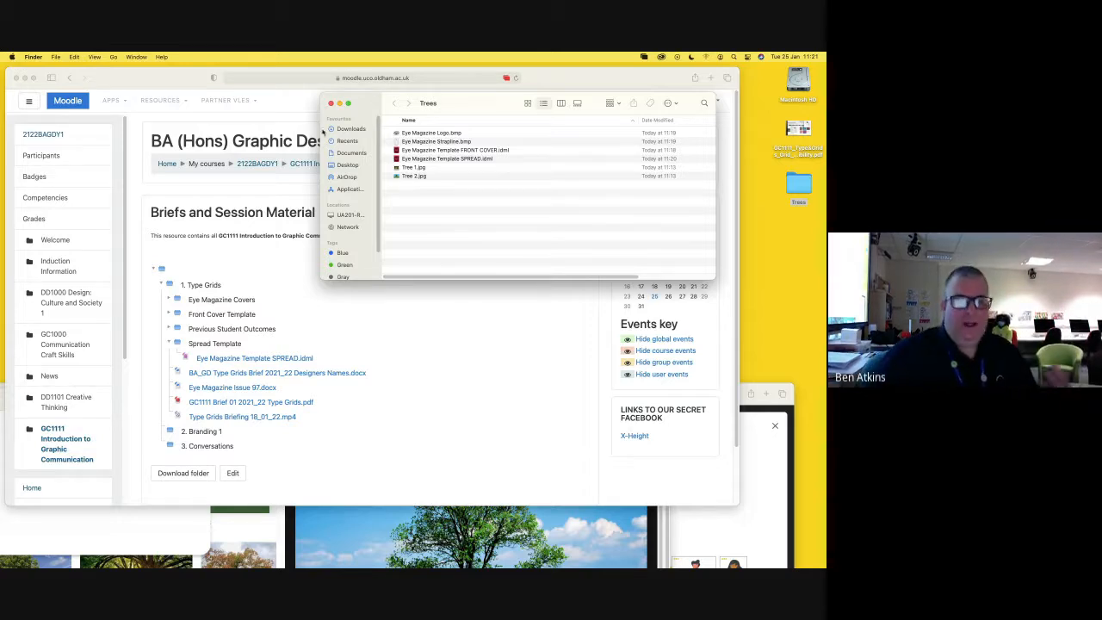
- Close the Trees folder window and move the Moodle browser window aside to clear the desktop
left_click(331, 103)
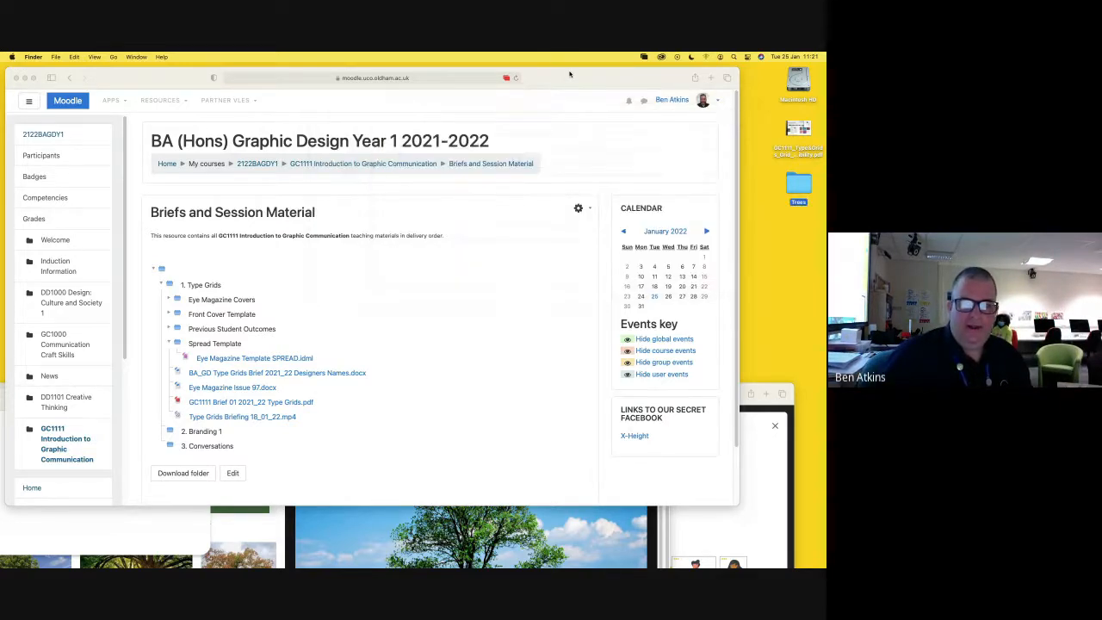
left_click_drag(563, 78, 481, 85)
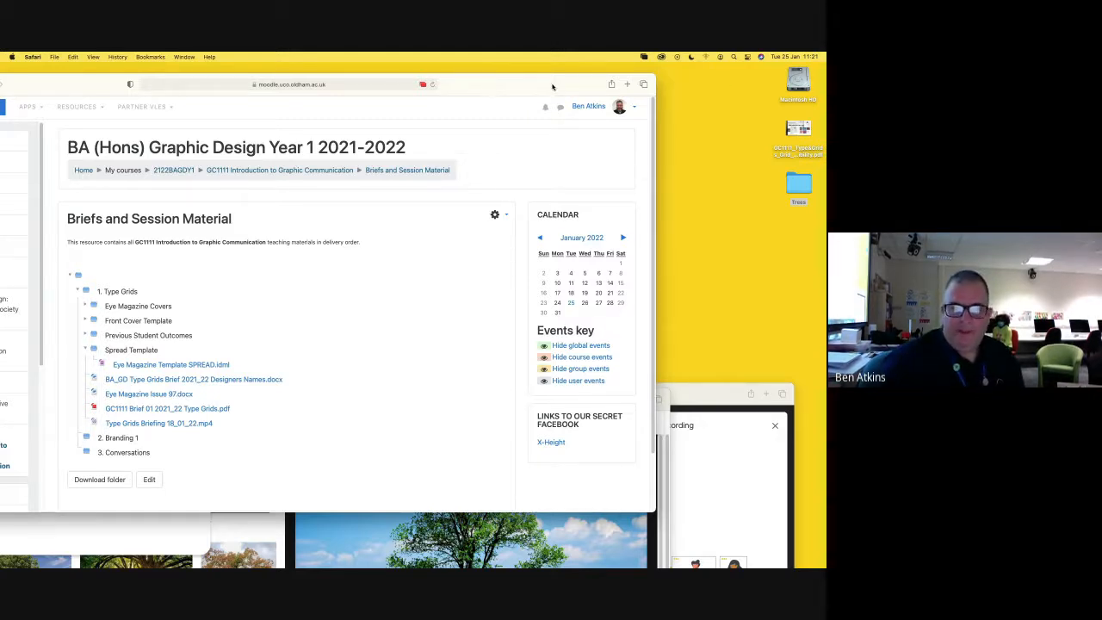
left_click_drag(557, 85, 256, 369)
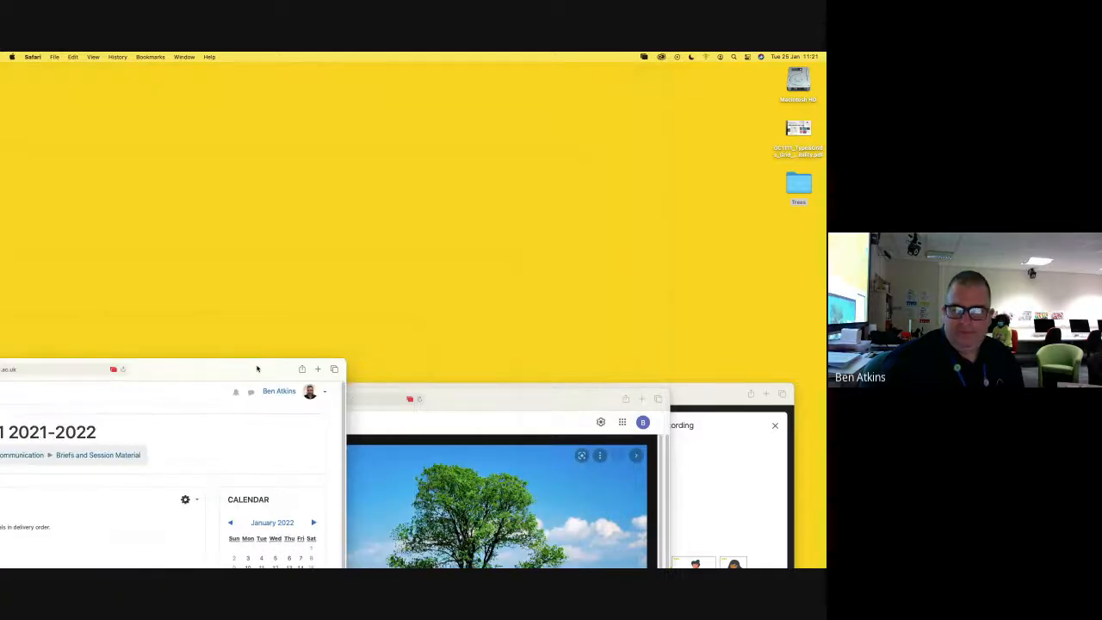
- Open Eye Magazine Template SPREAD.idml in InDesign from the Trees folder on the desktop
left_click(798, 187)
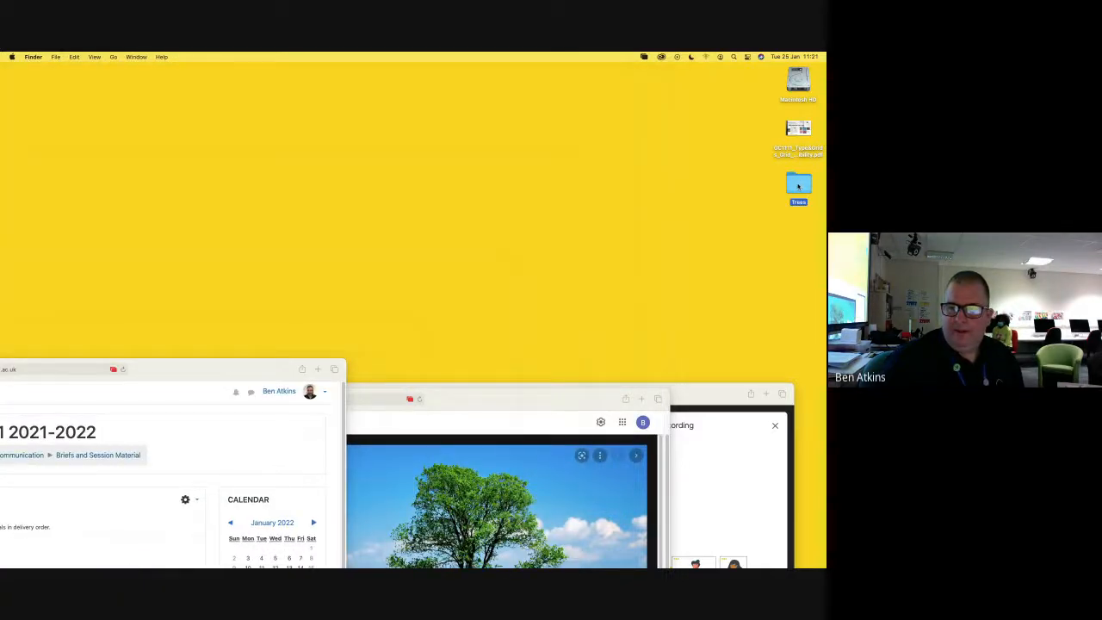
double_click(798, 187)
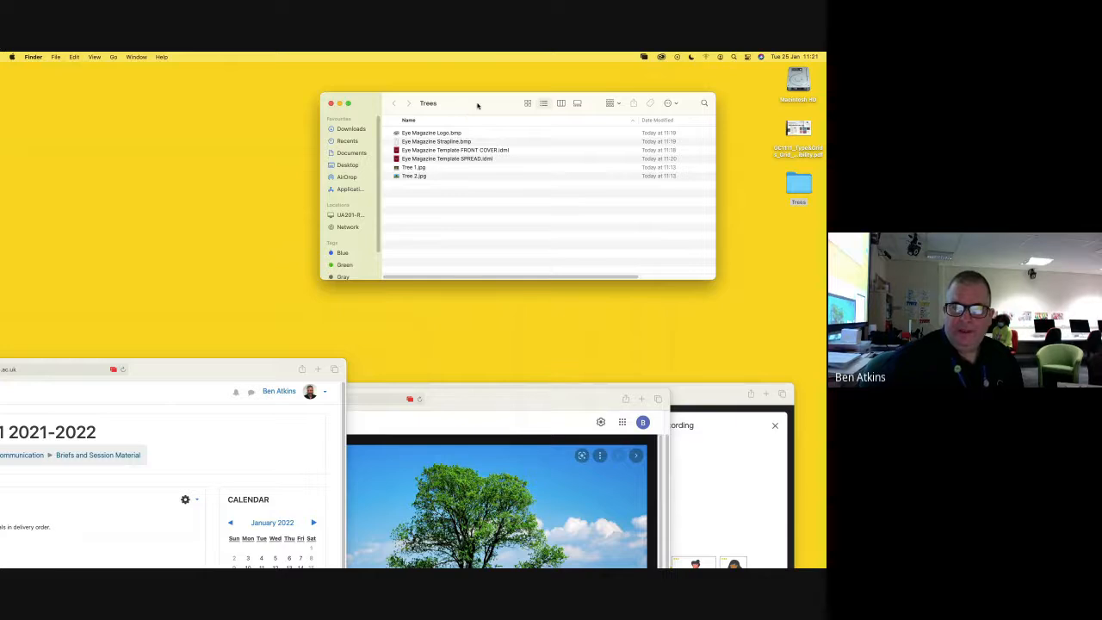
left_click_drag(478, 105, 443, 85)
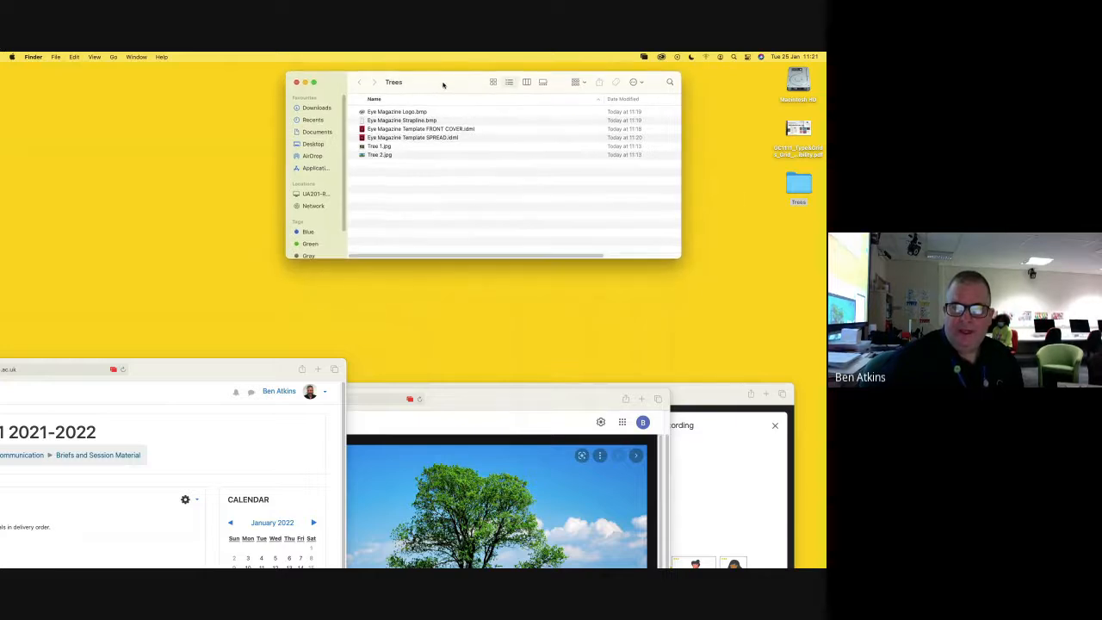
left_click(414, 138)
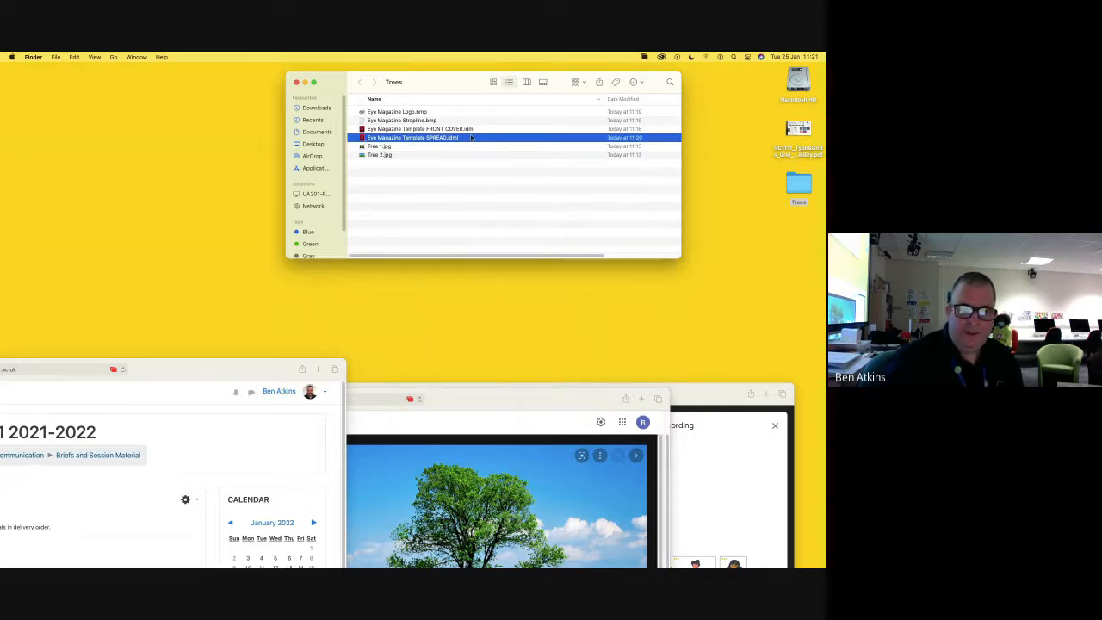
double_click(361, 140)
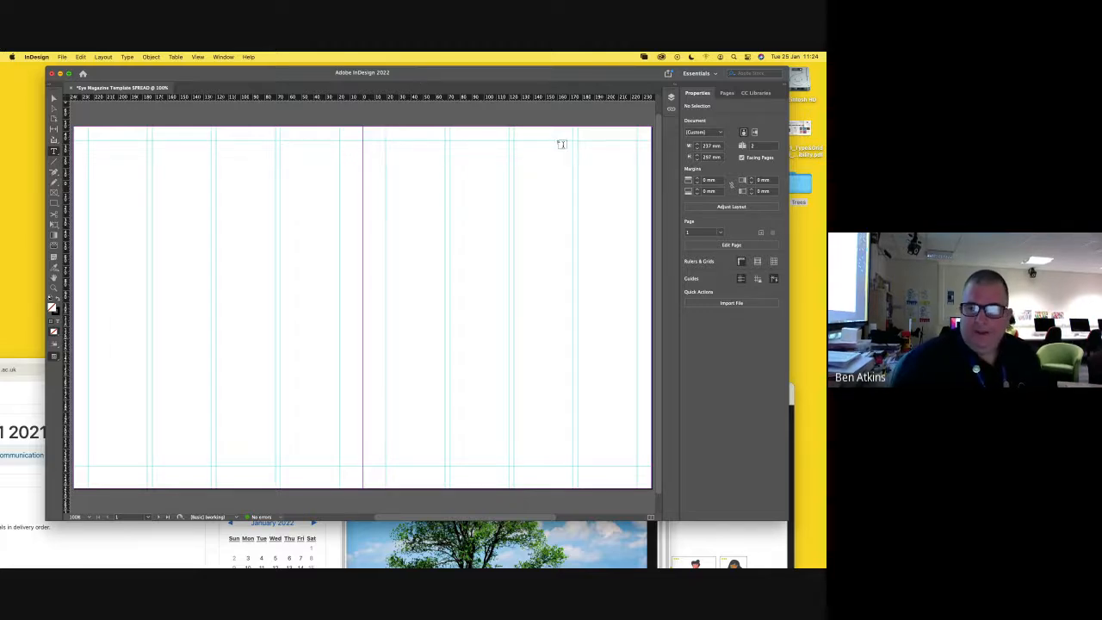
- Draw a rectangular picture frame about 204 by 135 mm across the upper part of the spread's left page
left_click_drag(584, 76, 556, 76)
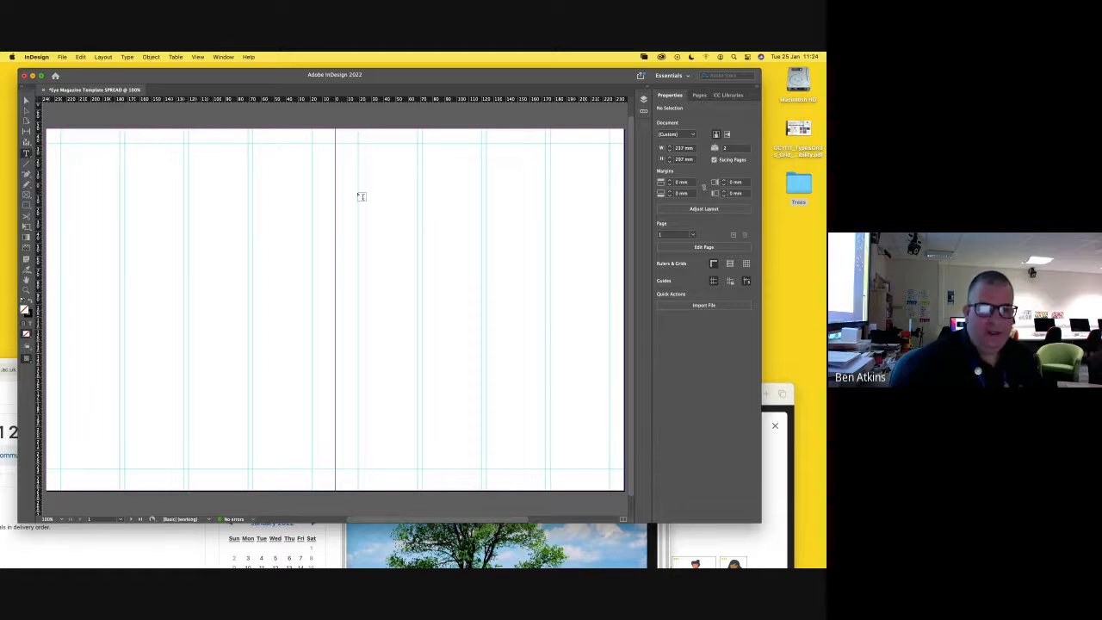
left_click_drag(87, 77, 83, 80)
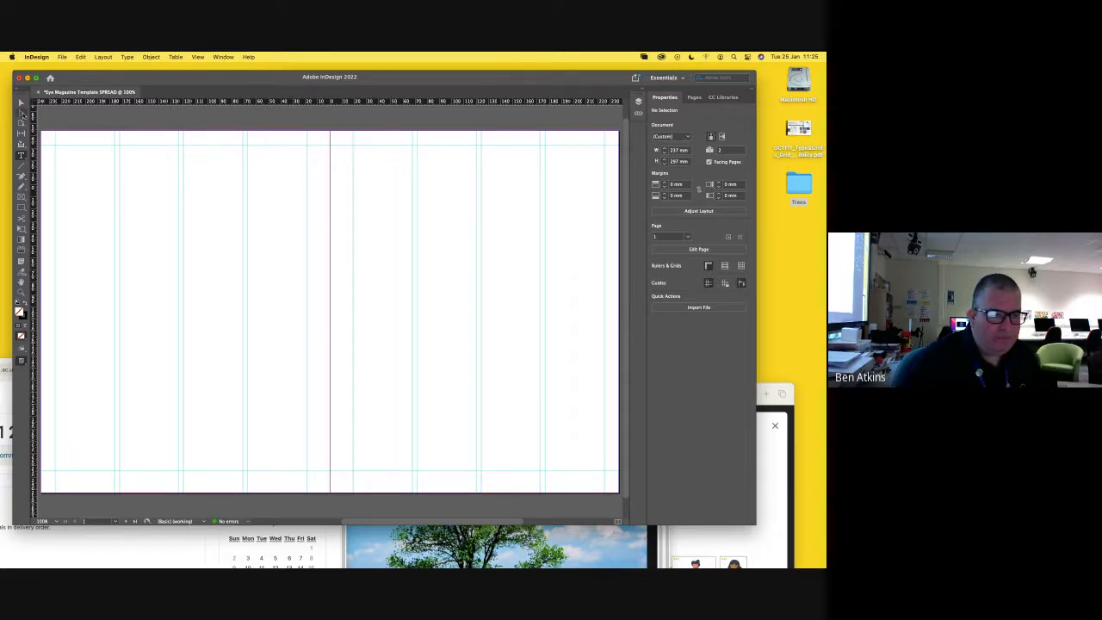
left_click(22, 103)
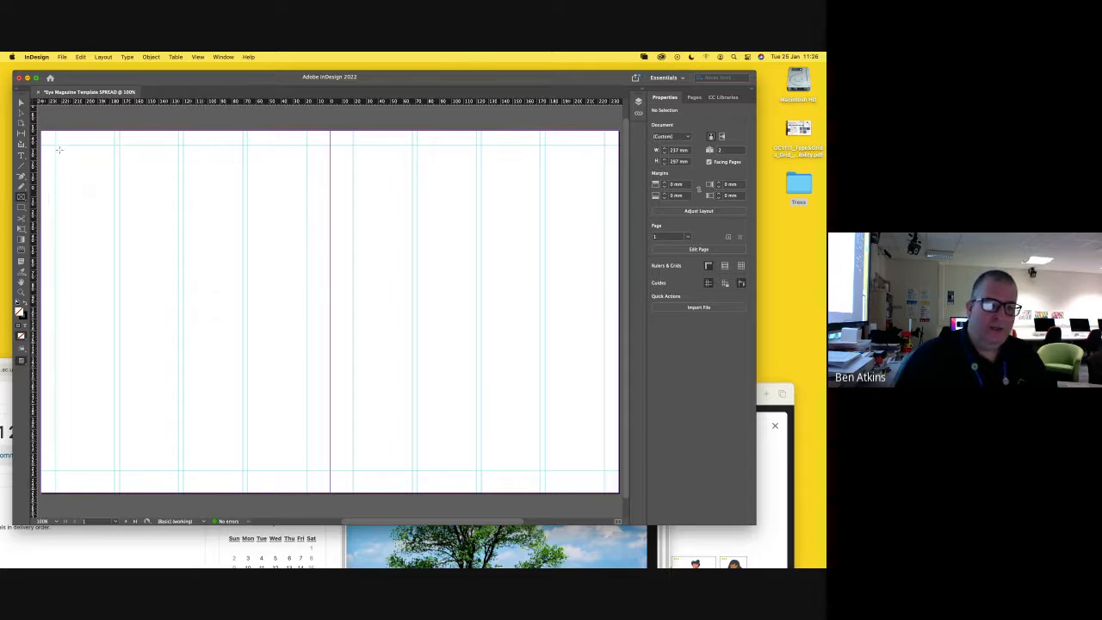
left_click_drag(58, 147, 307, 312)
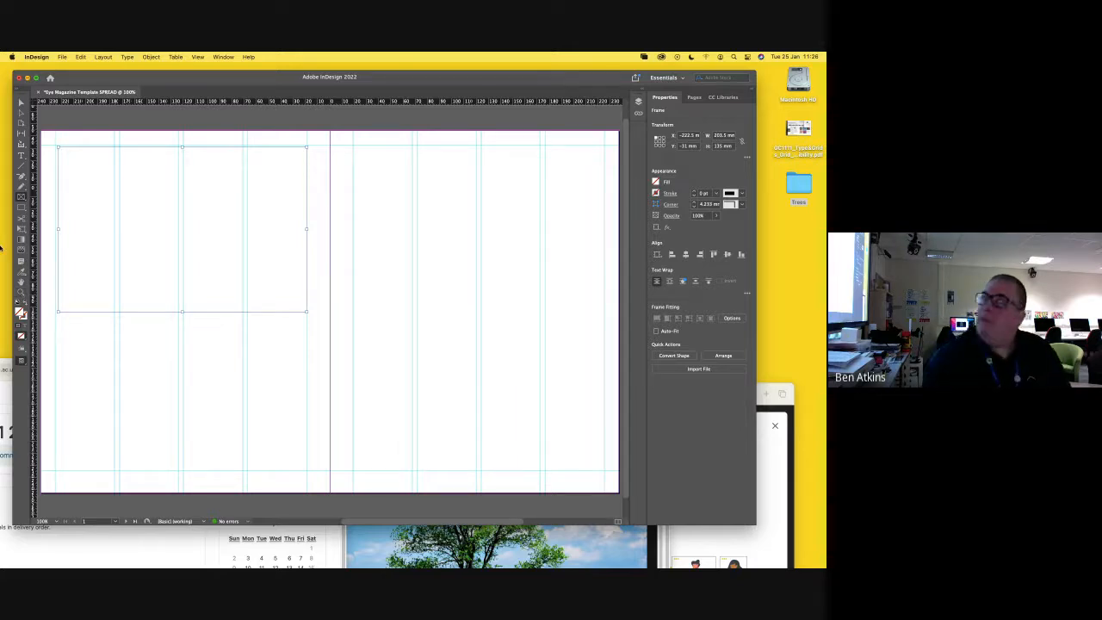
- Resize the frame to about 206 by 133.5 mm, snapping its top, left and right edges to the page guides
left_click(21, 103)
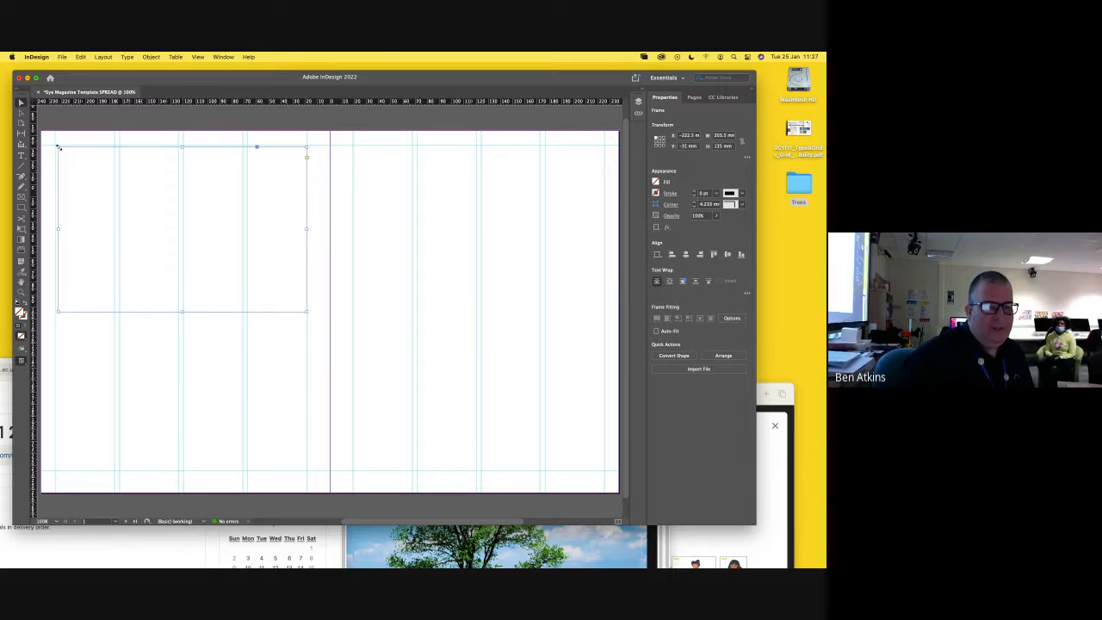
mouse_move(57, 147)
left_mouse_down()
mouse_move(127, 205)
mouse_move(55, 146)
left_mouse_up()
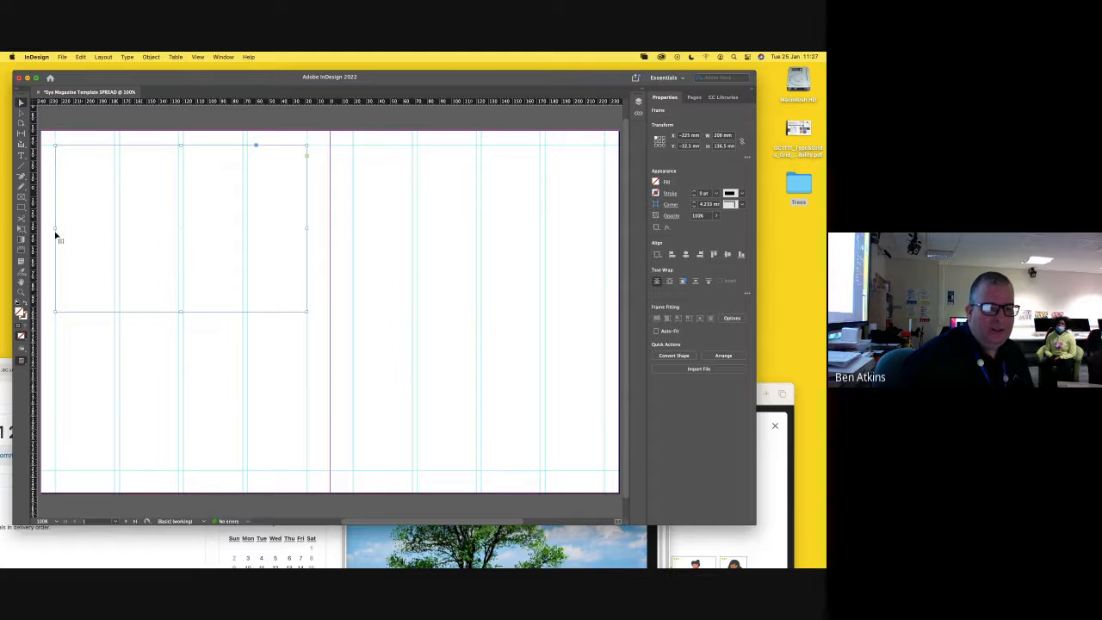
mouse_move(307, 229)
left_mouse_down()
mouse_move(292, 228)
mouse_move(306, 228)
left_mouse_up()
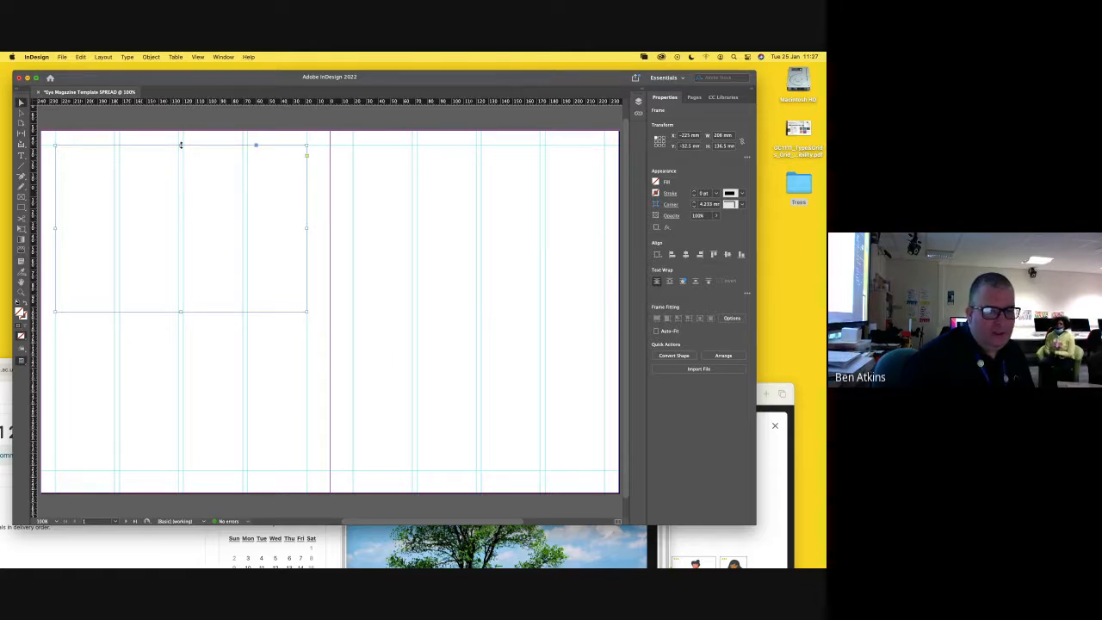
mouse_move(181, 144)
left_mouse_down()
mouse_move(180, 157)
mouse_move(181, 145)
left_mouse_up()
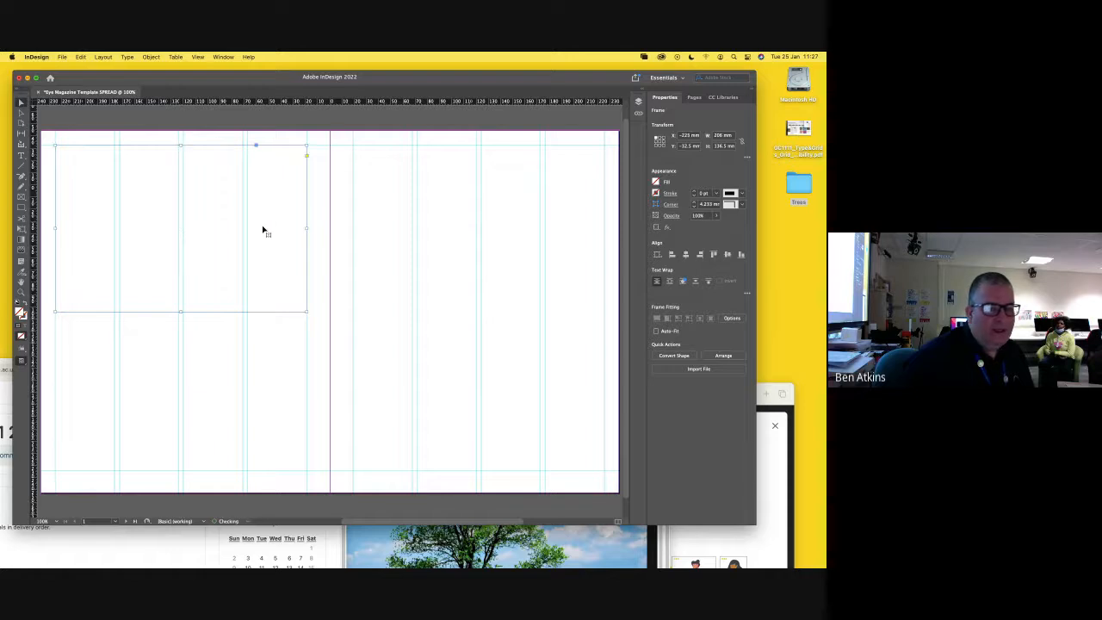
left_click_drag(306, 230, 304, 229)
mouse_move(55, 229)
left_mouse_down()
mouse_move(65, 229)
mouse_move(54, 229)
left_mouse_up()
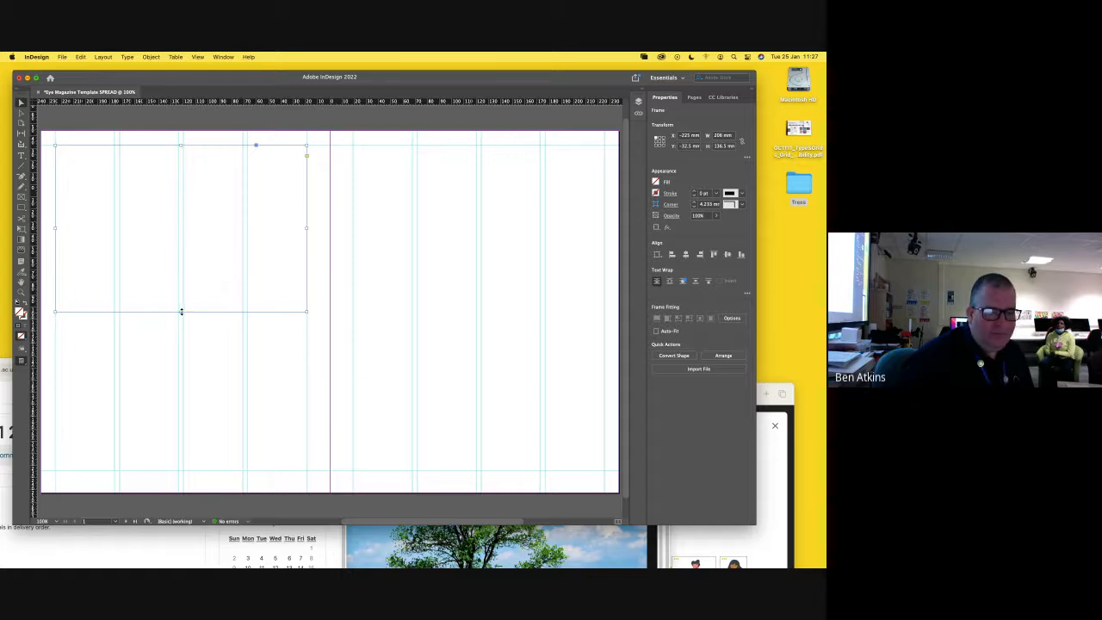
left_click_drag(181, 312, 181, 308)
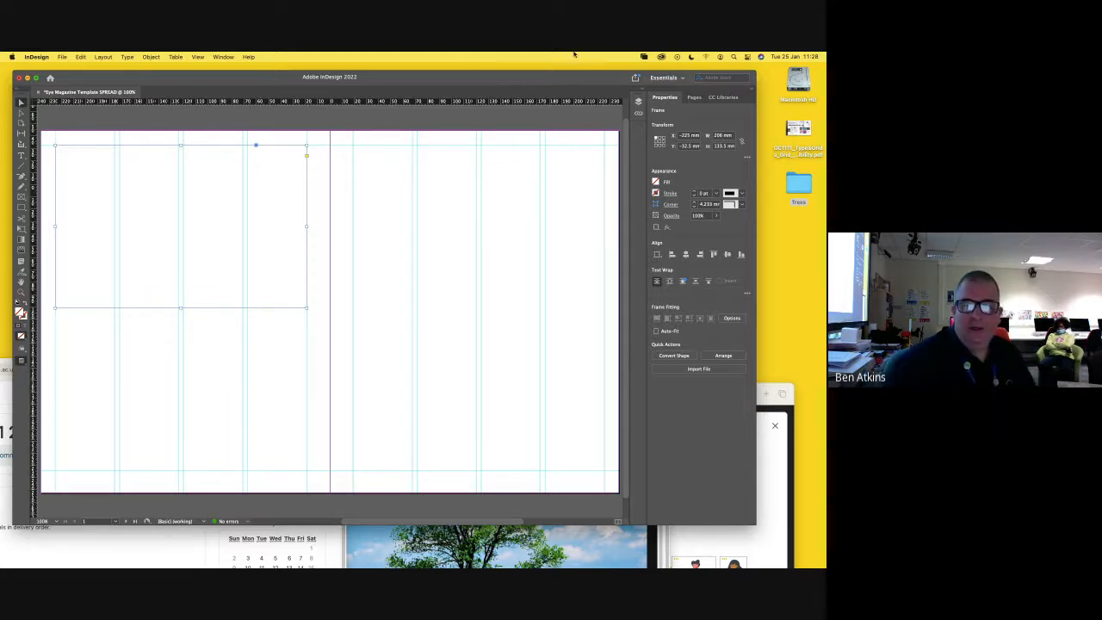
- Lower the InDesign window and reopen the Trees folder above it, with the empty picture frame still in view
left_click_drag(559, 81, 561, 178)
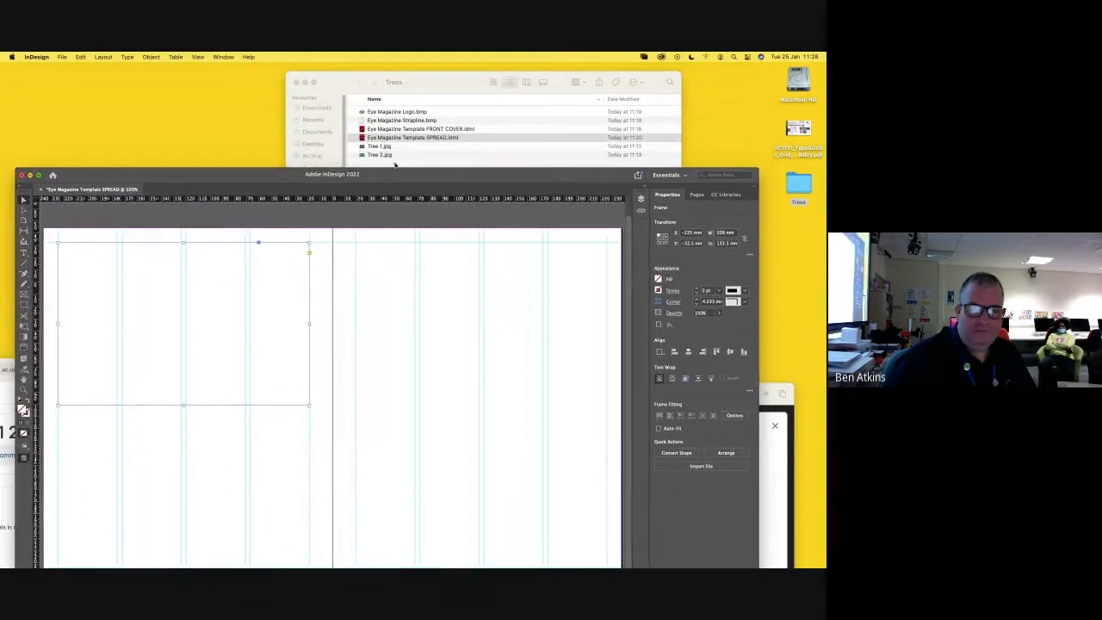
left_click(432, 93)
left_click_drag(451, 86, 507, 83)
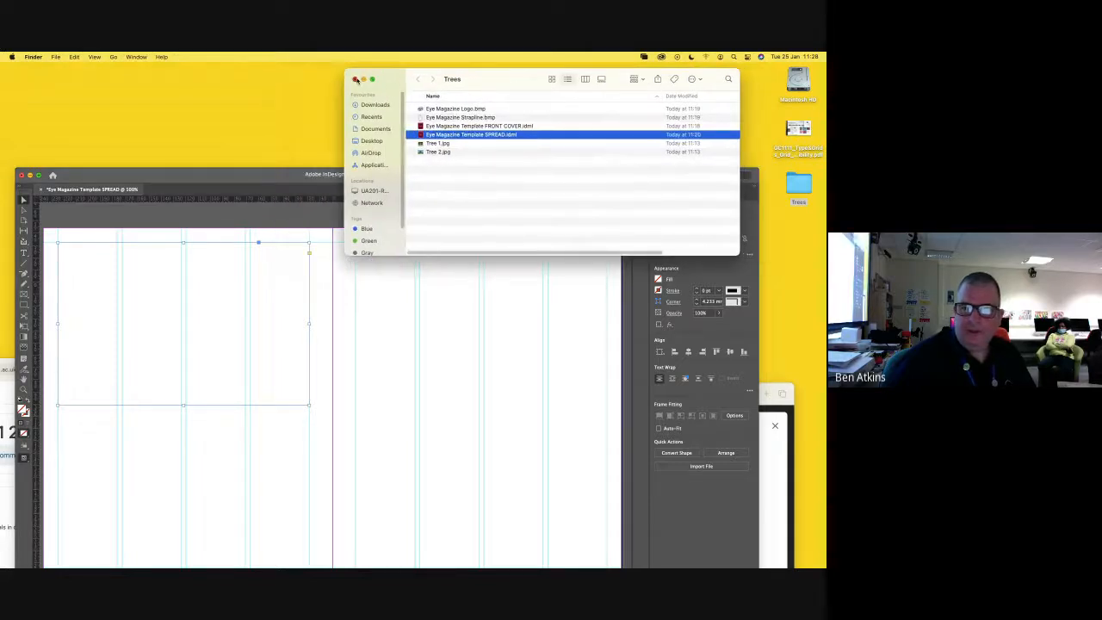
left_click(355, 79)
double_click(798, 186)
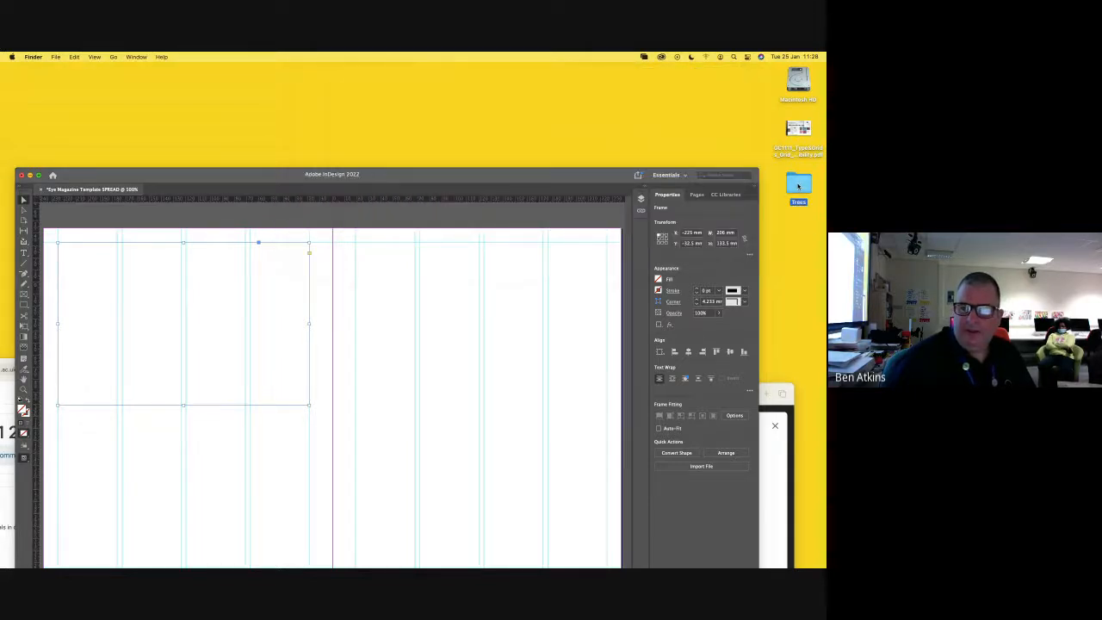
left_click_drag(524, 79, 556, 78)
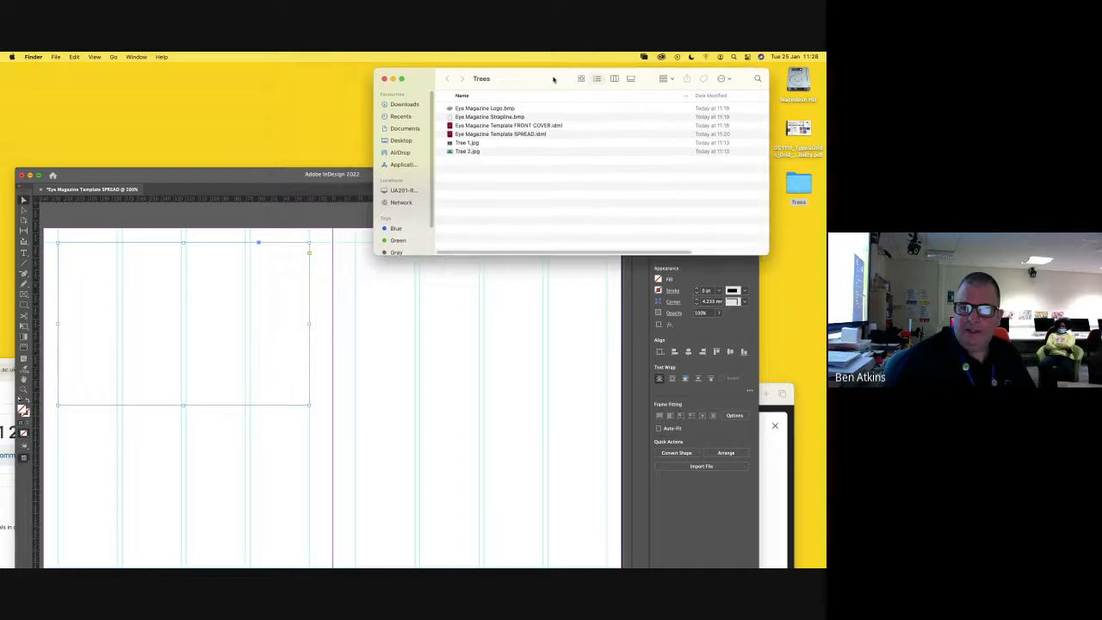
- Place Tree 1.jpg from the Trees folder window into the empty picture frame on the spread's left page
left_click(467, 143)
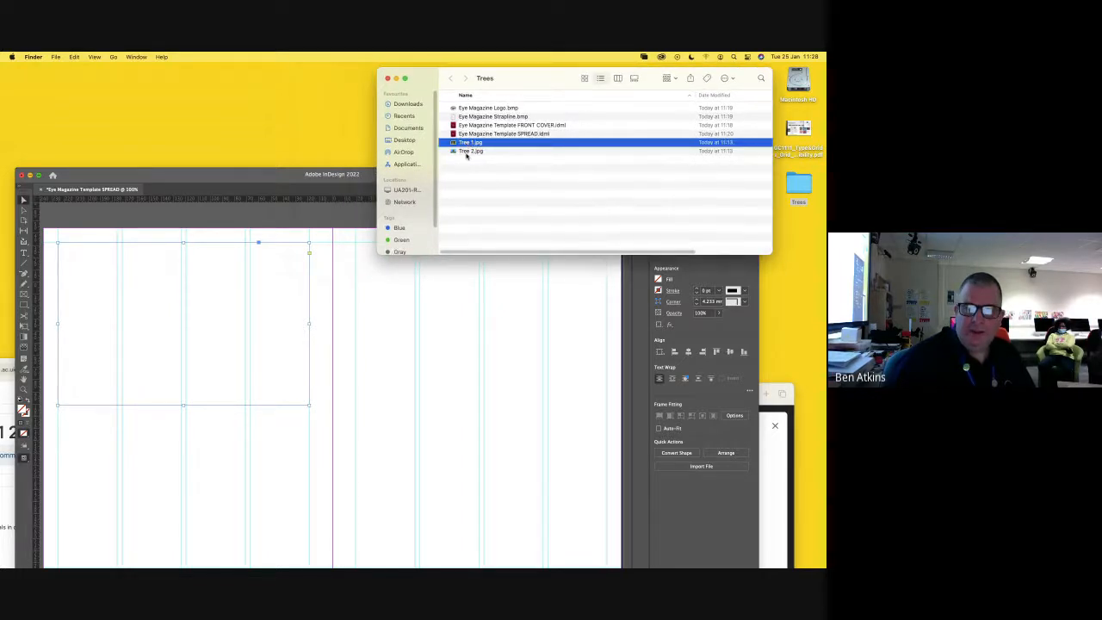
left_click(468, 152)
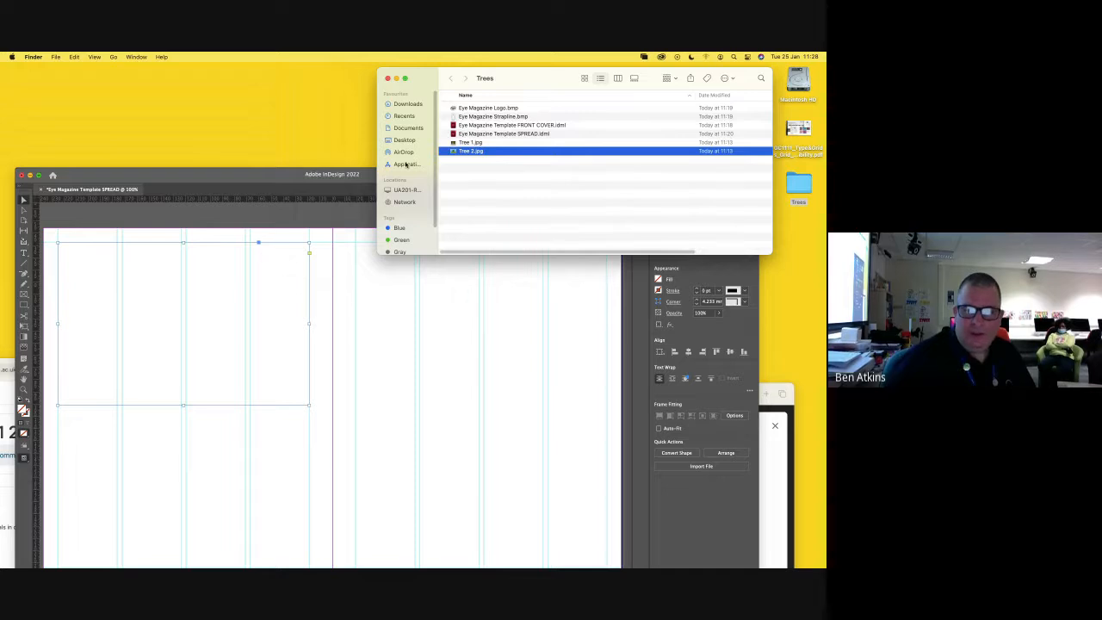
left_click(465, 143)
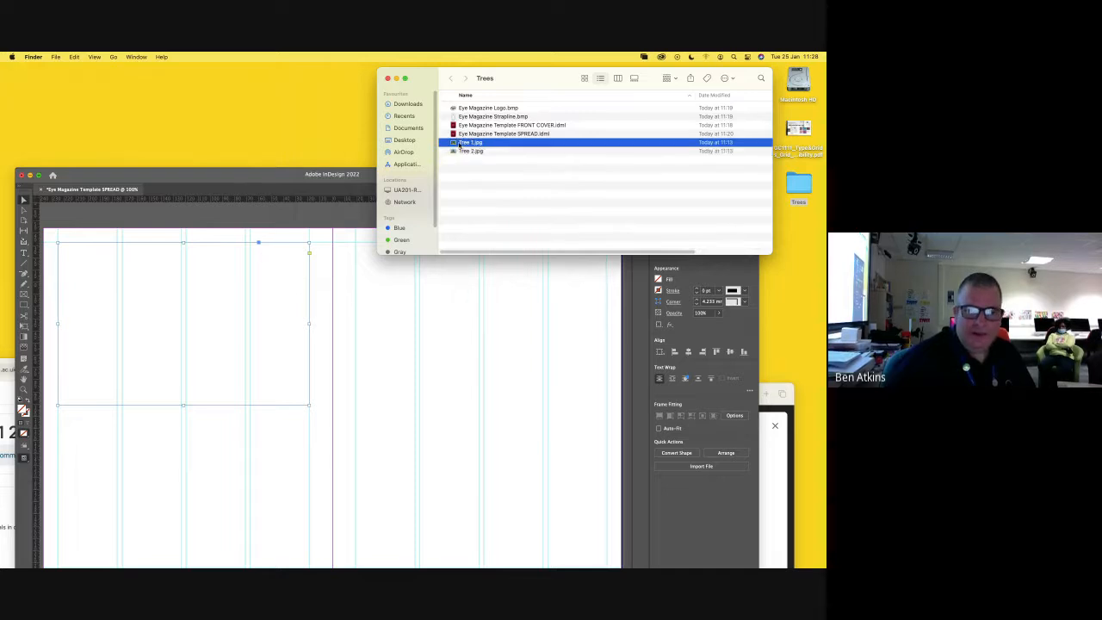
left_click(200, 176)
left_click_drag(204, 178, 207, 173)
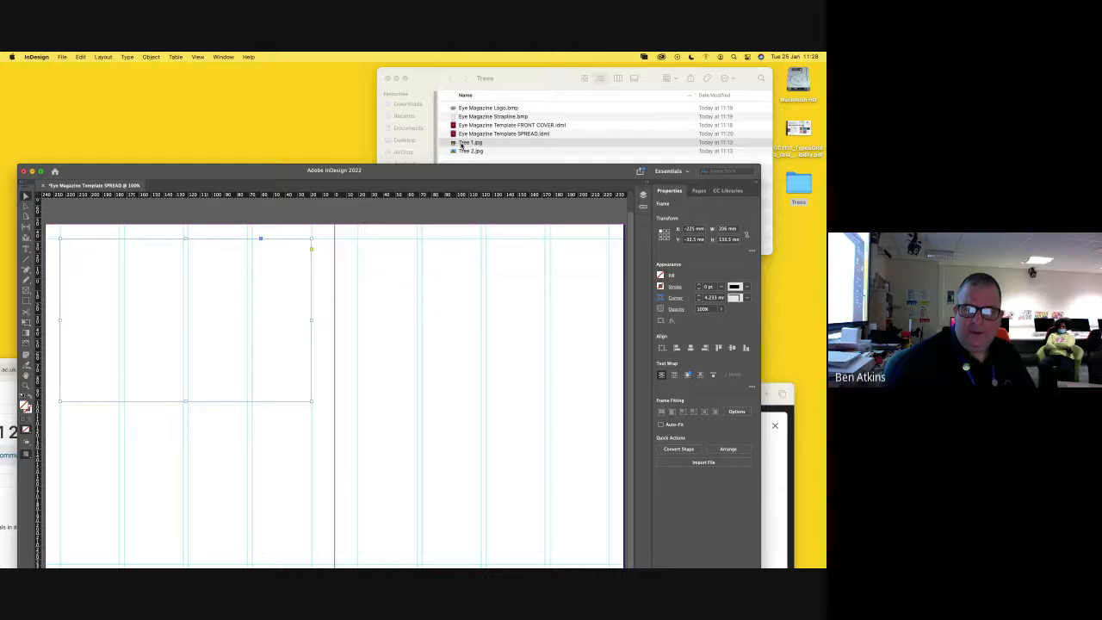
left_click(454, 144)
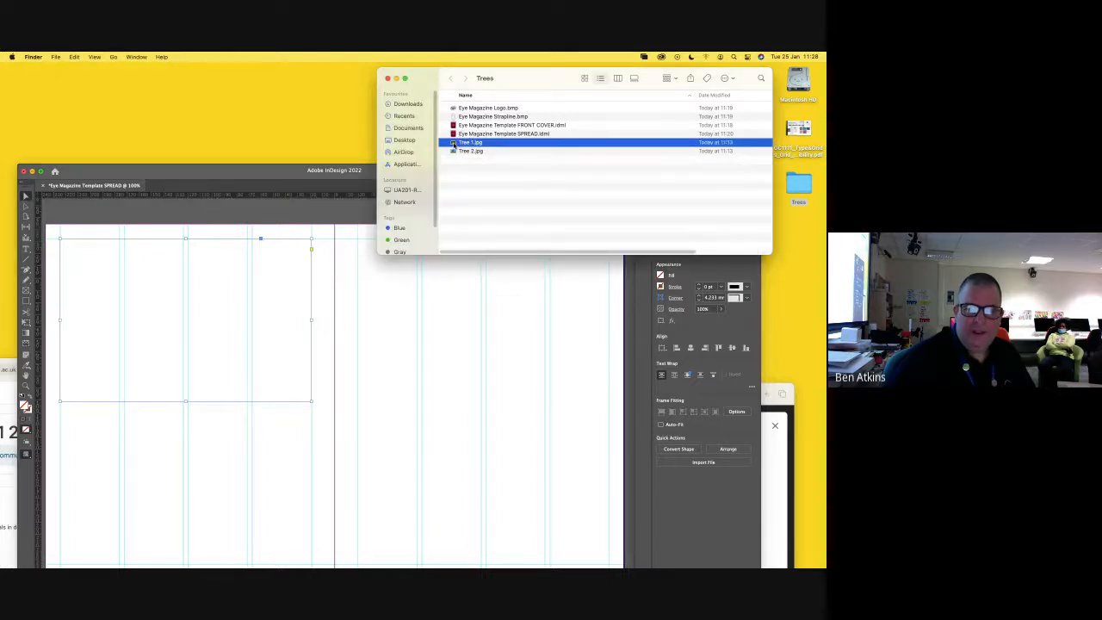
left_click_drag(454, 144, 183, 338)
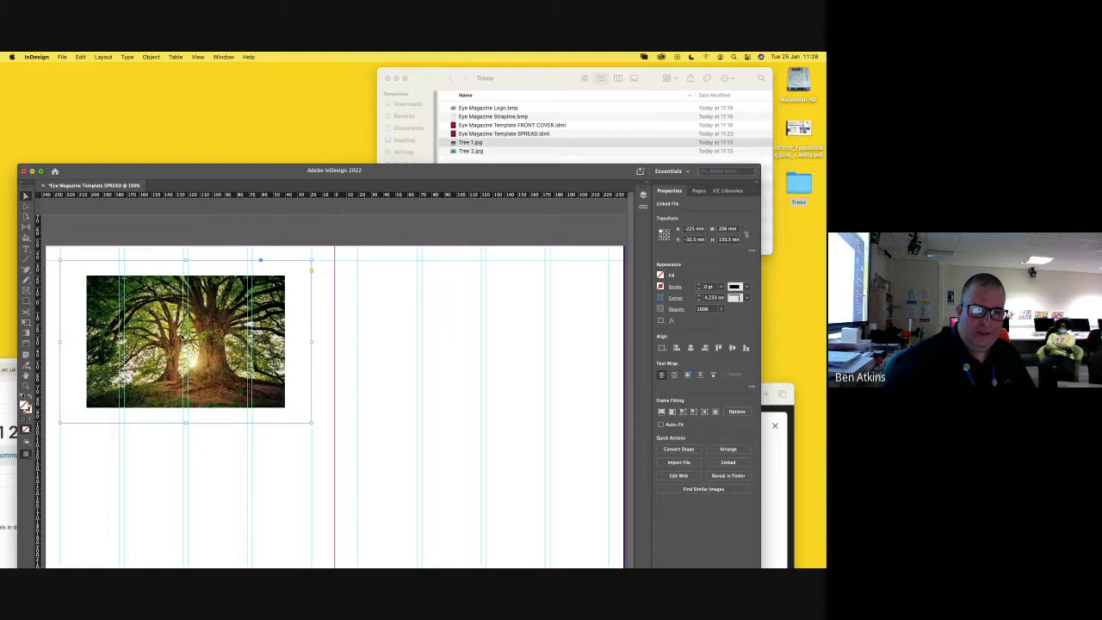
- Remove the placed tree photo from its frame, keeping the empty frame on the left page
left_click_drag(208, 174, 230, 101)
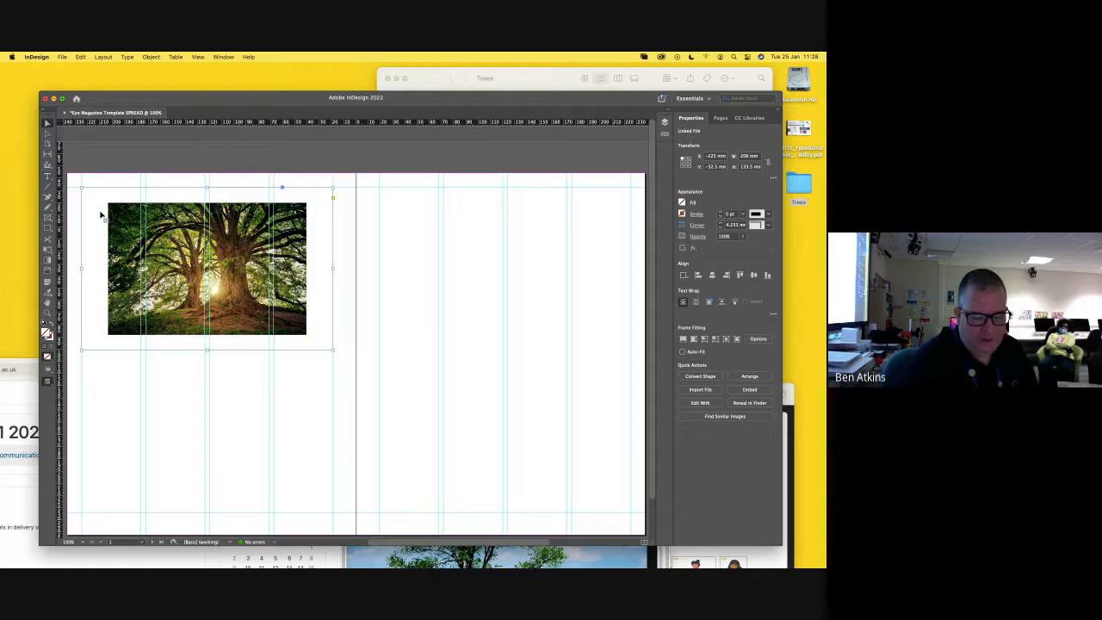
key("Delete")
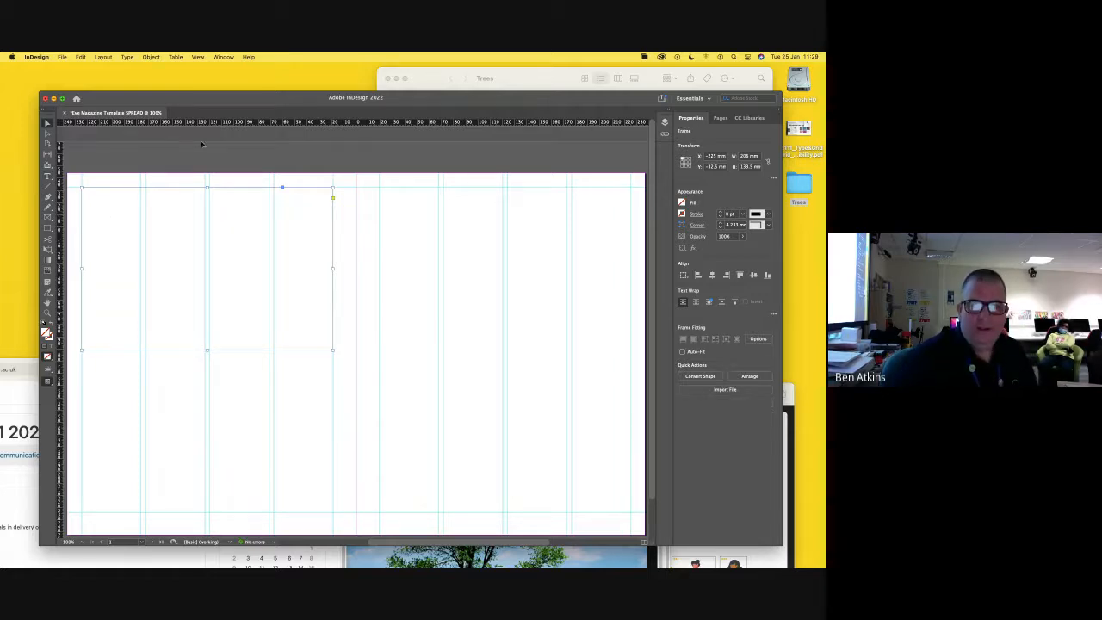
left_click_drag(435, 100, 442, 127)
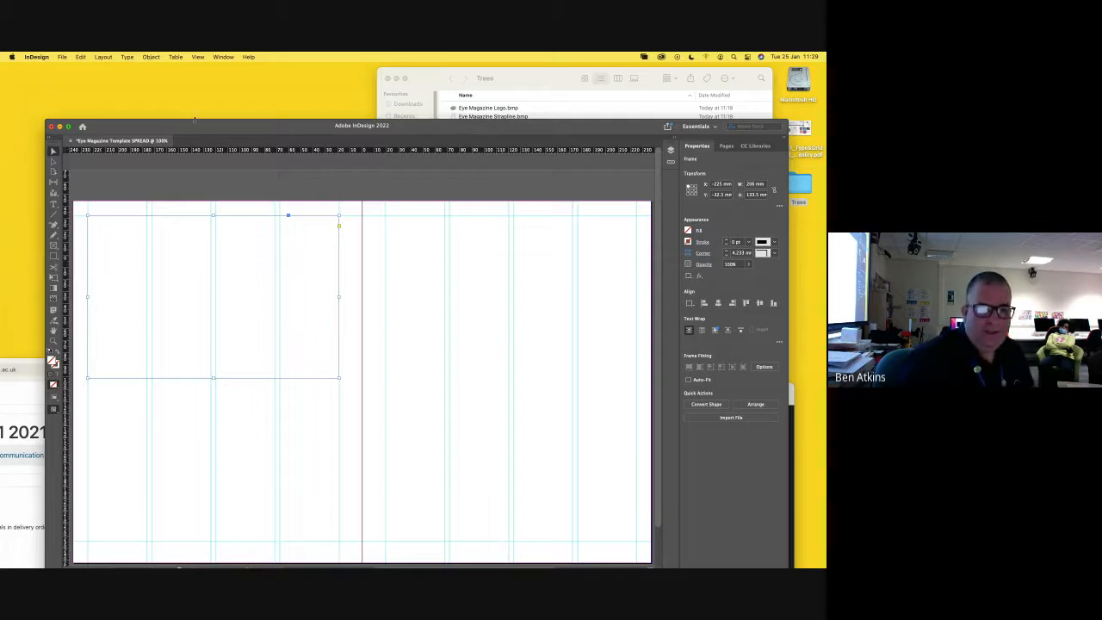
- Use the Place command to import Tree 1.jpg from the desktop's Trees folder into the selected frame
left_click(62, 56)
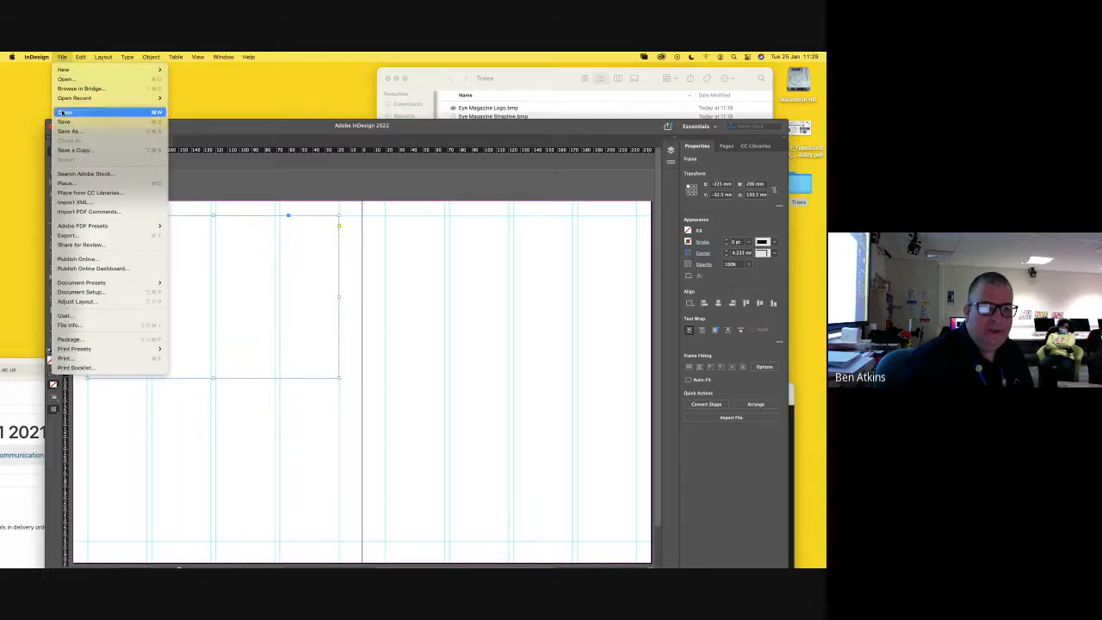
left_click(65, 182)
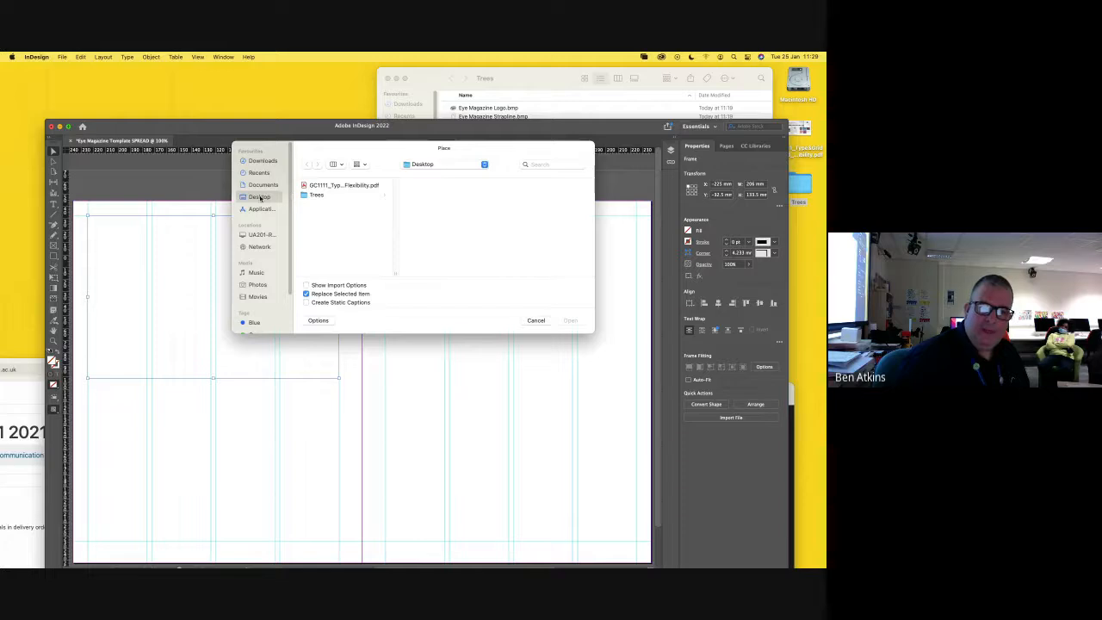
left_click(316, 195)
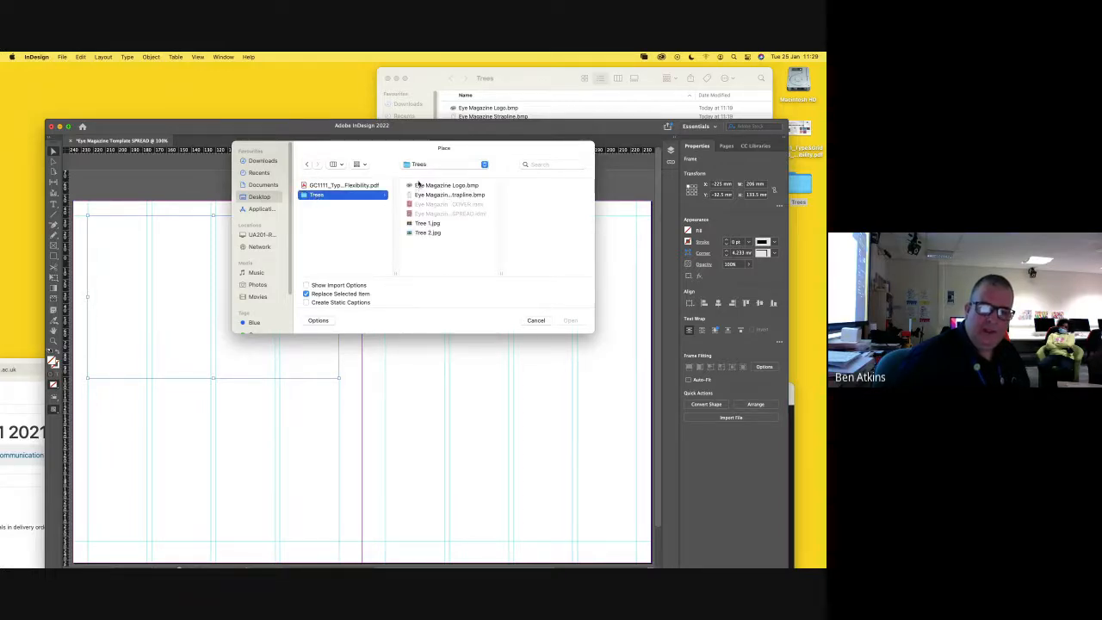
left_click(422, 225)
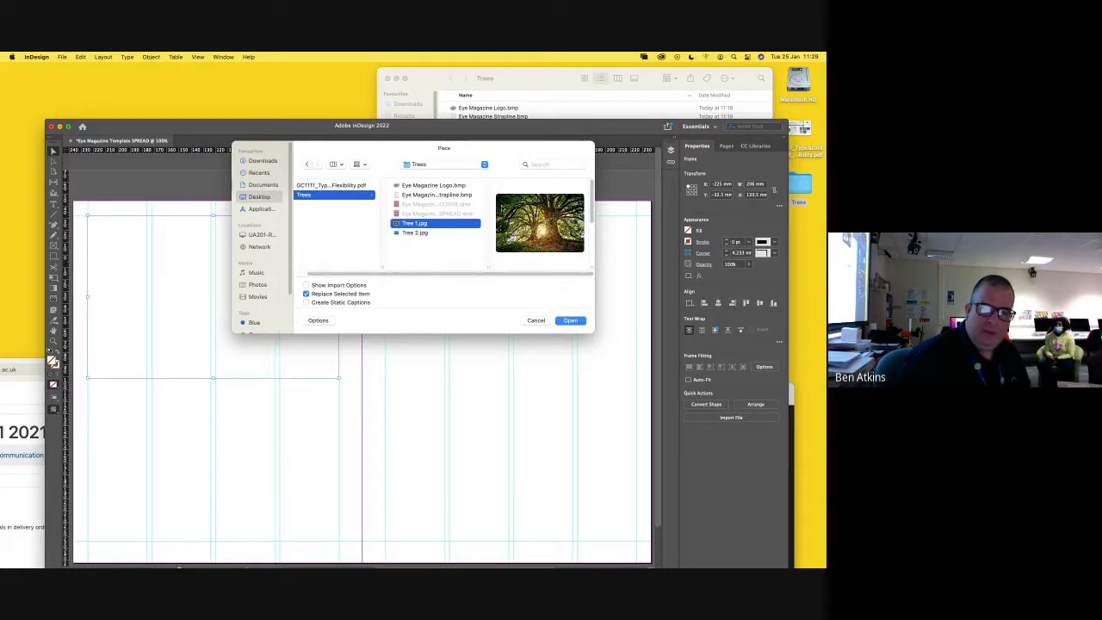
left_click(571, 321)
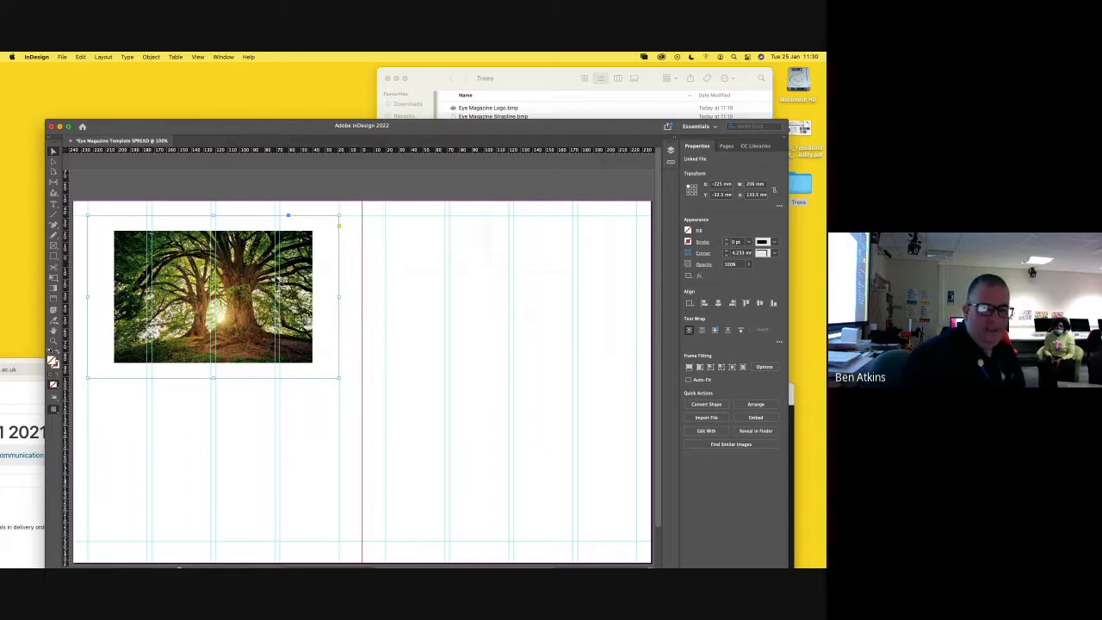
- Delete the picture frame together with its tree photo, and undo the deletion
left_click(96, 186)
left_click(187, 281)
mouse_move(186, 273)
left_mouse_down()
mouse_move(332, 338)
mouse_move(171, 269)
left_mouse_up()
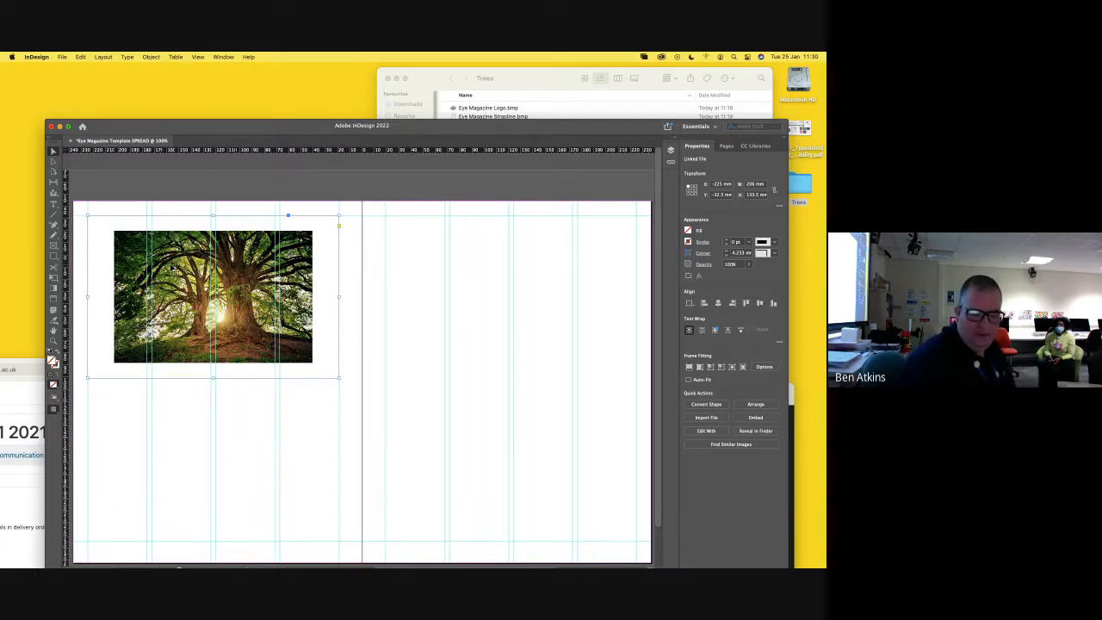
key("Delete")
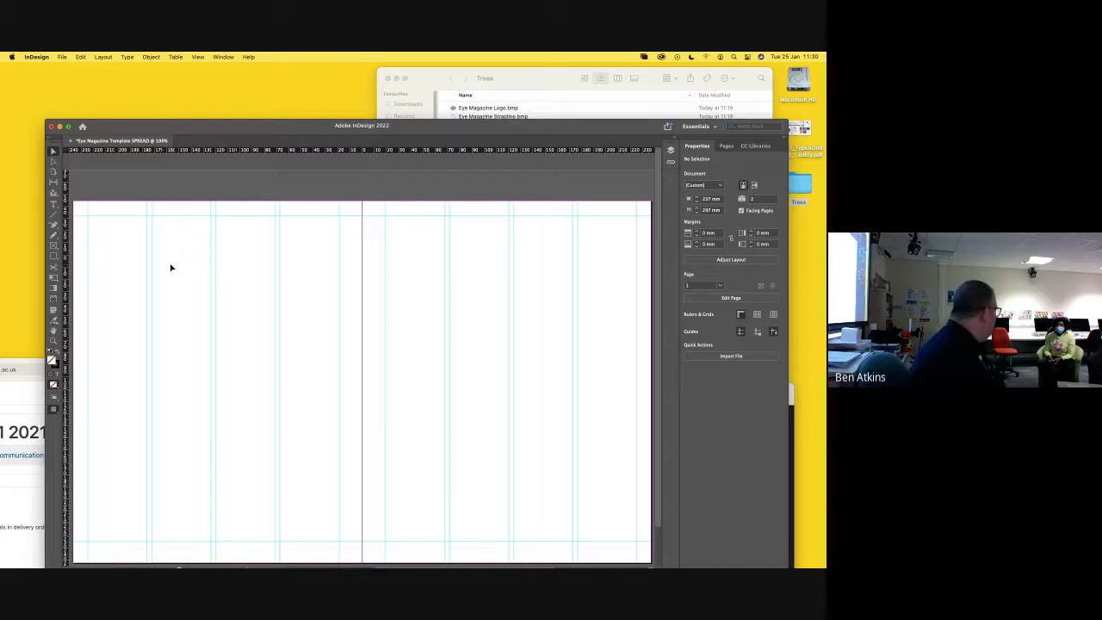
key("super+z")
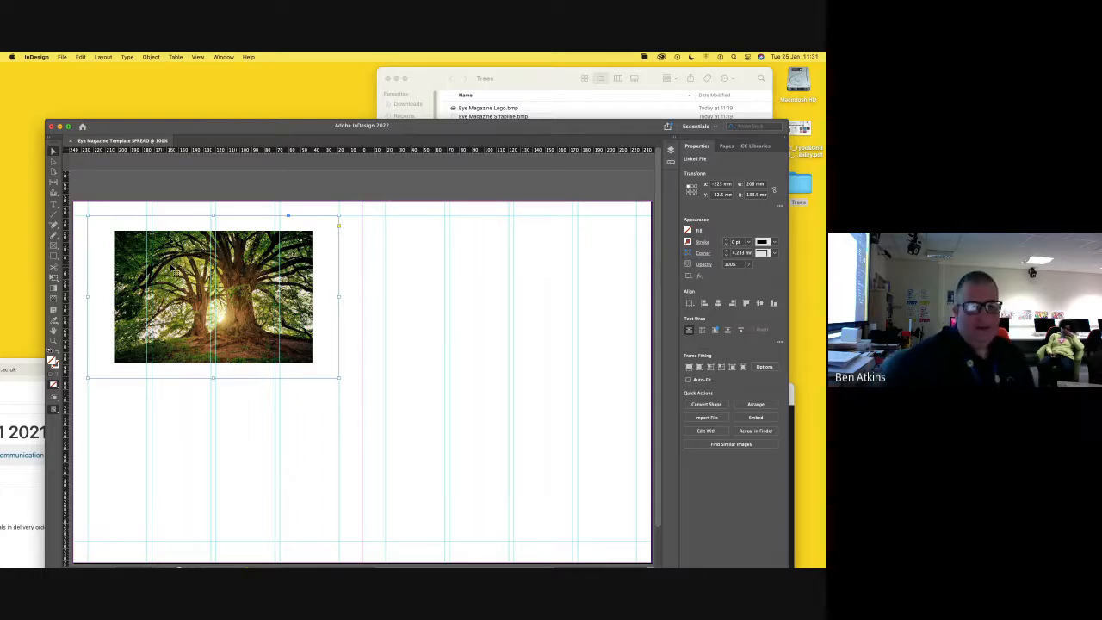
- With the Direct Selection tool, shift the tree photo horizontally inside its frame to an X offset of about 25.22 mm
left_click_drag(222, 126, 216, 72)
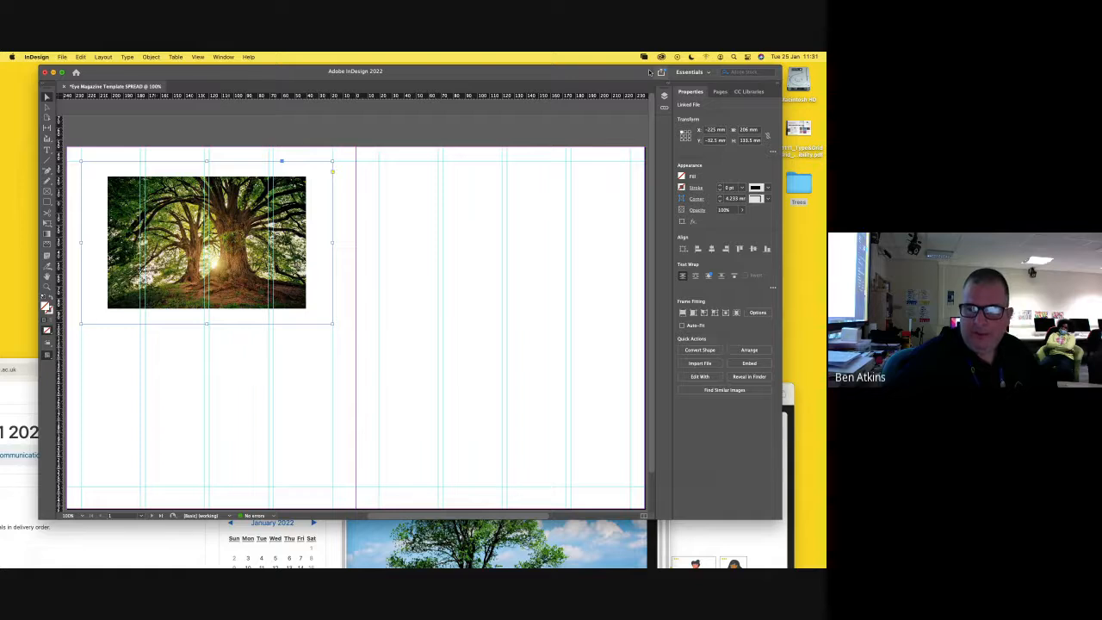
mouse_move(598, 74)
left_mouse_down()
mouse_move(611, 74)
mouse_move(590, 74)
left_mouse_up()
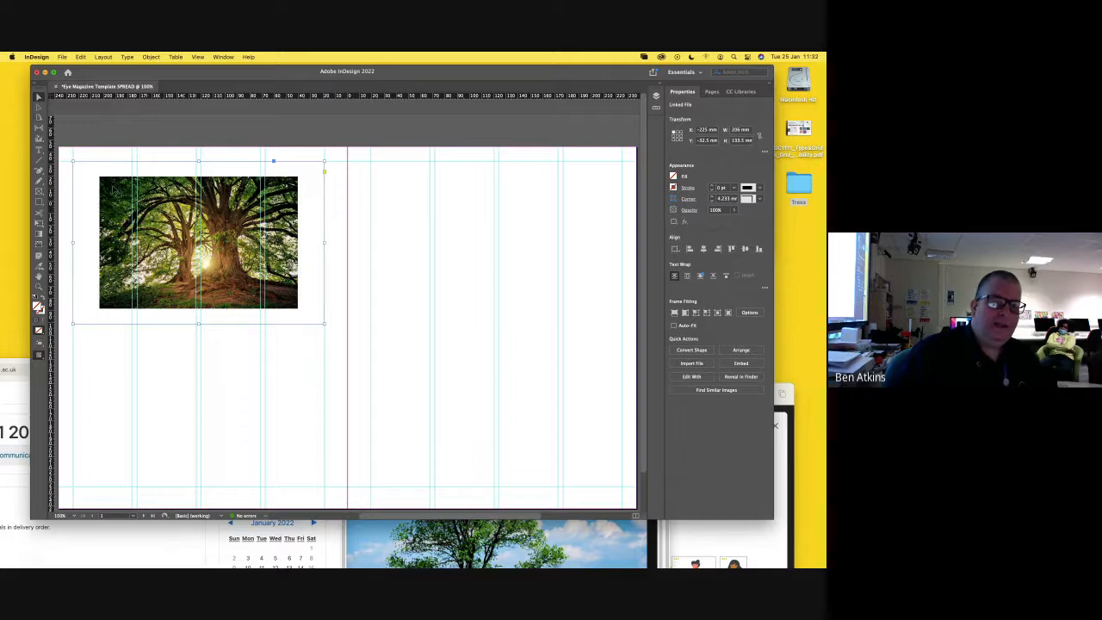
left_click_drag(172, 211, 198, 211)
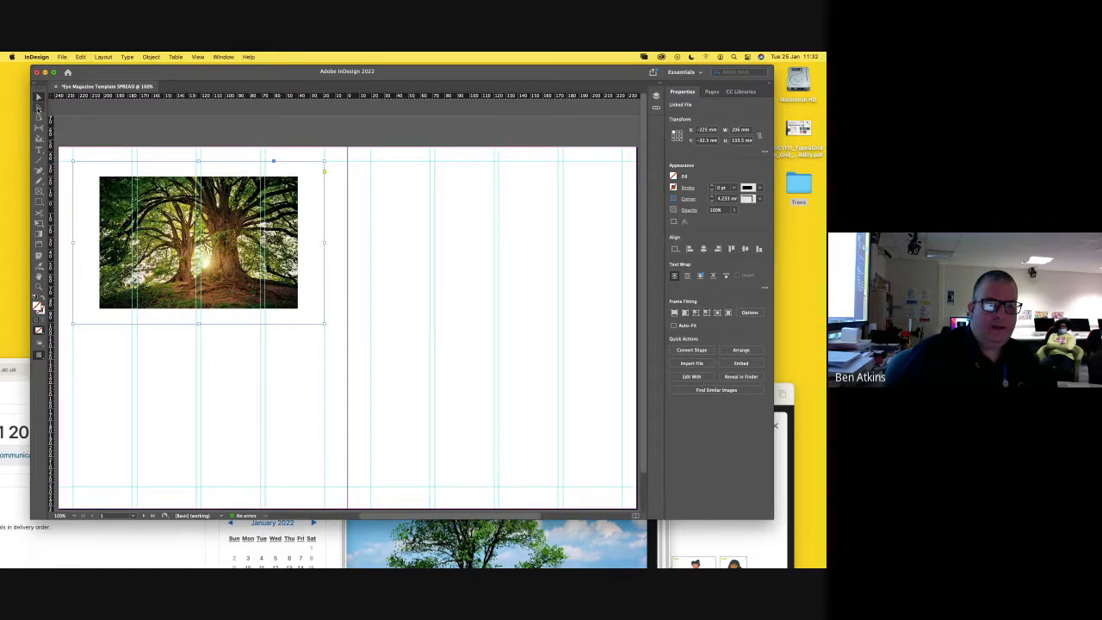
left_click(38, 108)
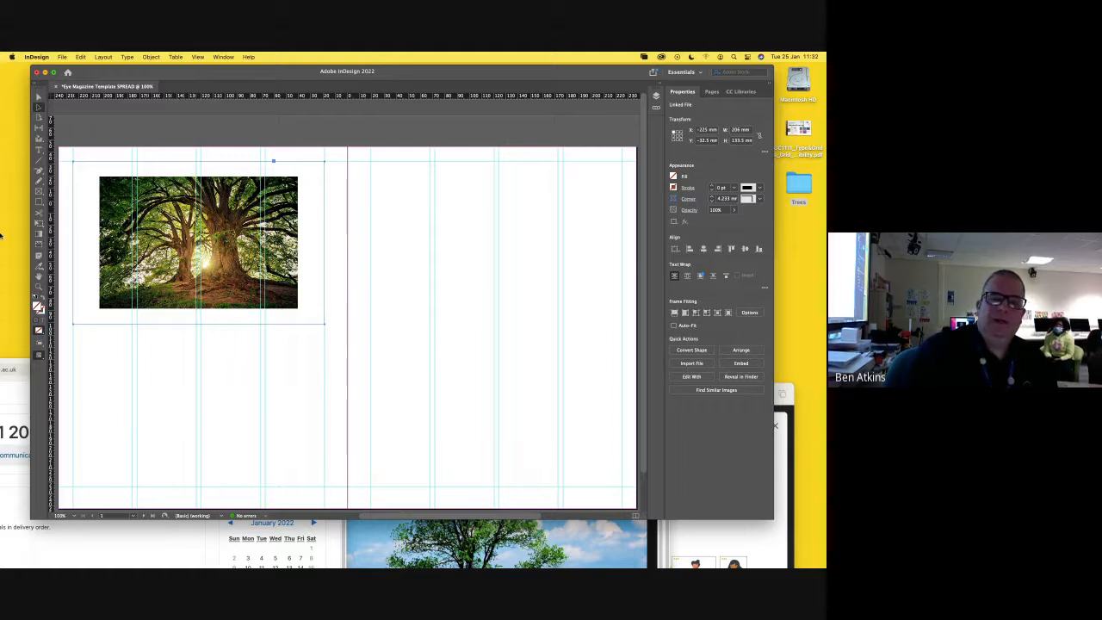
left_click(221, 234)
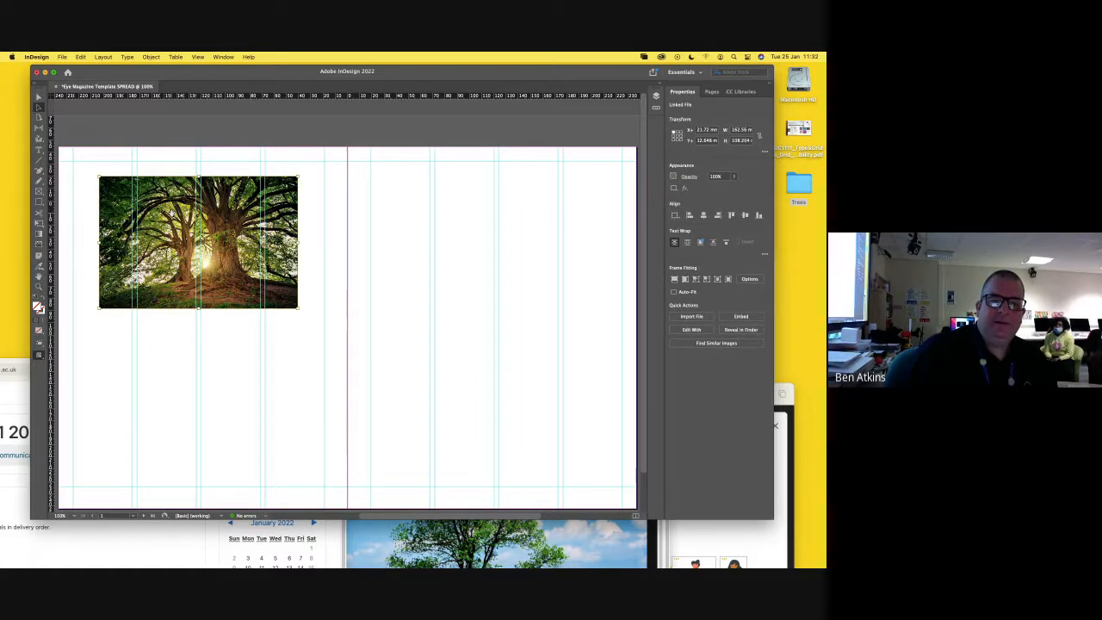
mouse_move(174, 215)
left_mouse_down()
mouse_move(215, 217)
mouse_move(193, 271)
mouse_move(136, 269)
mouse_move(280, 271)
mouse_move(230, 270)
mouse_move(231, 185)
mouse_move(126, 189)
mouse_move(131, 269)
mouse_move(241, 266)
mouse_move(261, 191)
mouse_move(241, 211)
mouse_move(313, 206)
mouse_move(282, 189)
mouse_move(190, 192)
mouse_move(138, 204)
mouse_move(146, 275)
mouse_move(273, 285)
mouse_move(270, 187)
mouse_move(267, 202)
mouse_move(297, 188)
mouse_move(337, 196)
mouse_move(415, 232)
mouse_move(185, 219)
left_mouse_up()
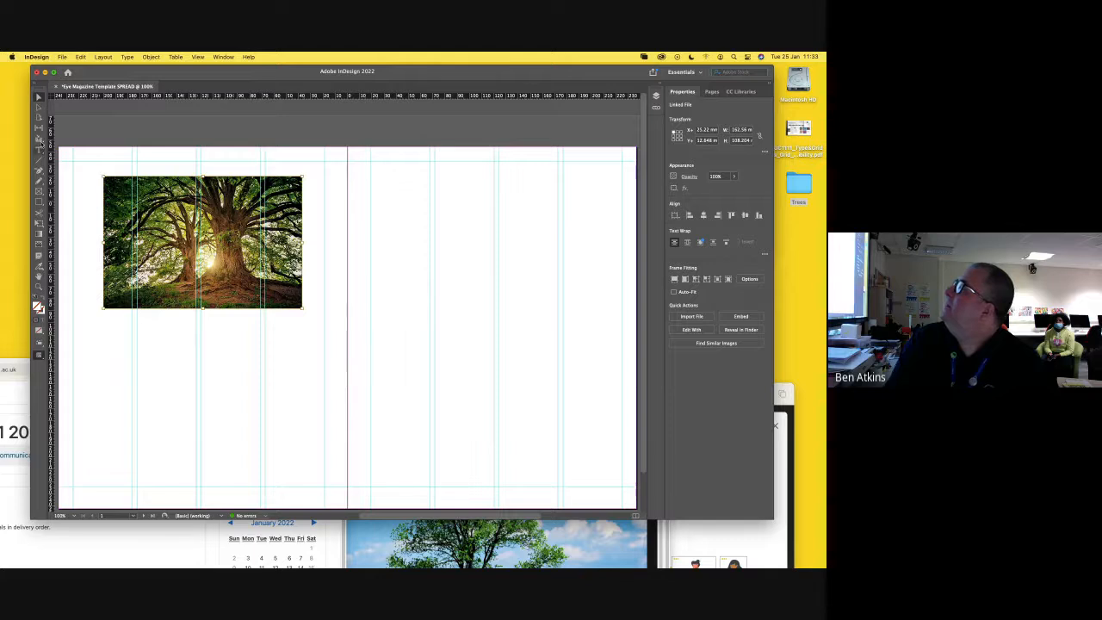
- Select the picture frame itself, and reselect the tree photo inside it with the Direct Selection tool
left_click(98, 188)
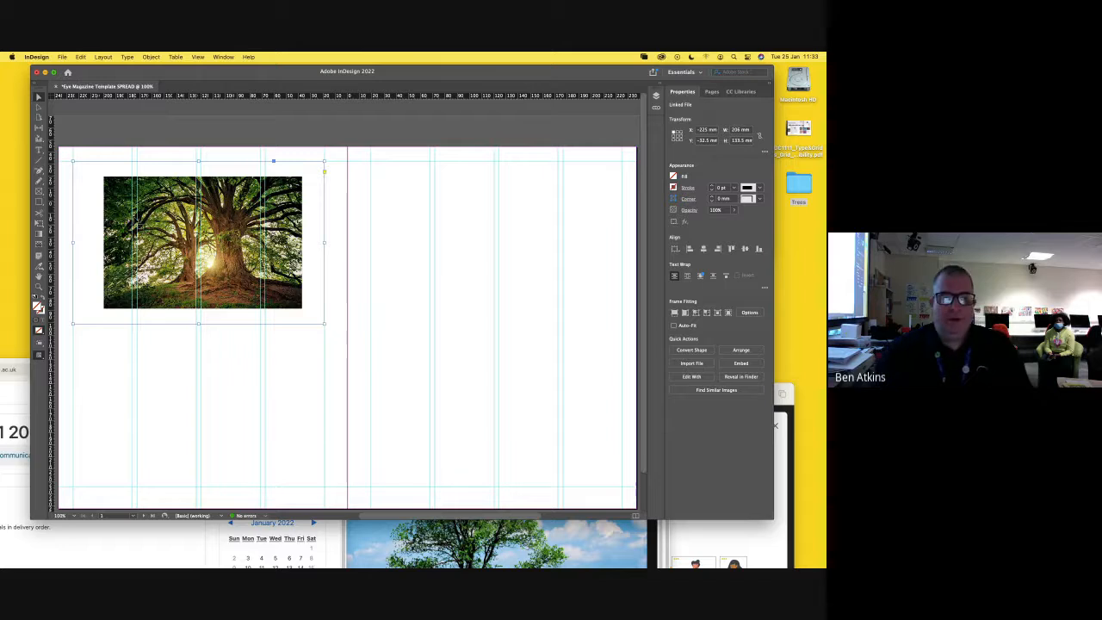
left_click(38, 107)
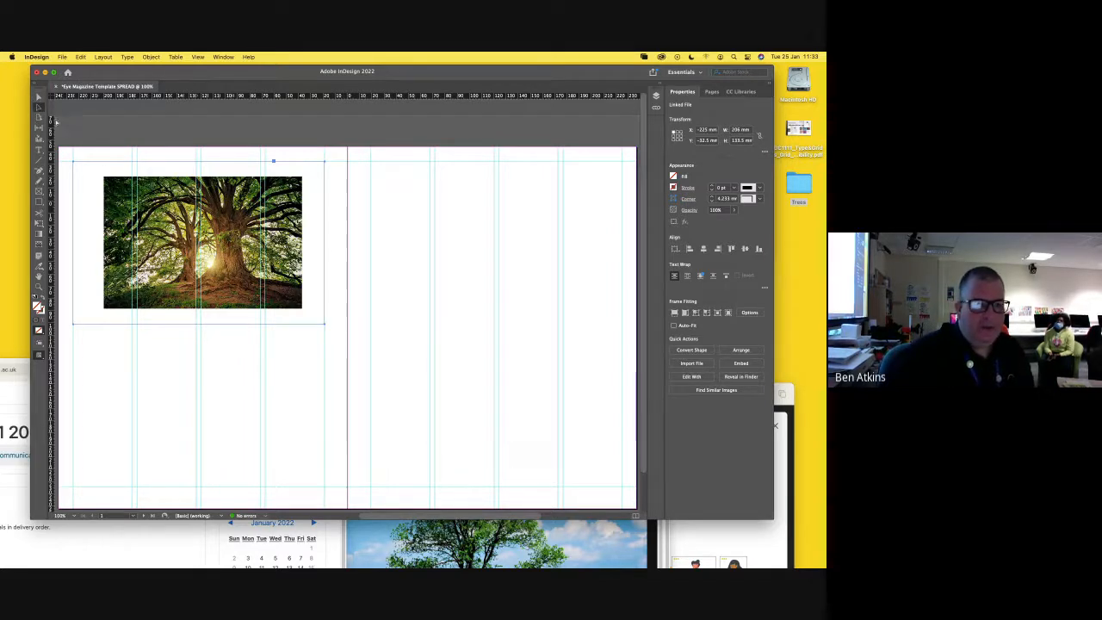
left_click(142, 188)
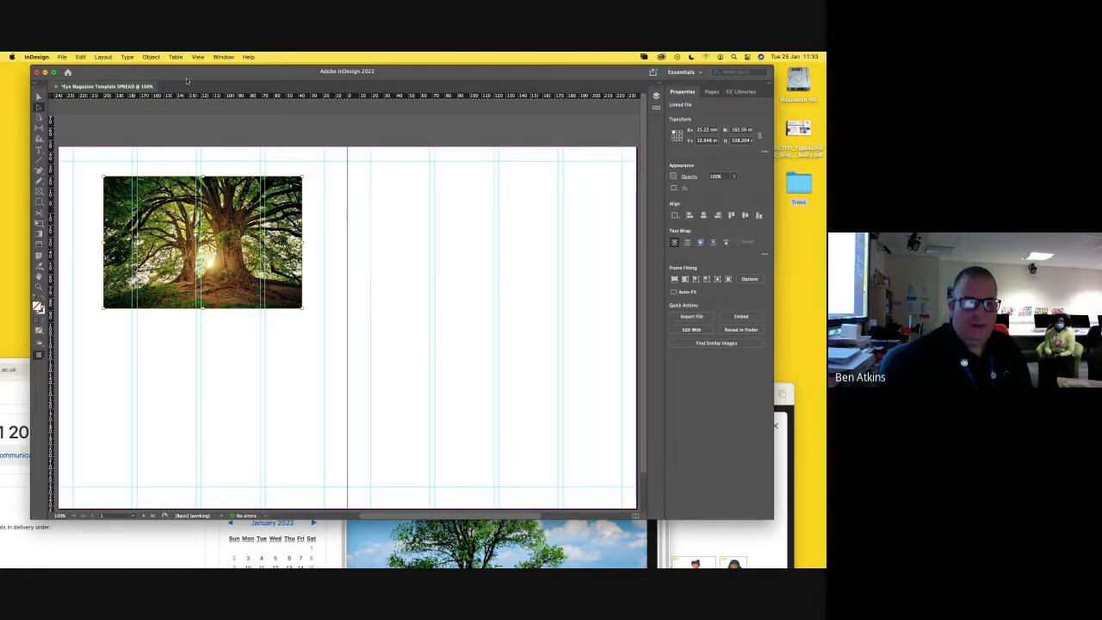
- Reposition the InDesign window and display the Control panel above the document
left_click_drag(185, 73, 166, 74)
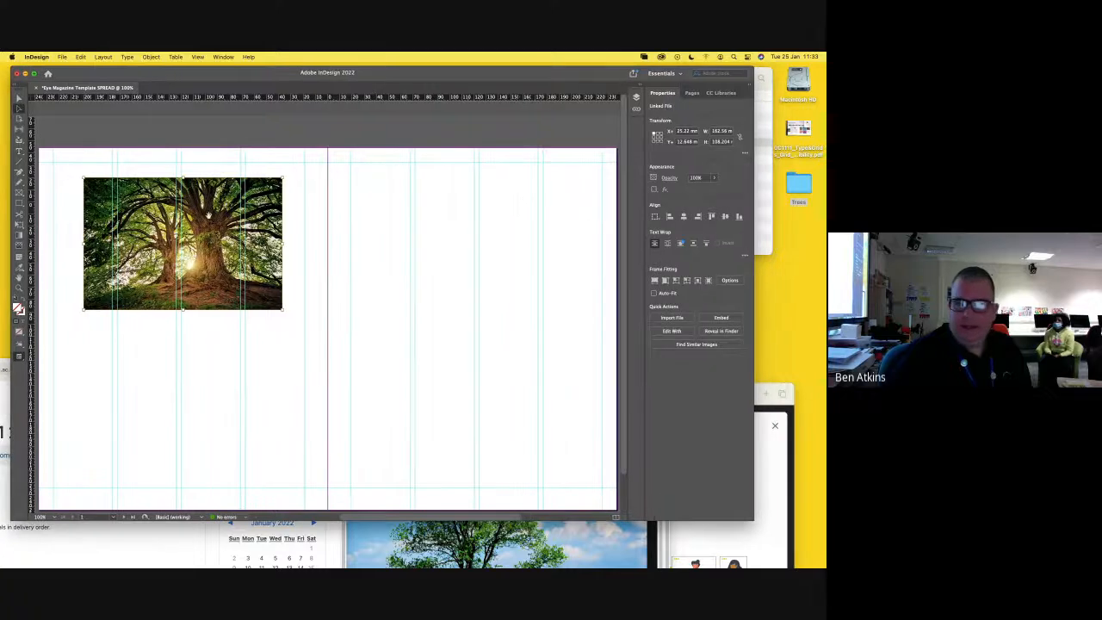
left_click_drag(235, 76, 233, 85)
left_click(223, 57)
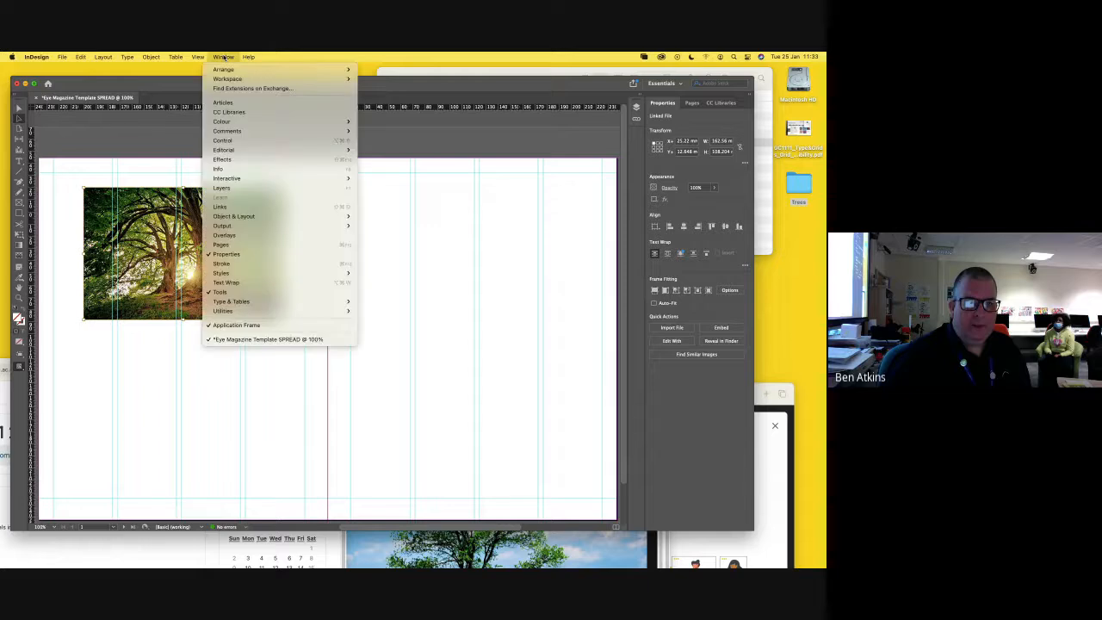
left_click(223, 140)
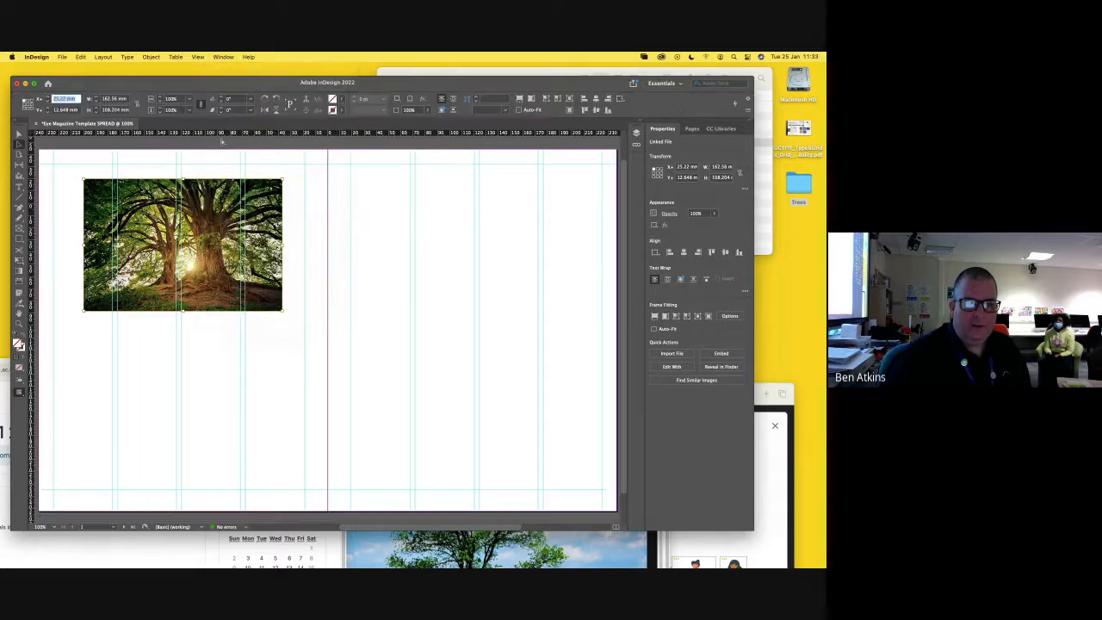
- Hide the Control panel and show it again
left_click(223, 57)
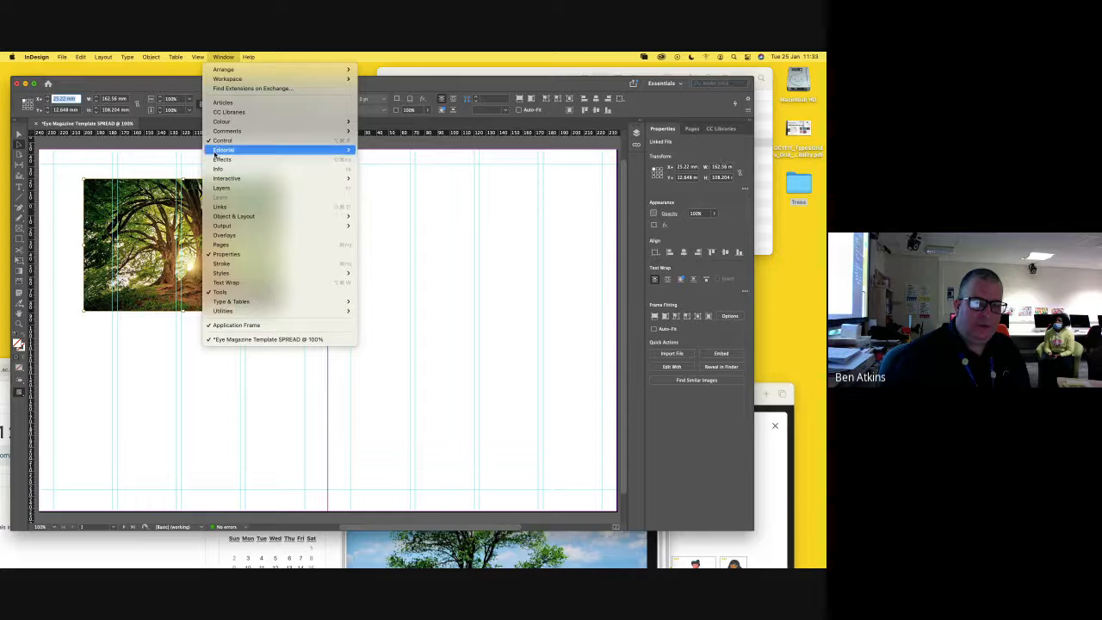
mouse_move(216, 122)
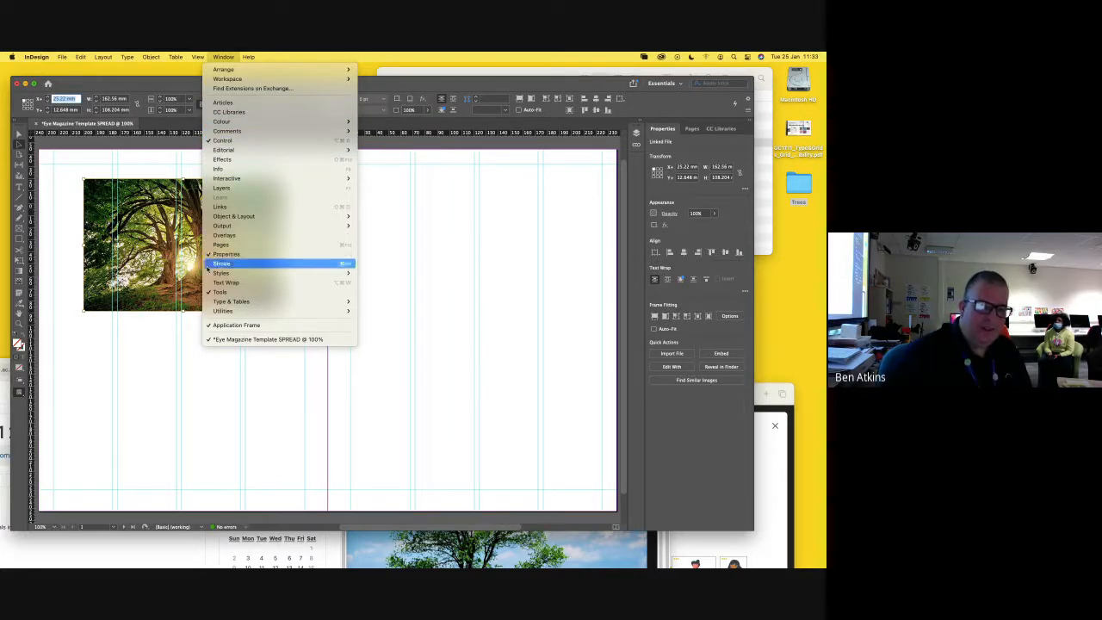
left_click(209, 141)
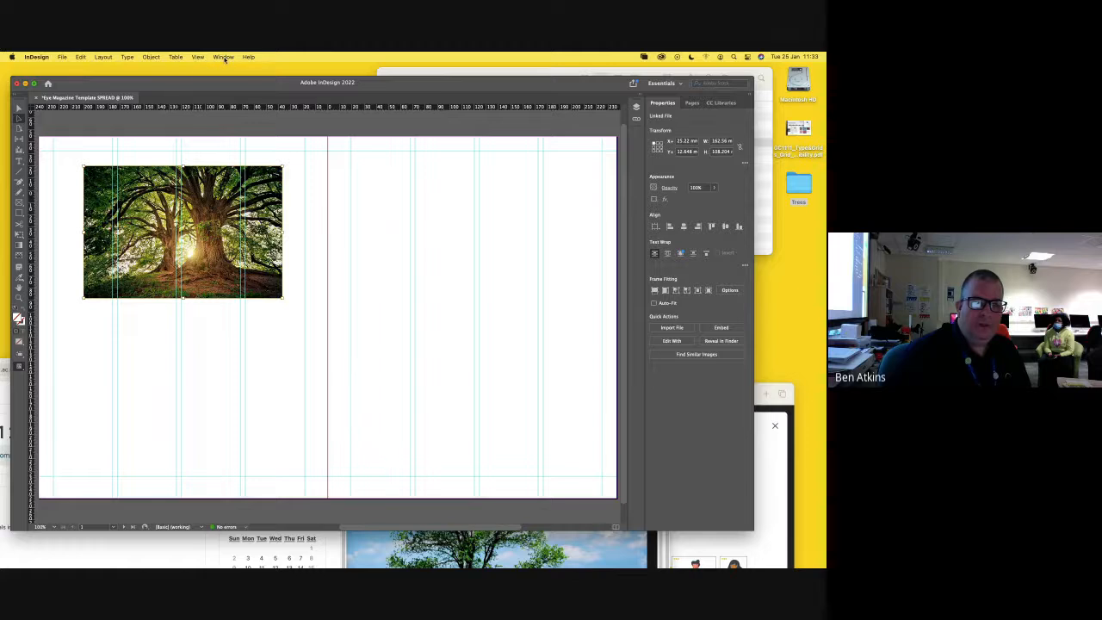
left_click(224, 58)
left_click(171, 134)
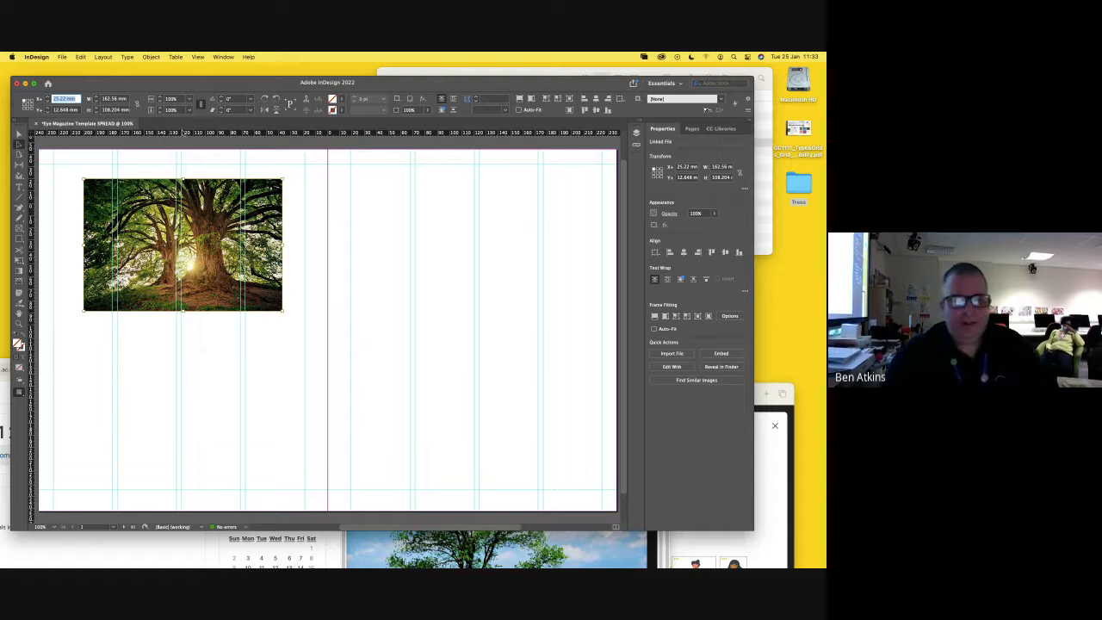
- Scale the tree photo inside its frame to 130% and reposition it to offsets of about -2.66 mm X and -3.58 mm Y
left_click(211, 195)
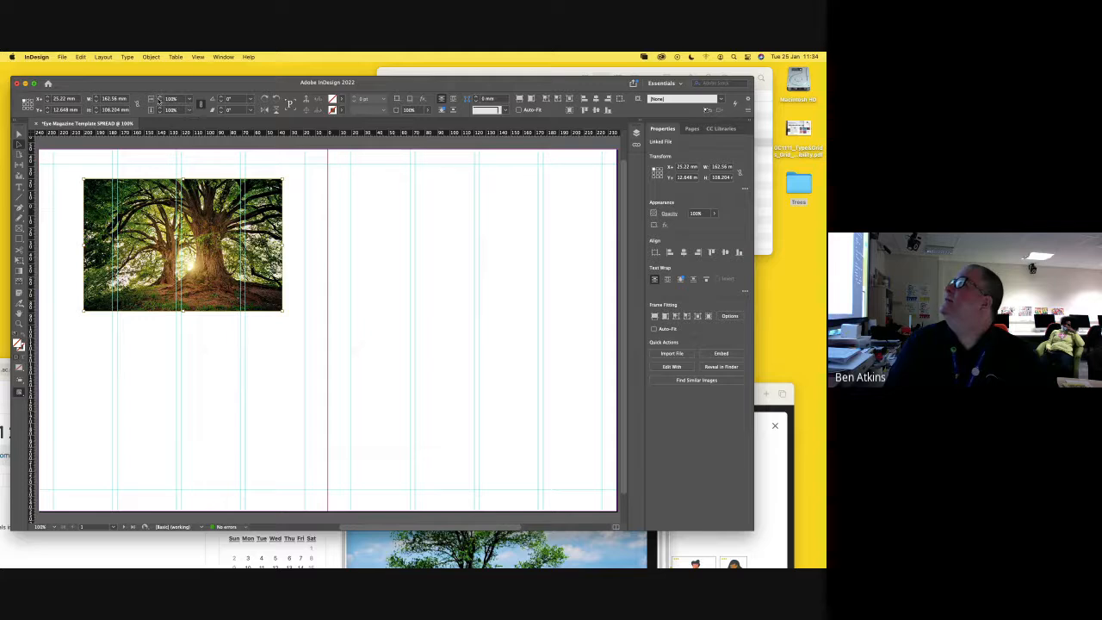
left_click(172, 100)
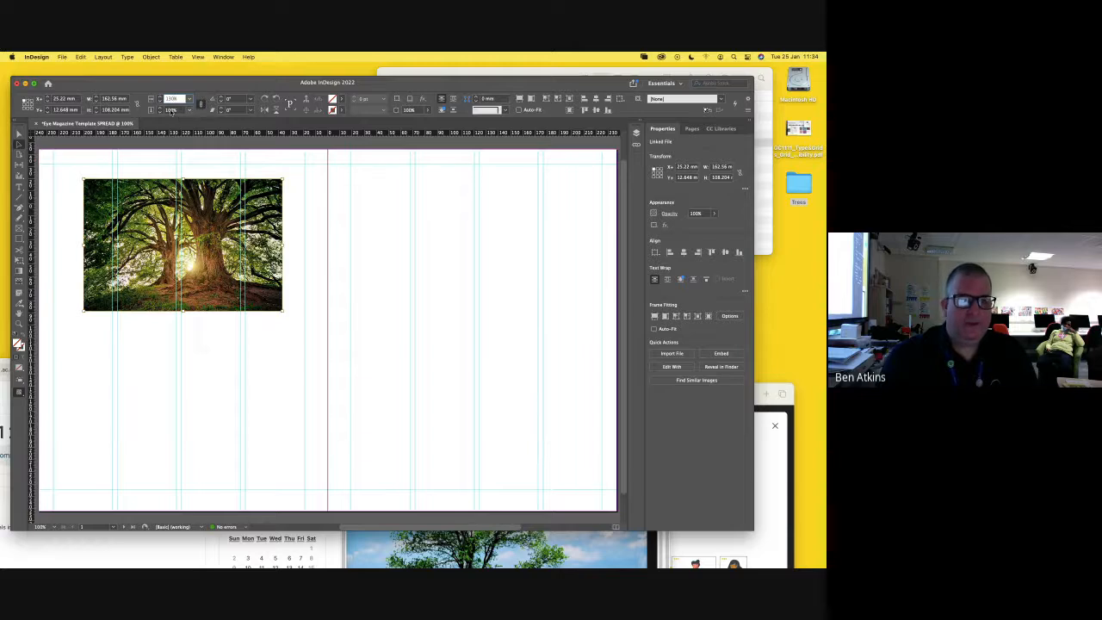
left_click(171, 110)
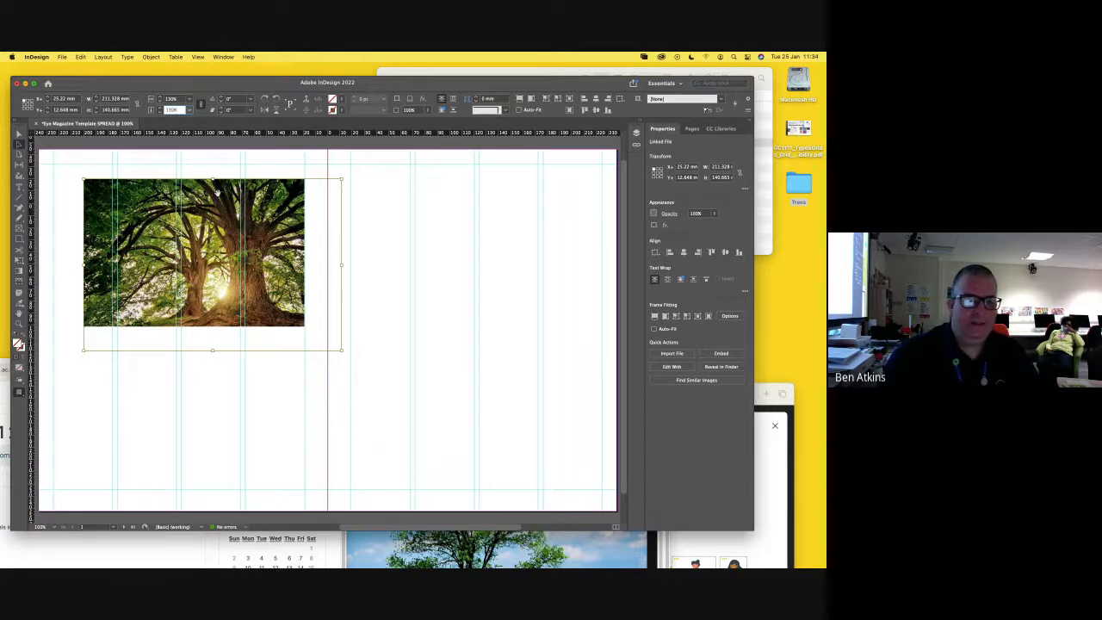
left_click_drag(217, 192, 189, 180)
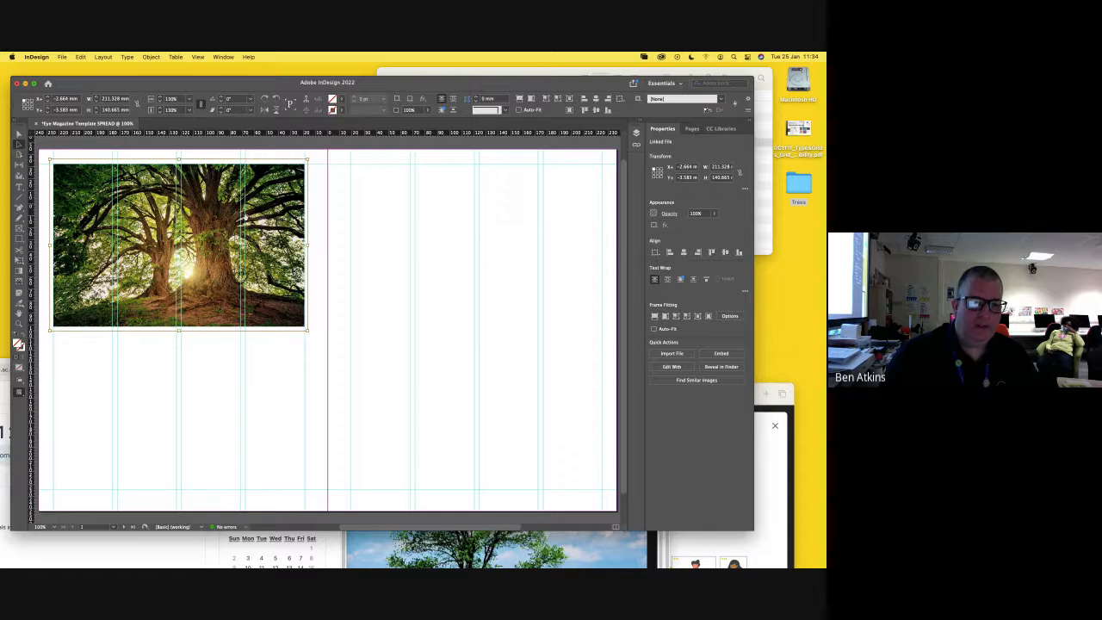
- Select the picture frame, inspect the photo's extent inside it with the Direct Selection tool, and deselect everything
left_click(70, 153)
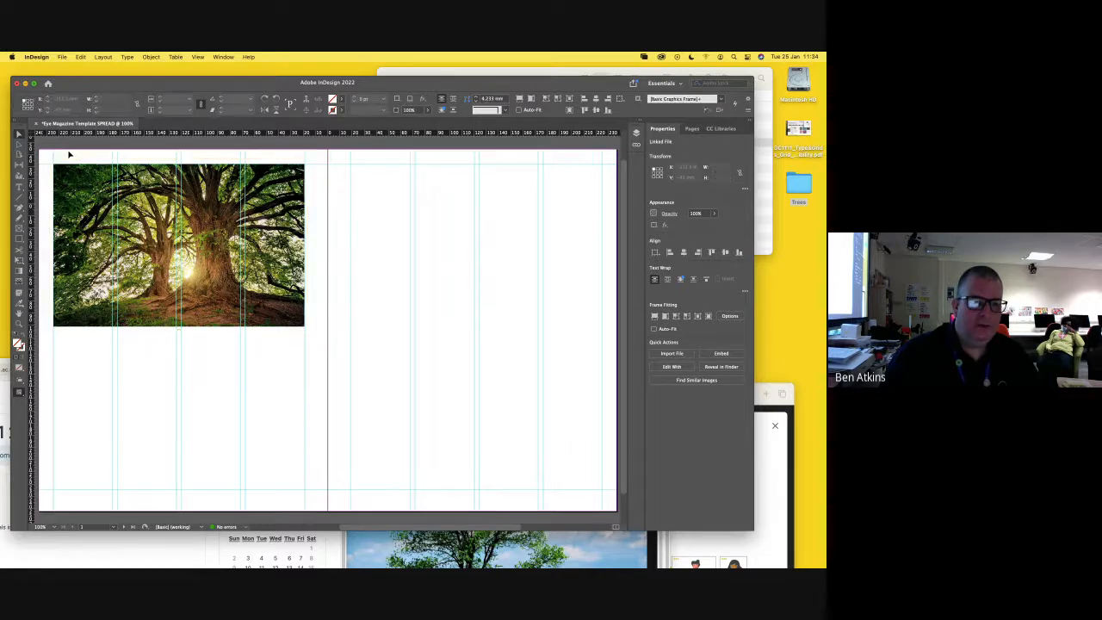
left_click(68, 175)
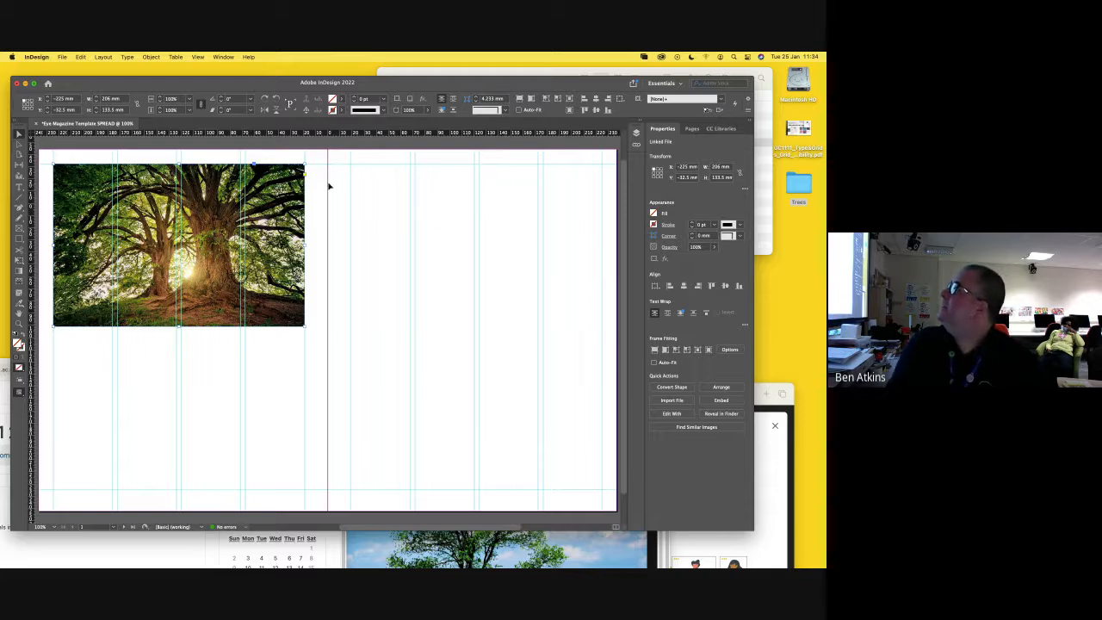
left_click(18, 144)
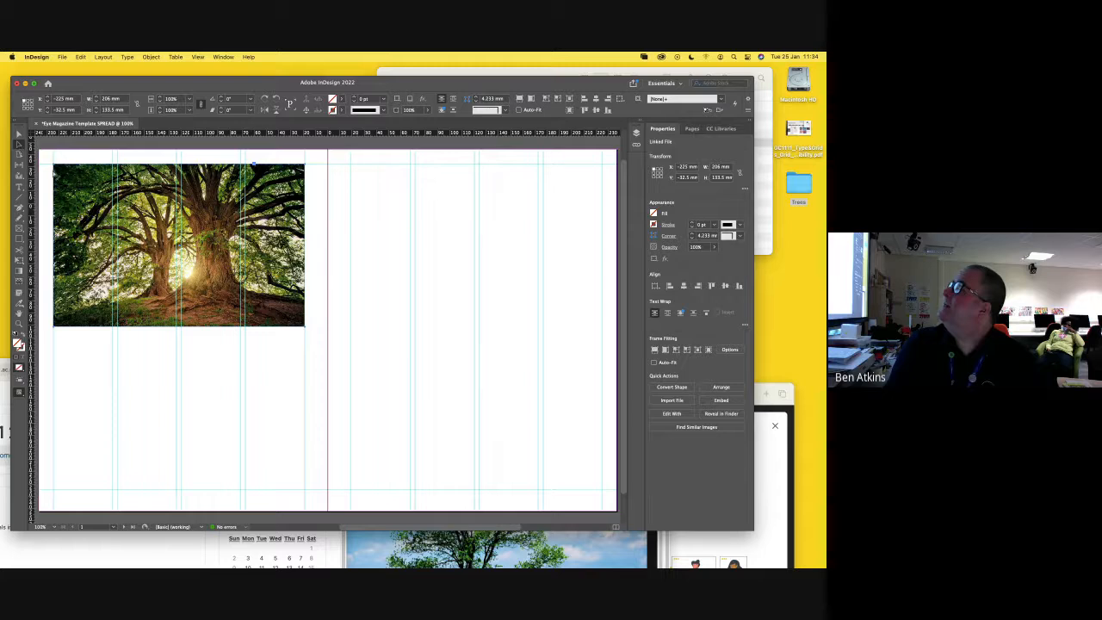
mouse_move(75, 176)
left_mouse_down()
mouse_move(105, 217)
mouse_move(74, 241)
mouse_move(43, 194)
mouse_move(52, 168)
mouse_move(86, 168)
mouse_move(103, 181)
mouse_move(82, 209)
mouse_move(72, 171)
mouse_move(78, 179)
left_mouse_up()
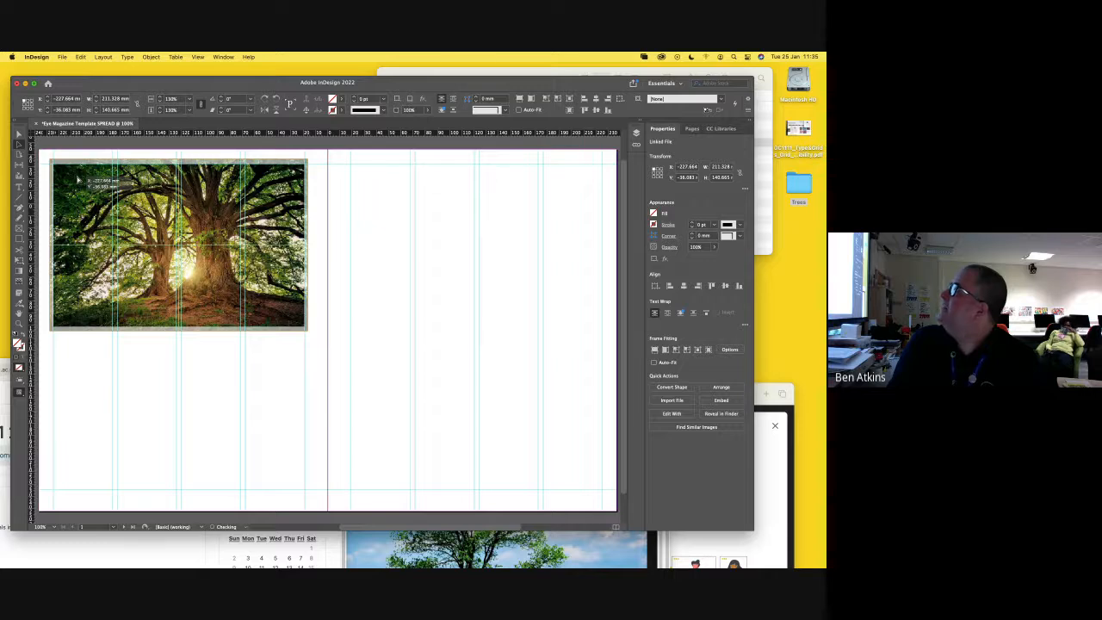
left_click_drag(78, 179, 78, 180)
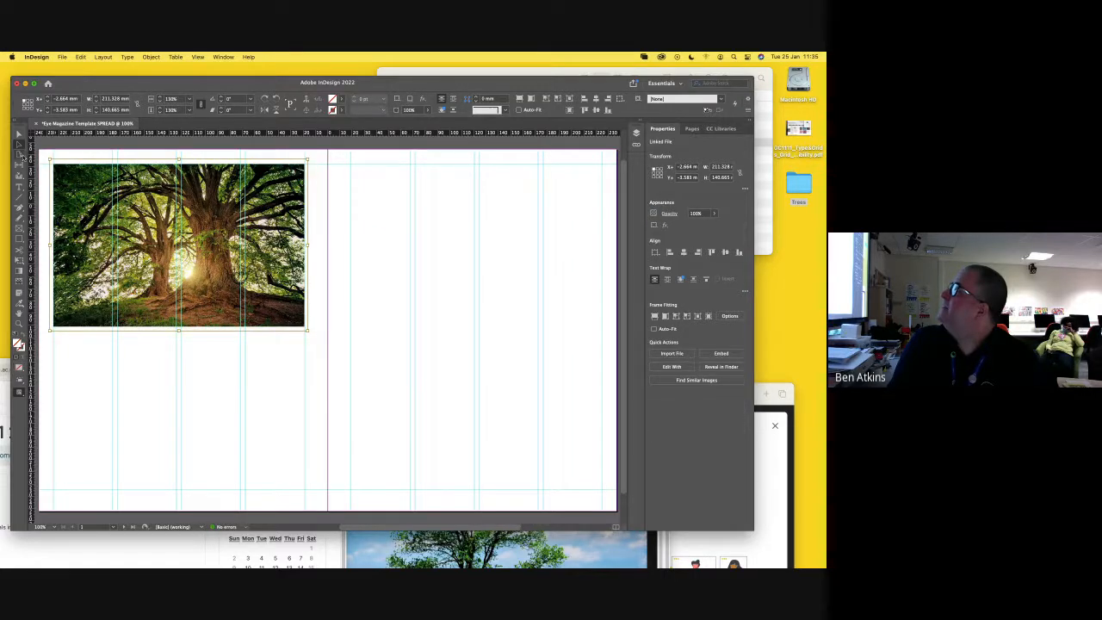
left_click(49, 156)
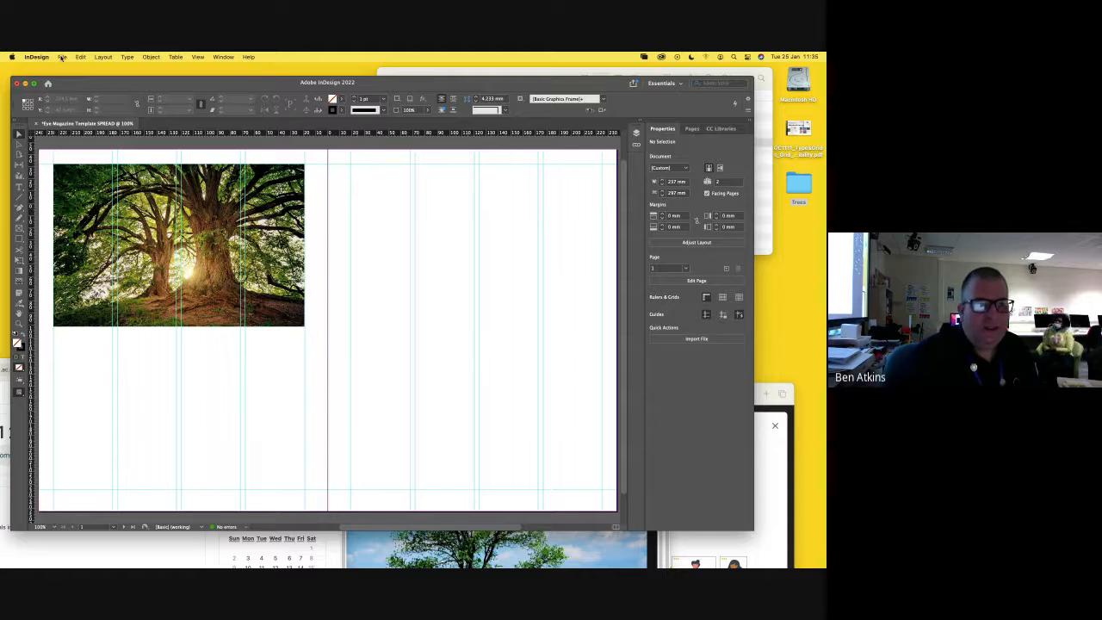
- Turn on the display of frame edges in the document
left_click(198, 57)
mouse_move(186, 234)
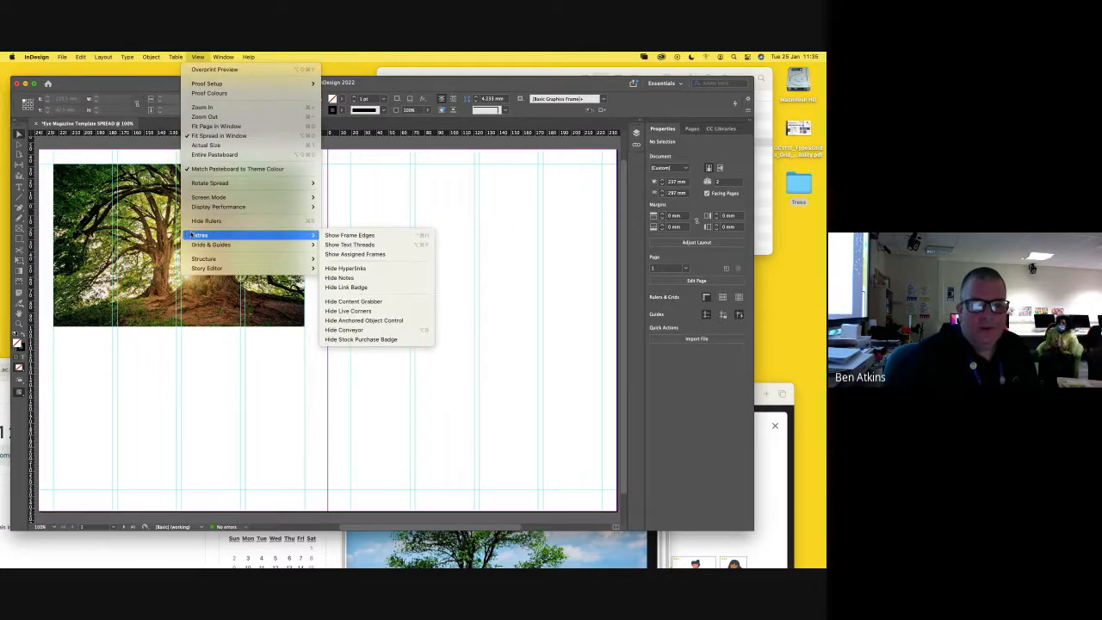
left_click(356, 235)
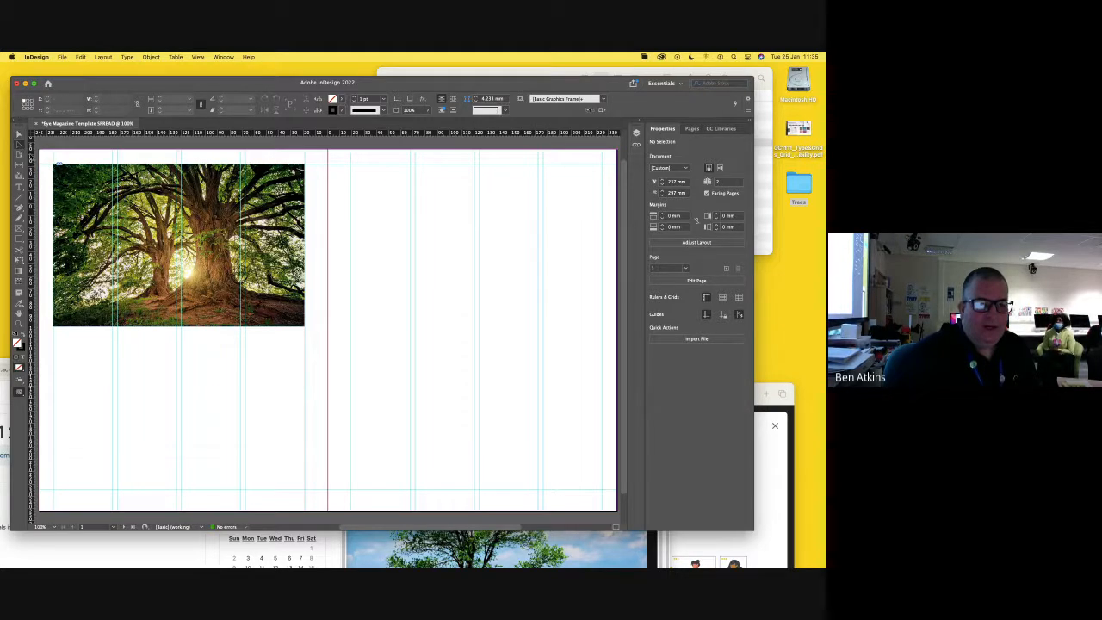
- Shift the tree photo inside its frame to offsets of about 6 mm X and 9.5 mm Y, and select the frame
left_click_drag(78, 176, 90, 193)
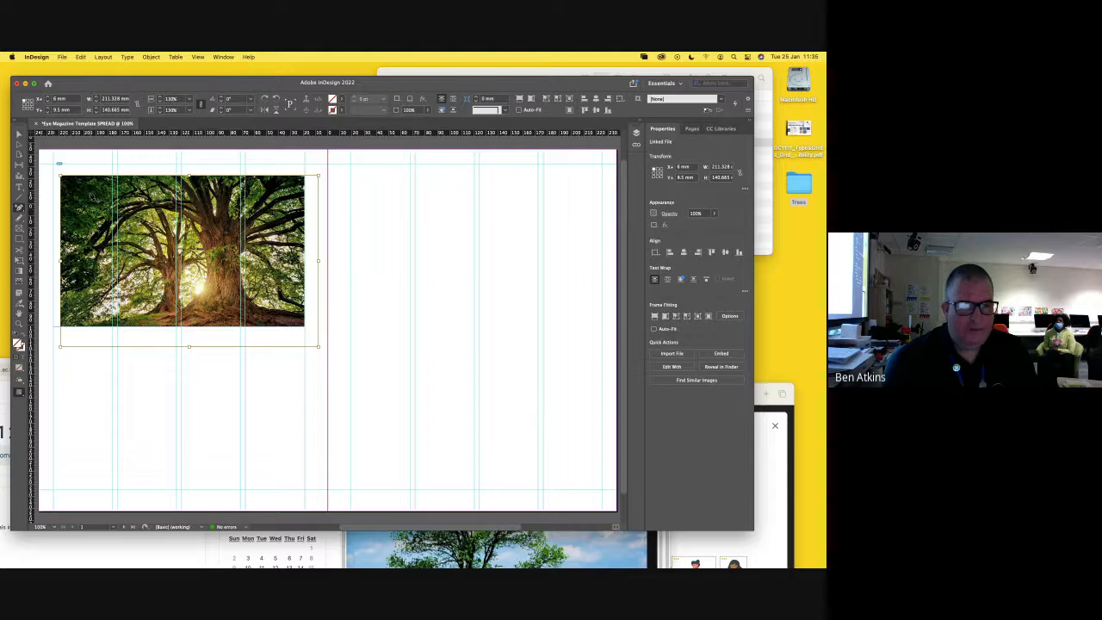
scroll(91, 195, "left", 4)
scroll(90, 194, "up", 1)
key("super+equal")
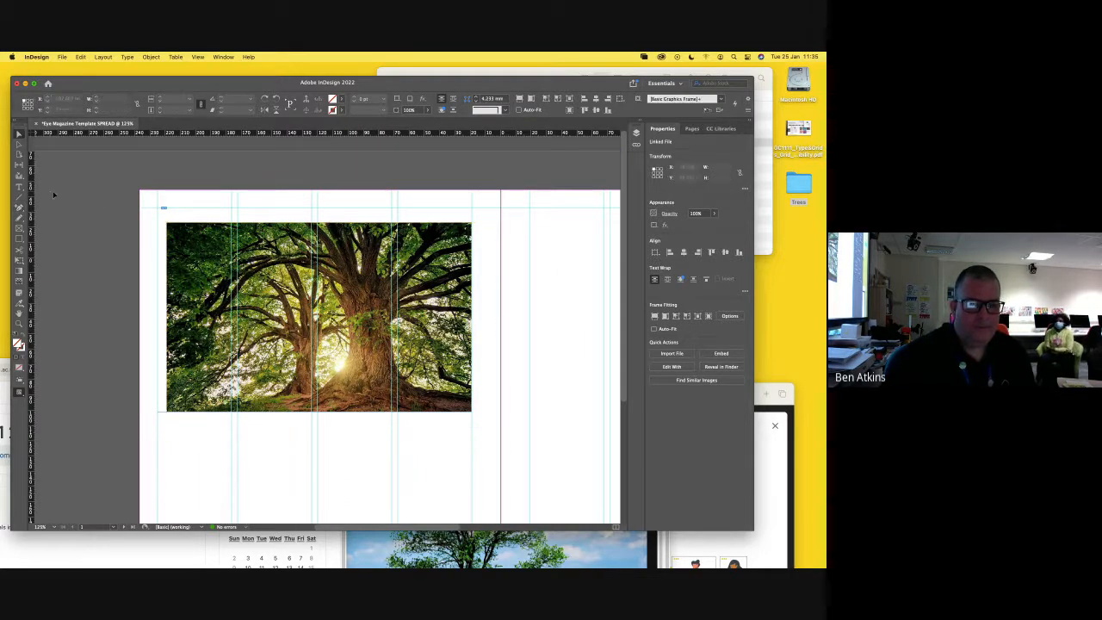
left_click(184, 212)
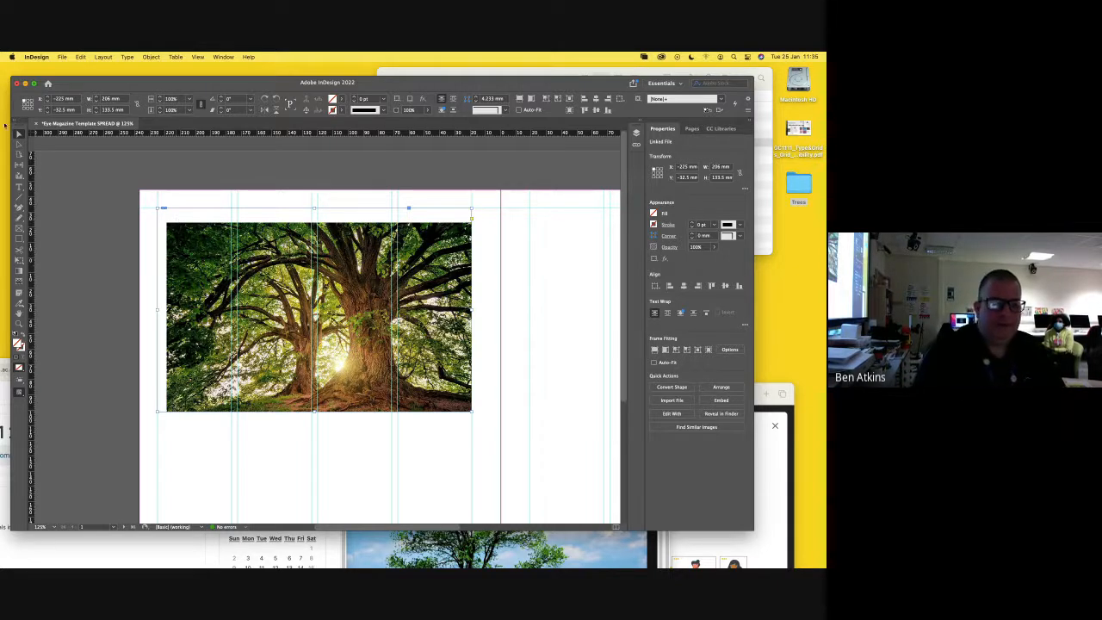
- Reposition the tree photo to cover its frame, at offsets of about -2.66 mm X and -4.17 mm Y, and deselect it
left_click_drag(179, 256, 167, 240)
double_click(167, 240)
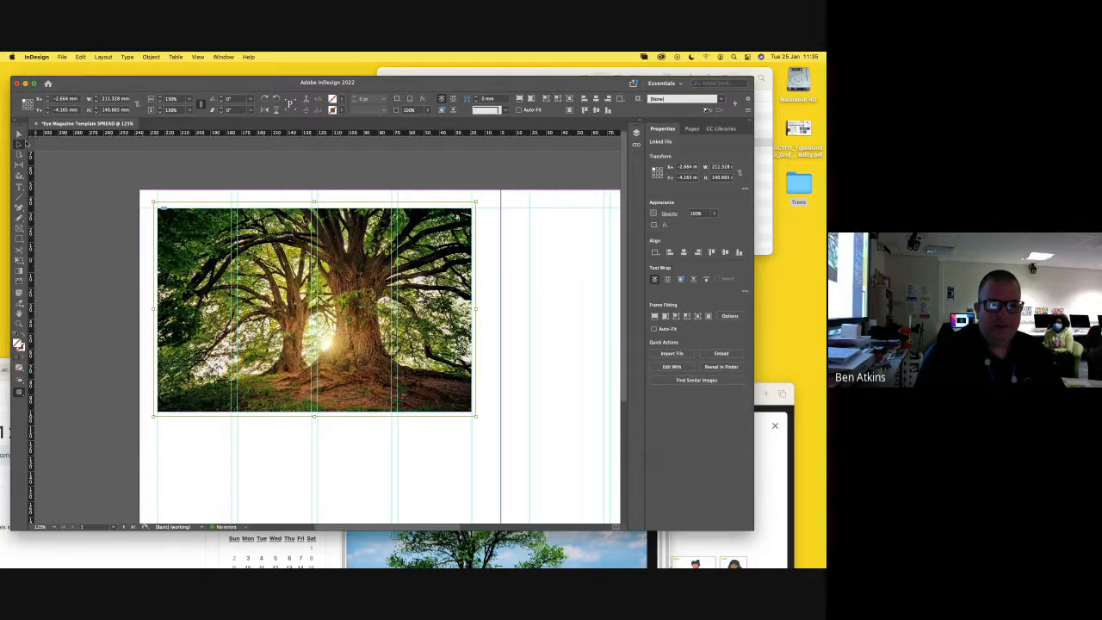
left_click(125, 195)
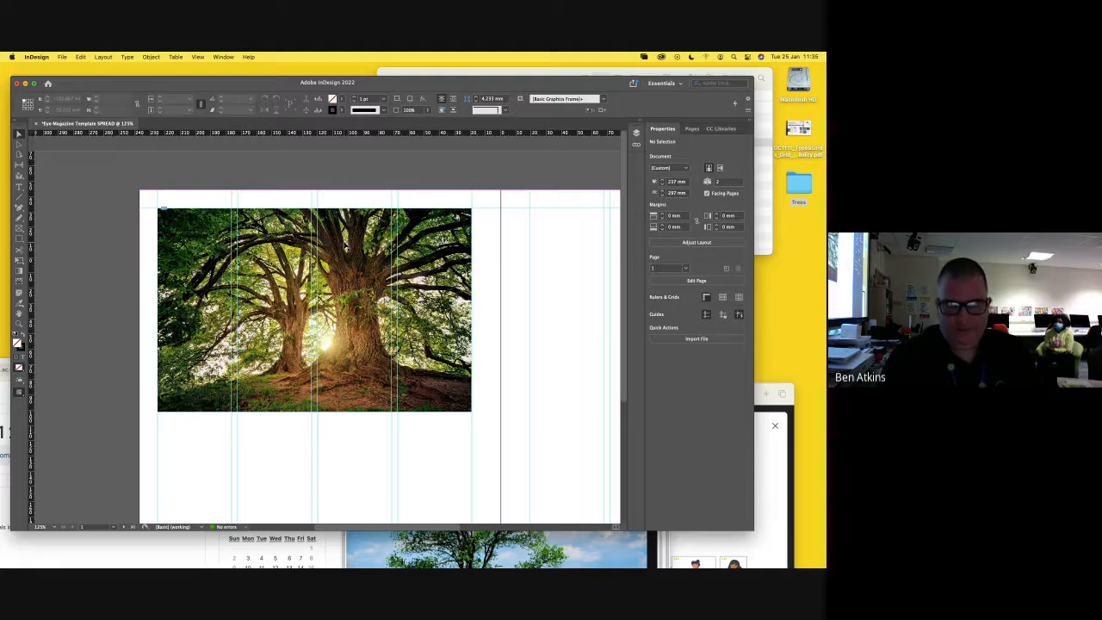
- Move the picture frame with its photo across the spine to X -67.5 mm, keeping it at Y -32.5 mm
key("super+minus")
key("super+minus")
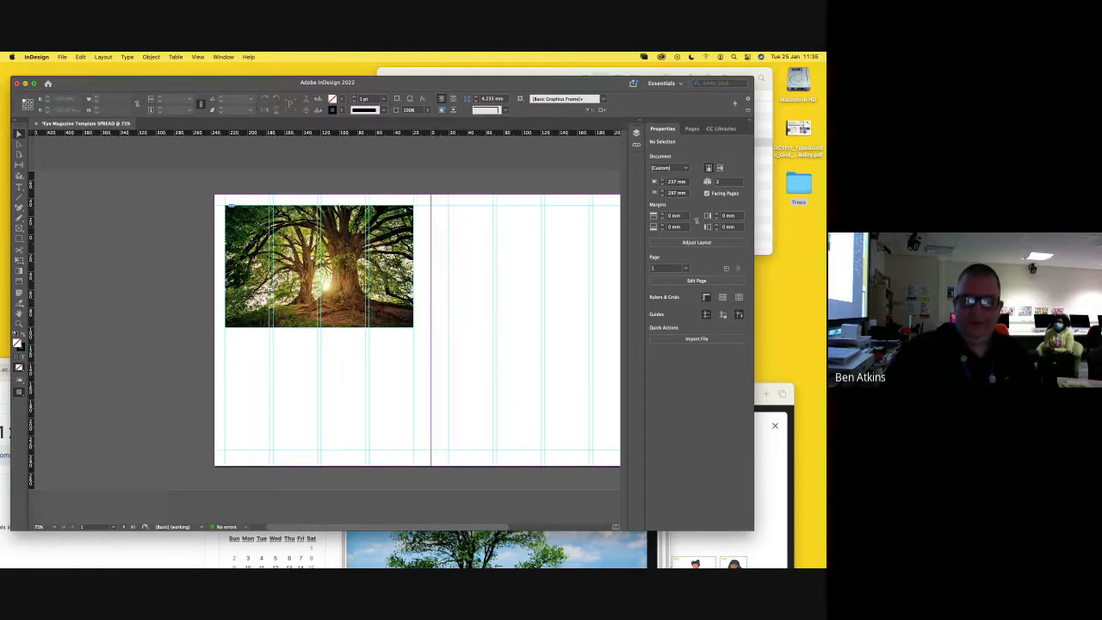
scroll(382, 529, "right", 5)
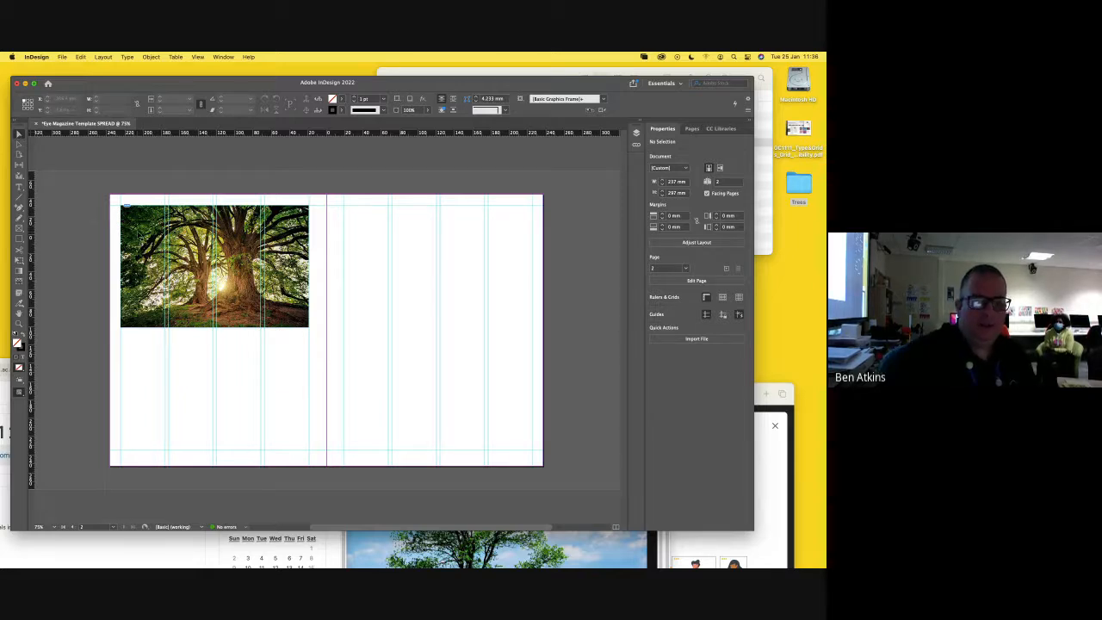
left_click_drag(140, 235, 353, 232)
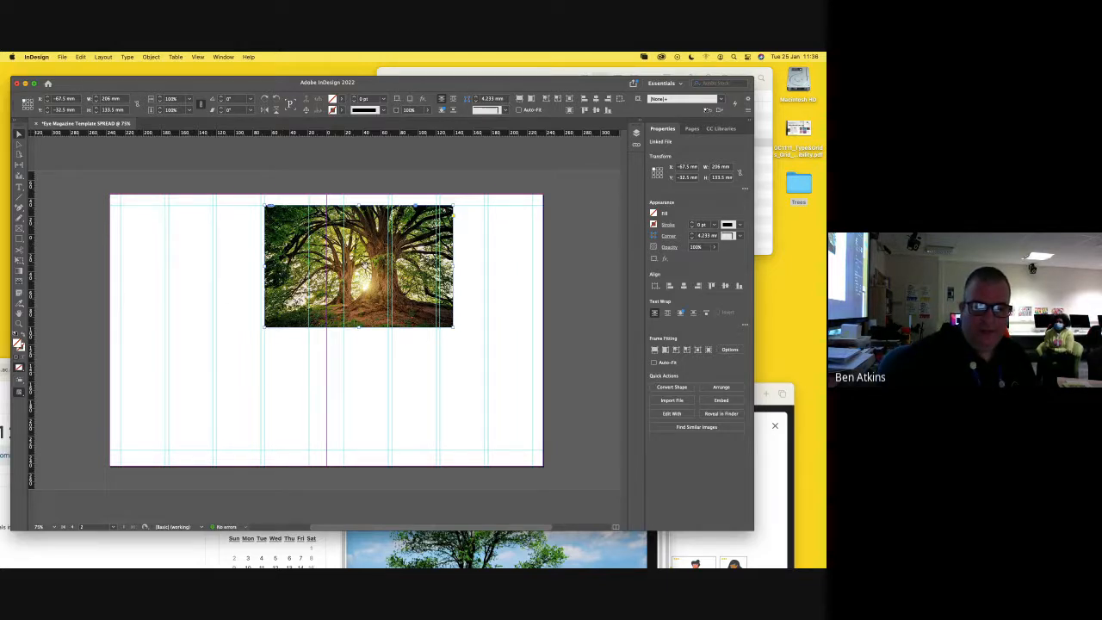
- Try shifting the photo inside its frame, undo that shift, and move the whole frame back to X -225 mm
left_click_drag(366, 264, 321, 291)
key("super+z")
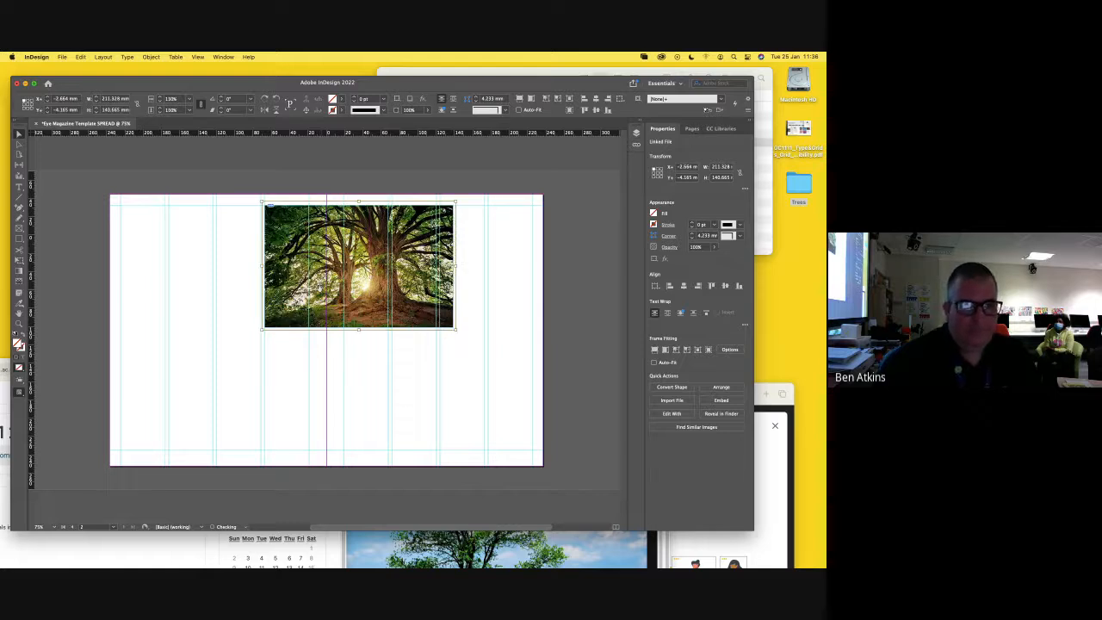
left_click(278, 246)
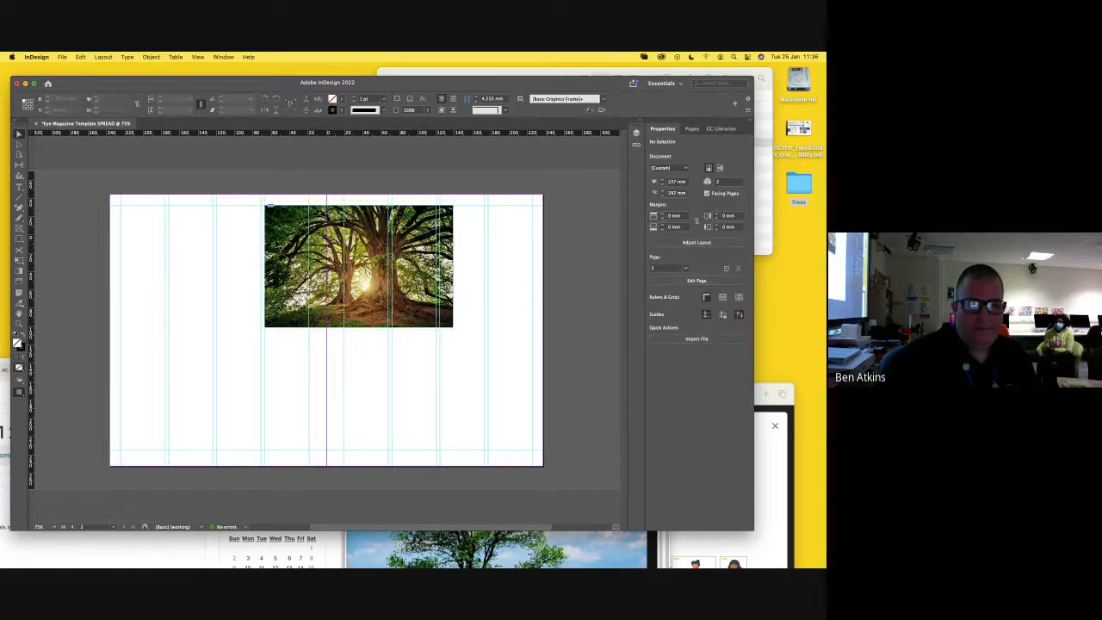
mouse_move(289, 248)
left_mouse_down()
mouse_move(308, 265)
mouse_move(287, 245)
left_mouse_up()
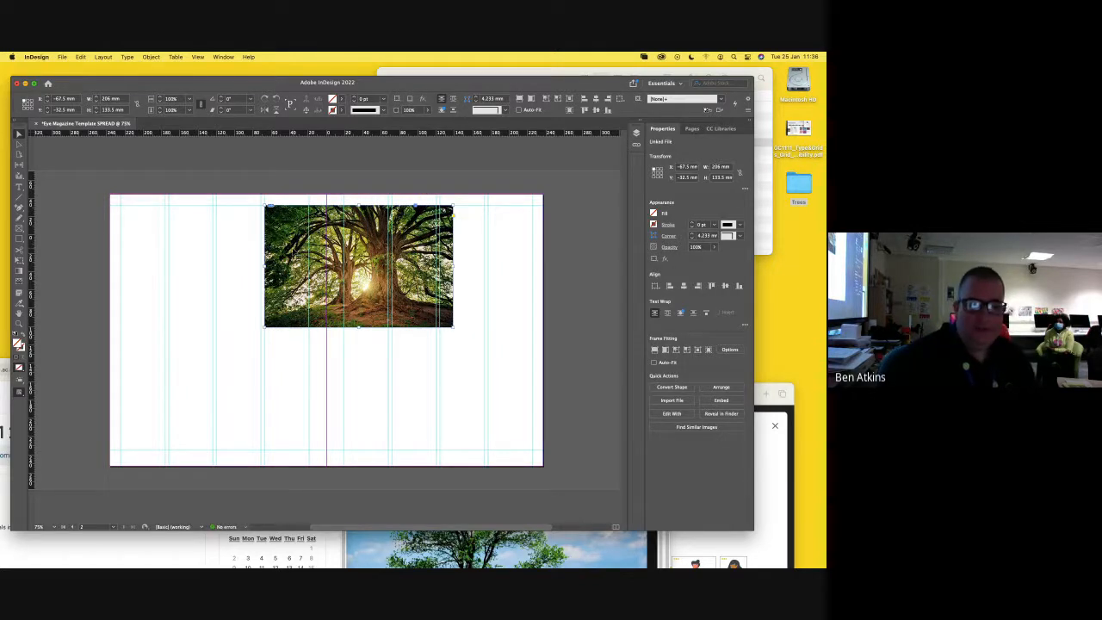
left_click_drag(290, 245, 179, 239)
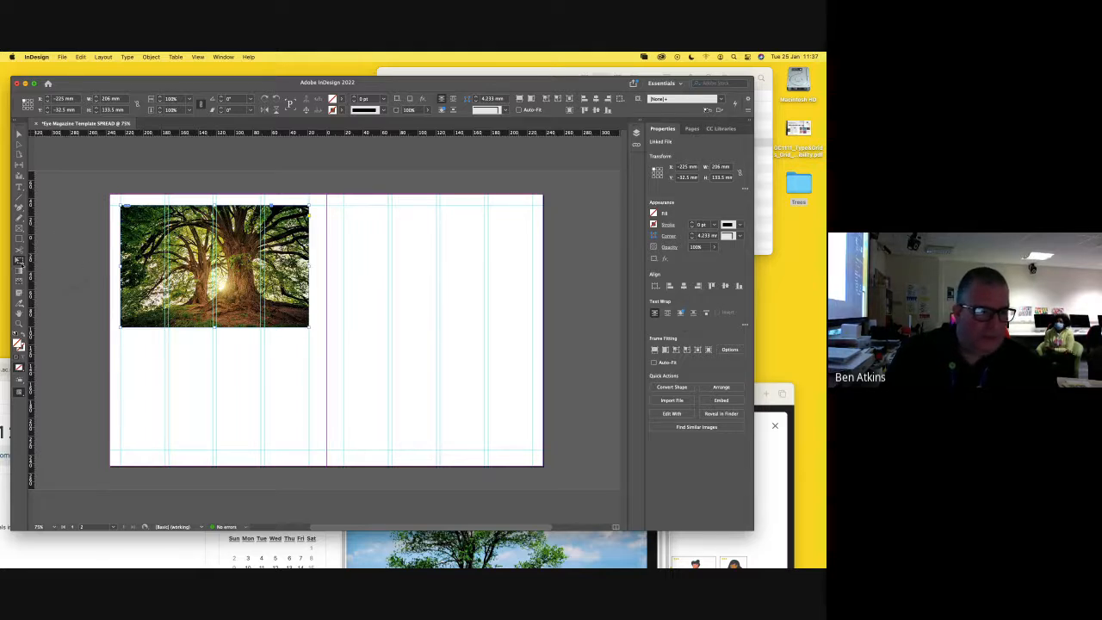
- Scale the frame and photo together proportionally with the Free Transform tool to about 345 mm wide by 223.58 mm high
left_click(19, 260)
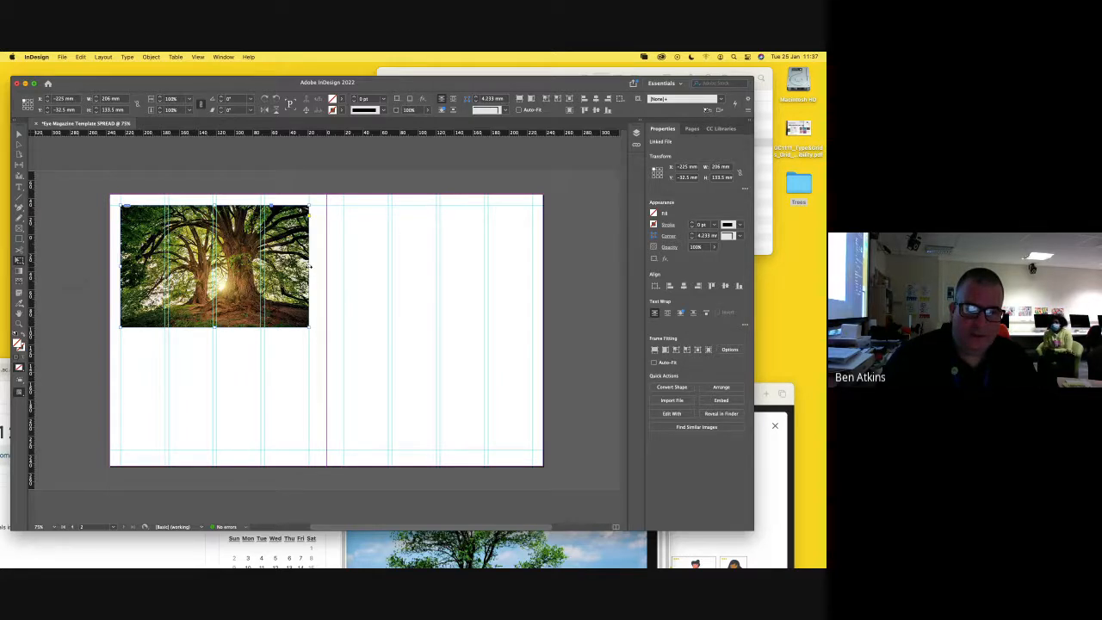
mouse_move(309, 267)
left_mouse_down()
mouse_move(405, 269)
mouse_move(206, 264)
mouse_move(455, 269)
mouse_move(236, 268)
mouse_move(308, 272)
left_mouse_up()
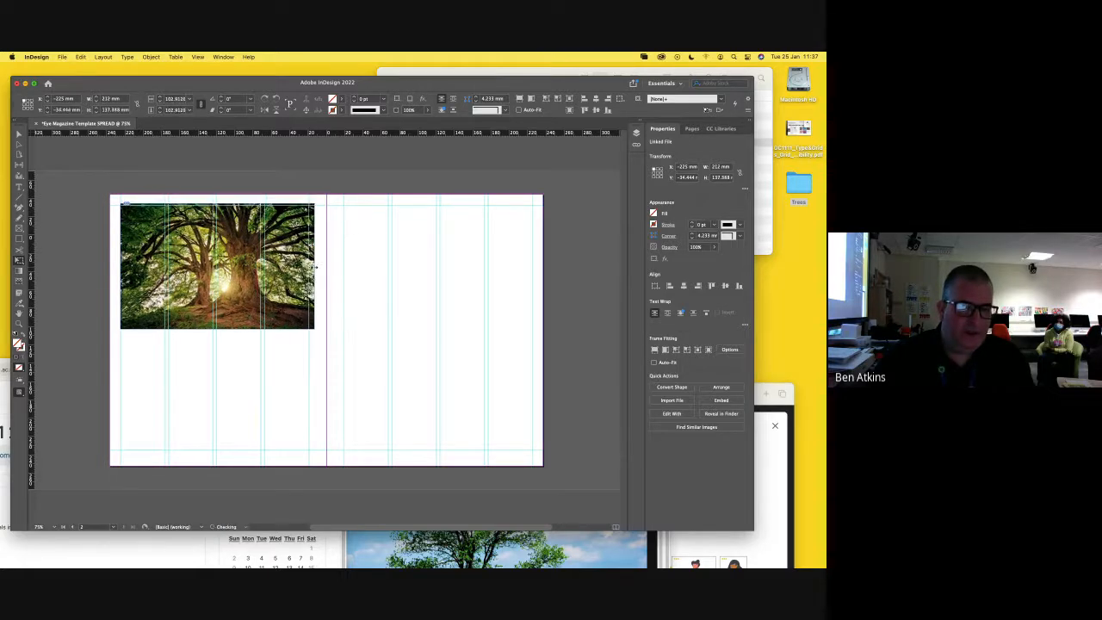
mouse_move(315, 267)
left_mouse_down()
mouse_move(509, 282)
mouse_move(307, 266)
left_mouse_up()
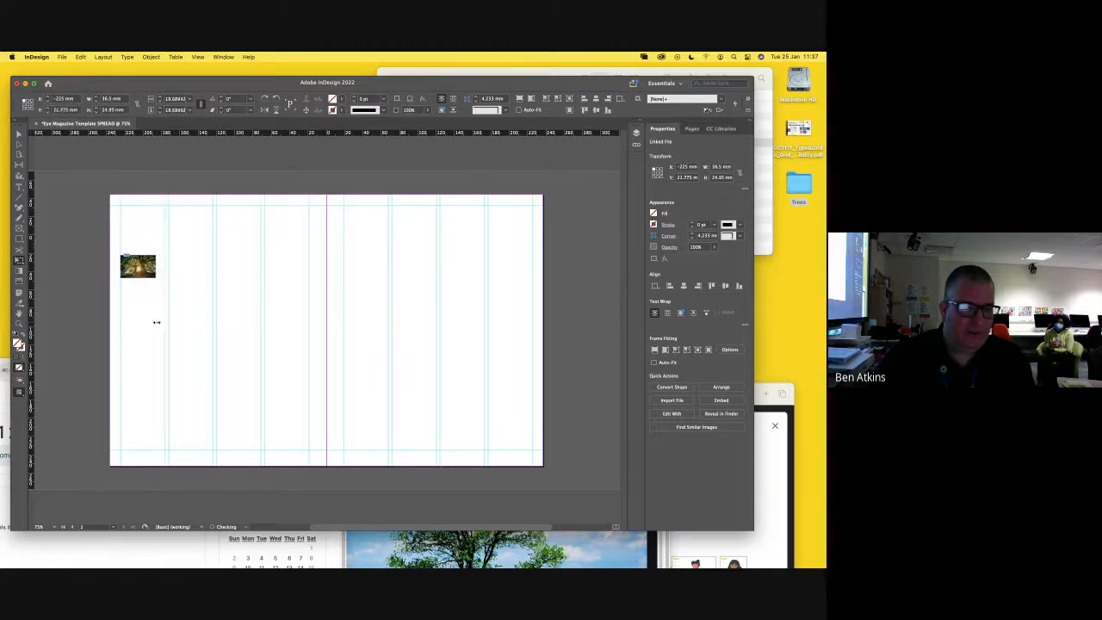
left_click_drag(337, 321, 314, 340)
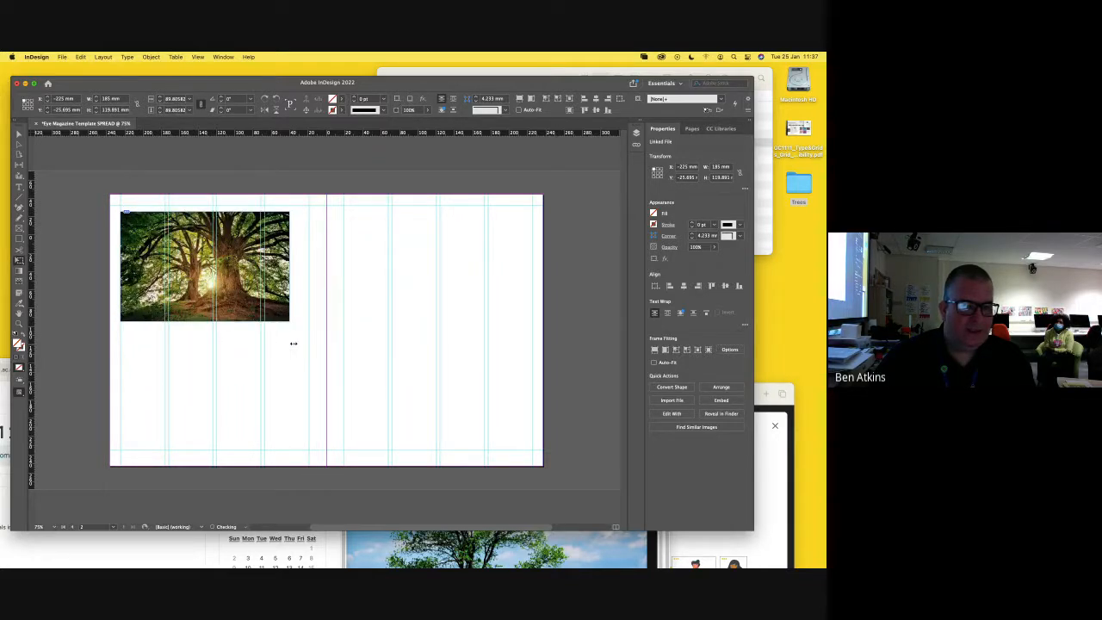
left_click_drag(384, 346, 436, 374)
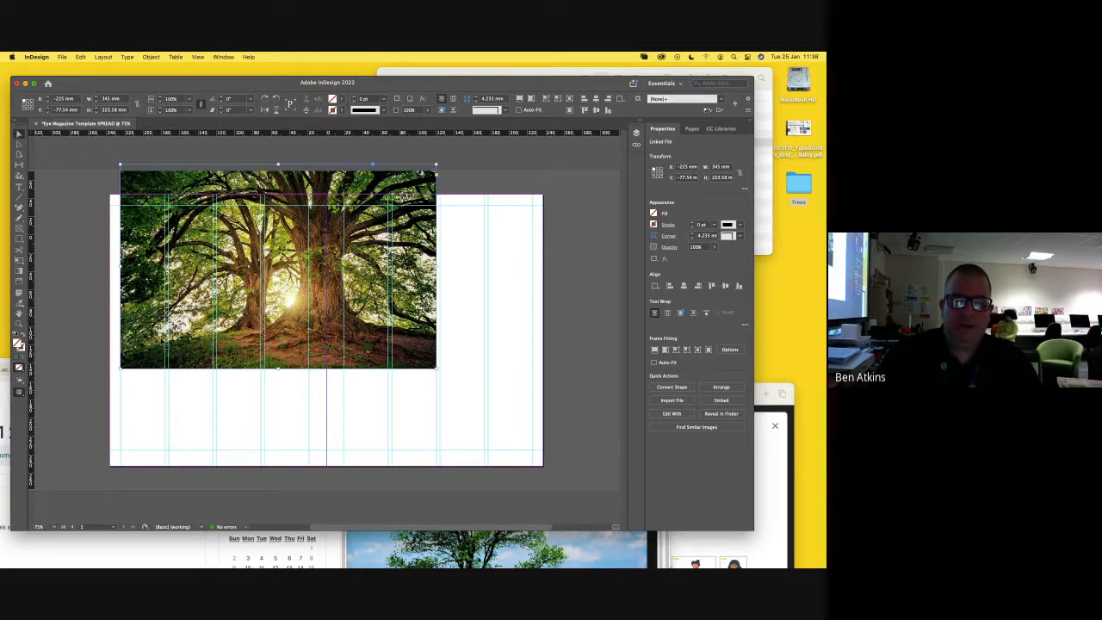
- Move the enlarged picture frame down to the top margin guide at Y -32.5 mm, keeping X at -225 mm, and leave it selected
left_click_drag(362, 265, 360, 294)
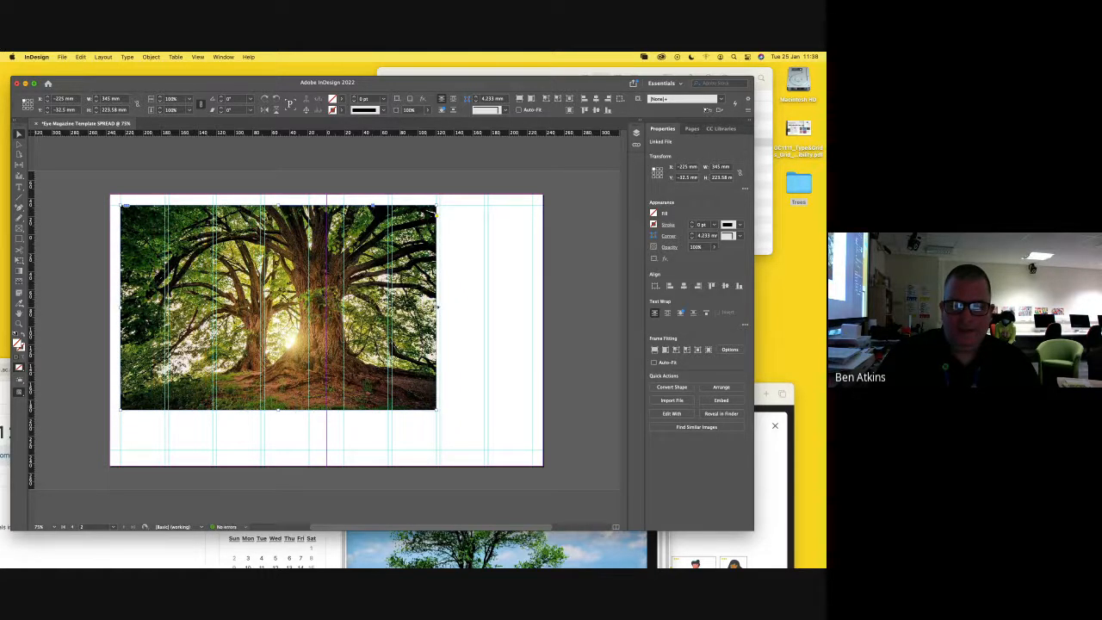
left_click_drag(436, 307, 437, 307)
left_click(445, 310)
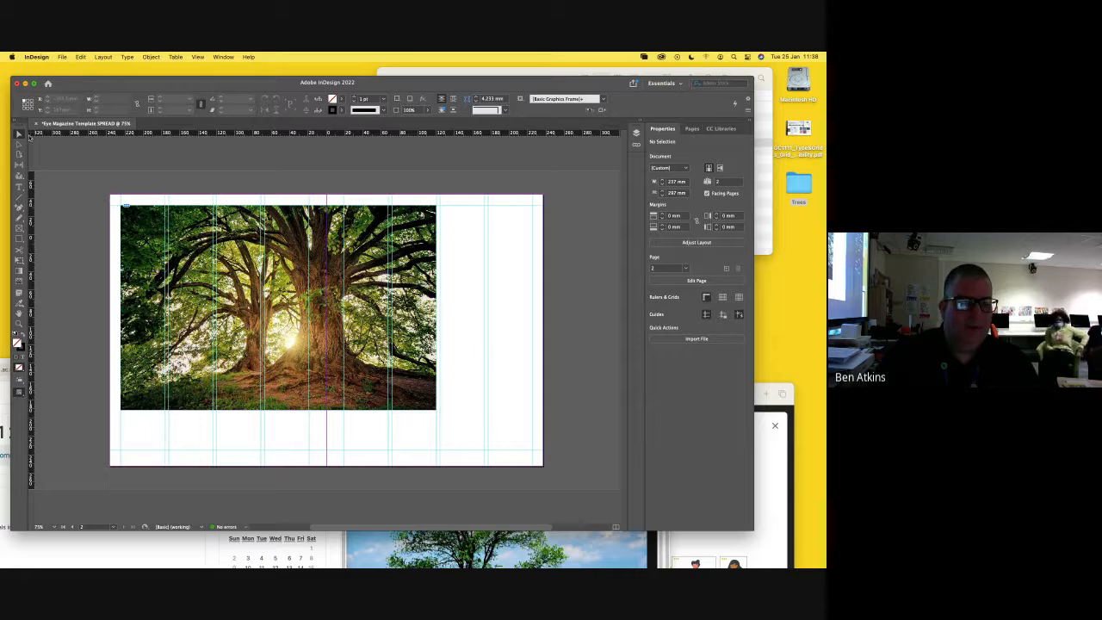
left_click(228, 243)
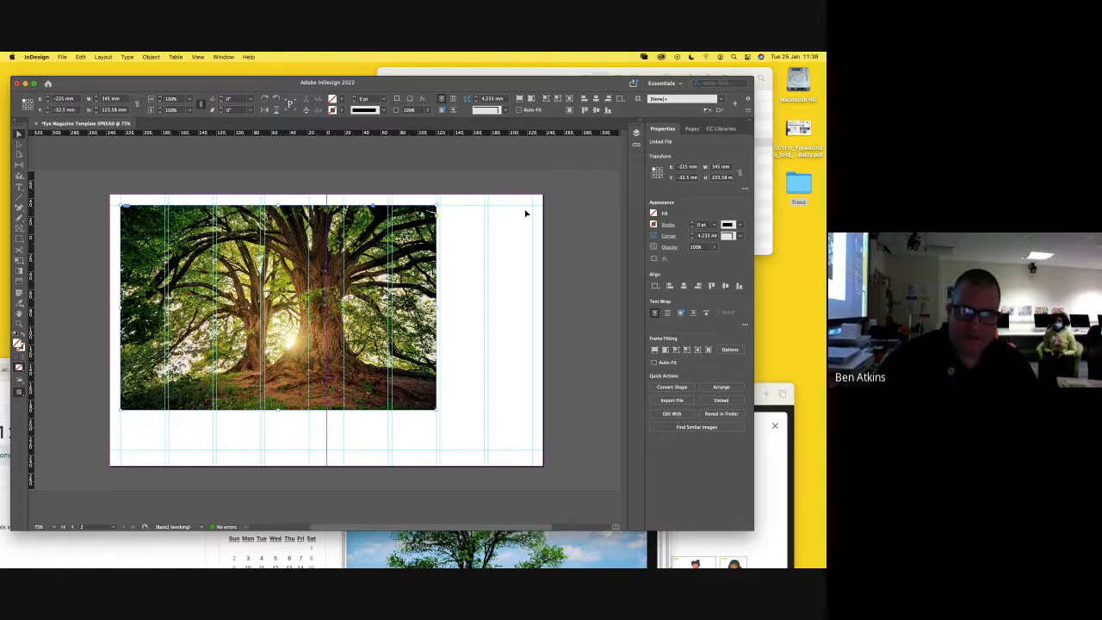
- Draw an empty rectangle frame about 98.5 by 111.79 mm across the two outer columns beside the photo, starting at the top margin
left_click(19, 230)
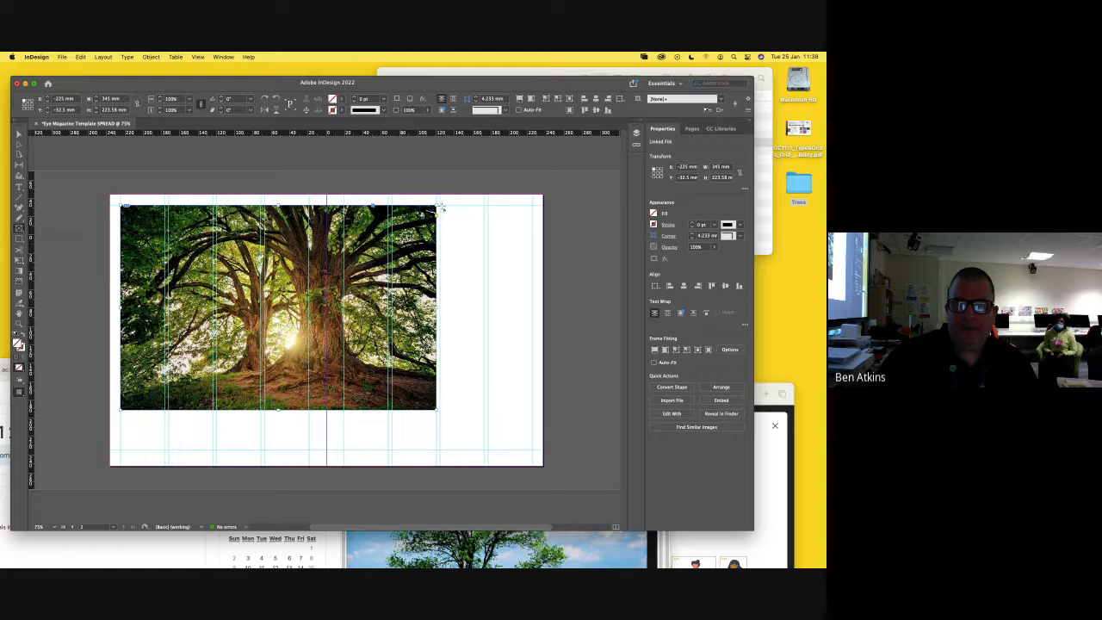
left_click_drag(441, 208, 533, 308)
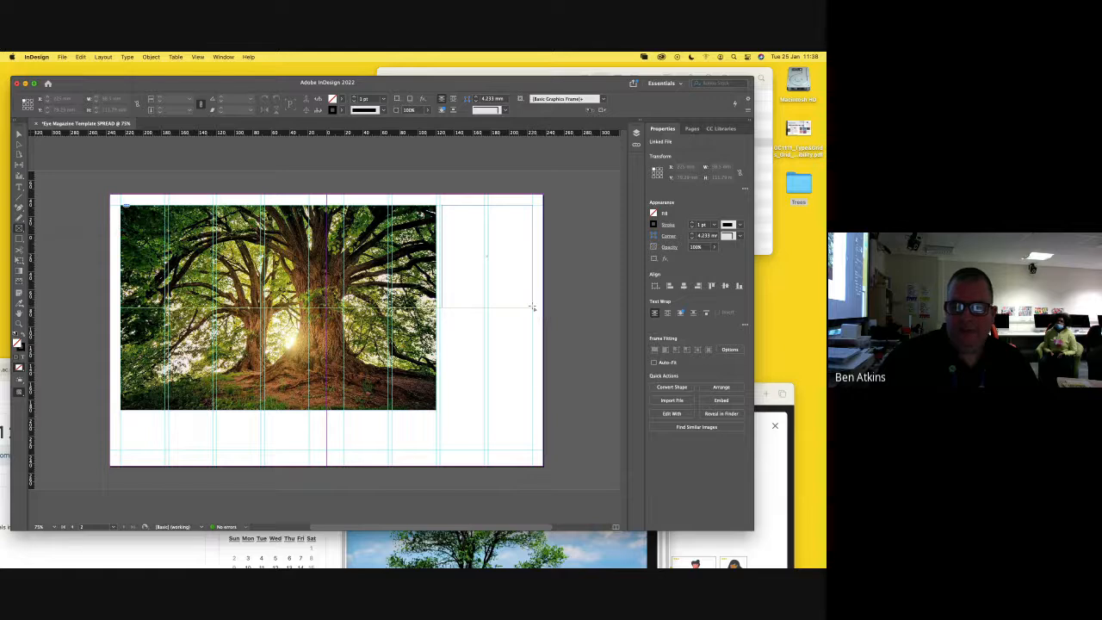
left_click(19, 134)
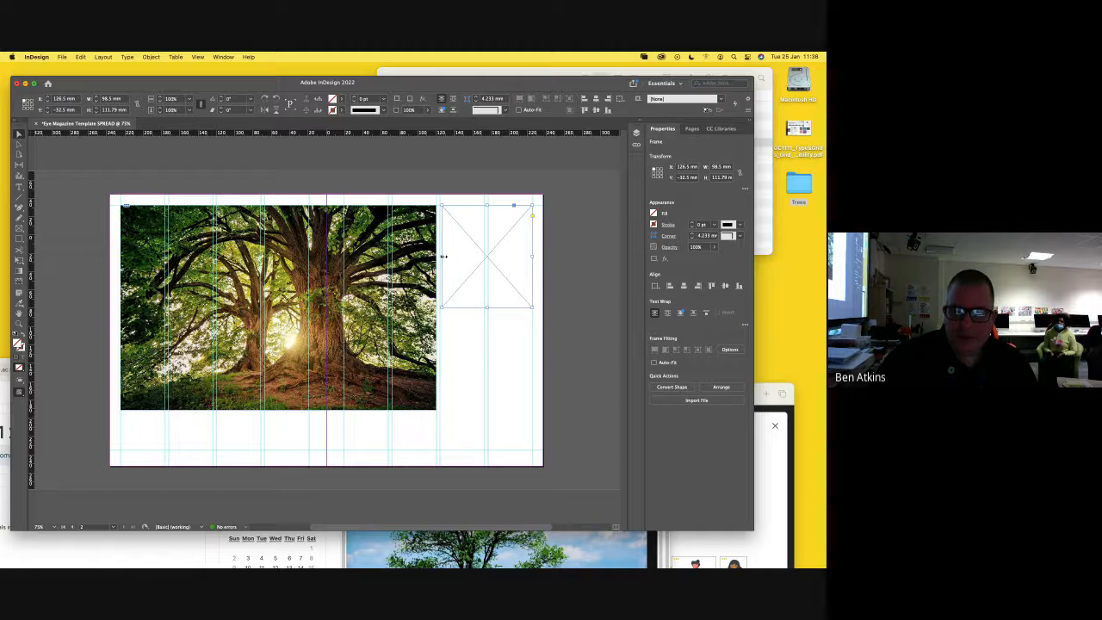
- Widen the empty frame beside the large photo to about 101 mm at X 124 mm, and place Tree 2.jpg from the Trees folder into it
mouse_move(443, 256)
left_mouse_down()
mouse_move(457, 256)
mouse_move(439, 256)
left_mouse_up()
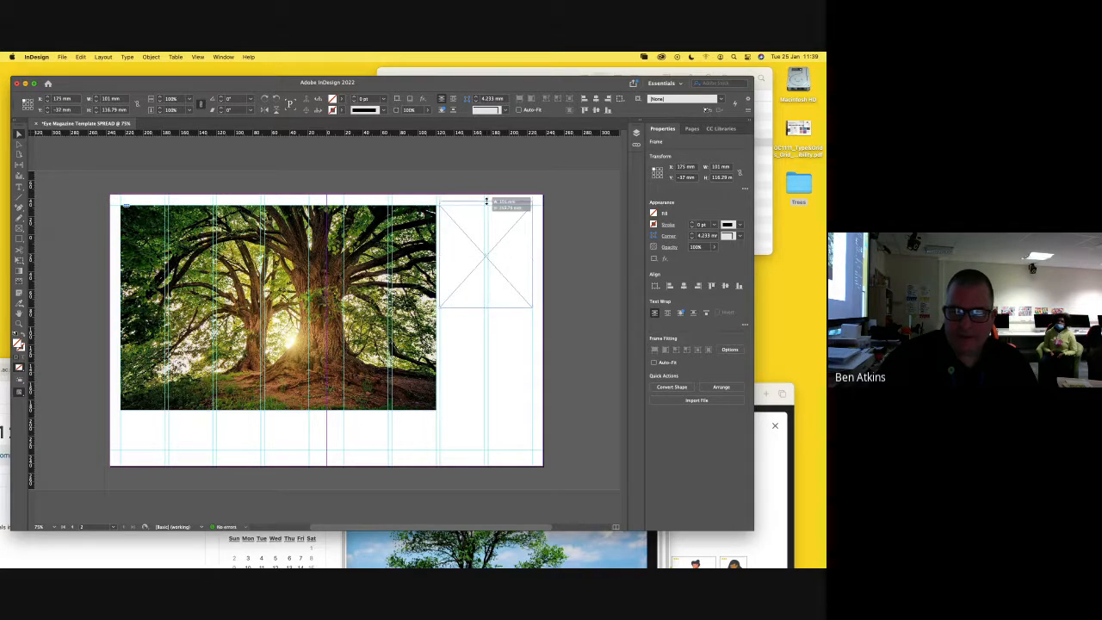
left_click_drag(532, 256, 532, 256)
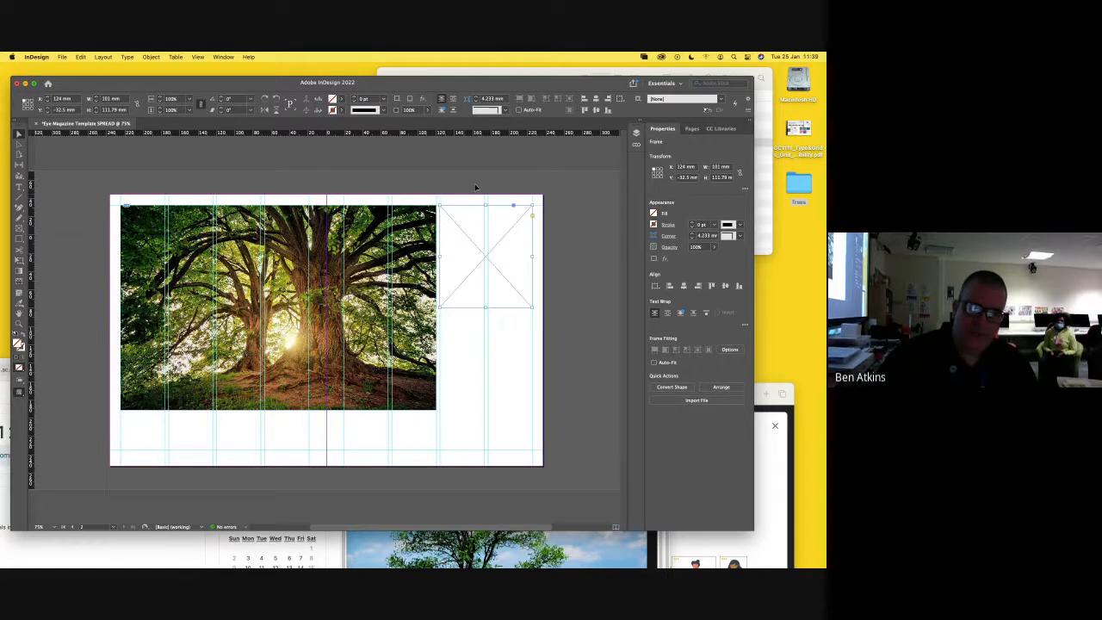
left_click_drag(524, 82, 458, 176)
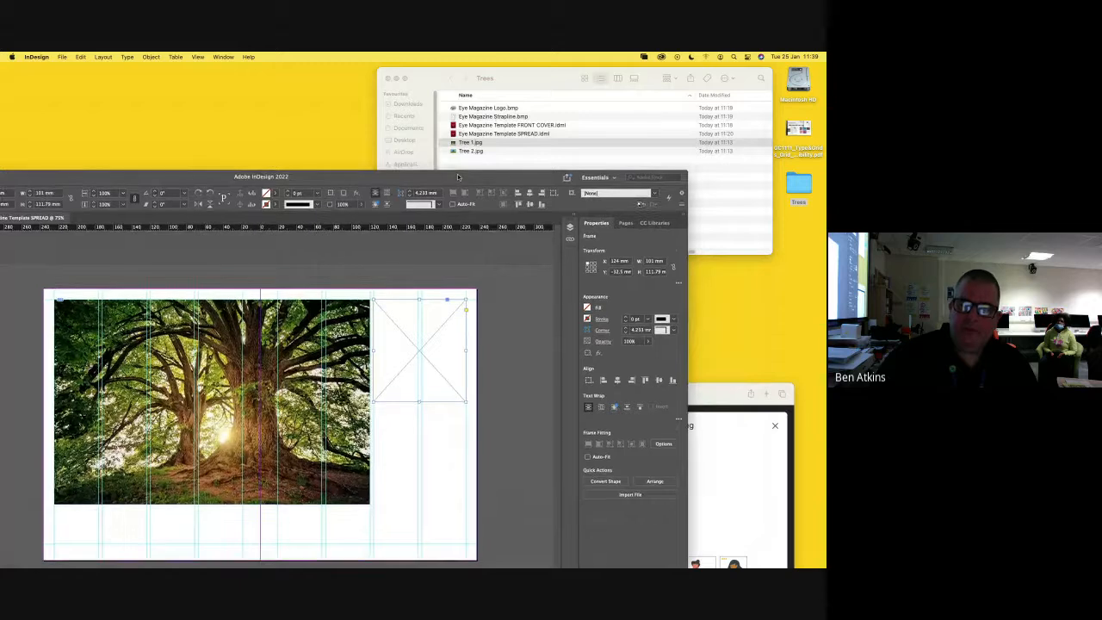
left_click(518, 79)
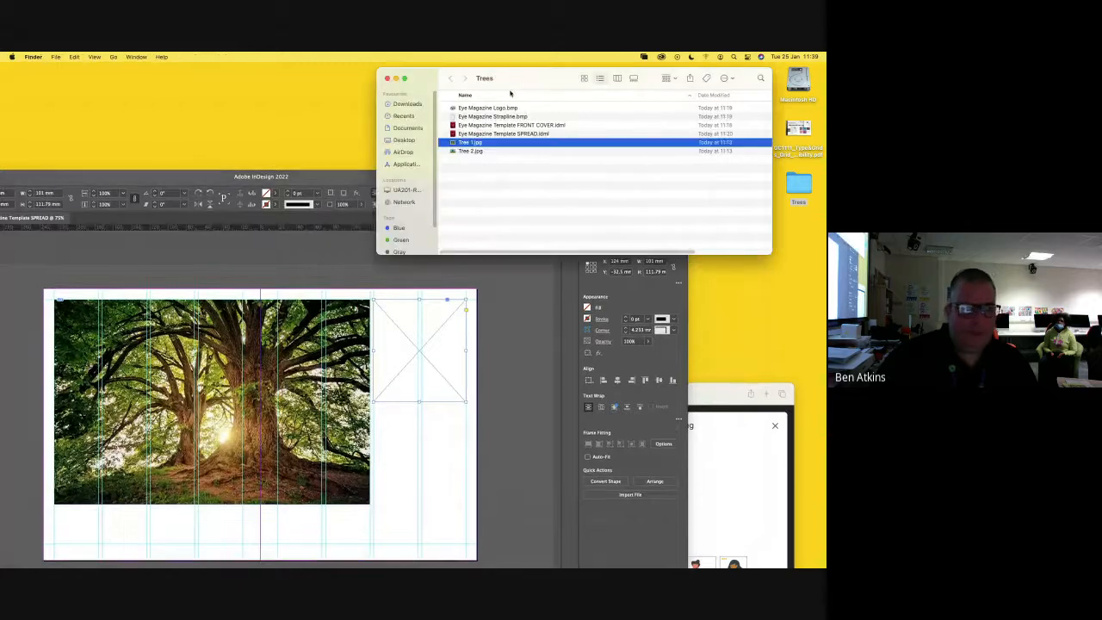
left_click(461, 151)
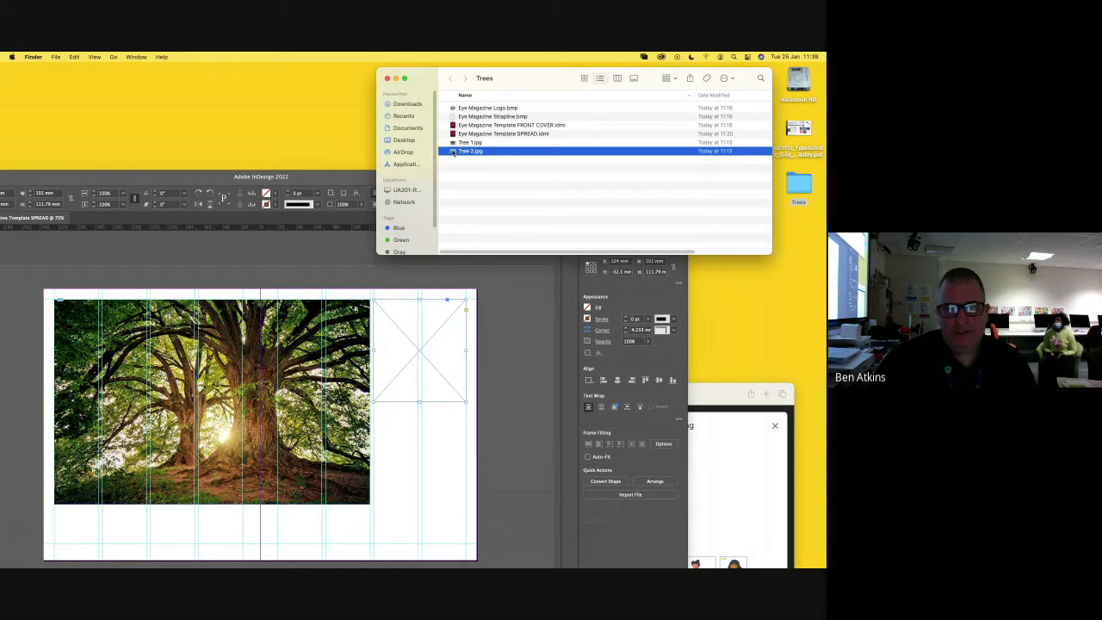
left_click_drag(454, 152, 418, 343)
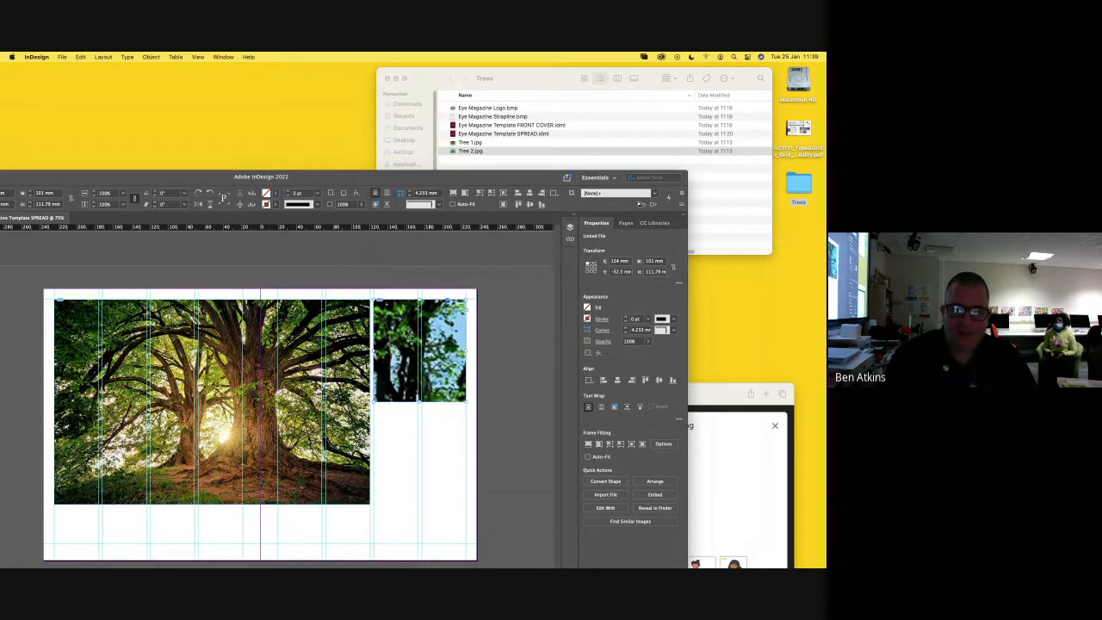
left_click_drag(360, 174, 364, 173)
double_click(365, 172)
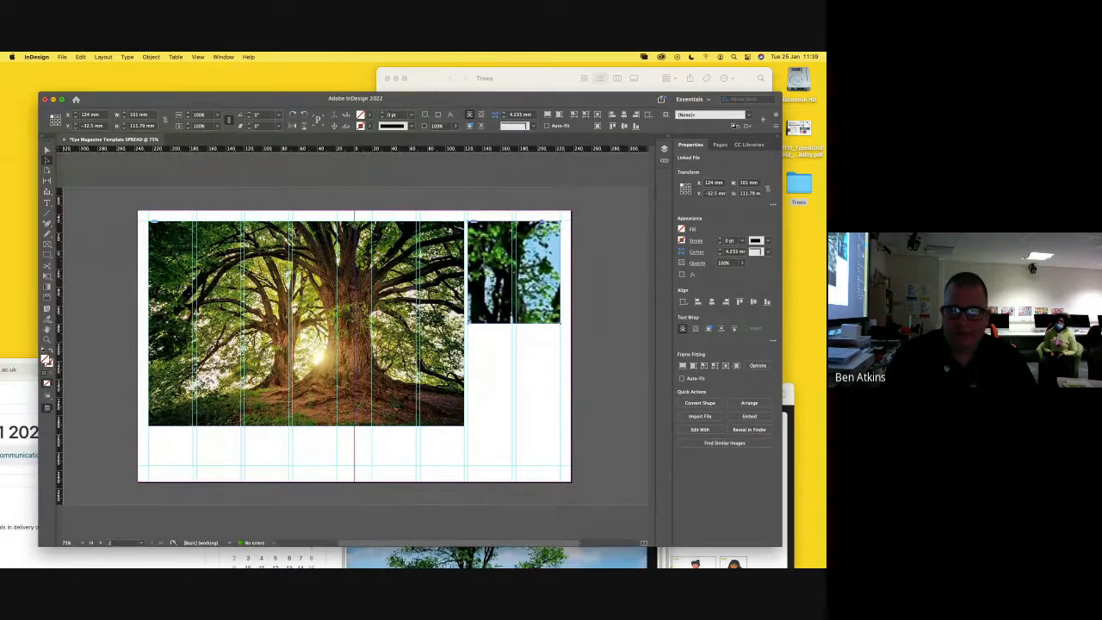
- Try to scale the Tree 2 photo inside its frame to 20%
left_click(484, 247)
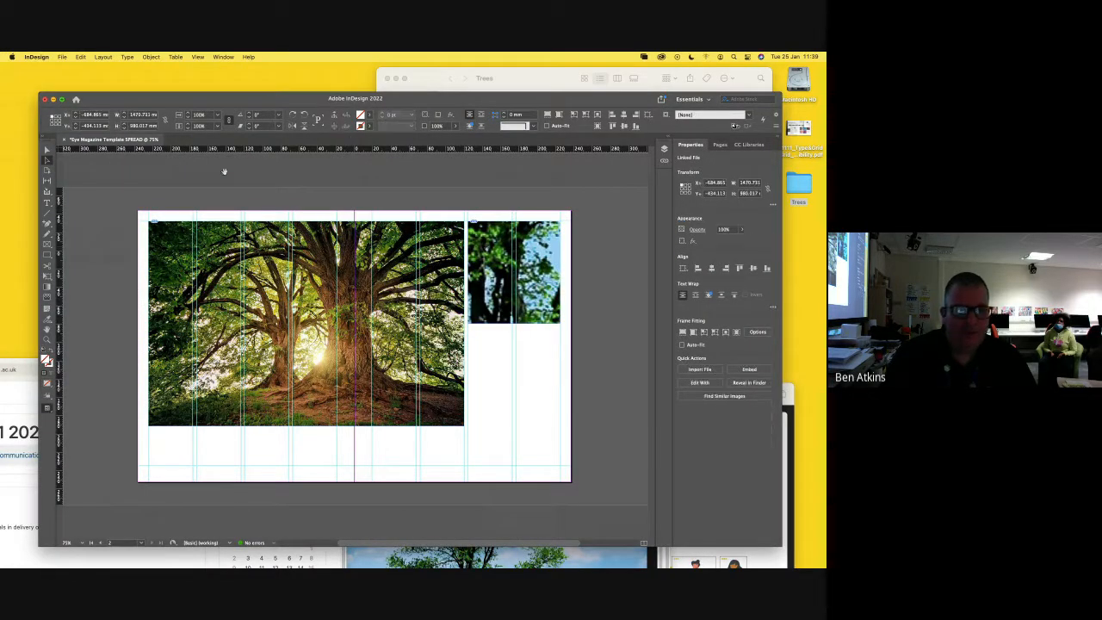
left_click(199, 116)
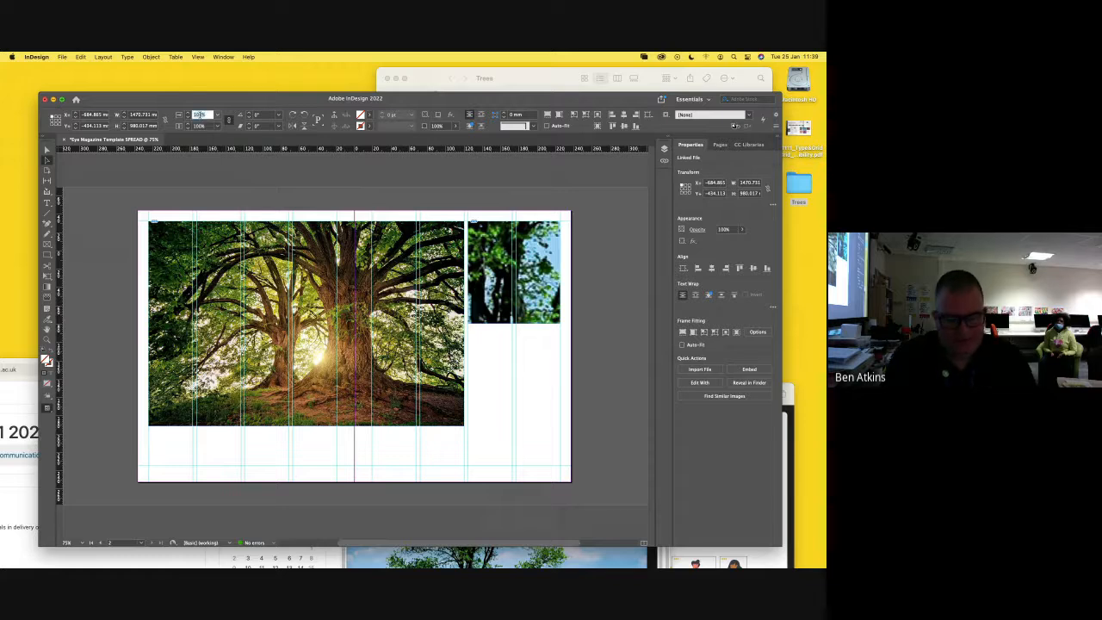
type("200")
key("Return")
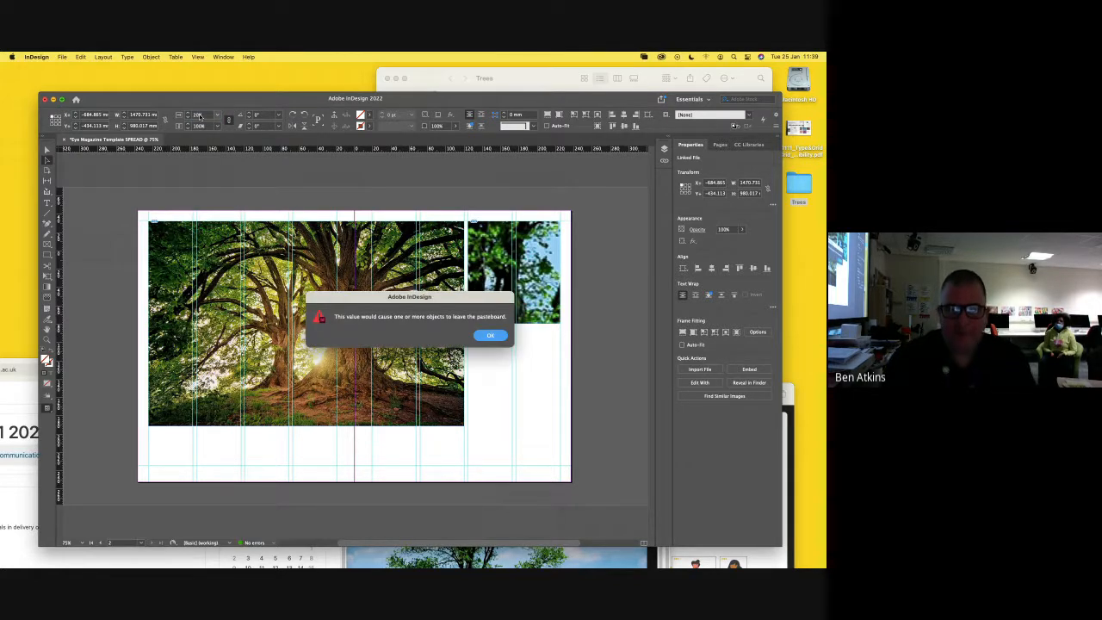
left_click(488, 336)
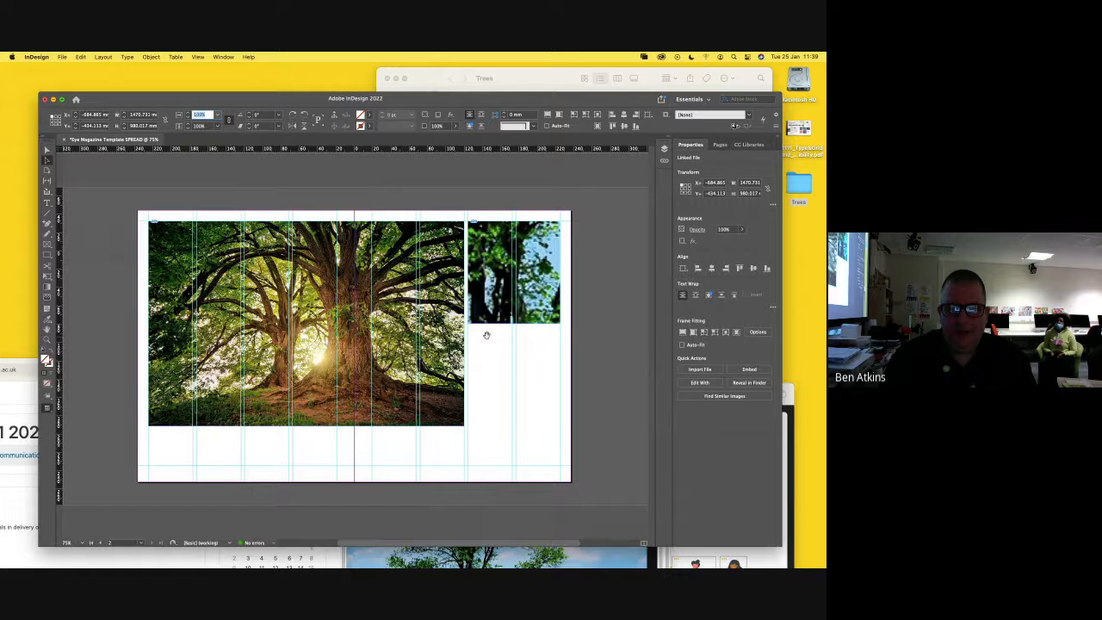
- Shift the oversized Tree 2 photo around inside its frame, ending at about X -659 mm and Y -473.5 mm
left_click(484, 252)
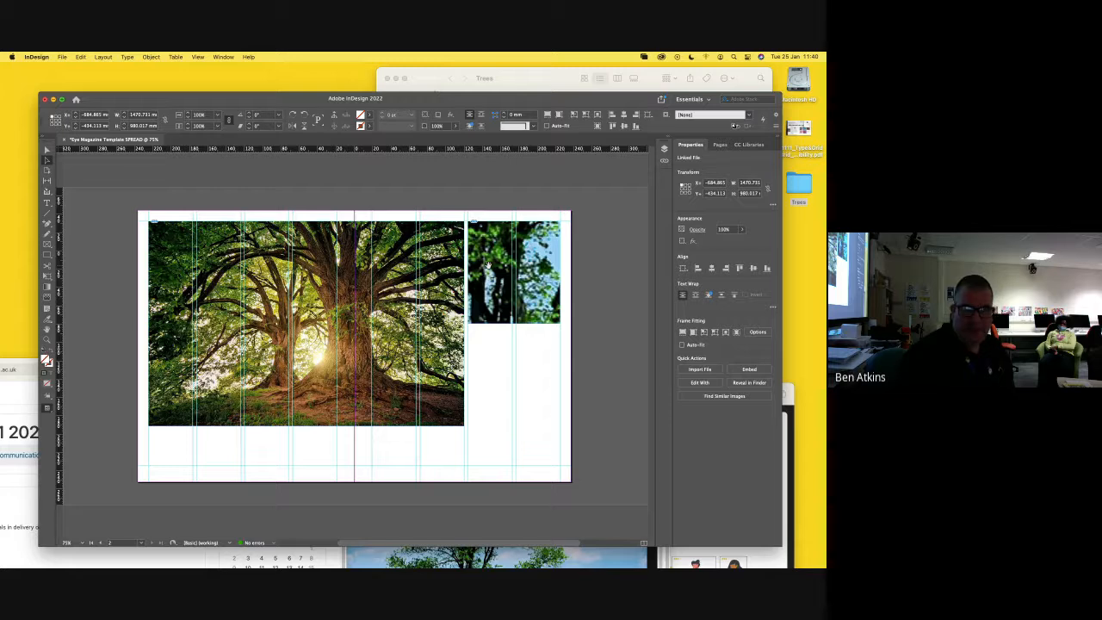
left_click_drag(487, 262, 287, 272)
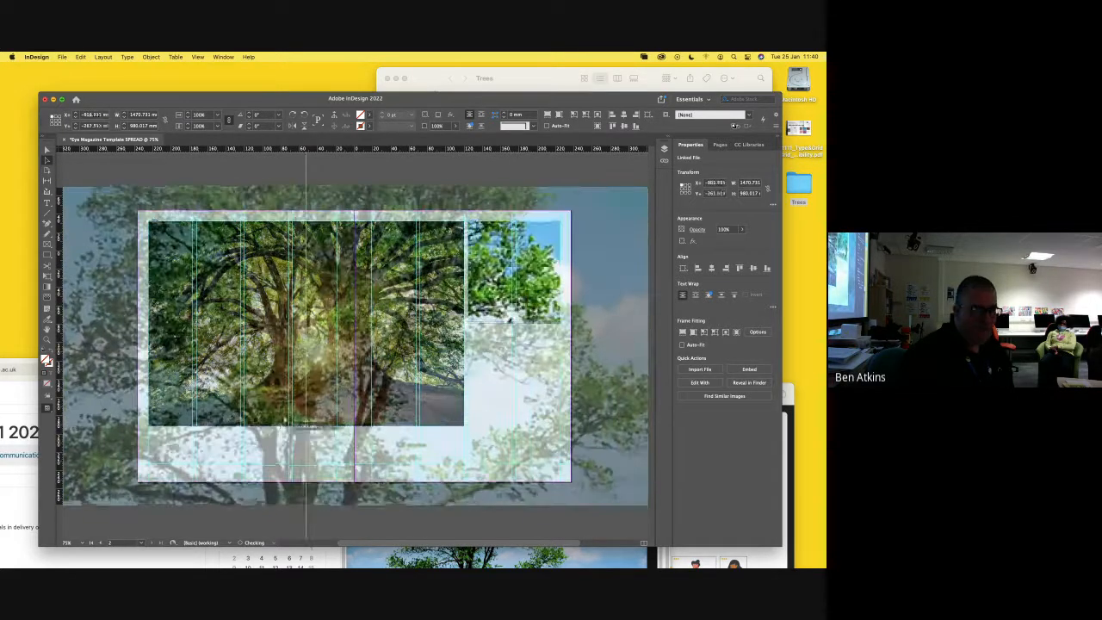
left_click_drag(295, 417, 513, 252)
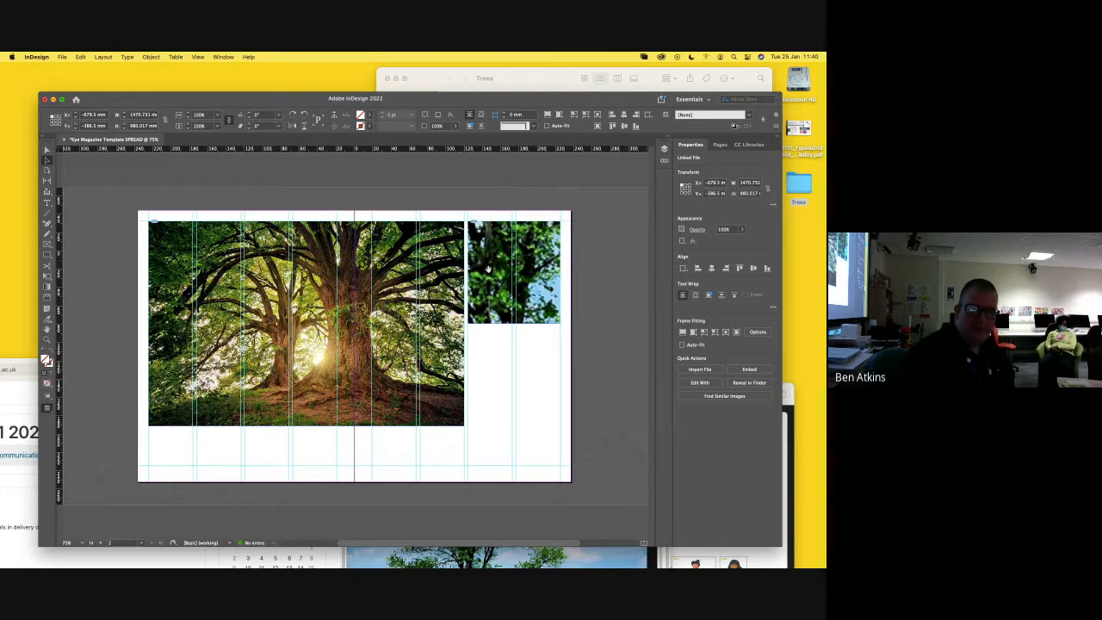
left_click_drag(488, 268, 508, 189)
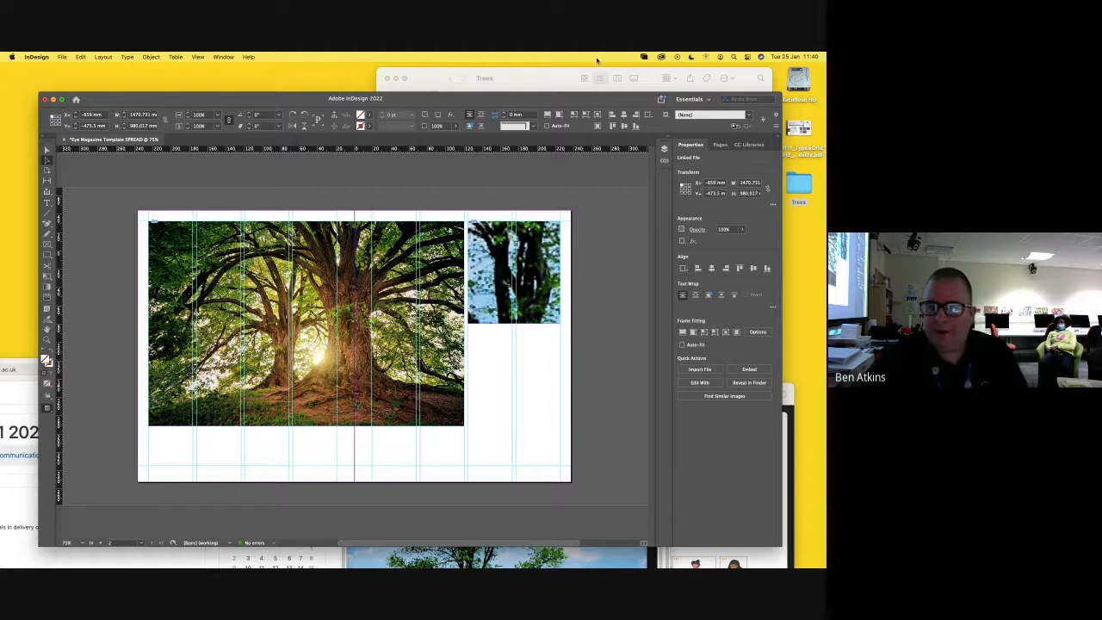
- Fit the Tree 2 content to its frame, then deselect it
left_click(574, 115)
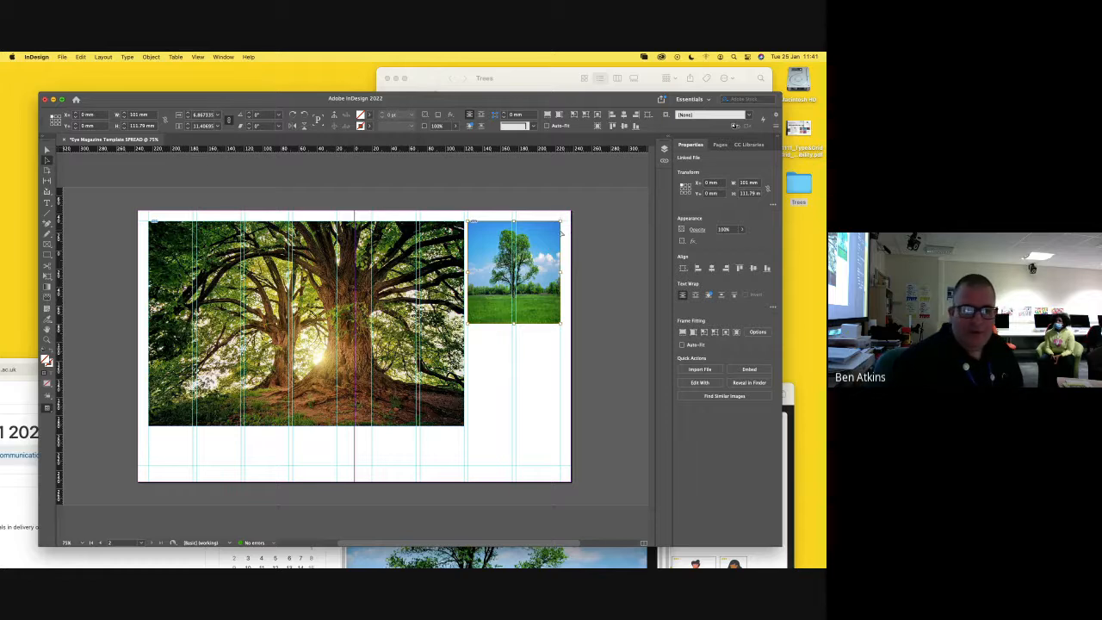
left_click(47, 150)
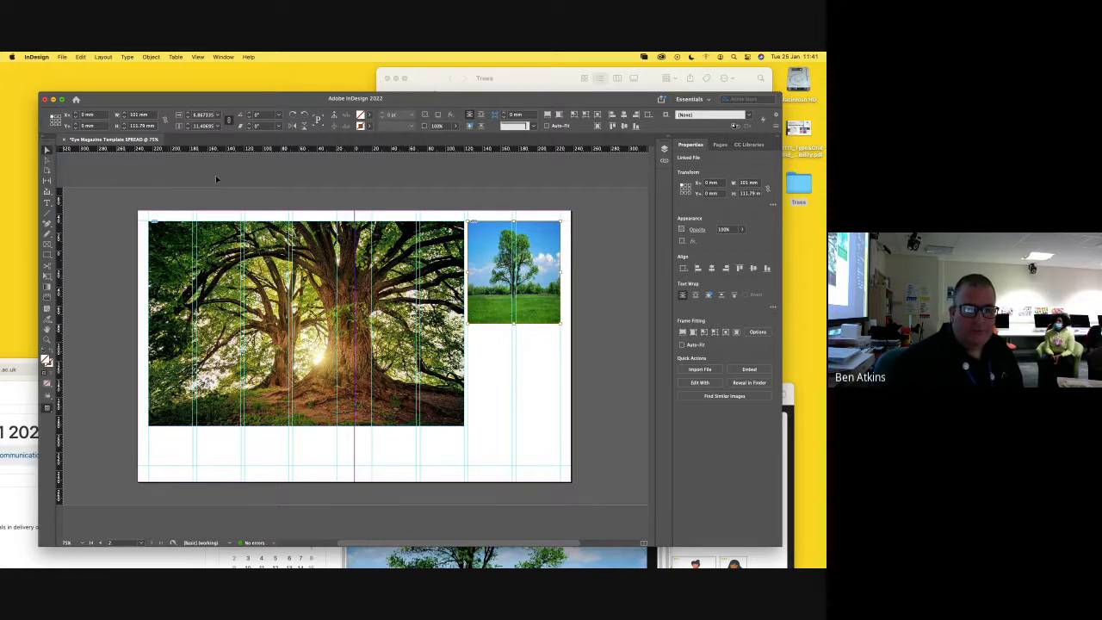
left_click(298, 199)
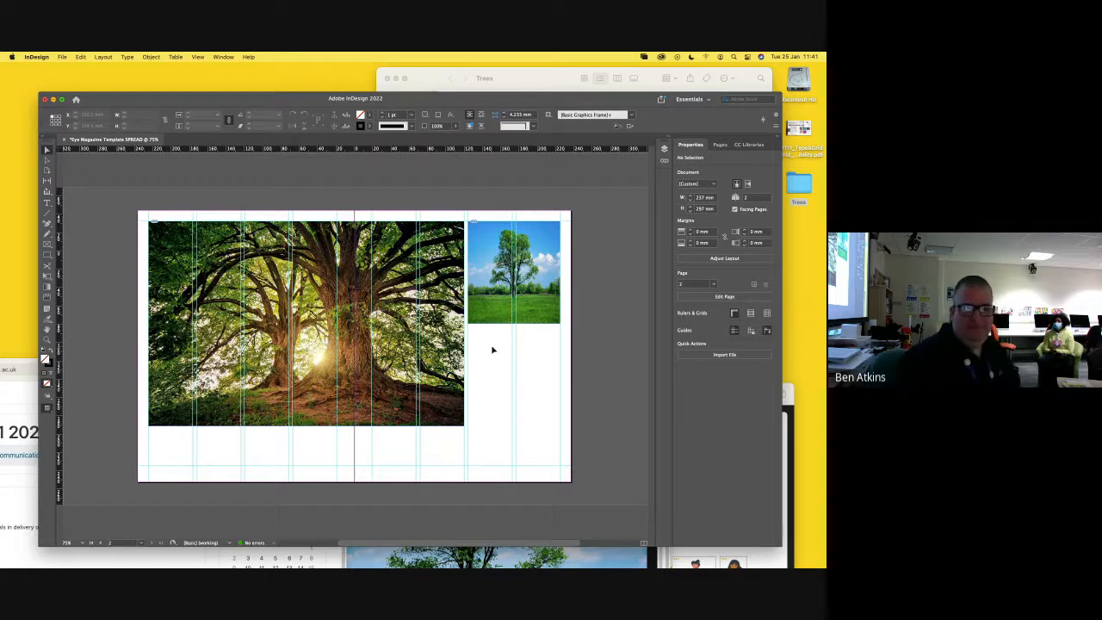
- Select the Tree 2 photo inside its frame, scale it proportionally to 10%, and shift it to about X -21 mm and Y 6.9 mm
left_click(47, 159)
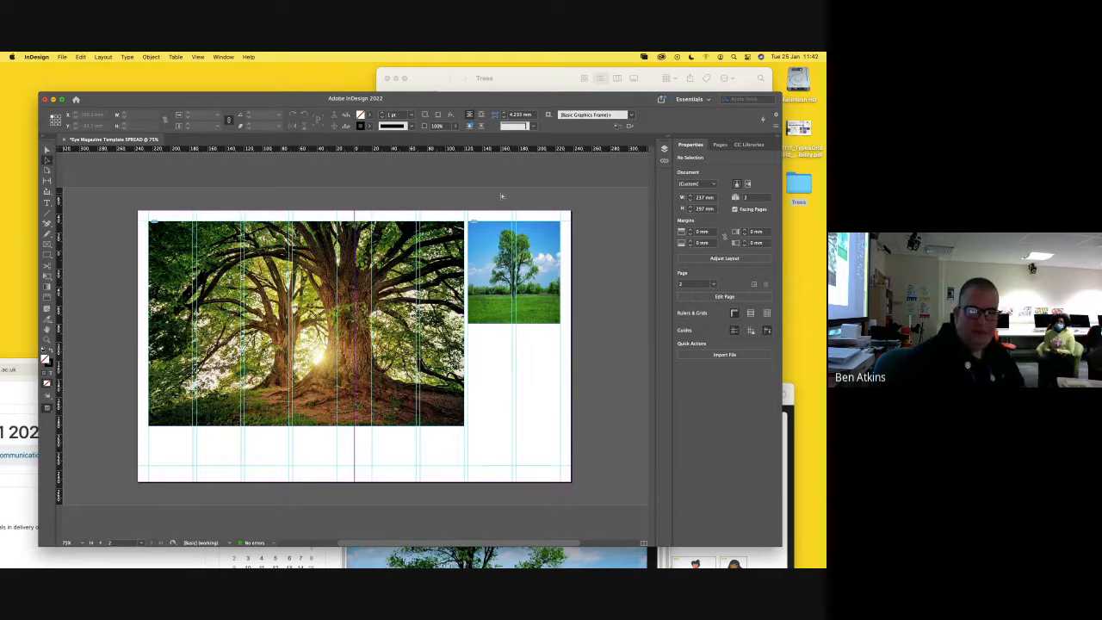
left_click(493, 246)
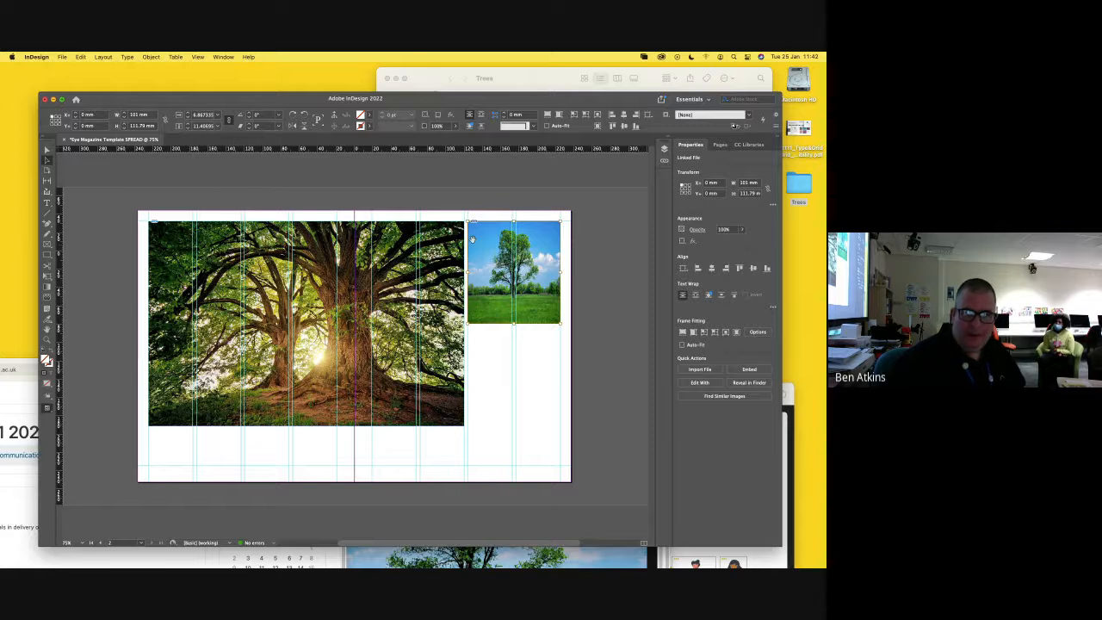
left_click(204, 115)
type("1")
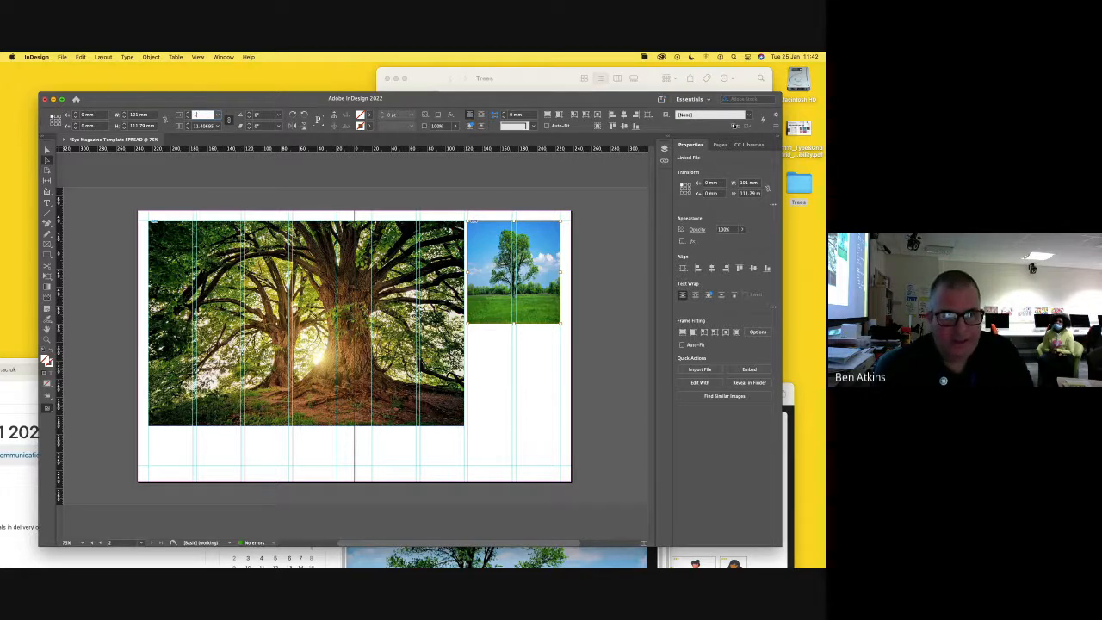
type("0")
key("Tab")
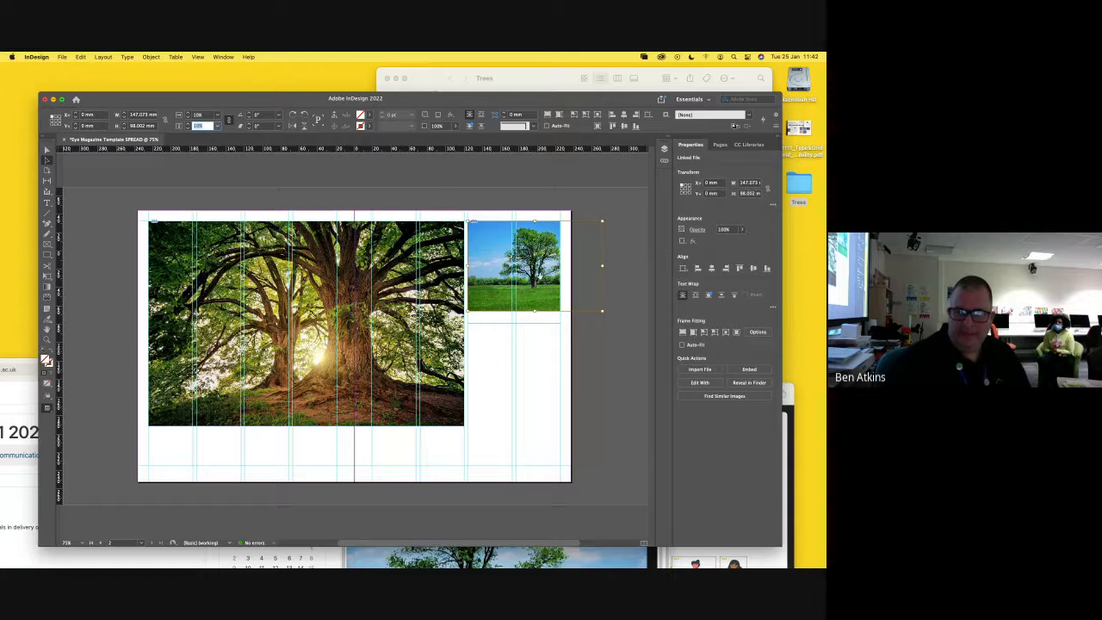
left_click_drag(544, 280, 521, 285)
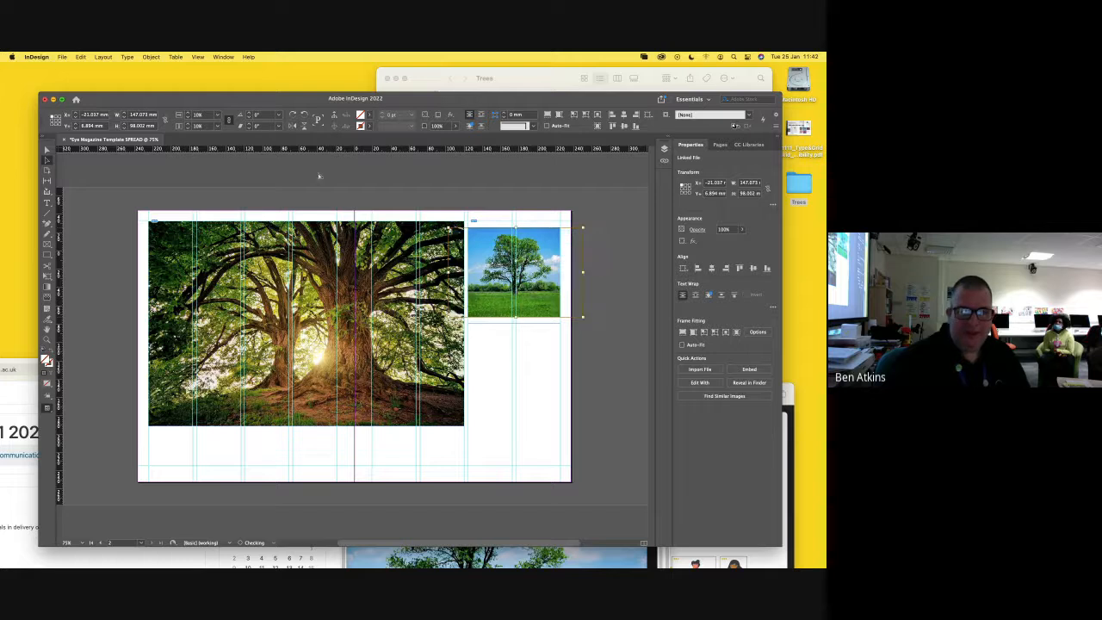
- Scale the Tree 2 photo to 12%, centre the tree so it fills the frame at about X -37.7 mm and Y -2.9 mm, and deselect it
double_click(199, 114)
type("120")
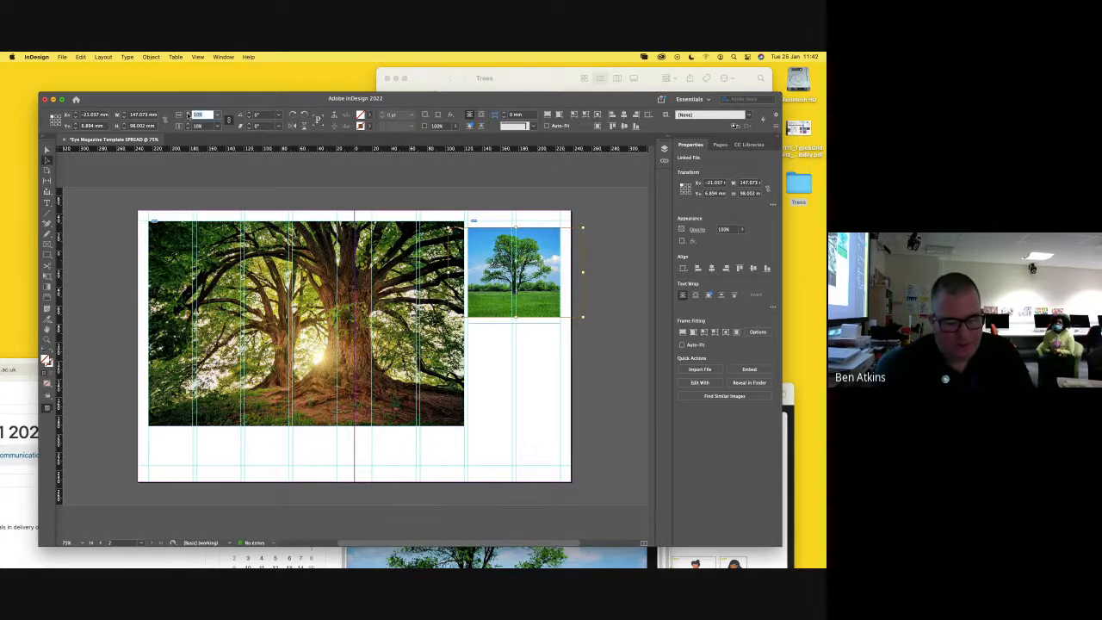
key("Tab")
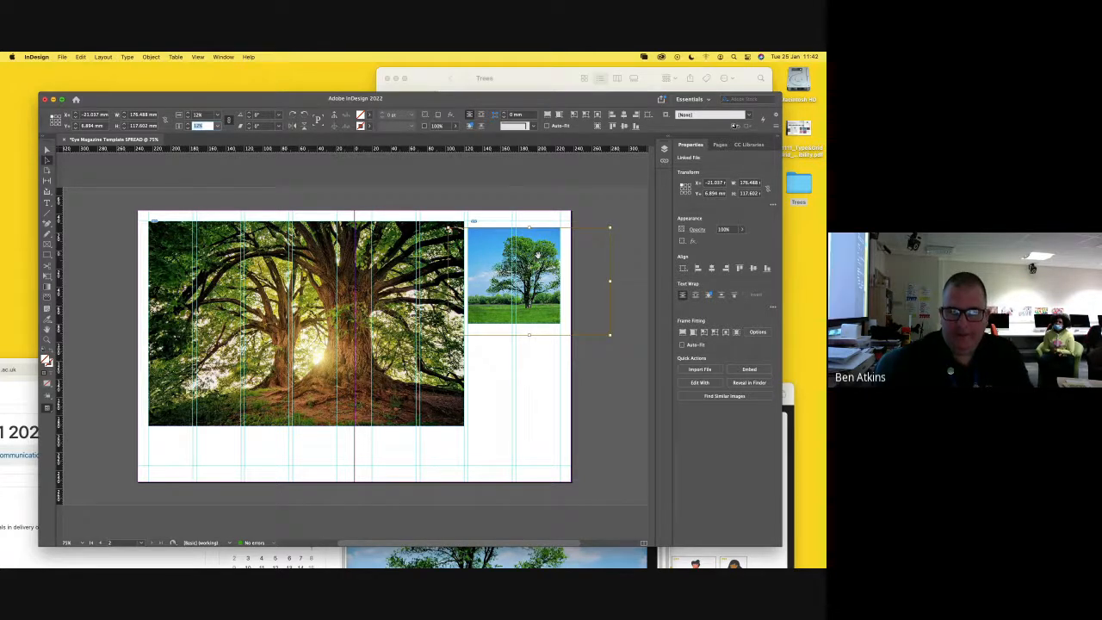
key("super+equal")
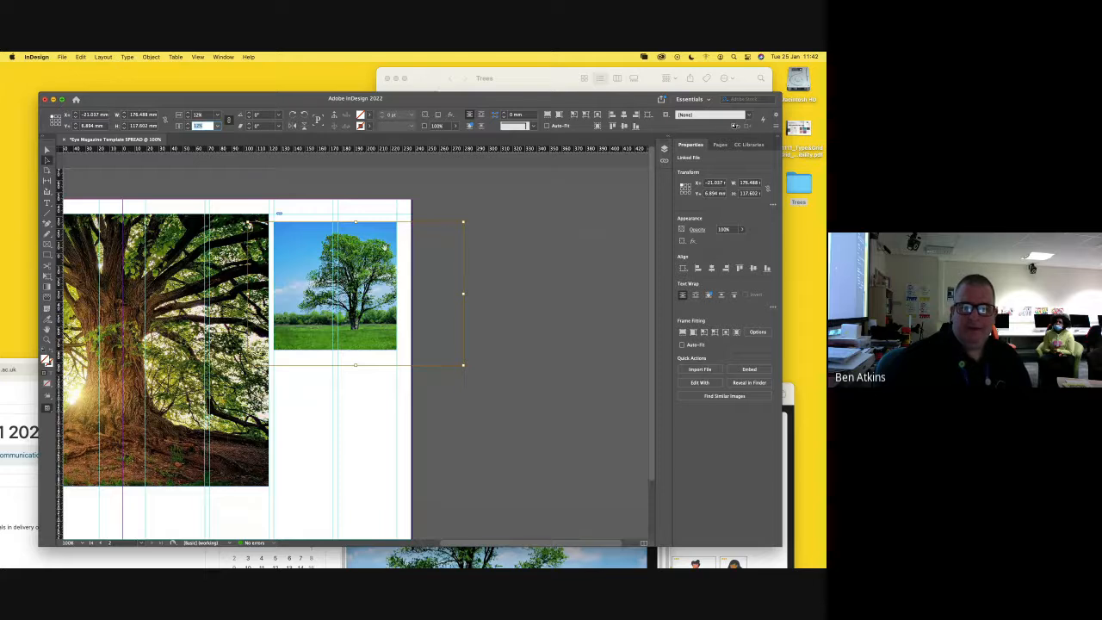
left_click_drag(384, 247, 361, 236)
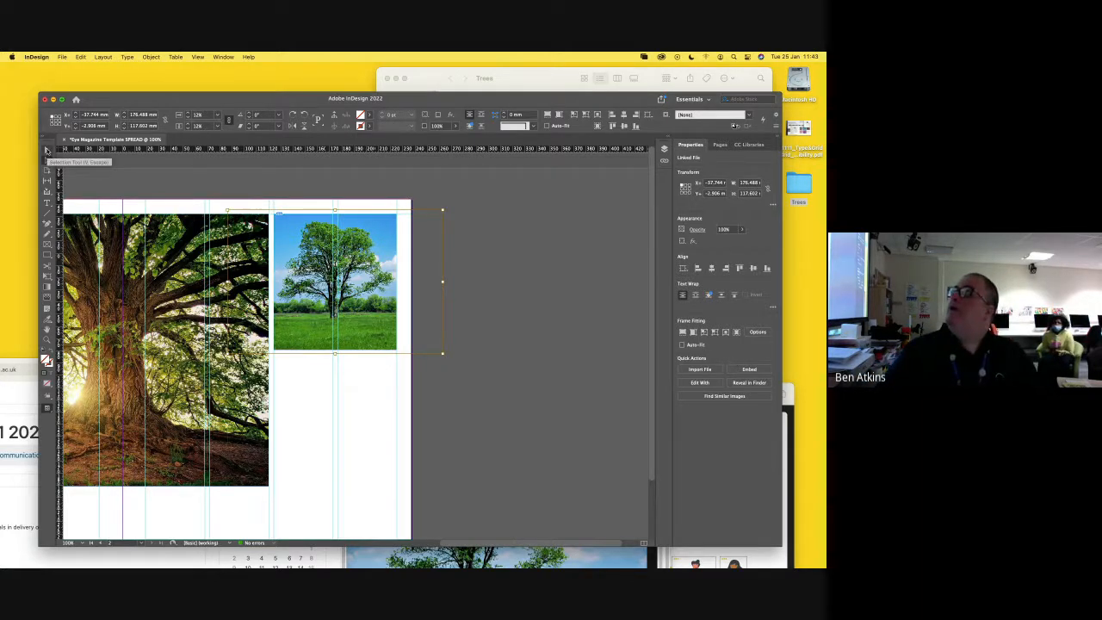
left_click(300, 458)
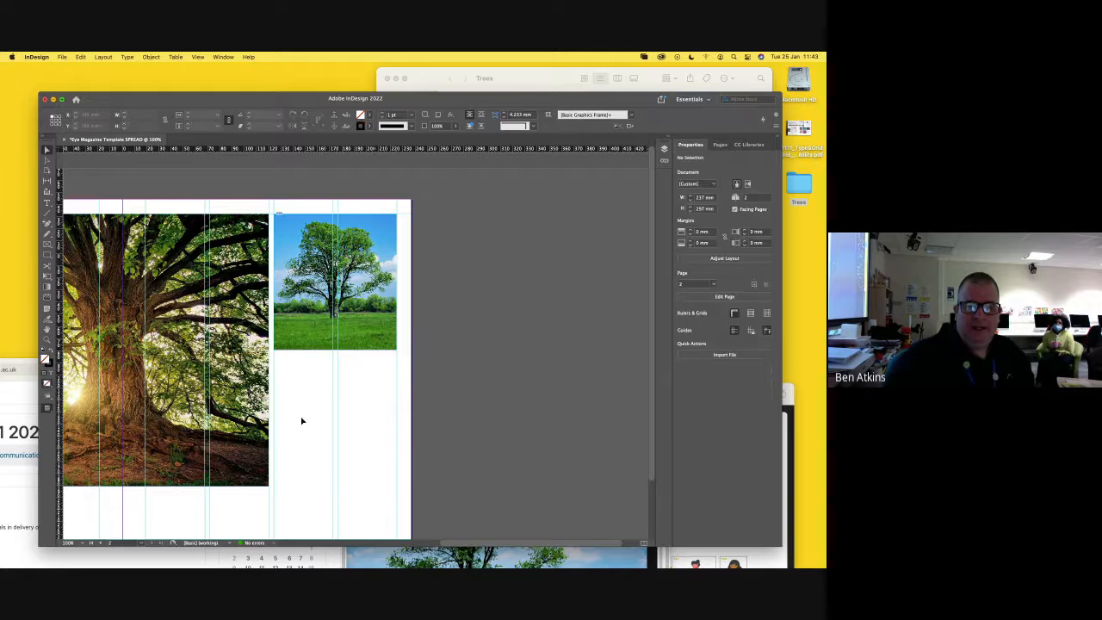
left_click_drag(263, 102, 255, 78)
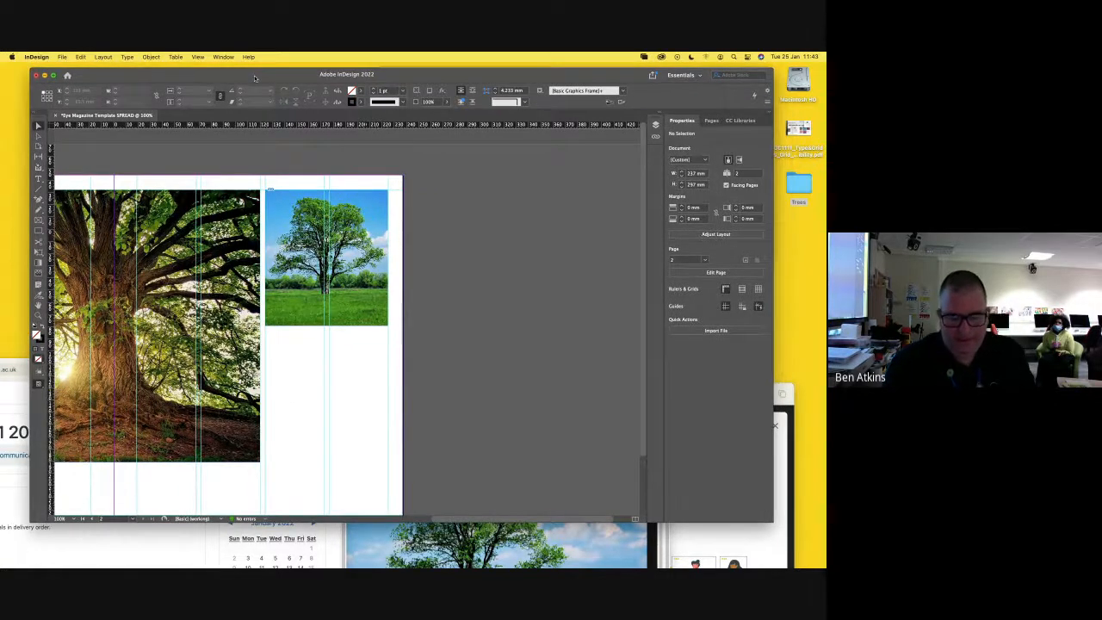
key("super+0")
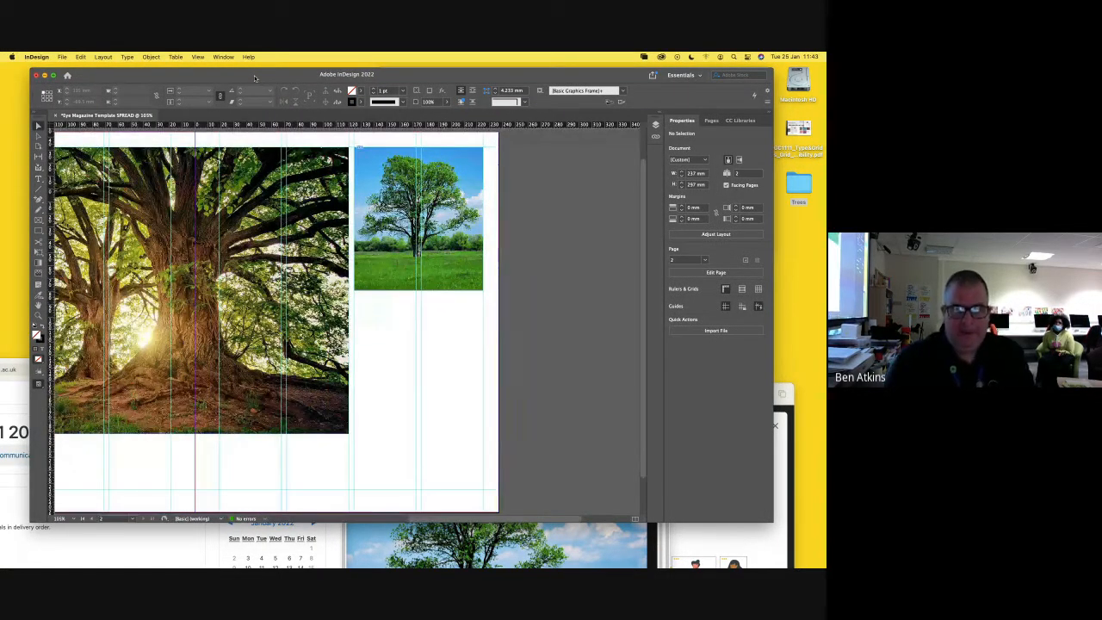
key("super+1")
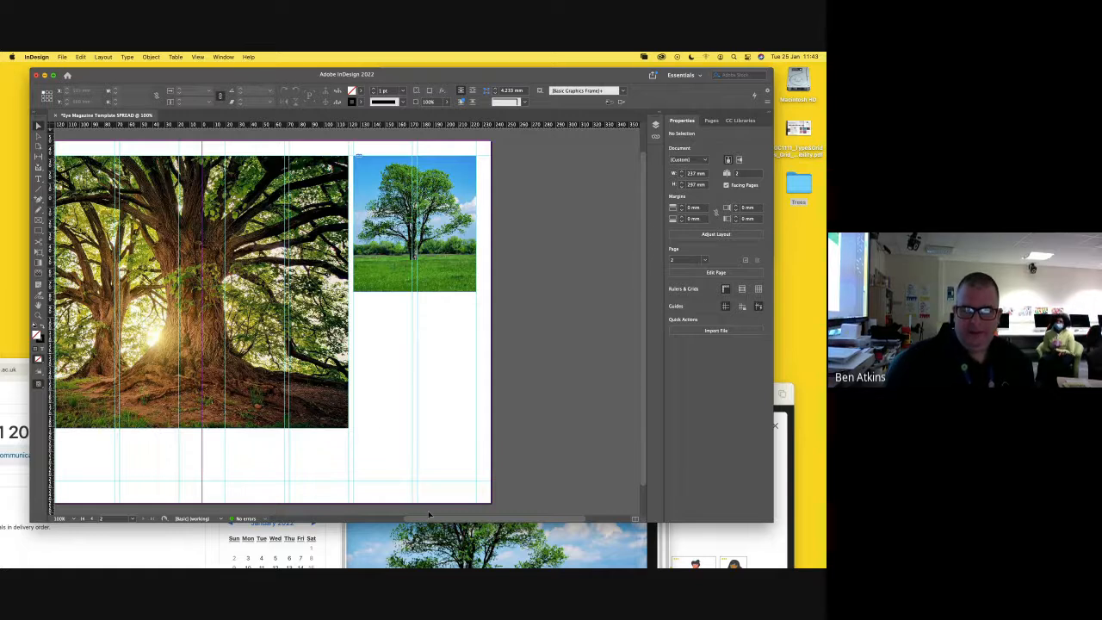
left_click_drag(431, 517, 397, 517)
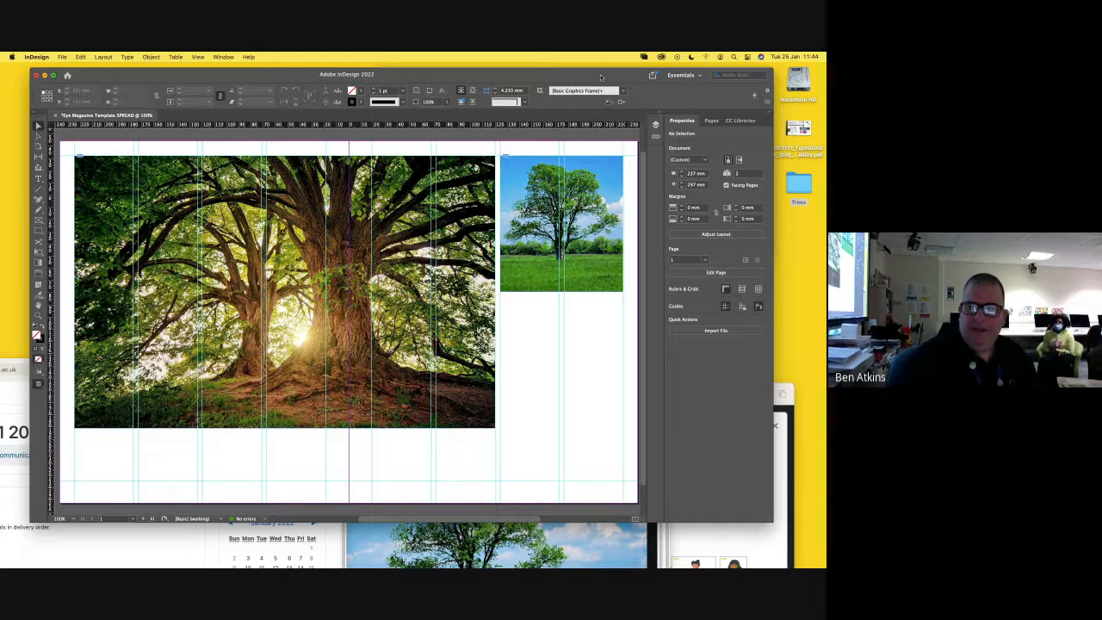
left_click_drag(601, 74, 576, 88)
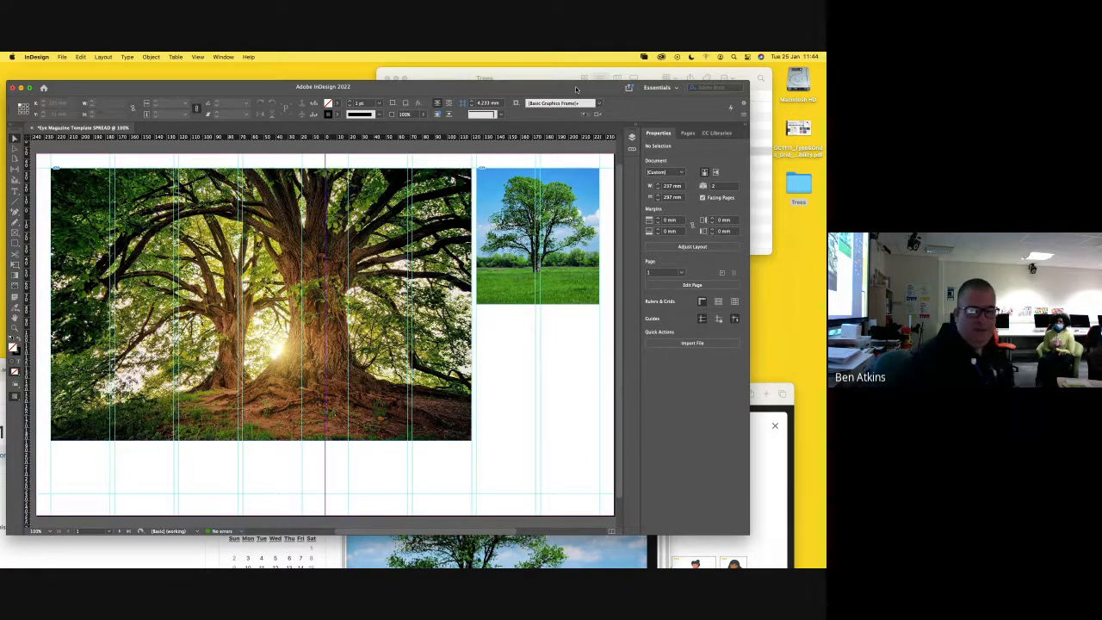
- Save a copy of the document as "Eye Magazine Template SPREAD 2" in the Trees folder, in InDesign 2022 document format
left_click(62, 57)
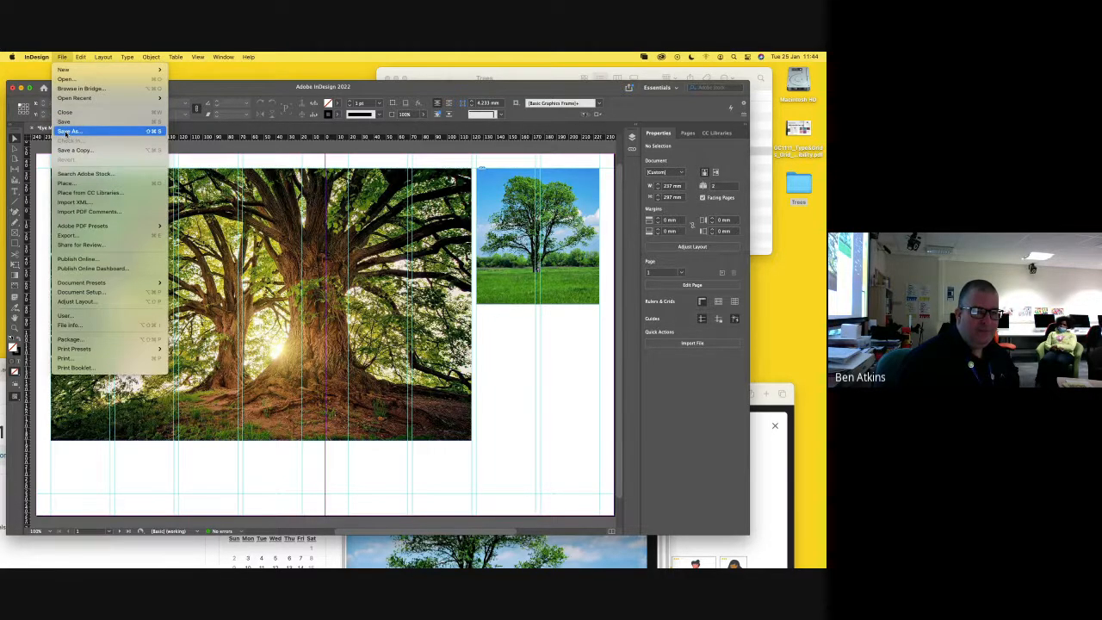
left_click(66, 132)
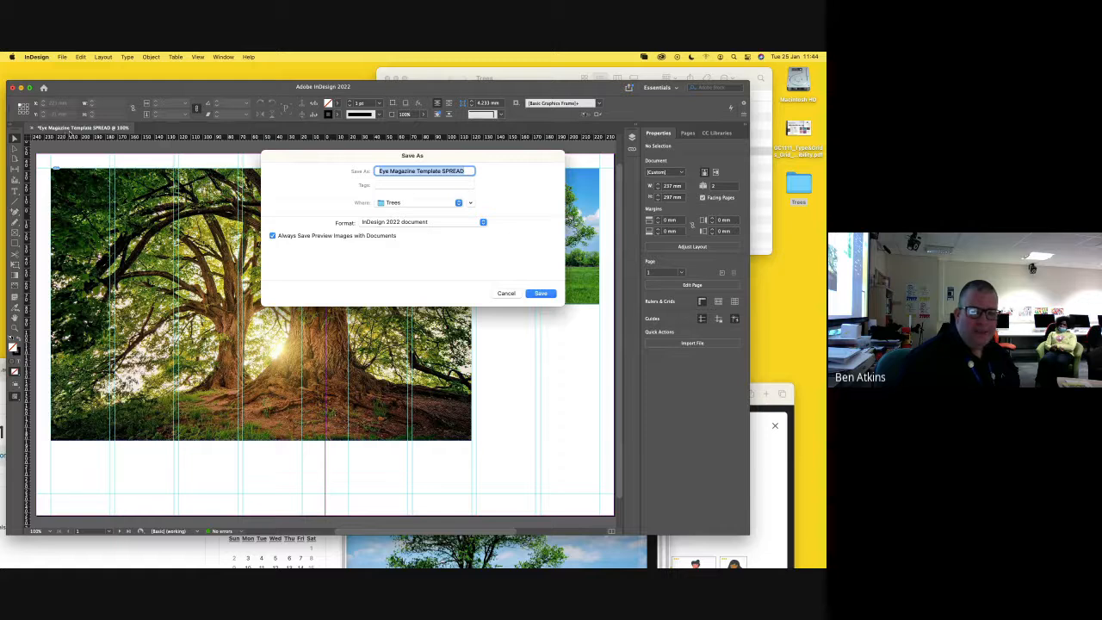
left_click(466, 170)
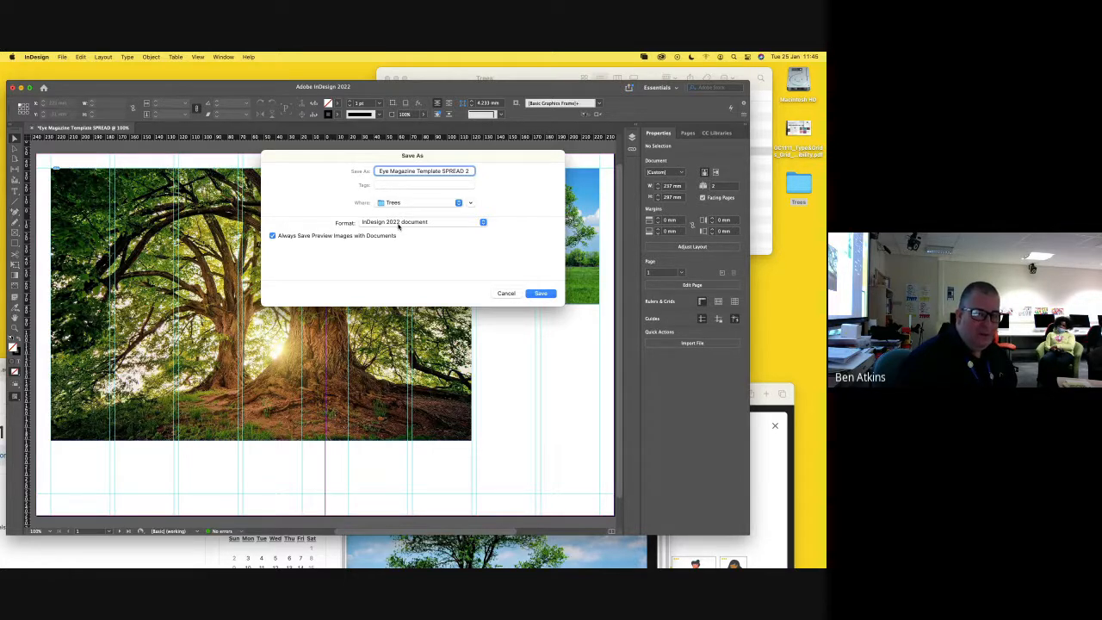
left_click(540, 294)
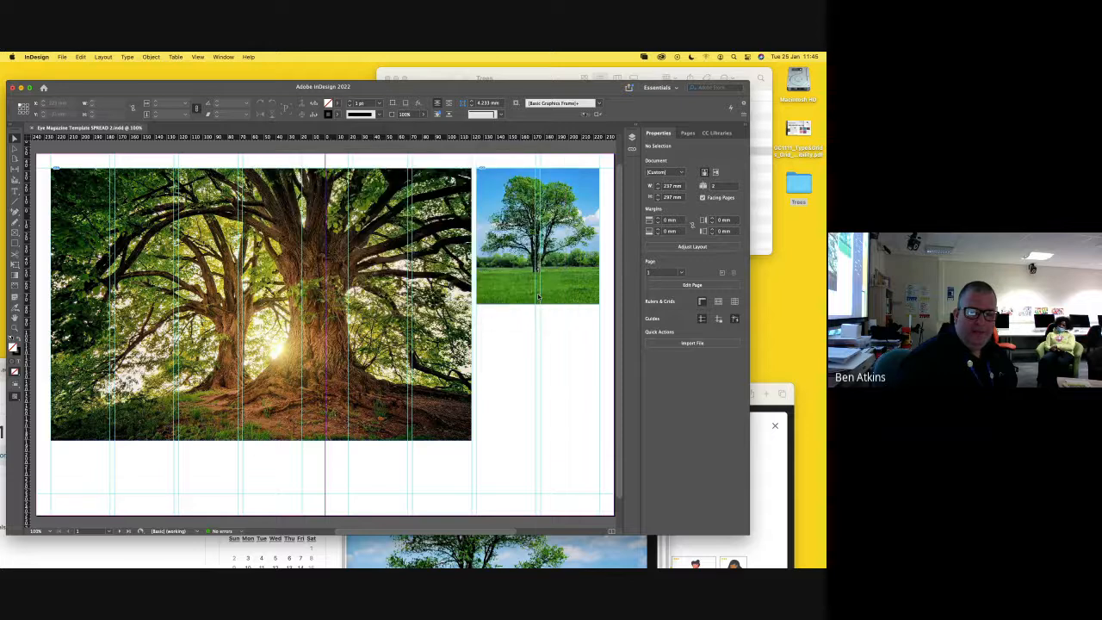
- Switch to Finder, compare the saved SPREAD 2.indd with the original SPREAD.idml in the Trees folder, and return to InDesign
left_click(526, 76)
left_click(501, 202)
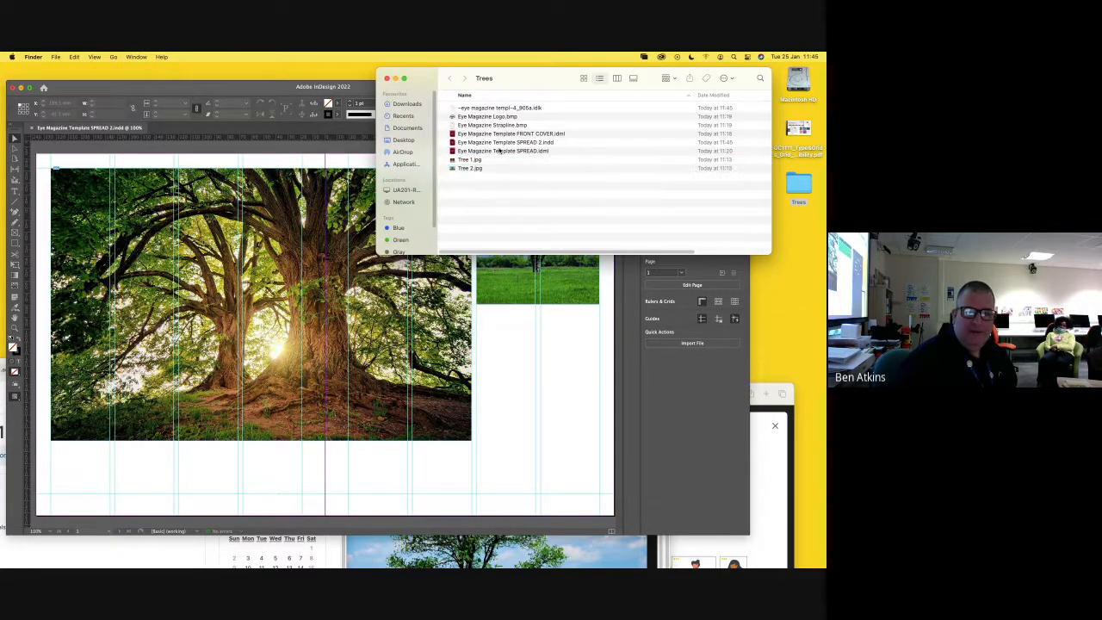
left_click(498, 151)
left_click(525, 143)
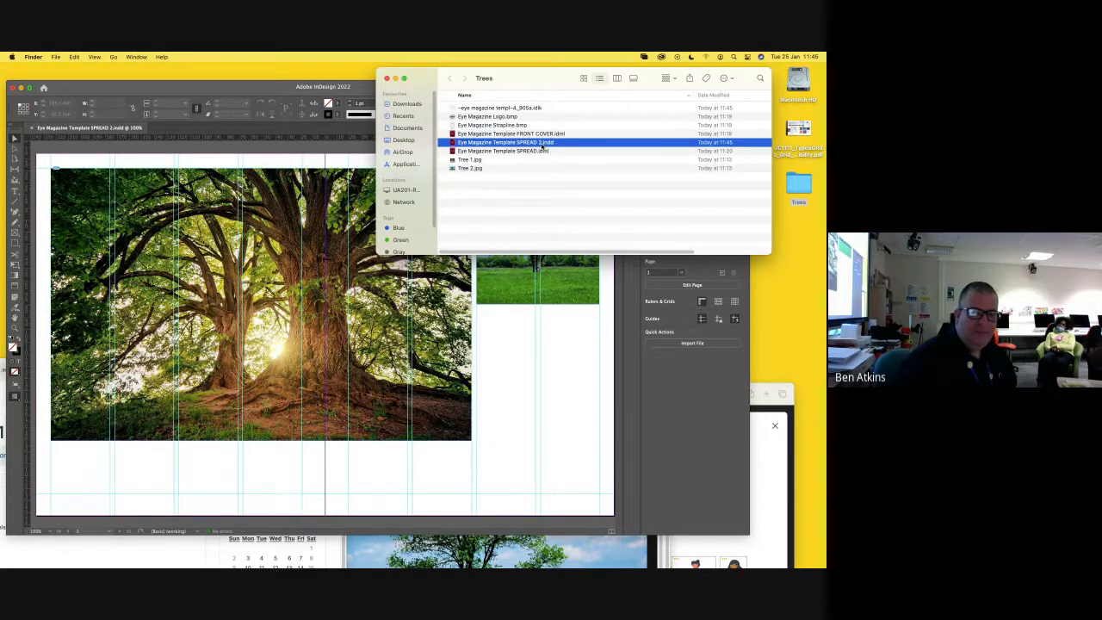
left_click(328, 149)
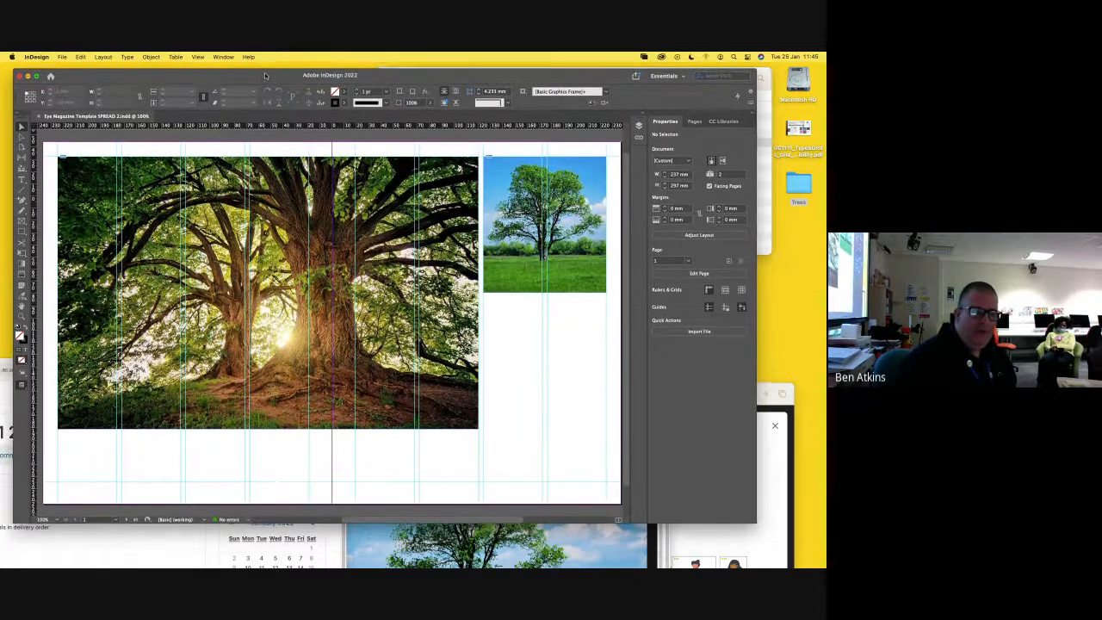
left_click_drag(258, 88, 266, 77)
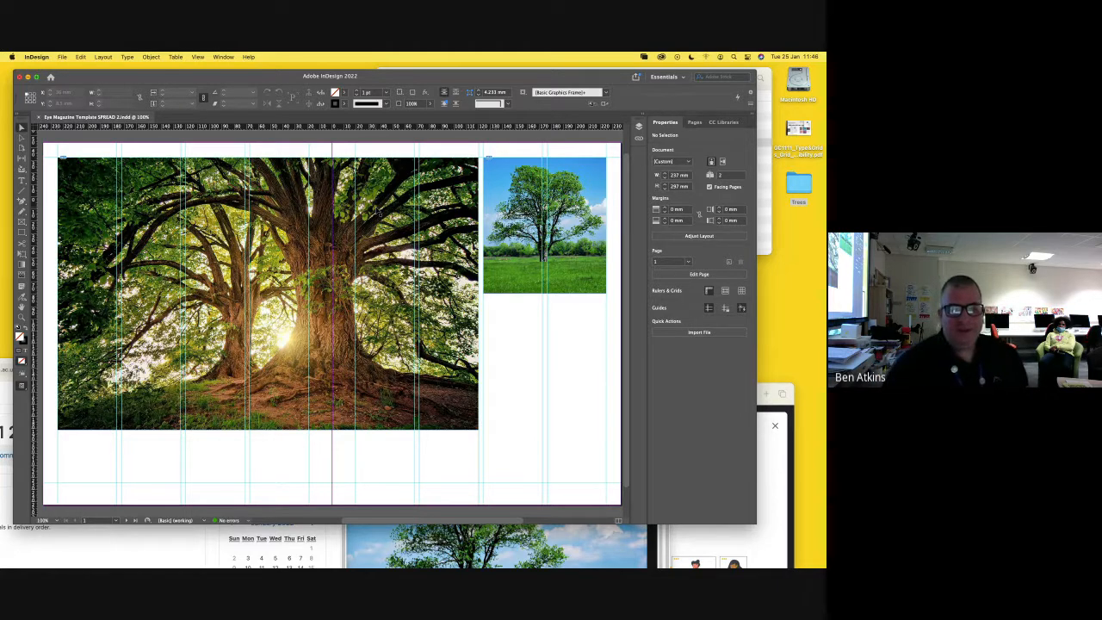
left_click_drag(418, 79, 470, 80)
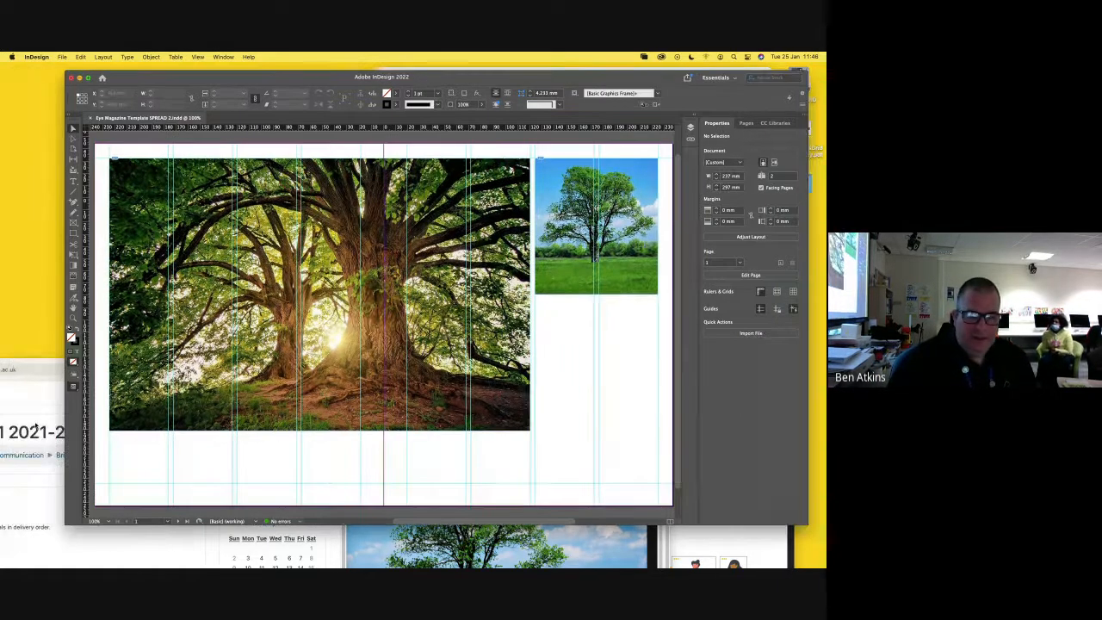
- Switch to Safari, search Google for "trees", and open the Wikipedia article on Tree
left_click(393, 528)
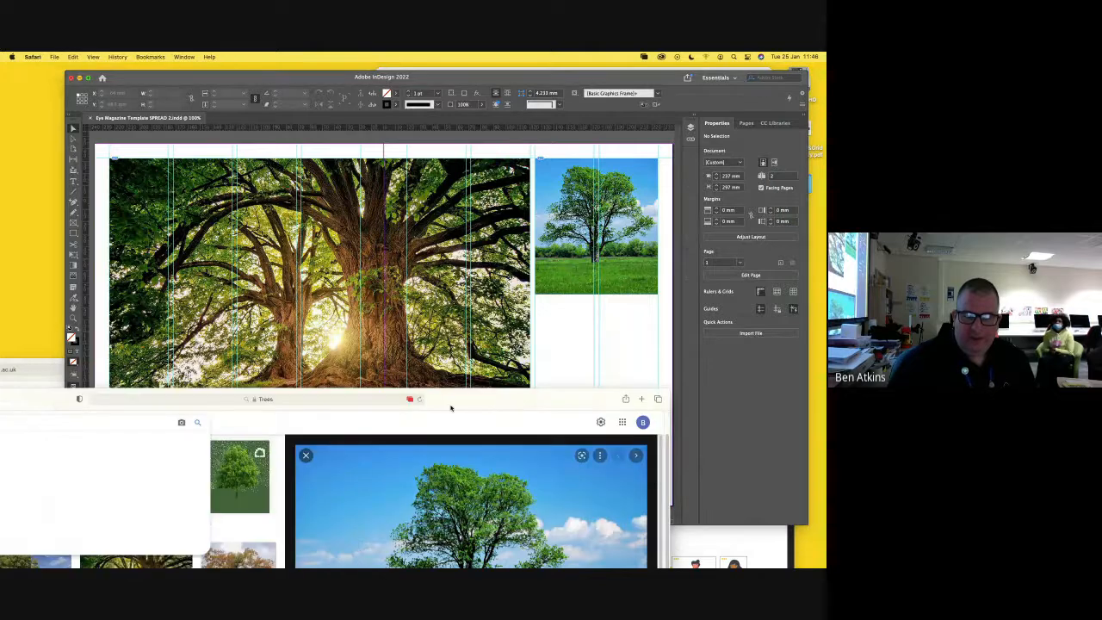
left_click_drag(457, 408, 643, 124)
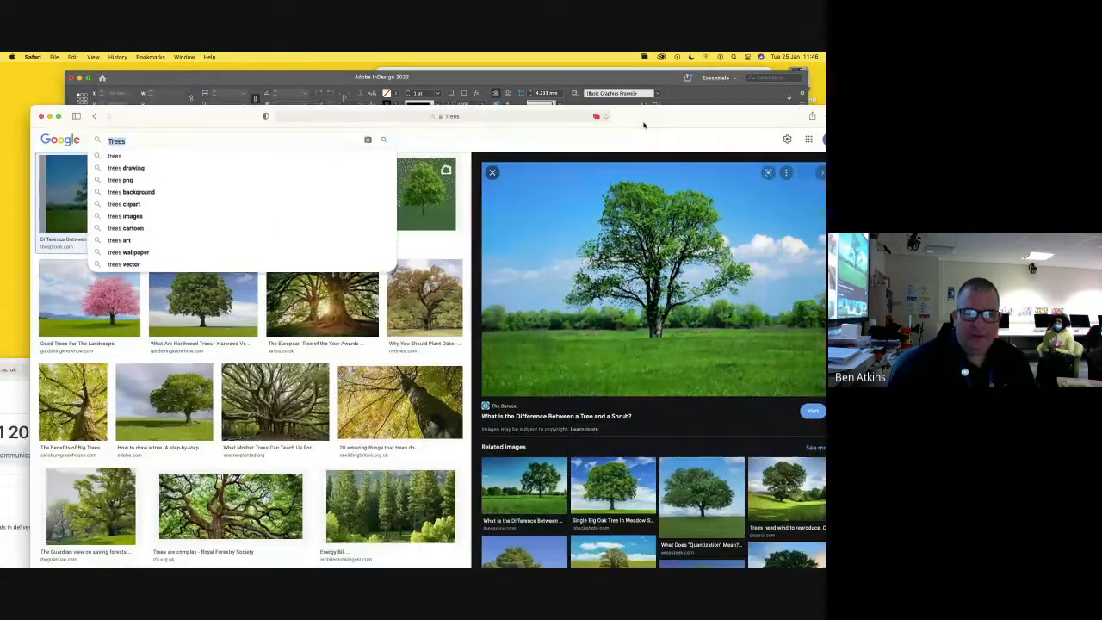
left_click(484, 135)
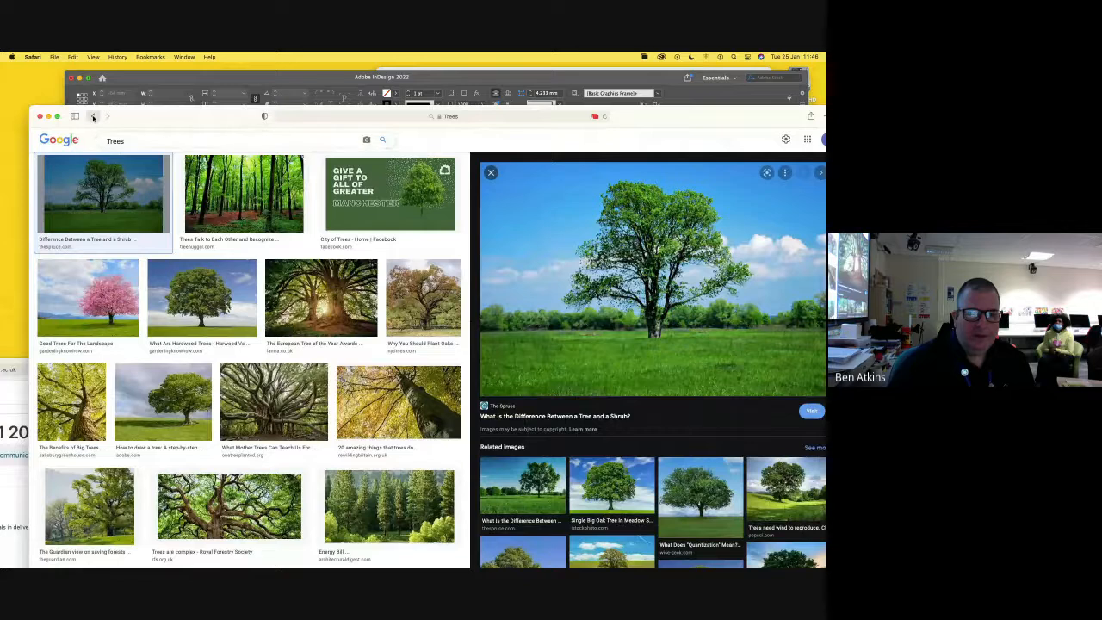
left_click(93, 116)
left_click(347, 118)
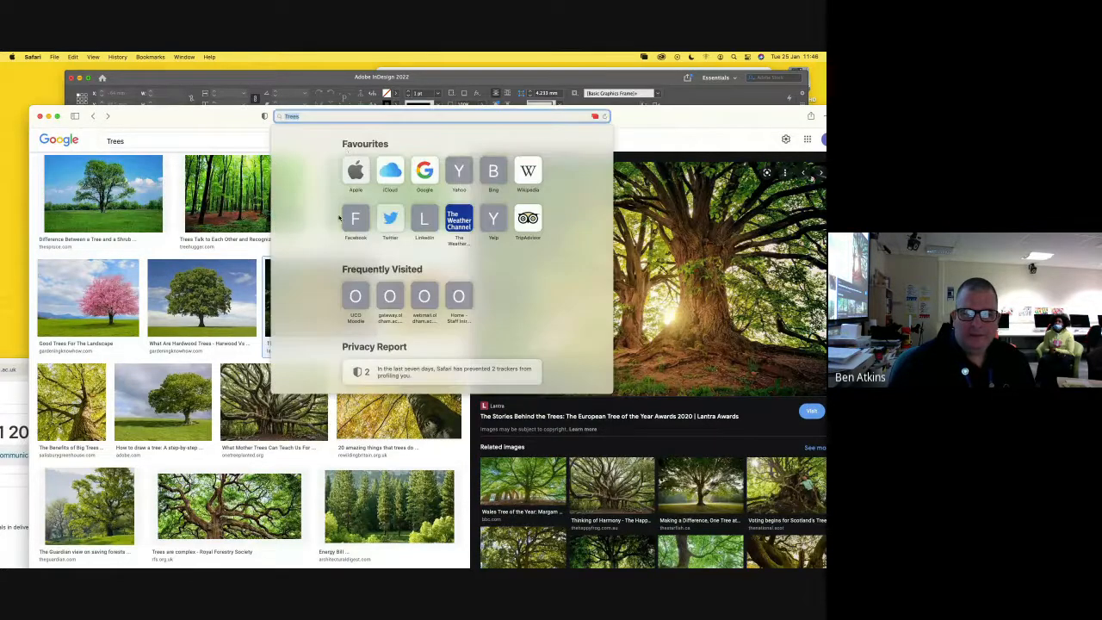
left_click(426, 178)
left_click(365, 308)
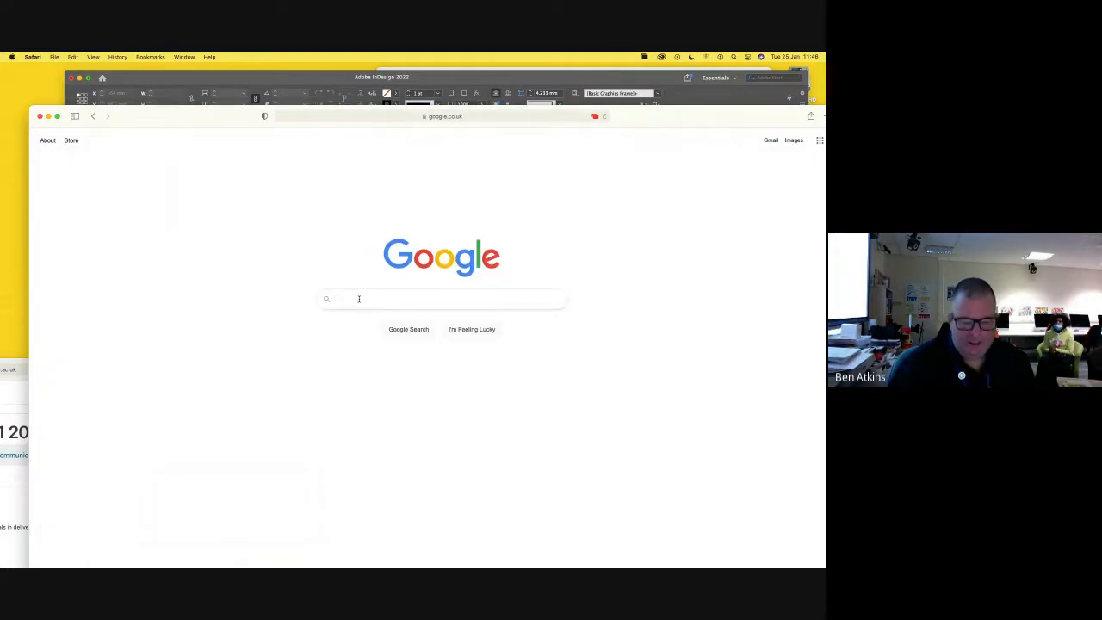
type("trees")
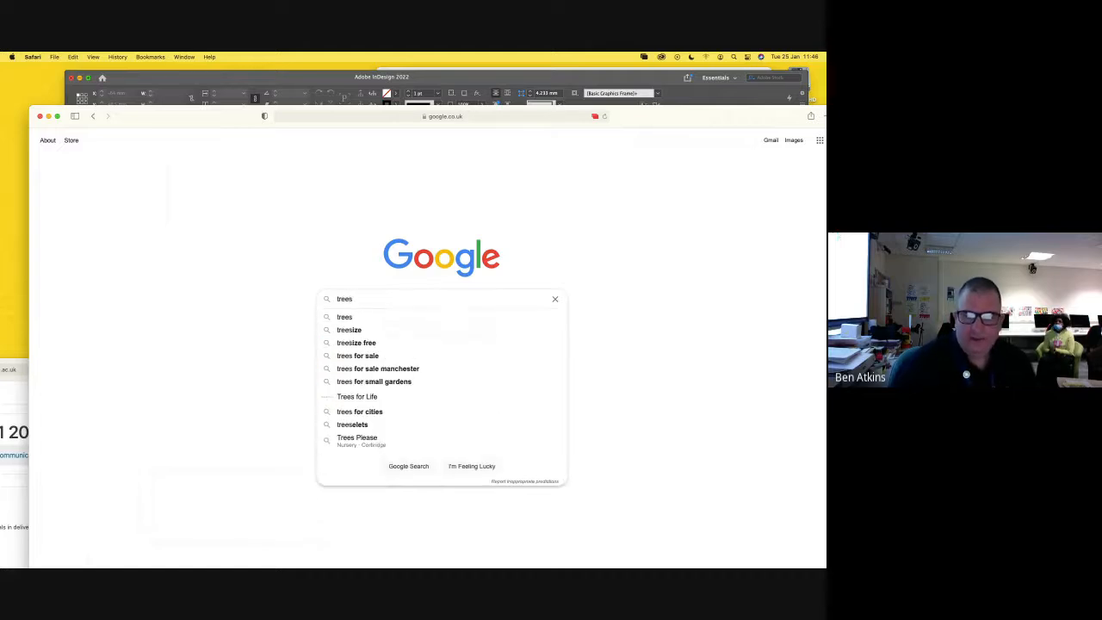
left_click(451, 322)
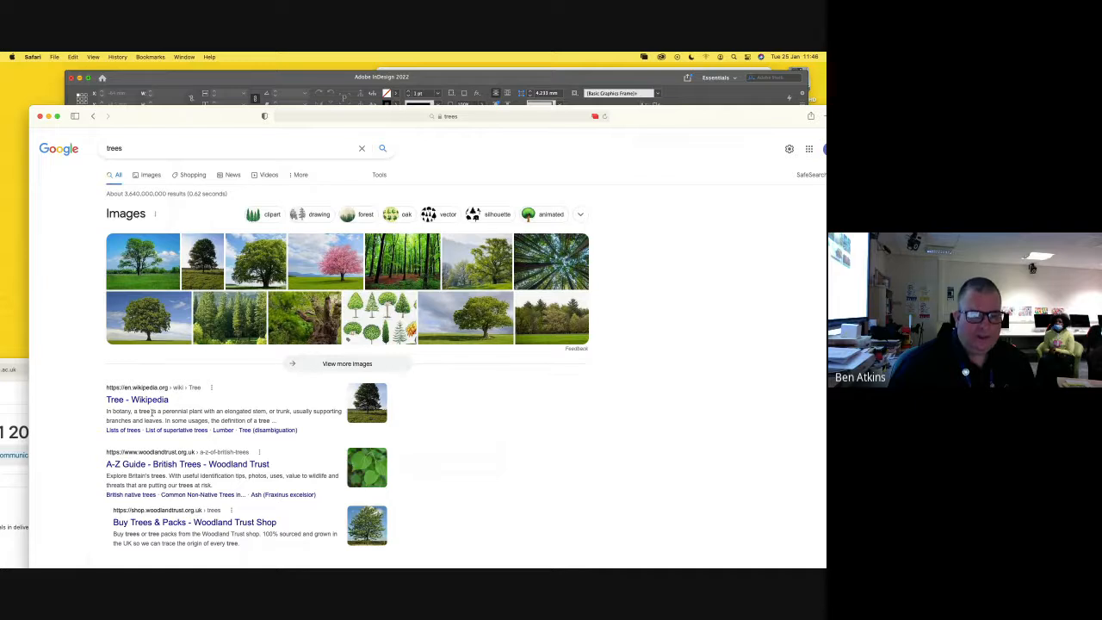
left_click(149, 401)
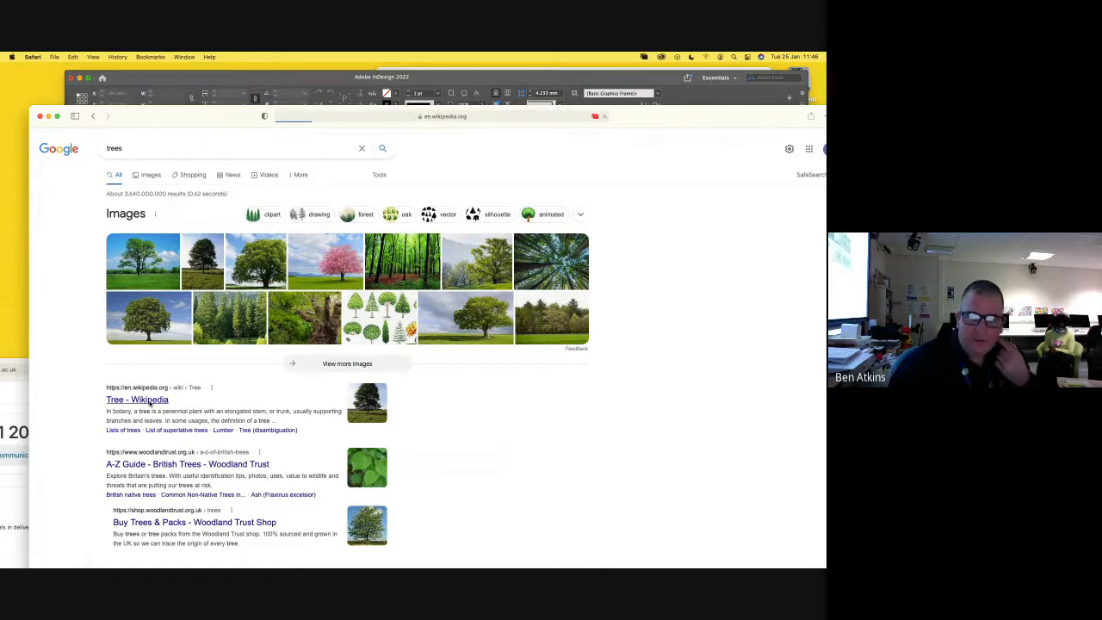
left_click_drag(178, 118, 163, 82)
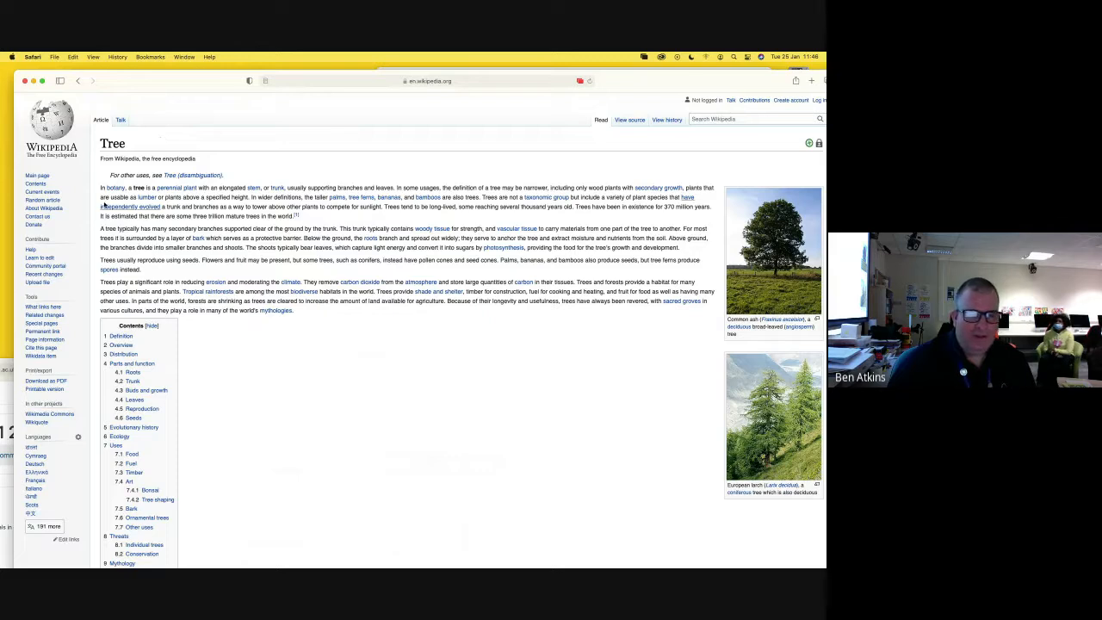
left_click_drag(100, 185, 315, 216)
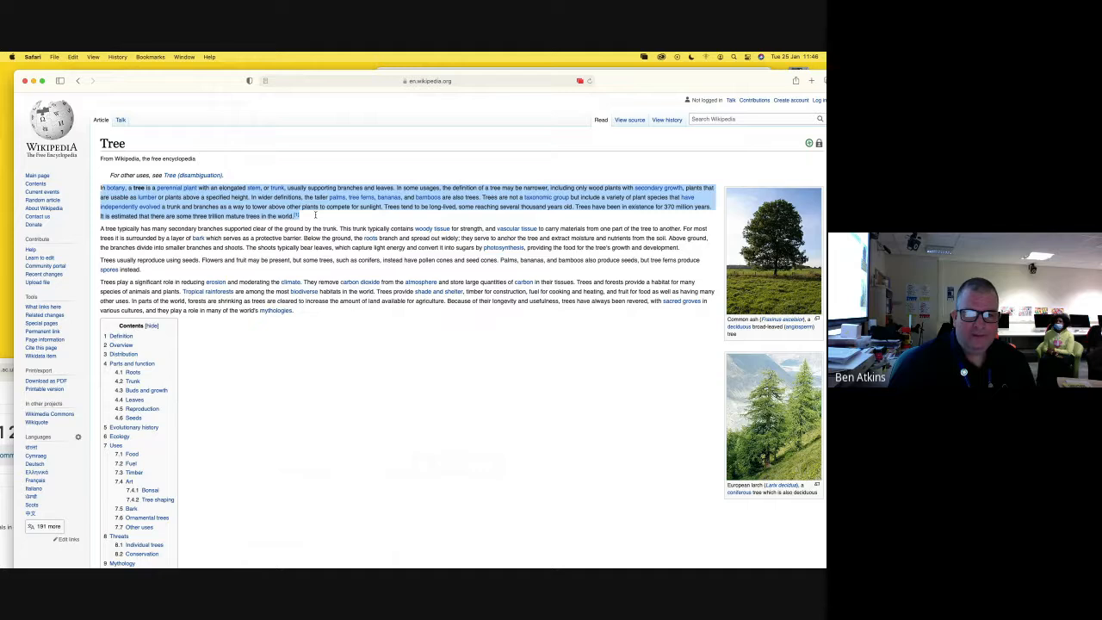
left_click(101, 189)
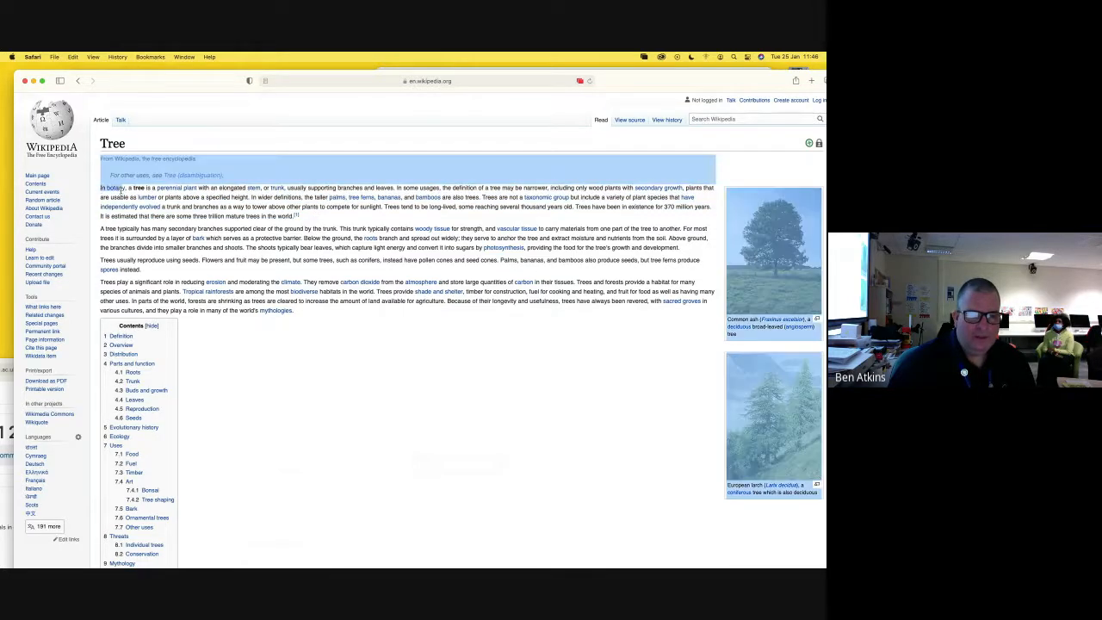
left_click(109, 189)
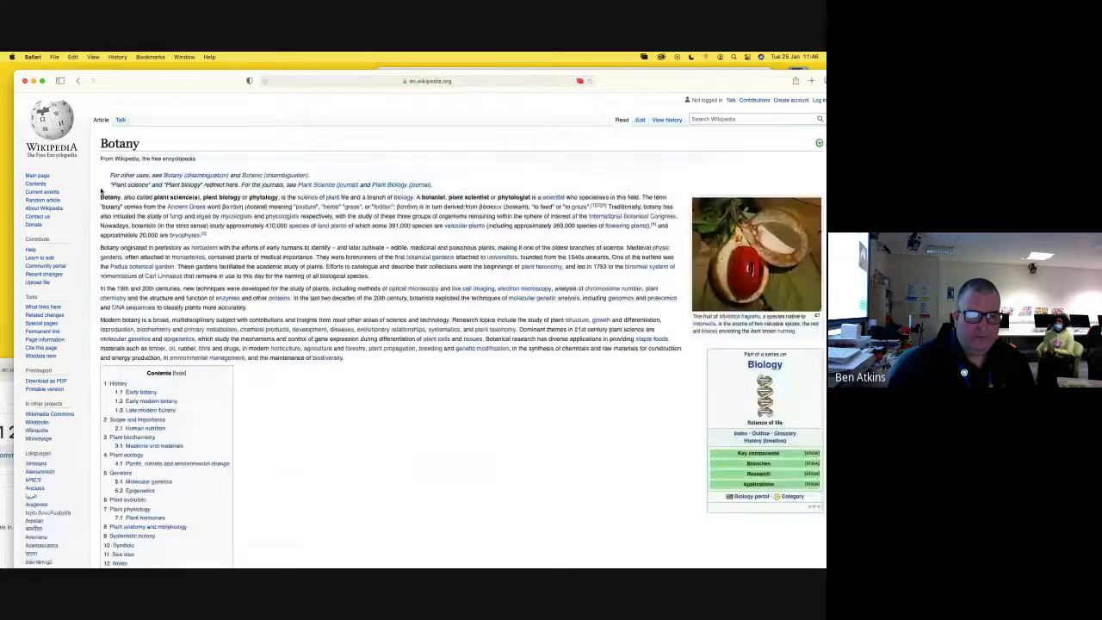
left_click(77, 81)
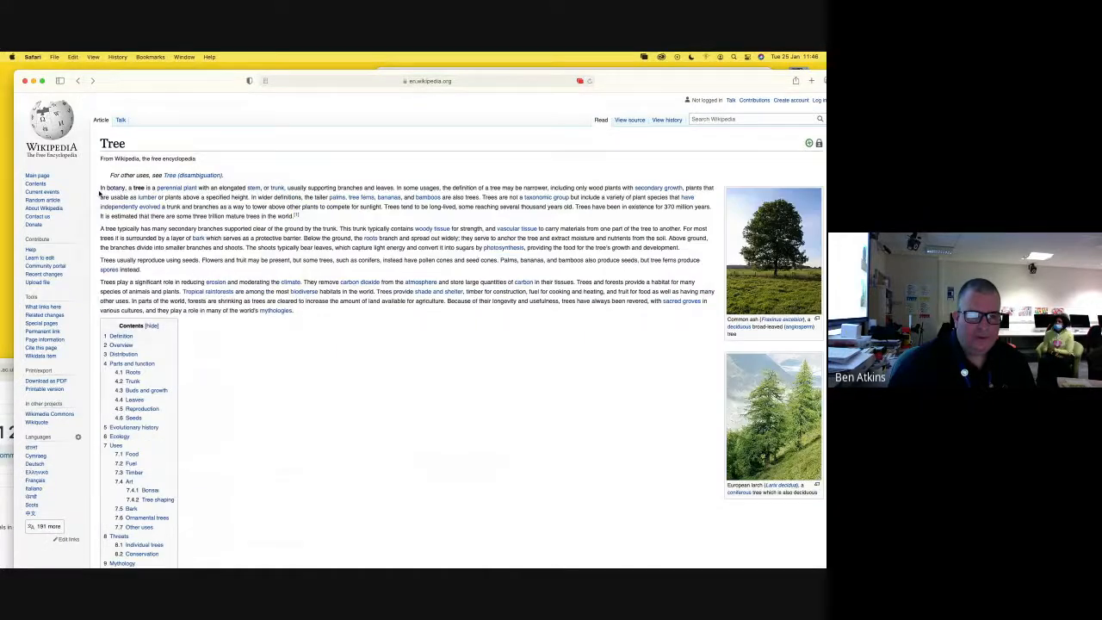
- Copy the opening paragraph of the Wikipedia Tree article from the word "botany" to the paragraph's end
left_click_drag(100, 193, 298, 215)
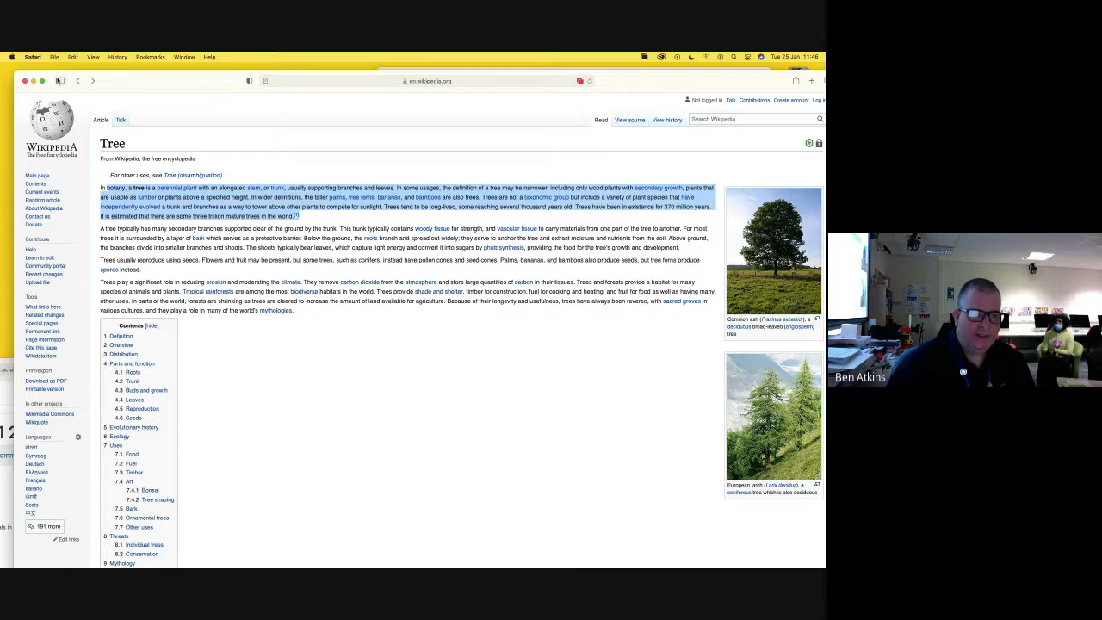
left_click(54, 57)
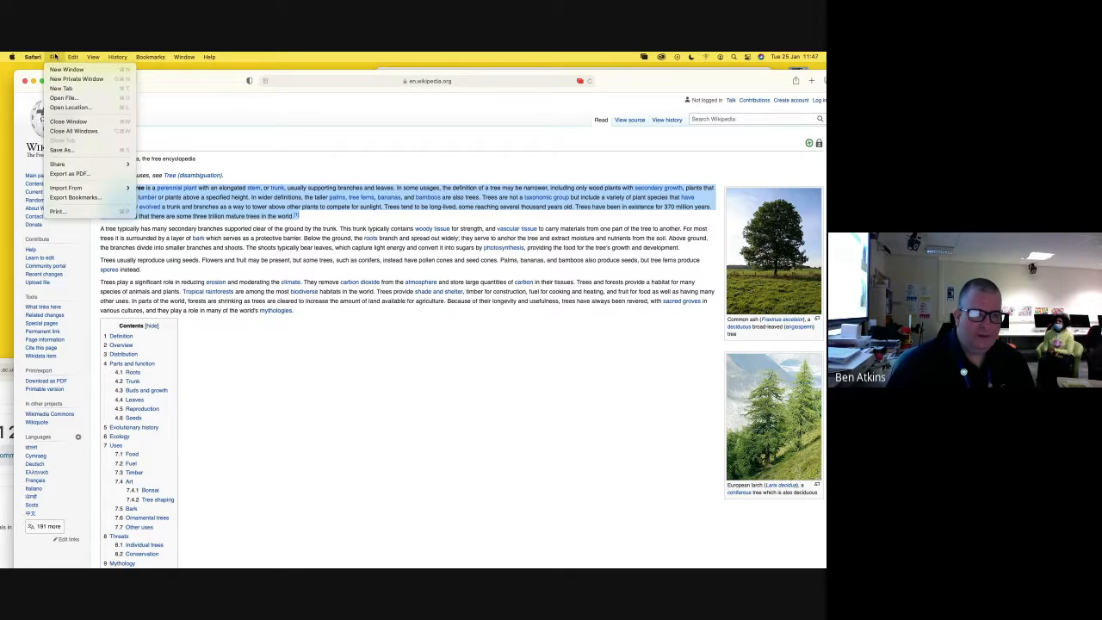
mouse_move(73, 57)
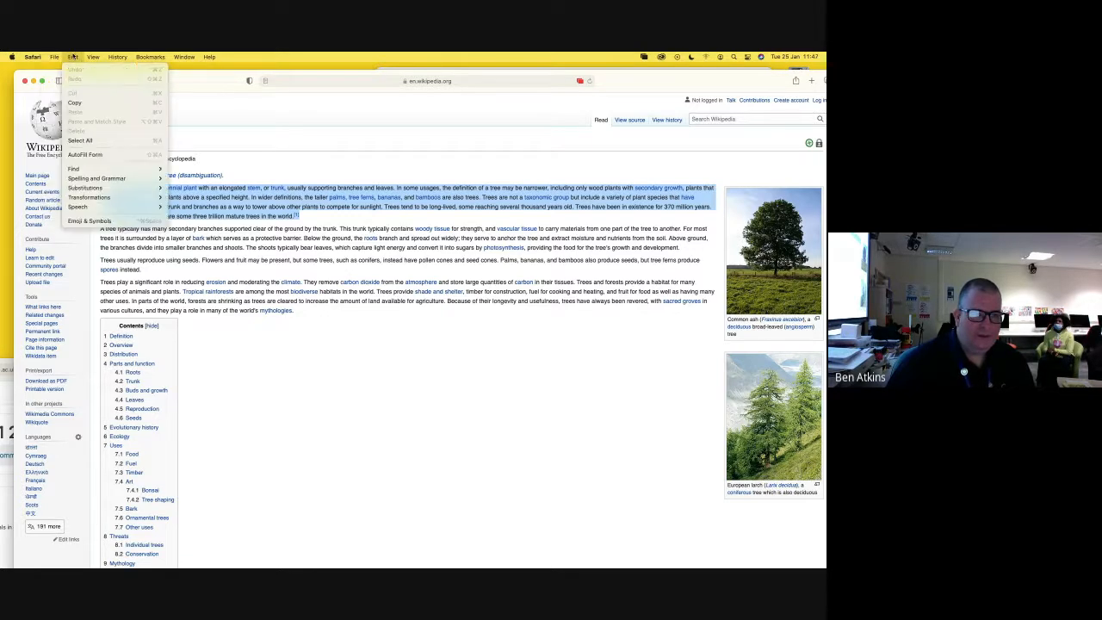
left_click(77, 105)
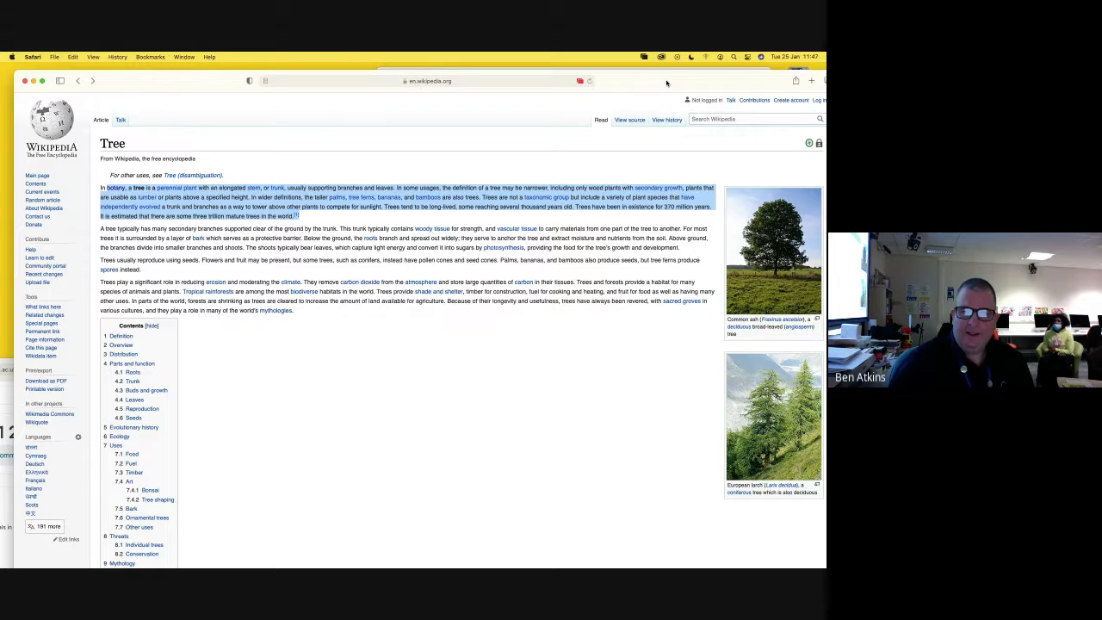
- Return to InDesign and draw a text frame with the Type tool beneath the Tree 2 photo, matching the photo's width
left_click_drag(666, 82, 816, 198)
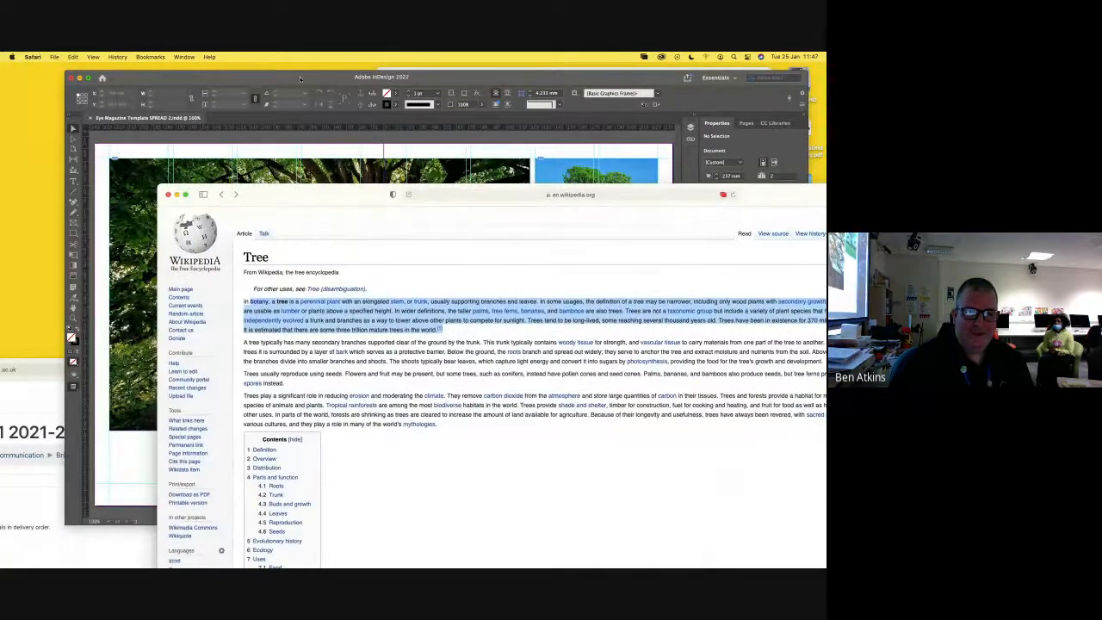
left_click_drag(300, 76, 252, 73)
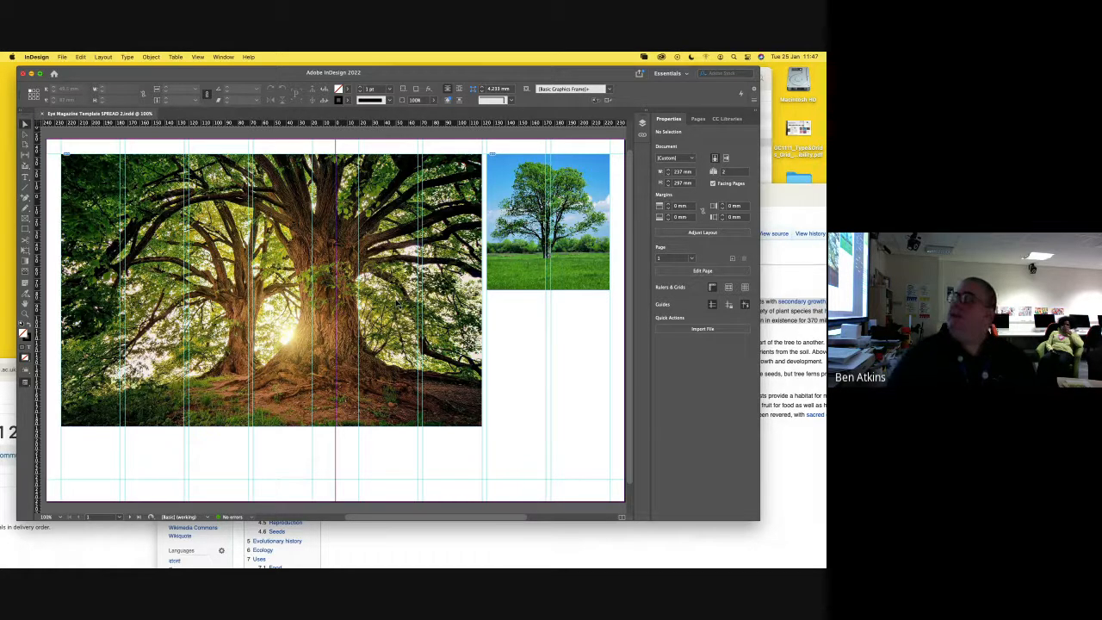
left_click(25, 178)
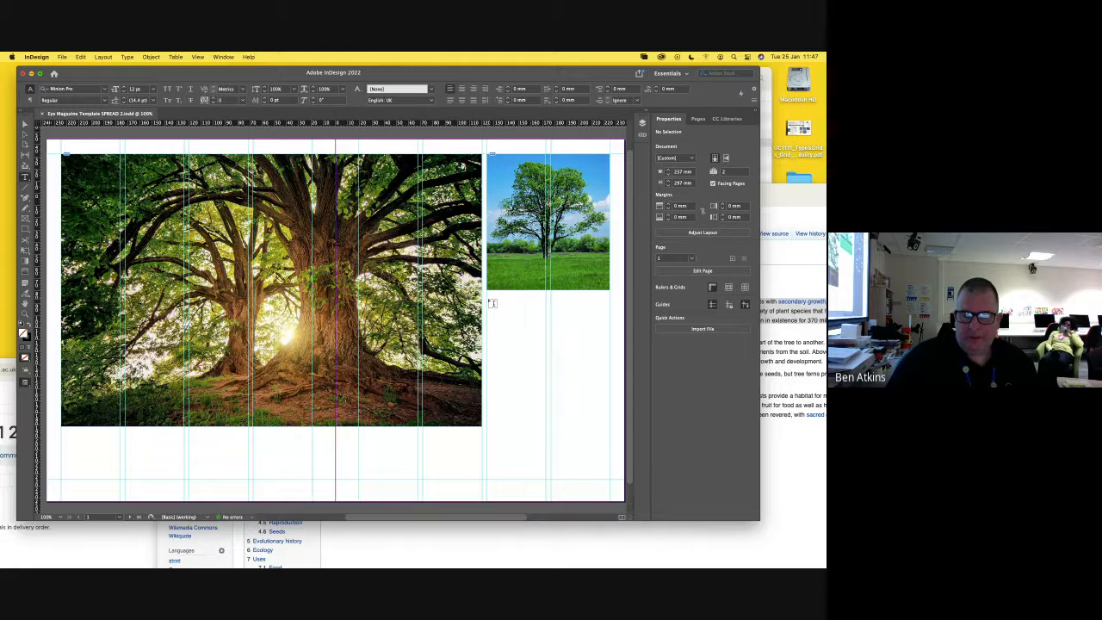
left_click_drag(492, 301, 609, 467)
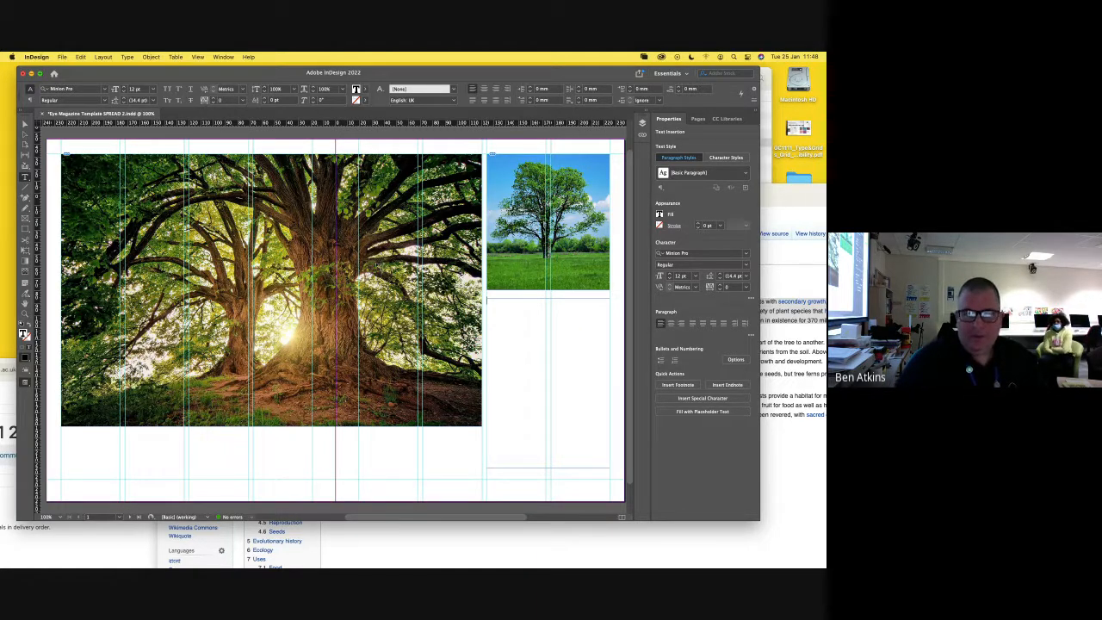
- Switch to Safari, reselect and copy the Tree article's whole opening paragraph, and return to InDesign
left_click(788, 275)
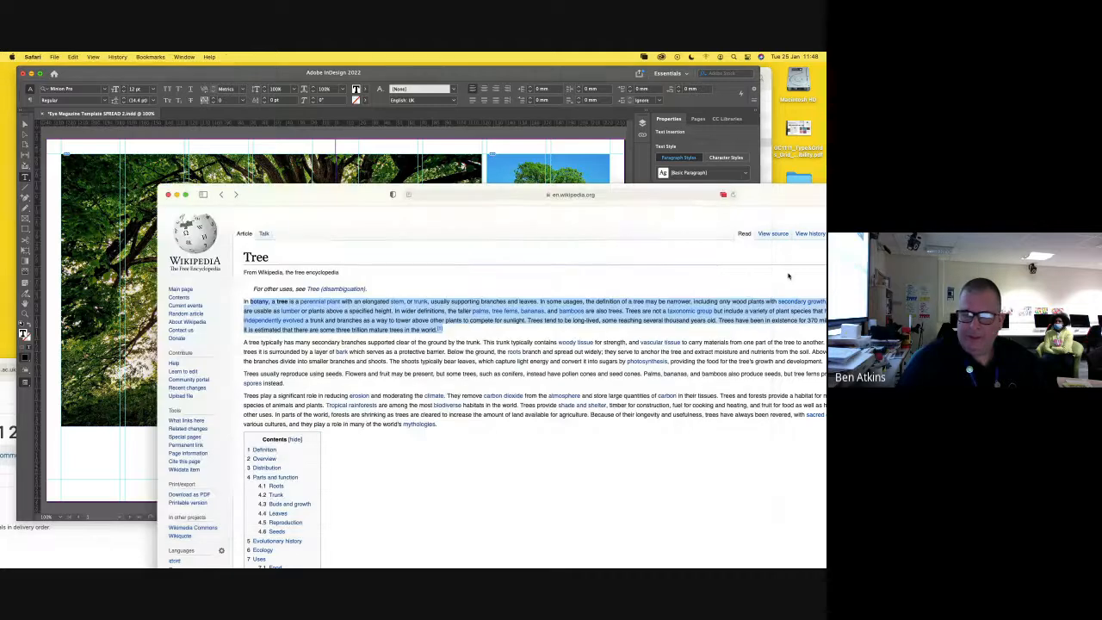
left_click(252, 302)
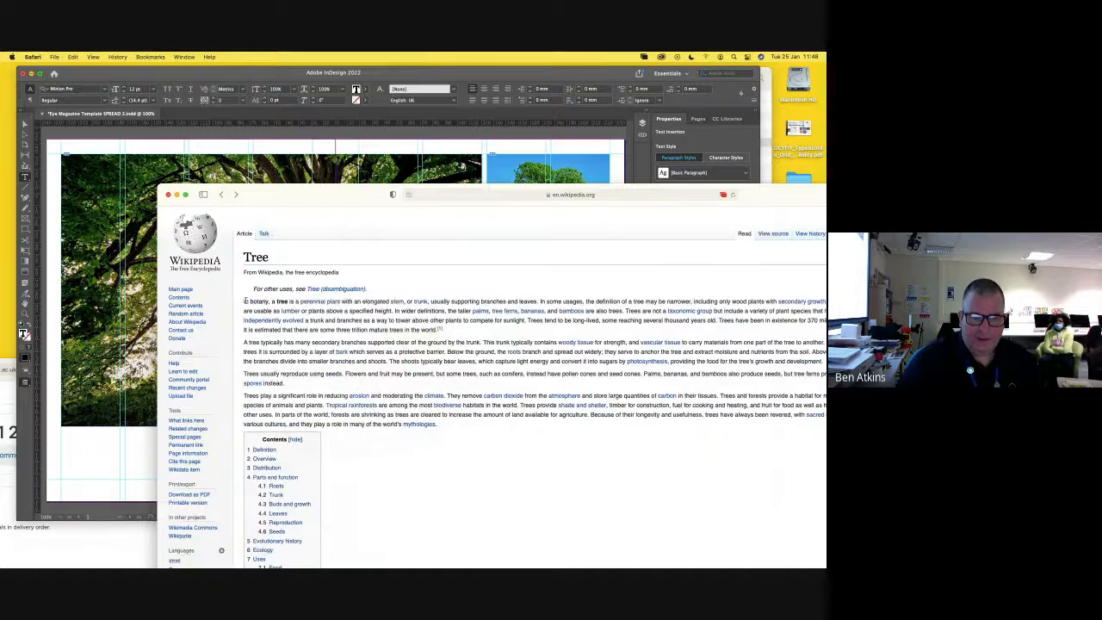
left_click_drag(245, 301, 445, 330)
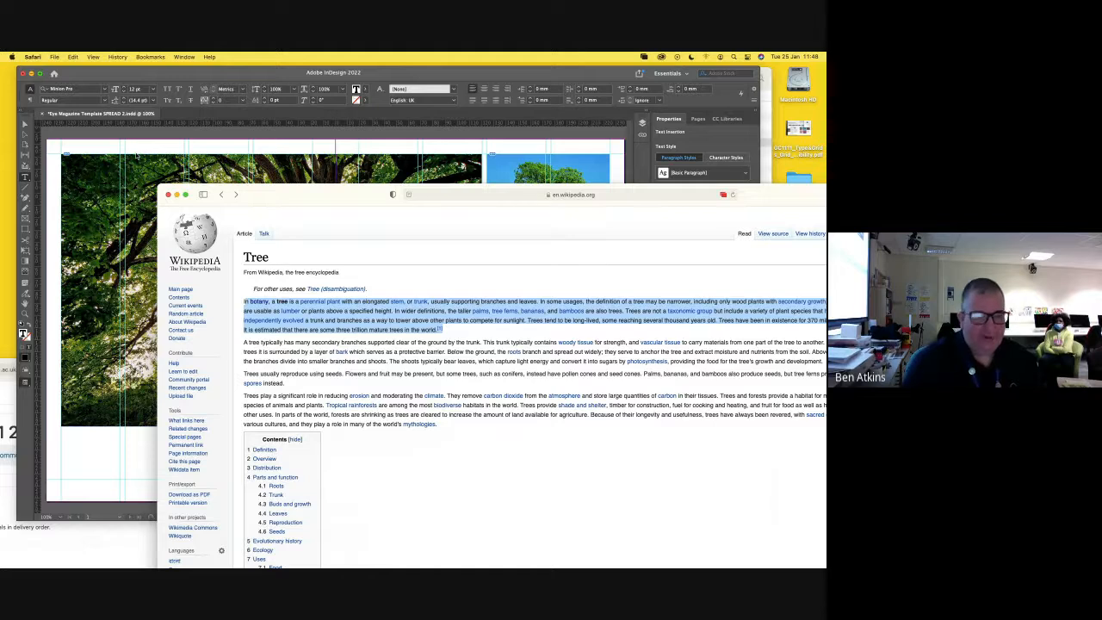
left_click(73, 57)
left_click(75, 103)
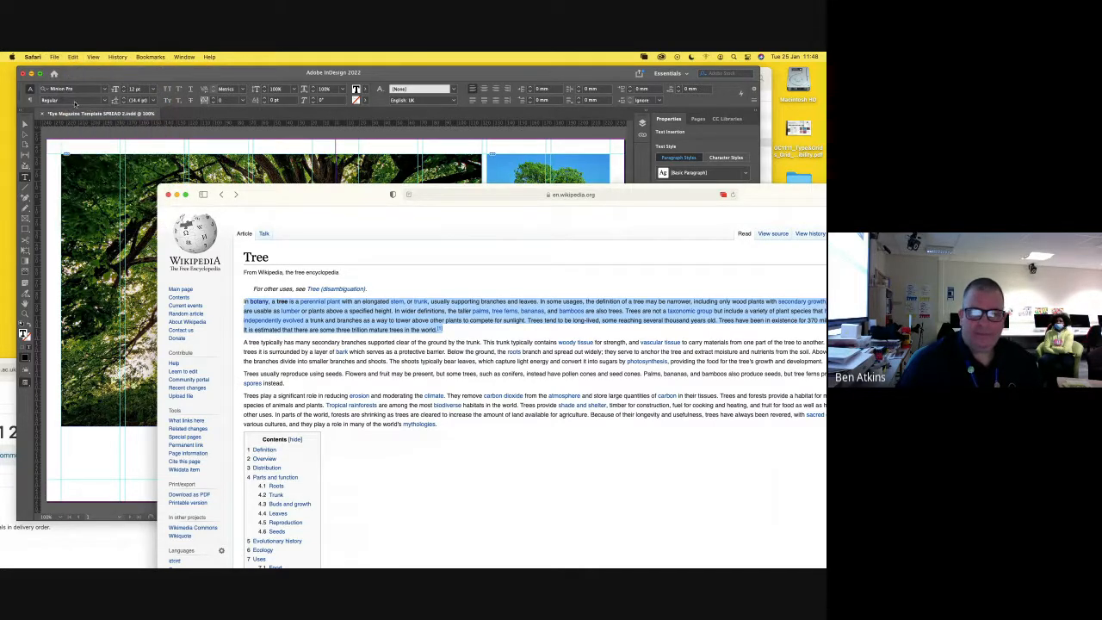
left_click(385, 151)
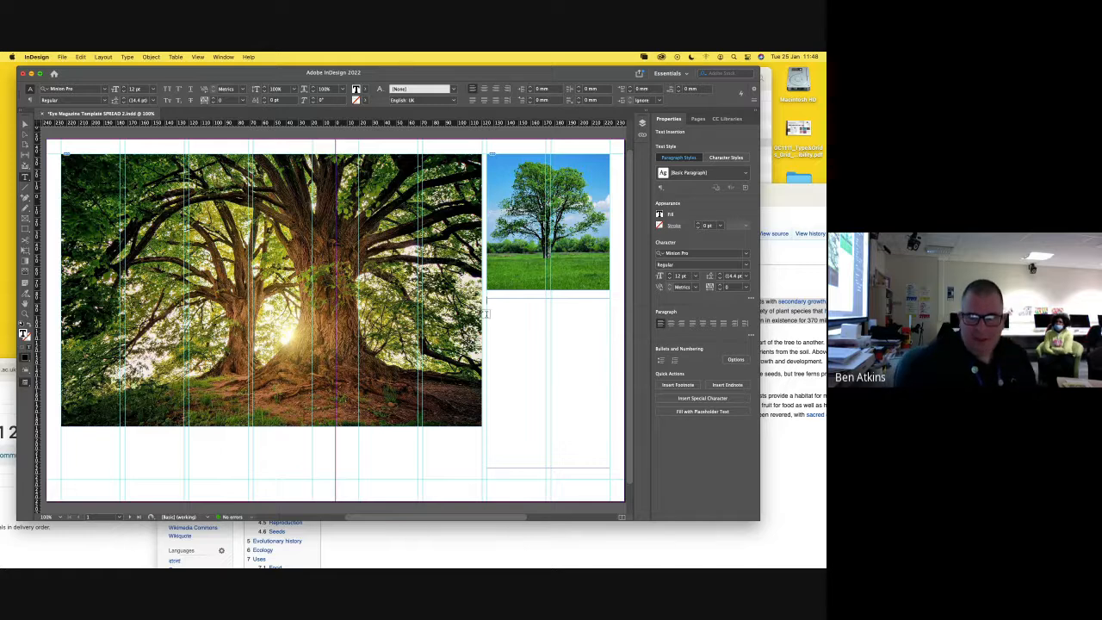
- Paste the copied Wikipedia paragraph into the text frame beneath the Tree 2 photo
left_click(81, 57)
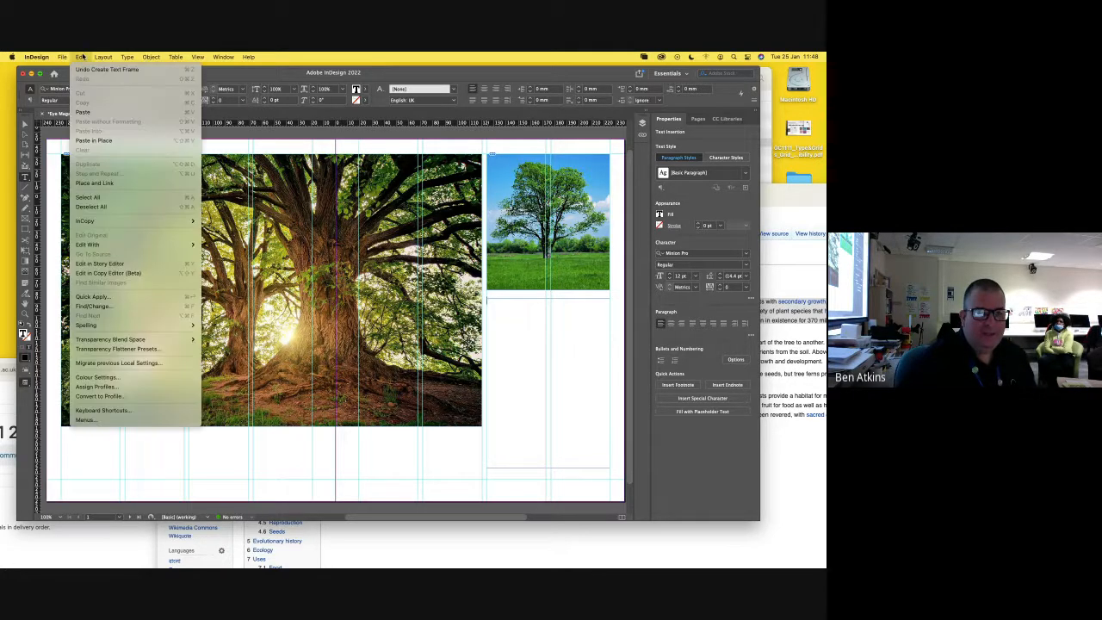
left_click(82, 112)
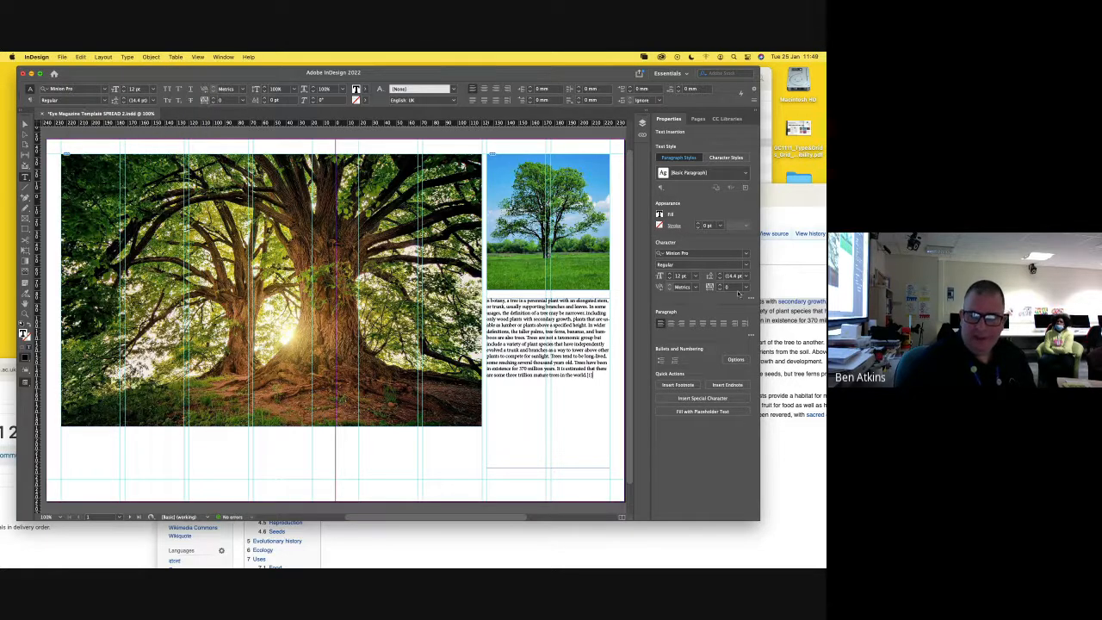
left_click(784, 329)
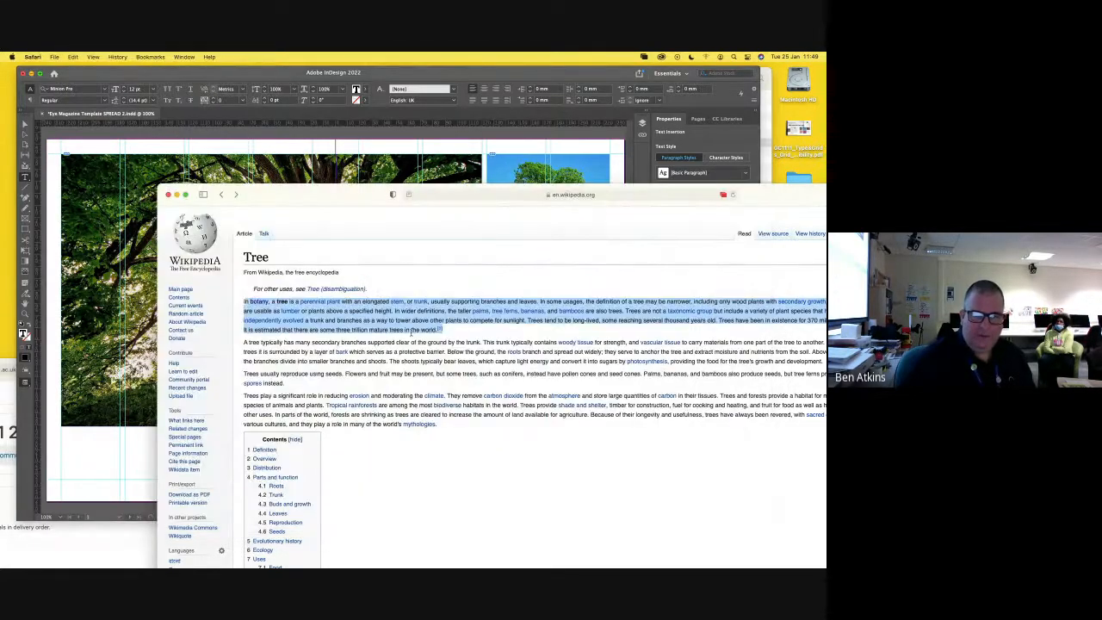
left_click(460, 146)
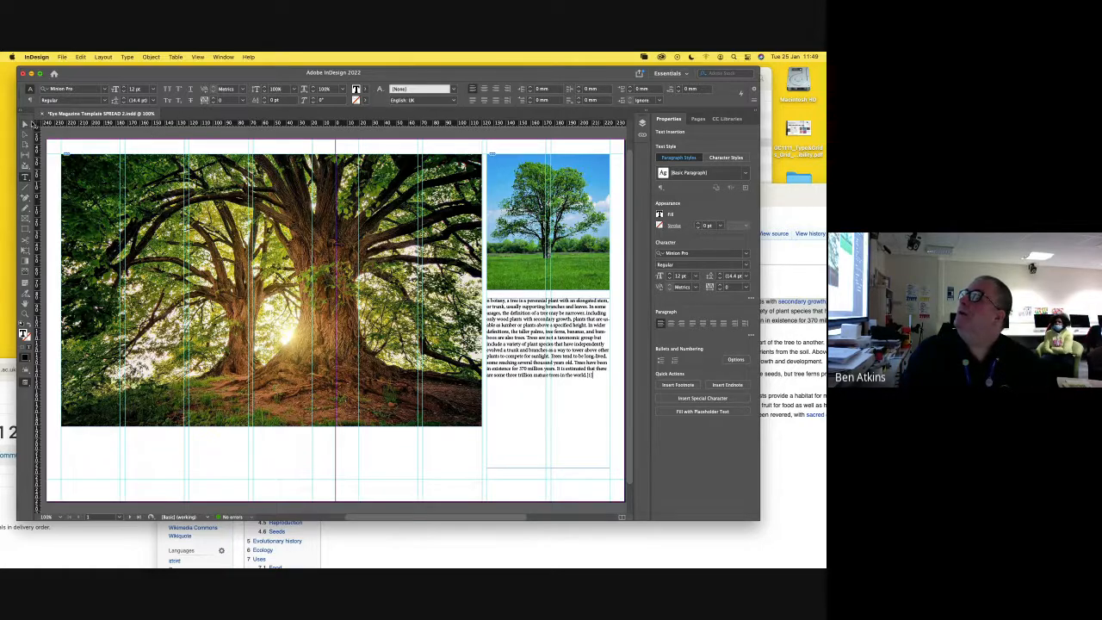
- Try the text frame at a single grid column's width, about 50 mm
left_click(25, 124)
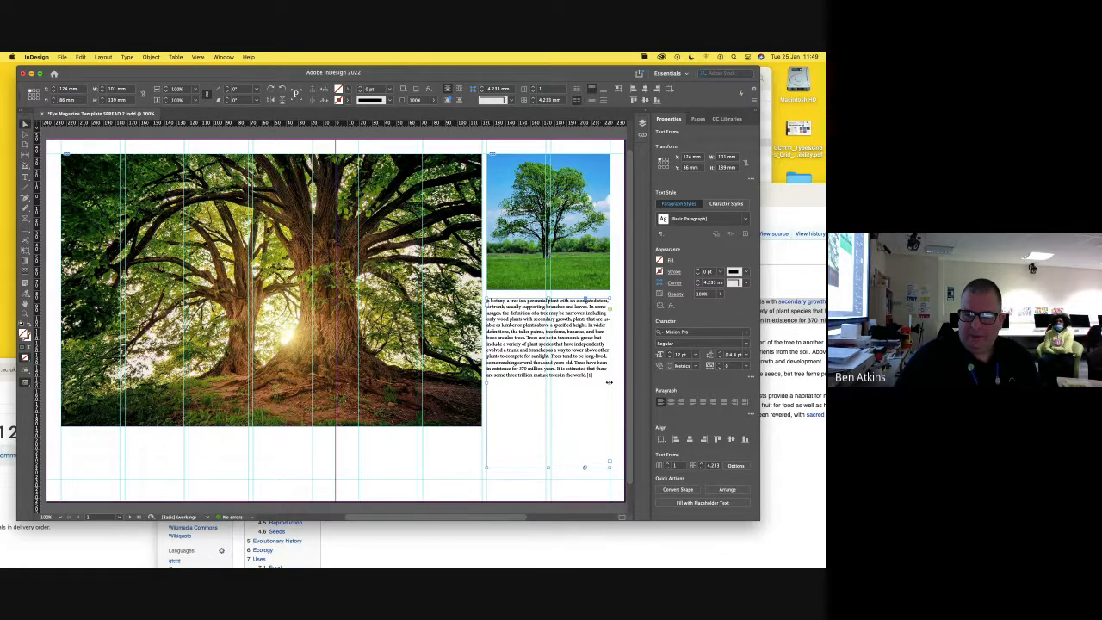
left_click_drag(609, 383, 545, 381)
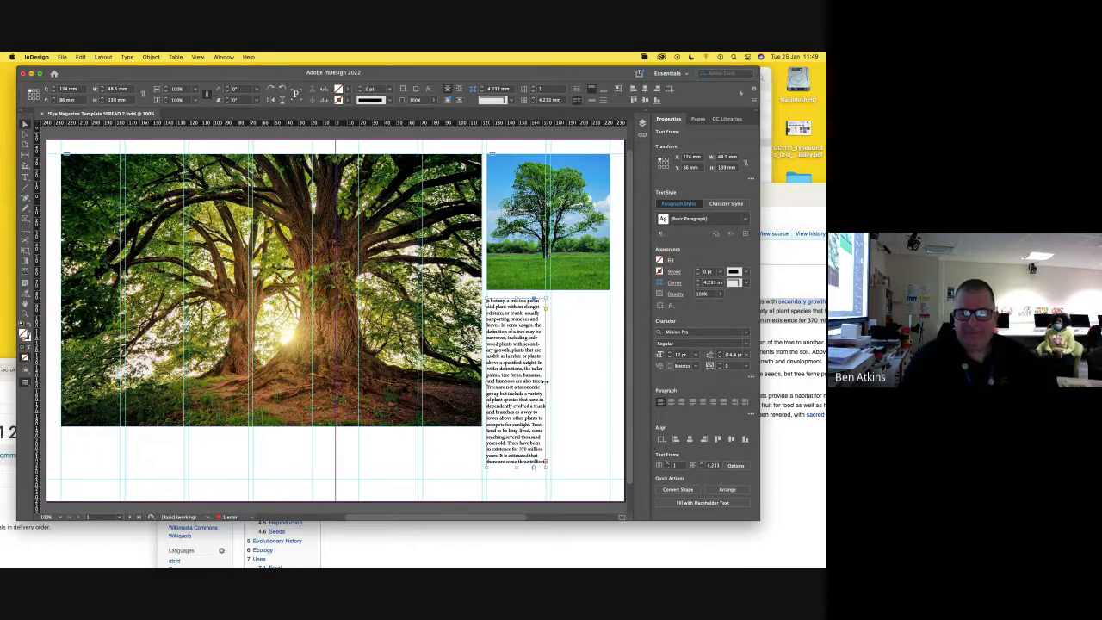
left_click_drag(545, 381, 611, 384)
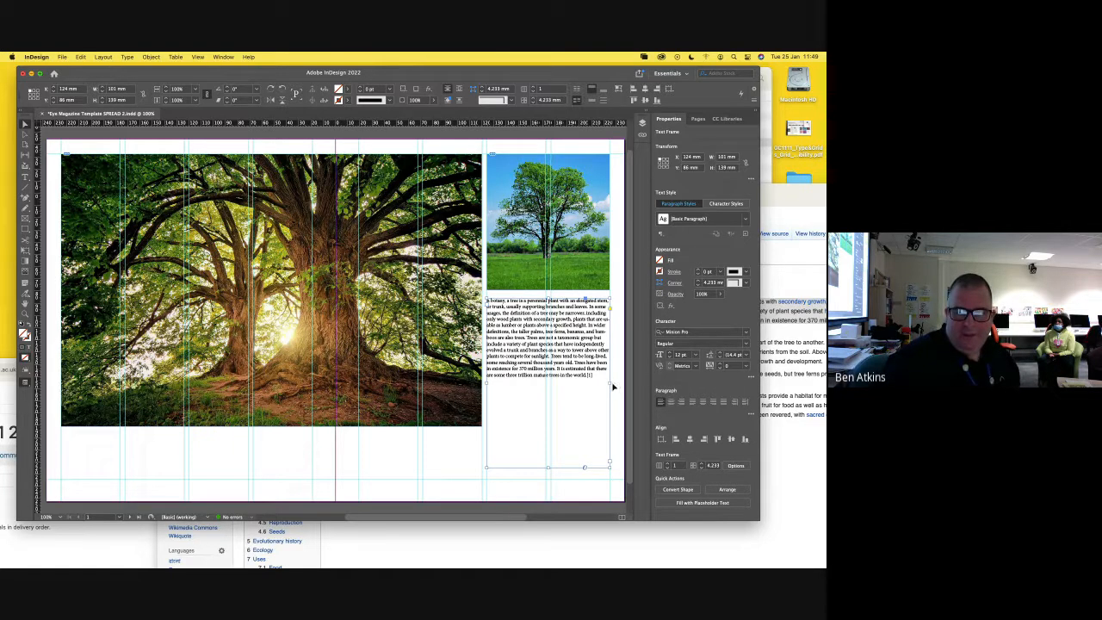
left_click_drag(610, 383, 548, 384)
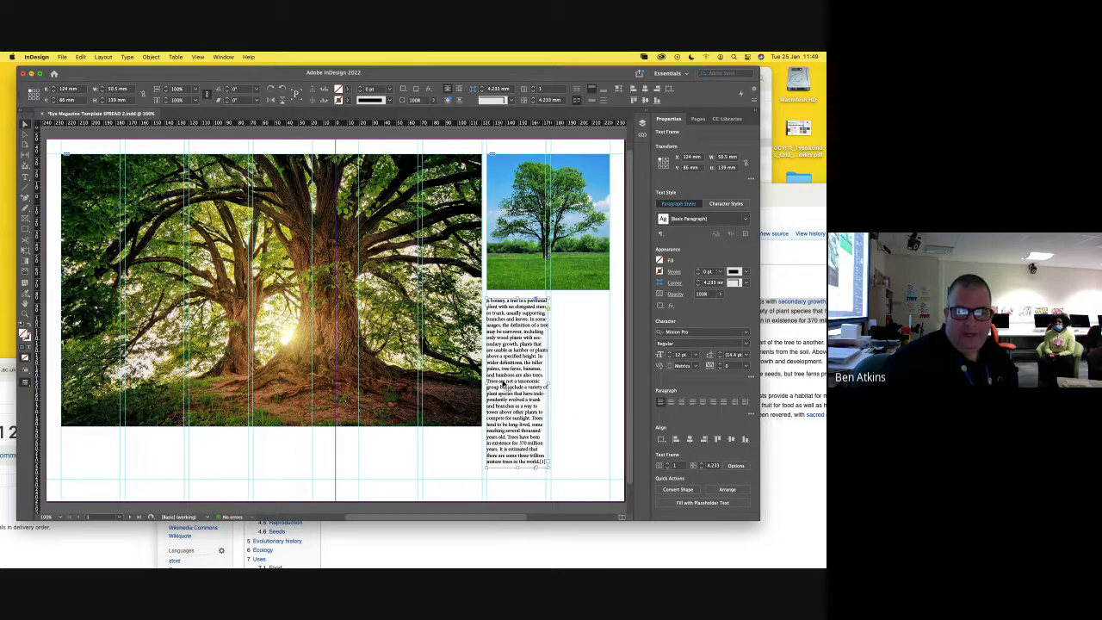
- Try the text frame as a shallow strip across both pages beneath the large tree photo, about 448.5 mm wide and 24.5 mm high
left_click_drag(486, 298, 105, 439)
left_click_drag(547, 450, 608, 448)
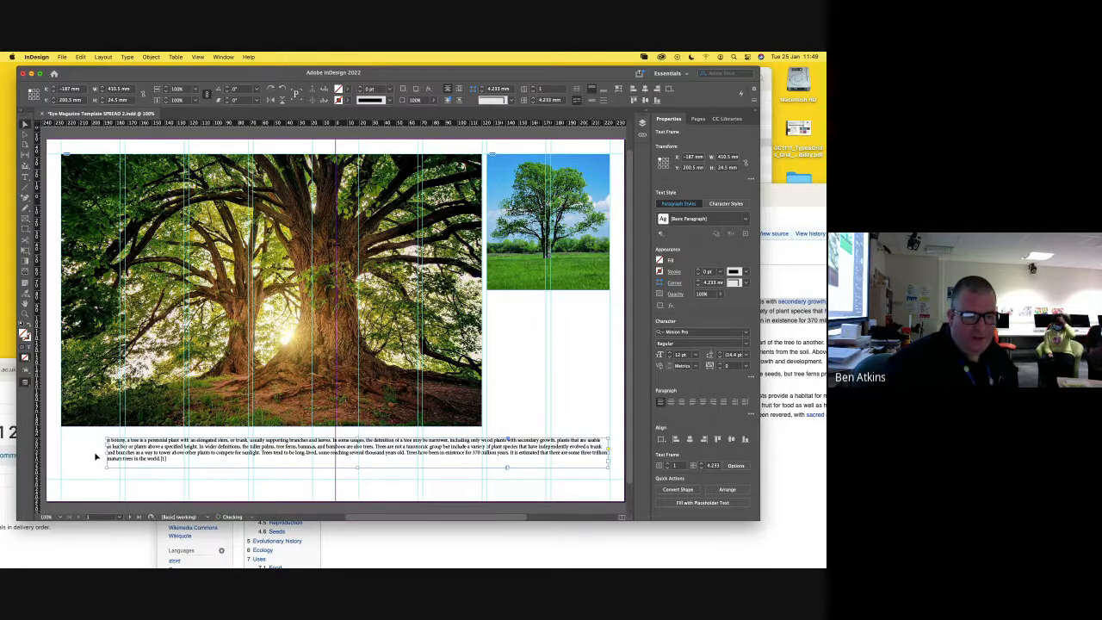
left_click_drag(105, 439, 53, 441)
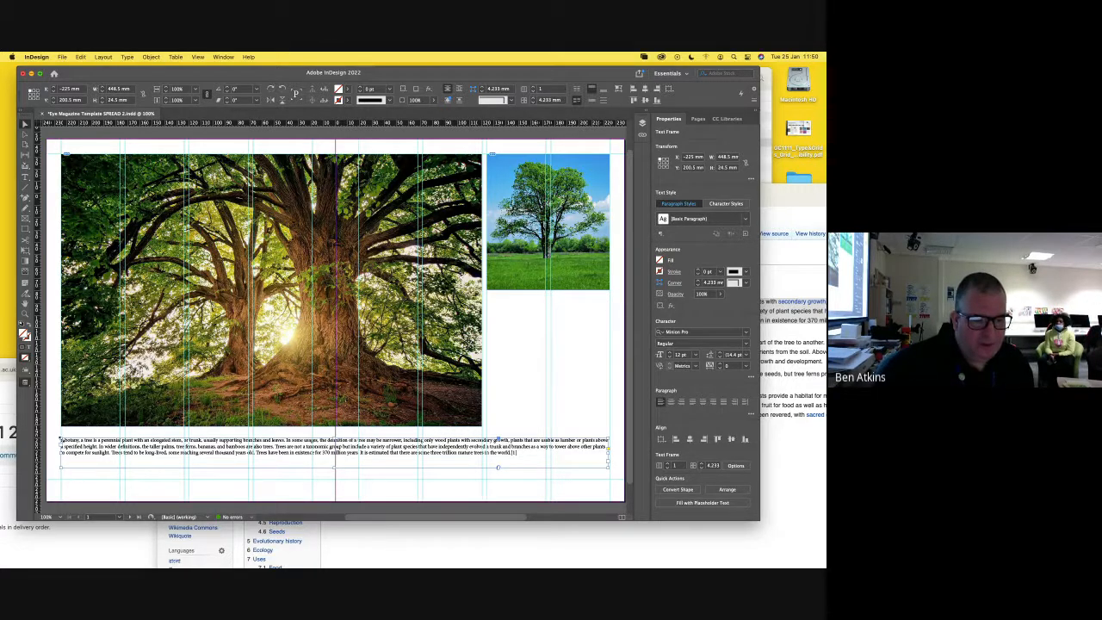
- Resize the text frame to fit beneath the Tree 2 photo, matching its 101 mm width at a height of about 90.5 mm
left_click_drag(61, 439, 487, 299)
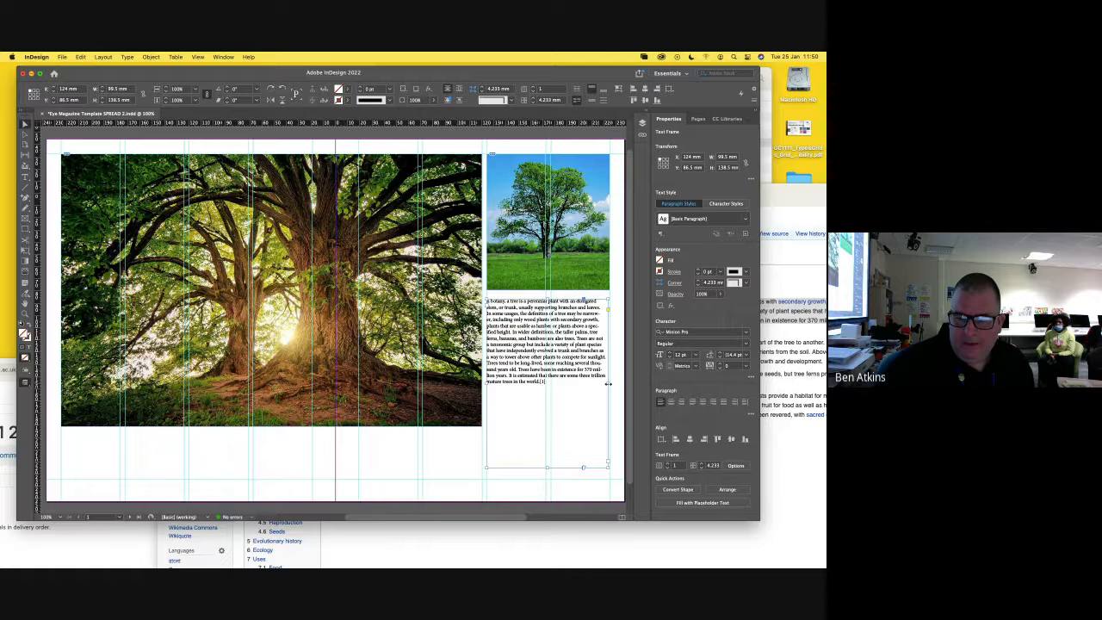
mouse_move(608, 384)
left_mouse_down()
mouse_move(597, 384)
mouse_move(611, 384)
left_mouse_up()
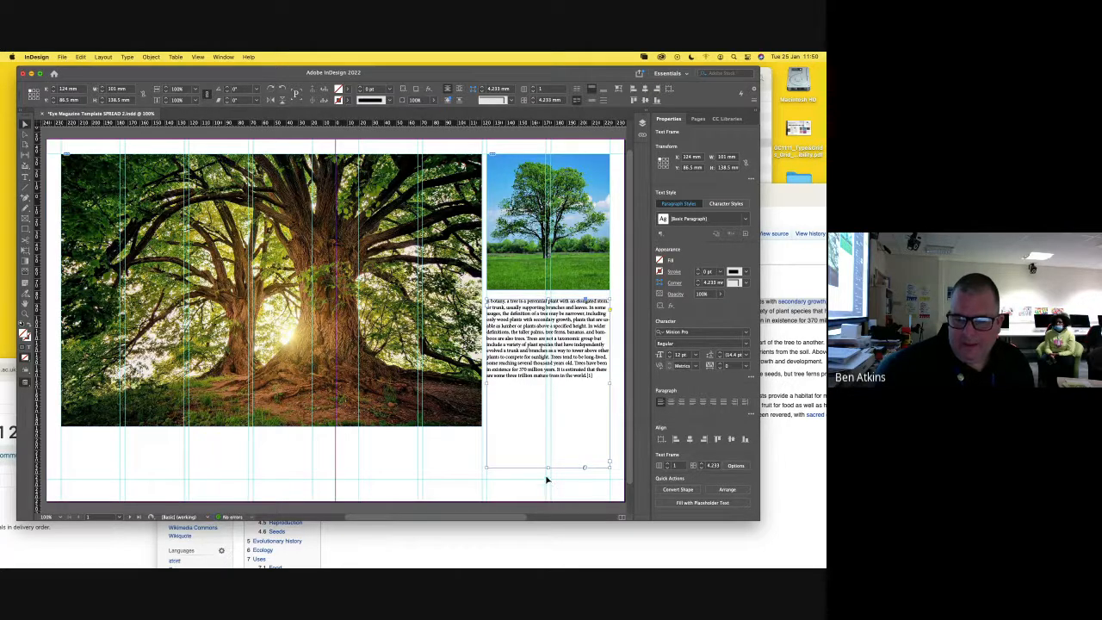
left_click_drag(549, 469, 548, 410)
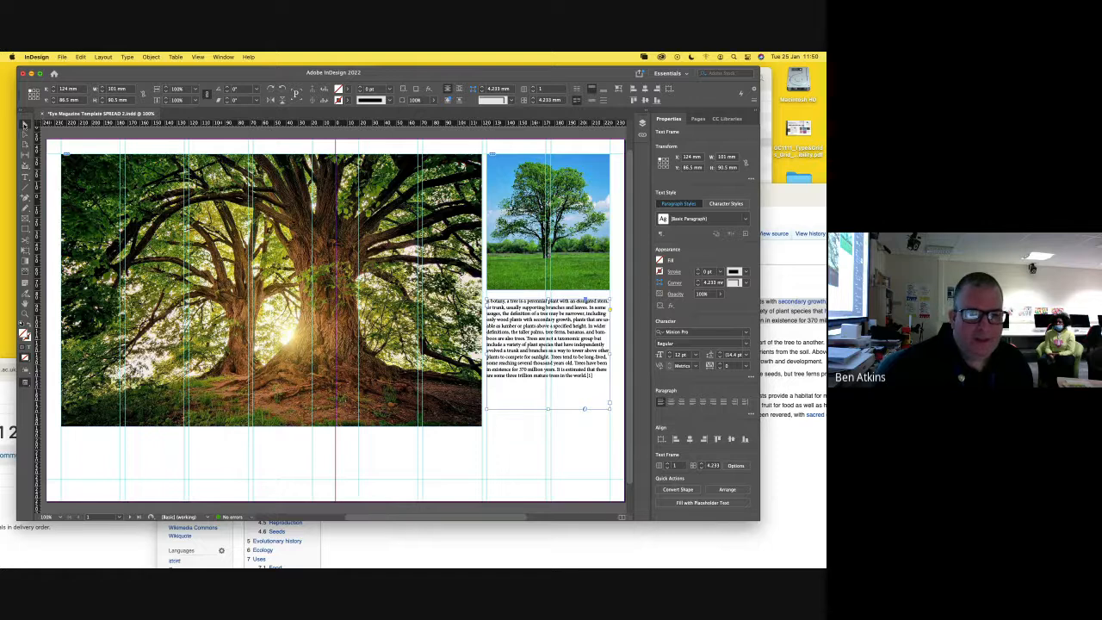
left_click(618, 372)
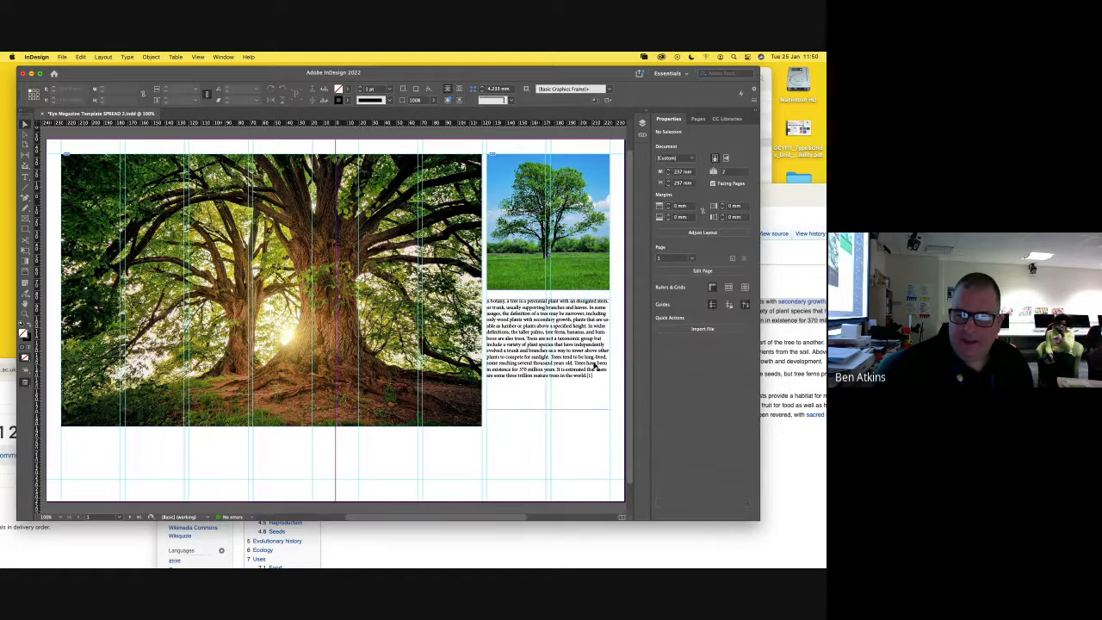
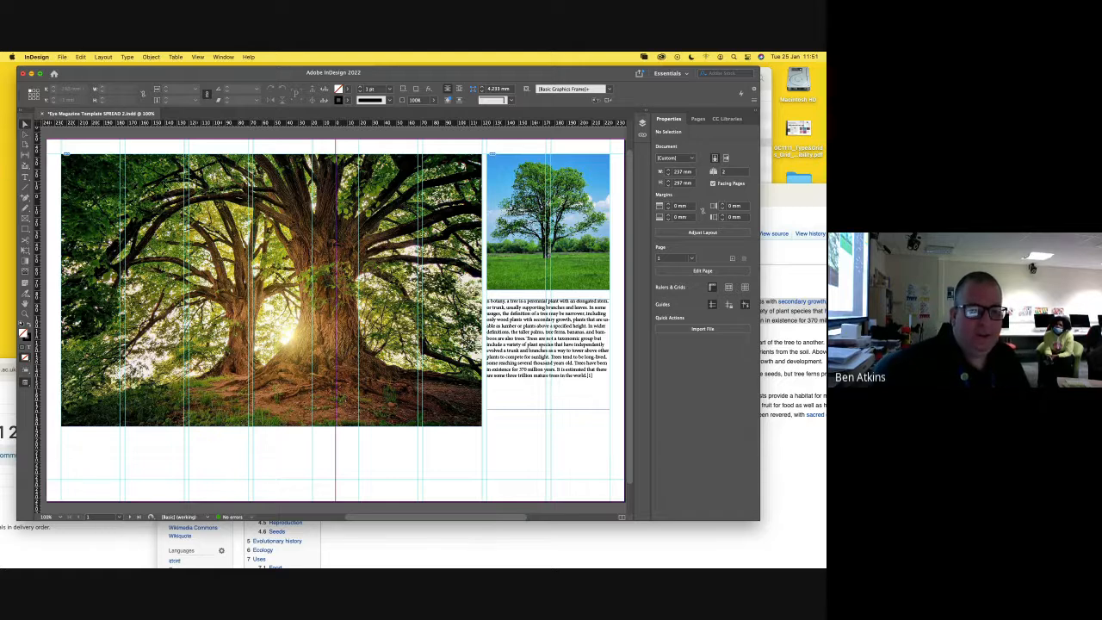
- Try different loose positions on the spread for the large tree photo, the Tree 2 photo and the text frame
left_click_drag(165, 185, 137, 222)
left_click_drag(512, 193, 468, 187)
left_click_drag(529, 331, 560, 348)
left_click_drag(528, 255, 557, 270)
left_click_drag(462, 222, 454, 257)
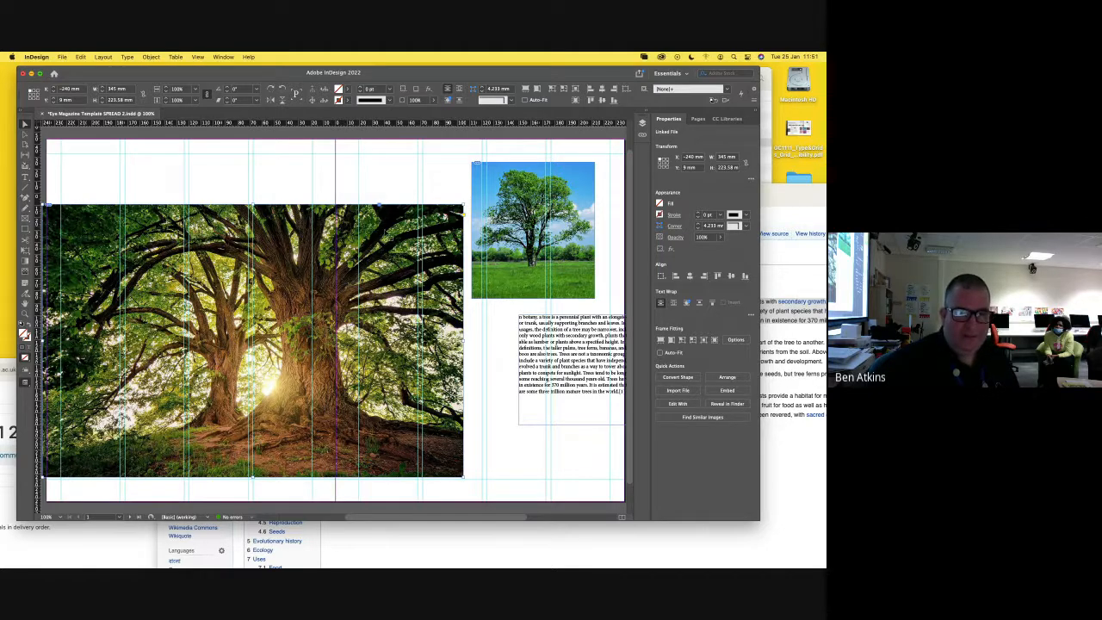
left_click_drag(385, 235, 371, 194)
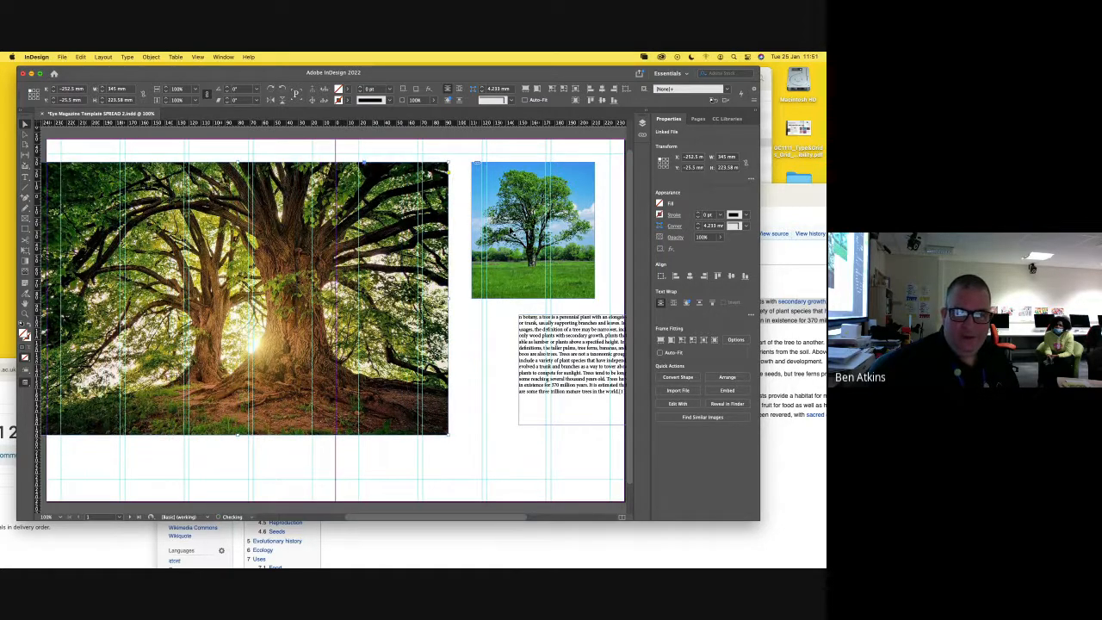
left_click_drag(534, 230, 499, 255)
left_click_drag(571, 366, 552, 389)
- Align the large tree photo to the left and bottom margin guides, with the Tree 2 photo level beside it and the text frame beneath Tree 2
left_click_drag(391, 194, 426, 242)
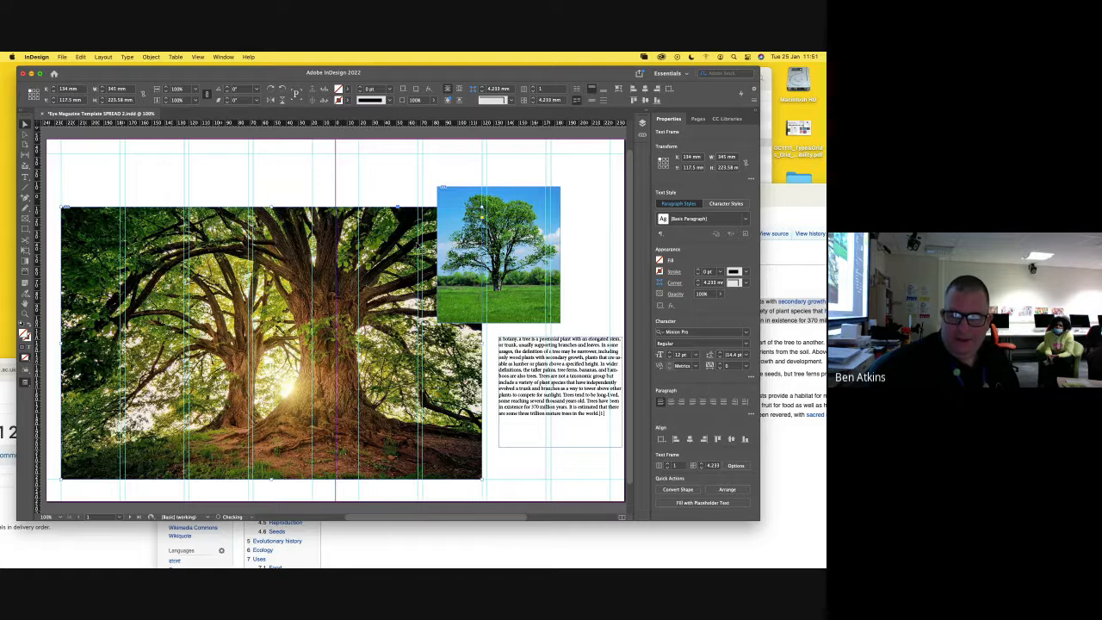
left_click_drag(554, 376, 459, 380)
left_click_drag(516, 211, 565, 228)
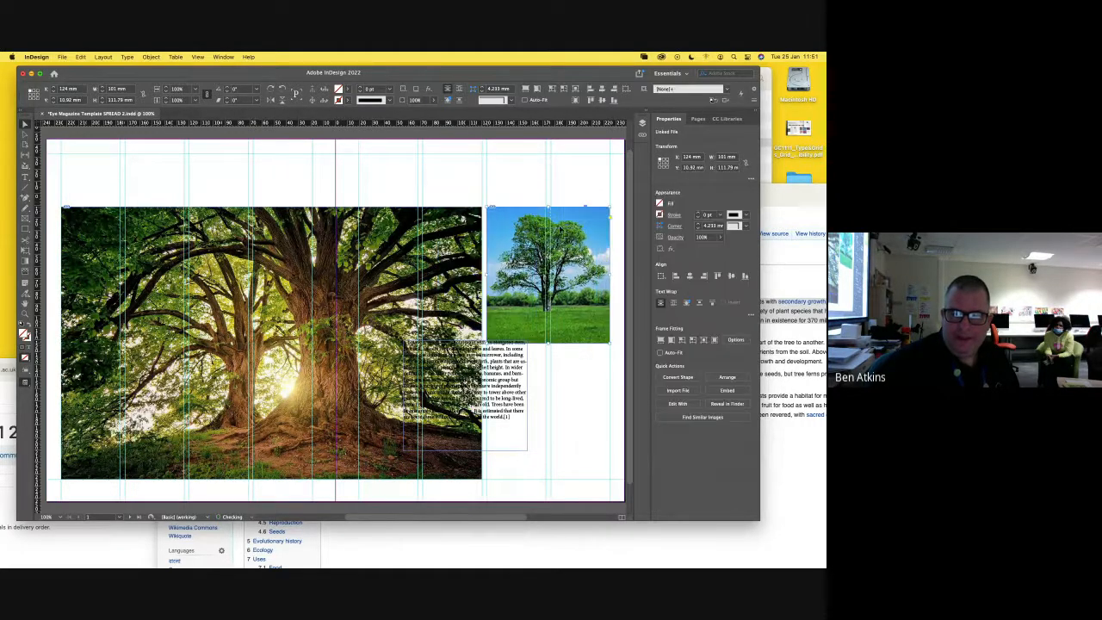
left_click(521, 200)
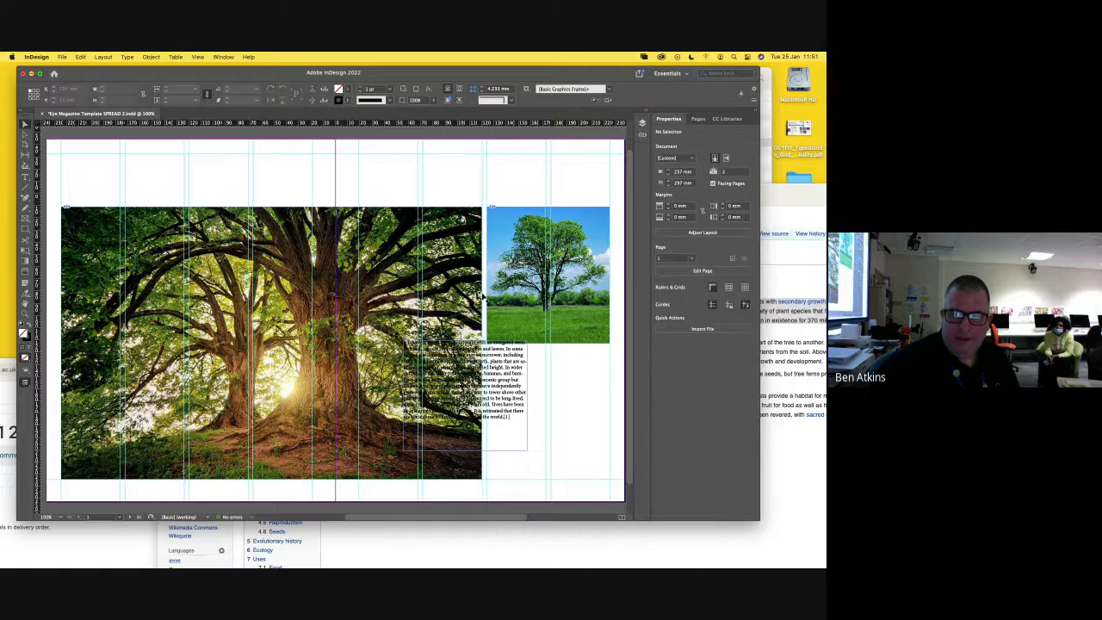
left_click(502, 355)
left_click_drag(502, 355, 584, 372)
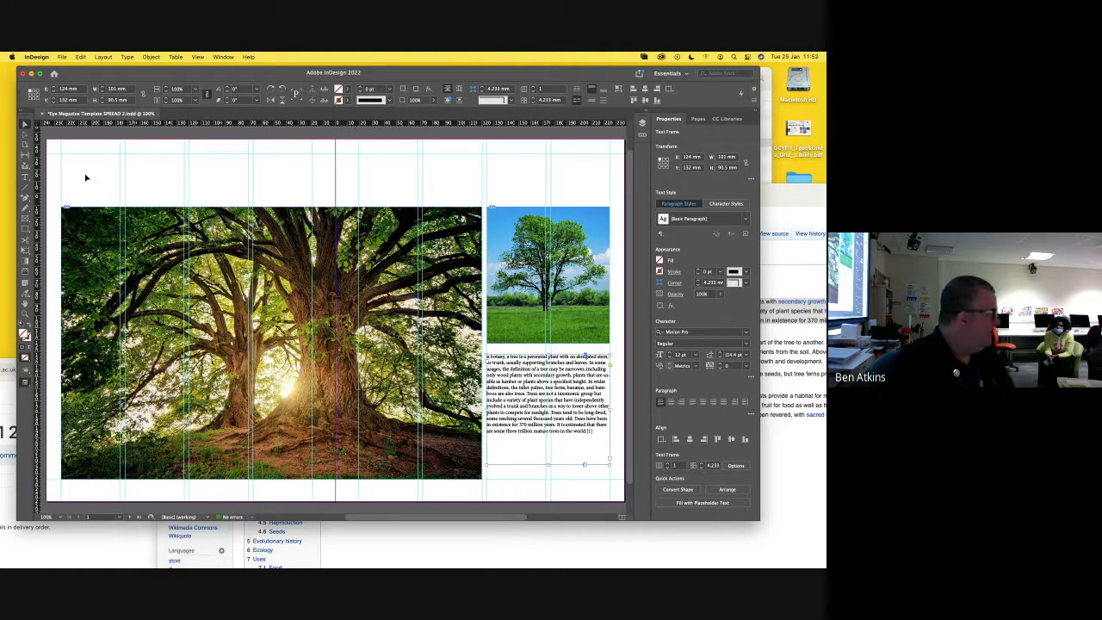
- Draw a headline text frame across the spread above the photos and enter "Trees are very nice"
left_click(26, 178)
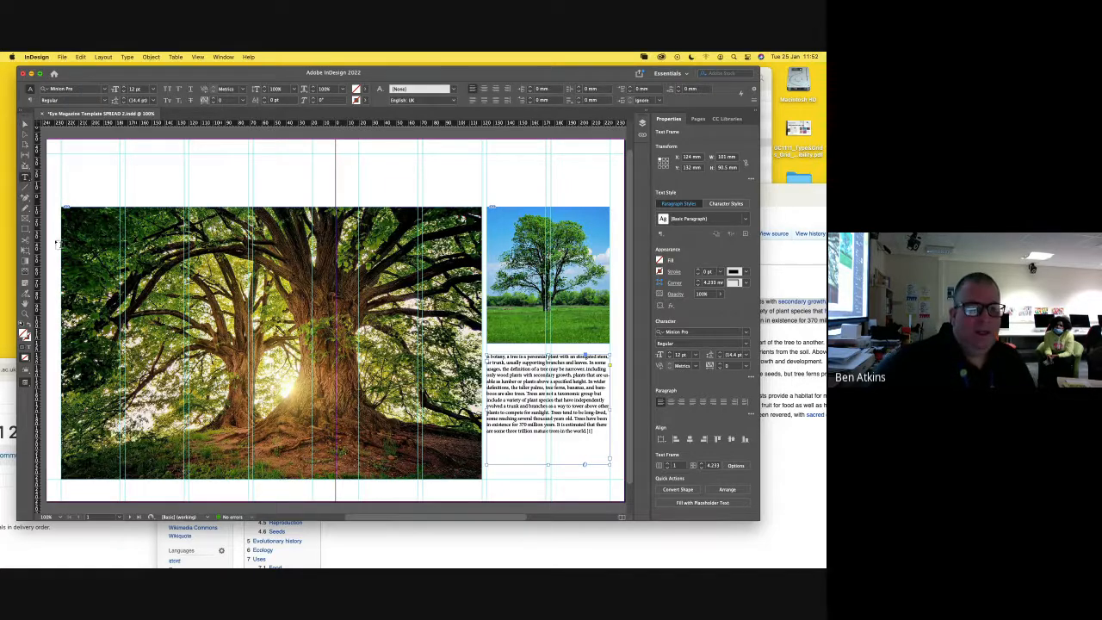
left_click_drag(66, 161, 608, 199)
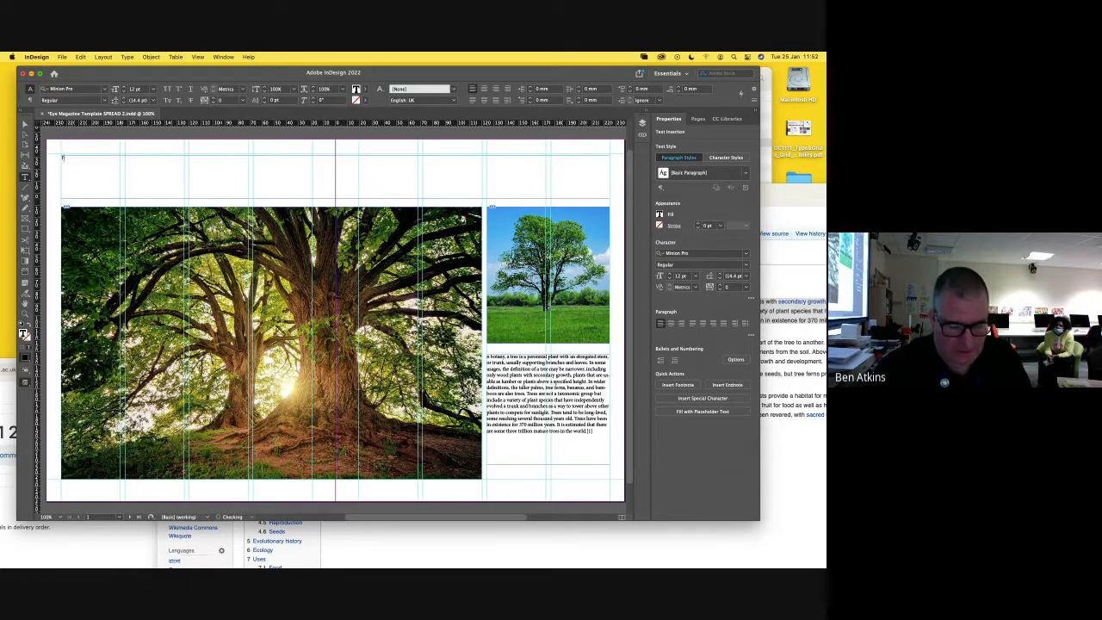
type("Trees")
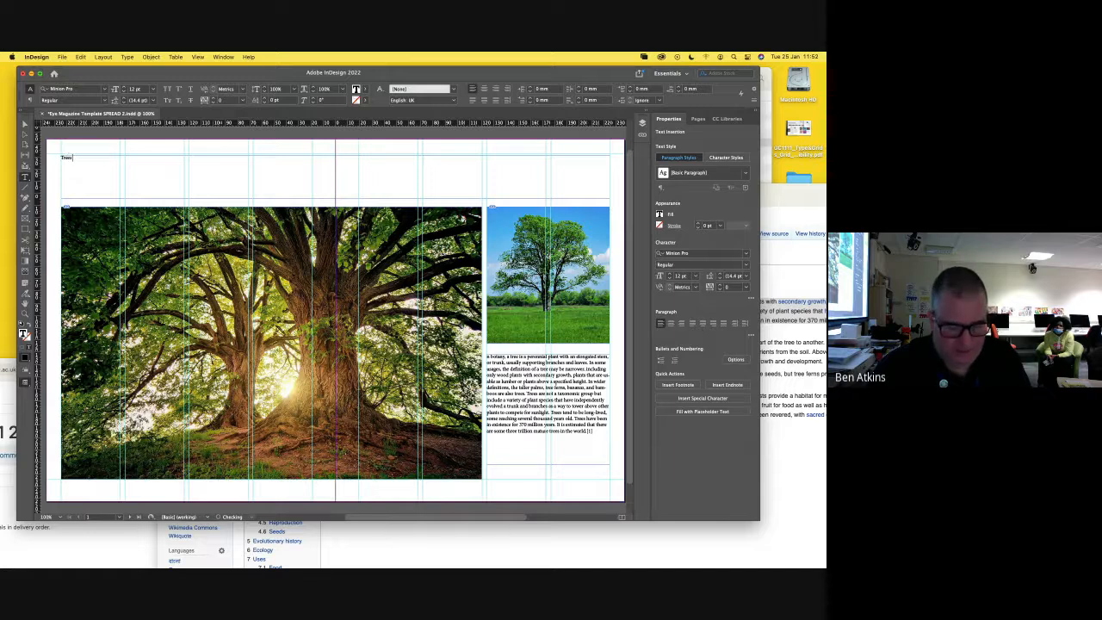
type(" are very nice")
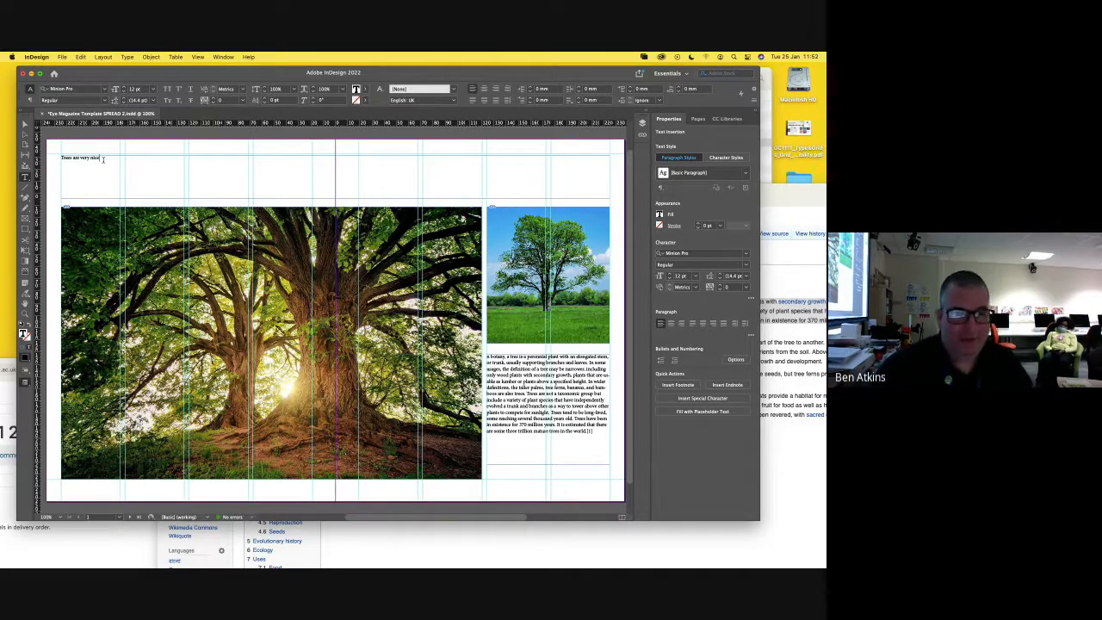
left_click_drag(103, 160, 58, 159)
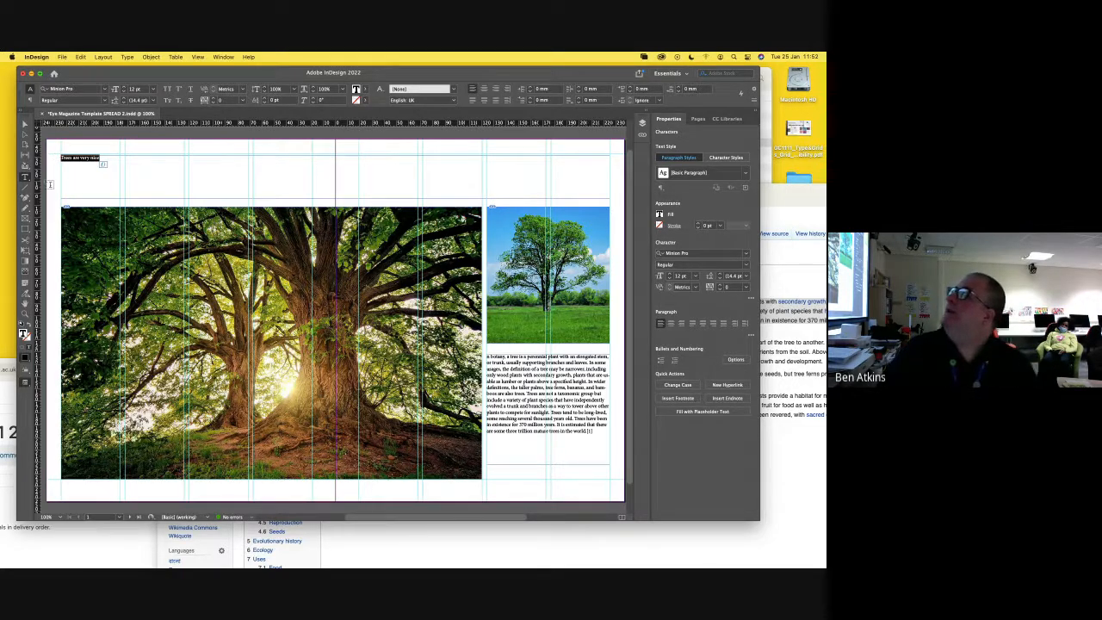
left_click(98, 160)
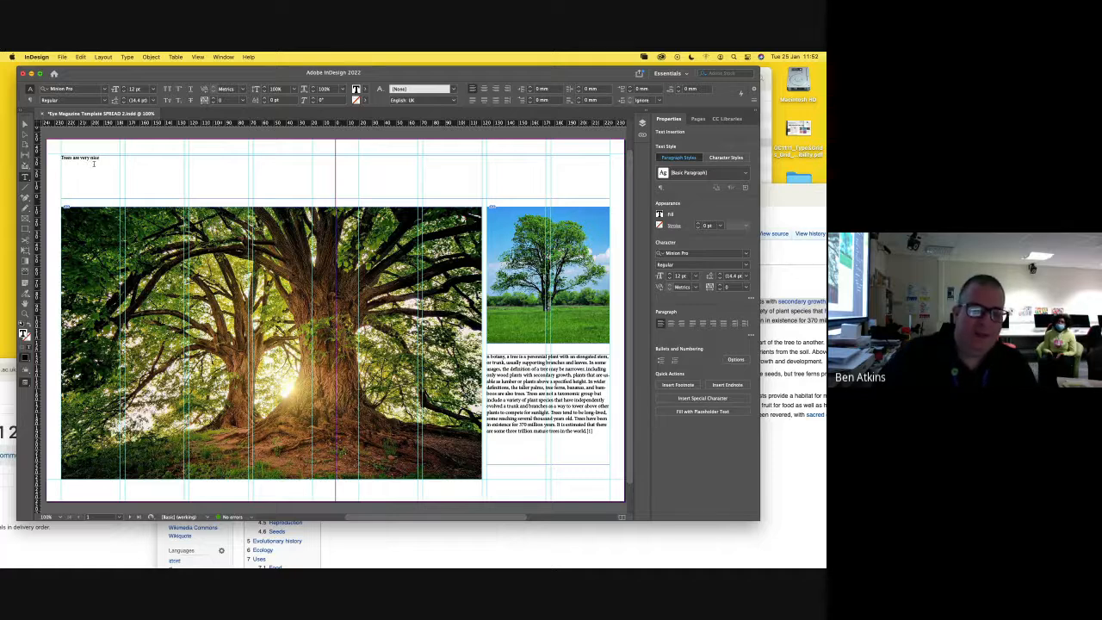
left_click_drag(105, 156, 59, 159)
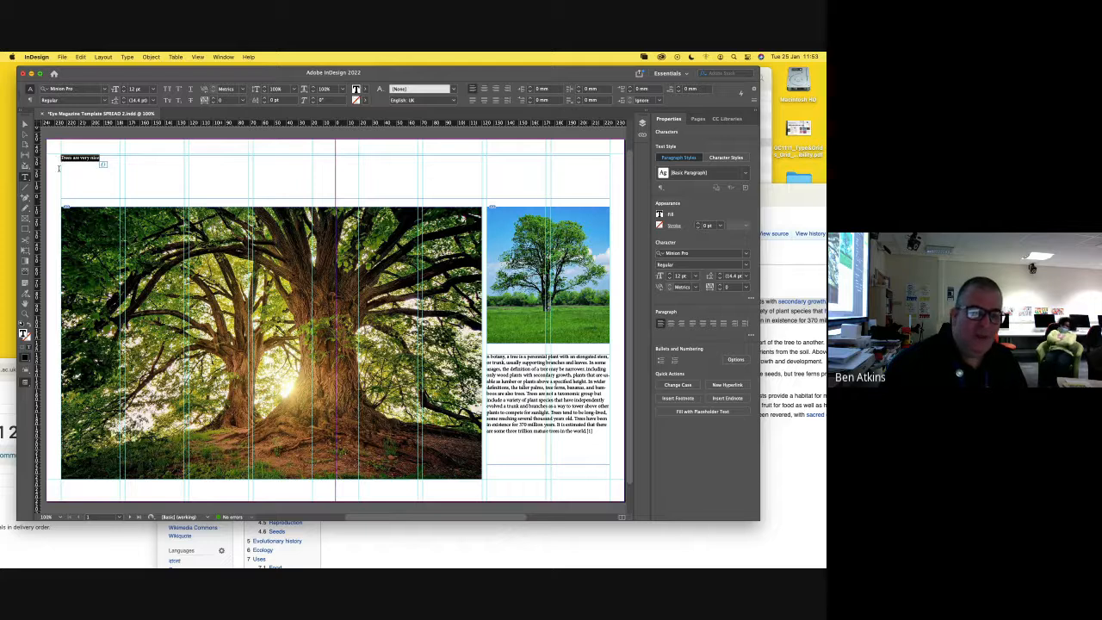
left_click(58, 169)
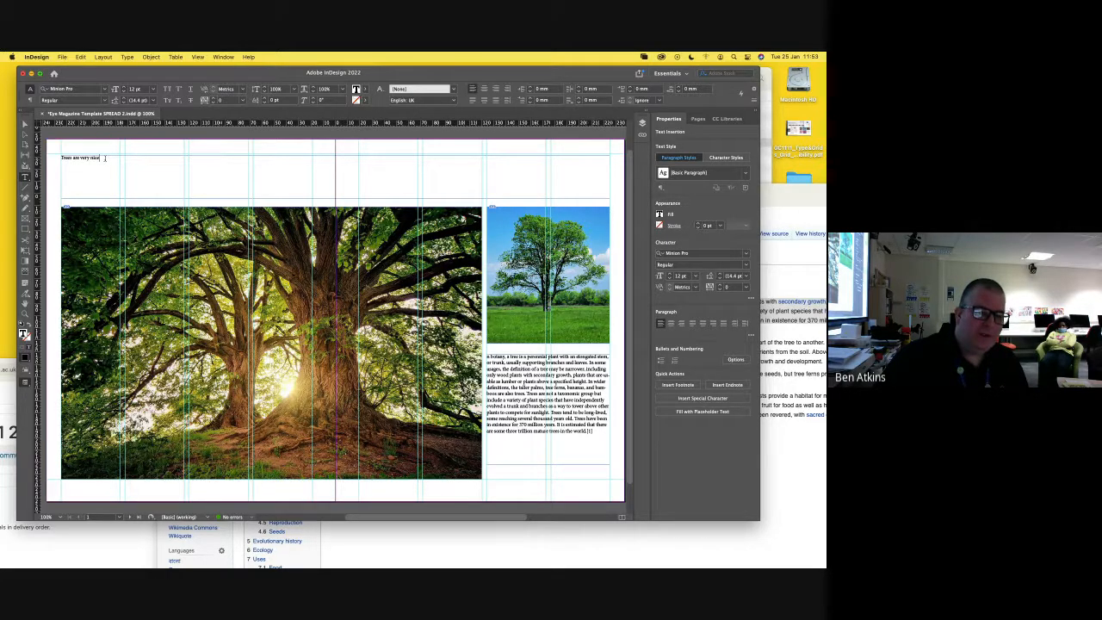
- Enlarge the "Trees are very nice" headline to 72 pt and increase it further to 100 pt
left_click_drag(95, 158, 62, 164)
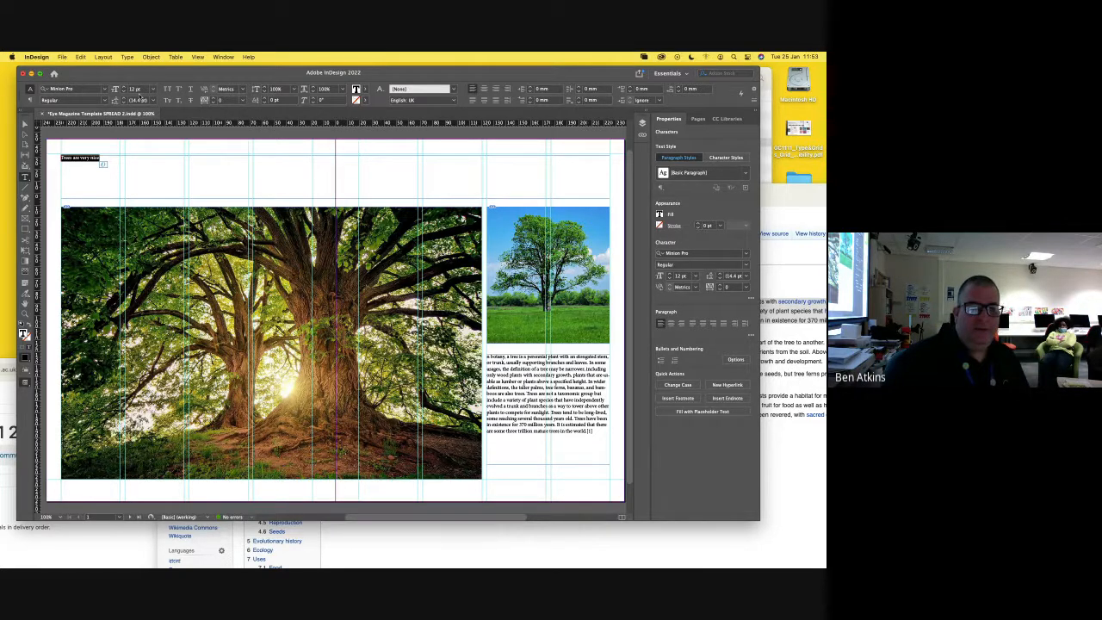
left_click(154, 91)
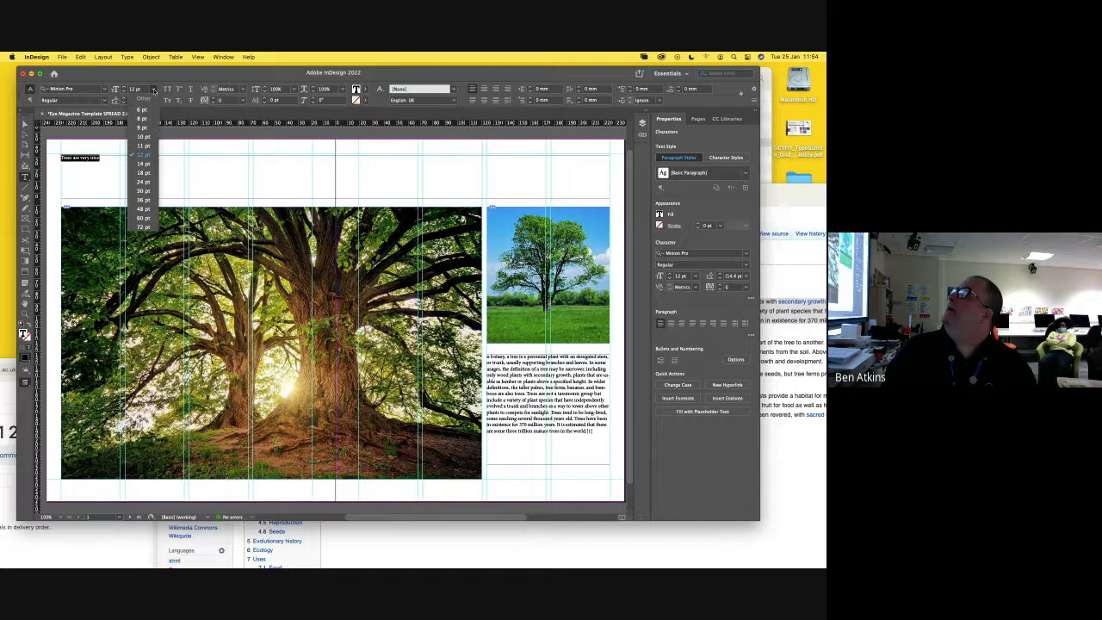
left_click(147, 227)
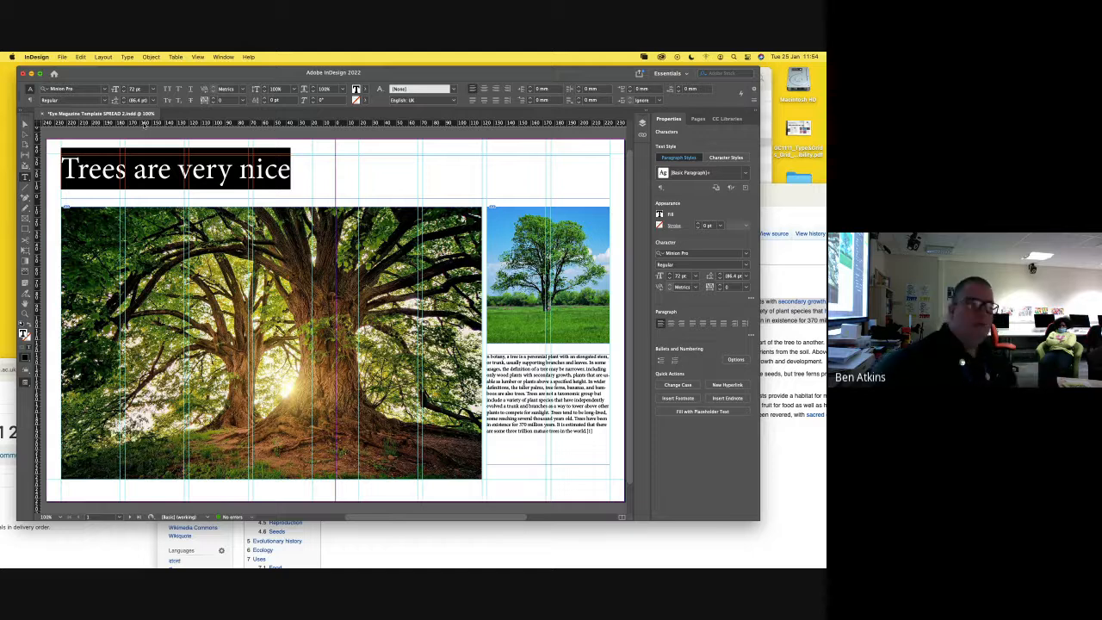
double_click(138, 89)
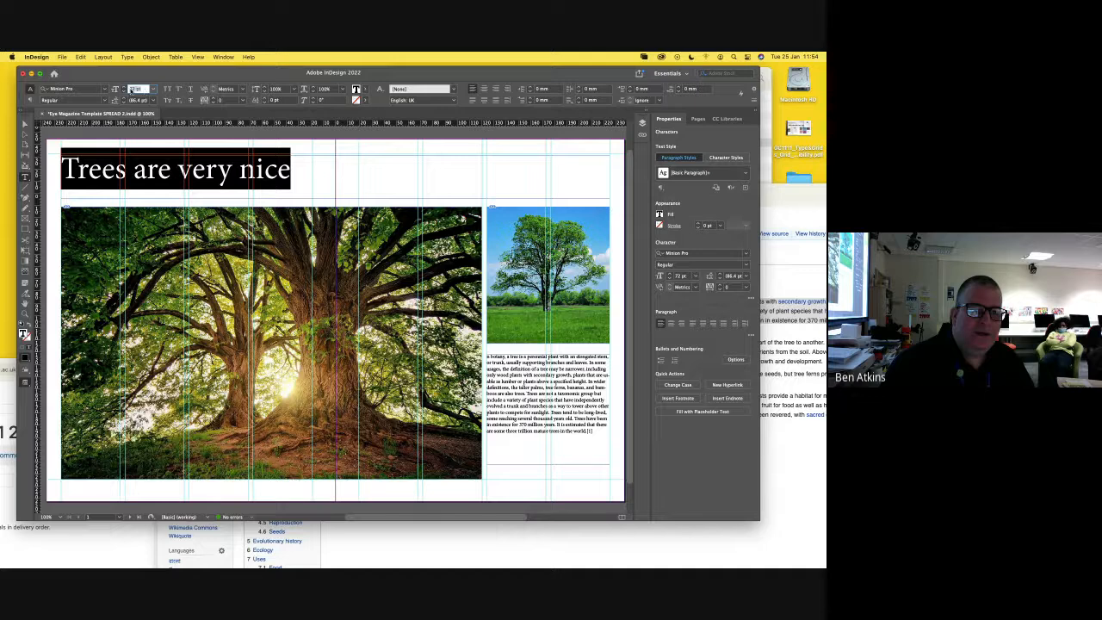
type("1")
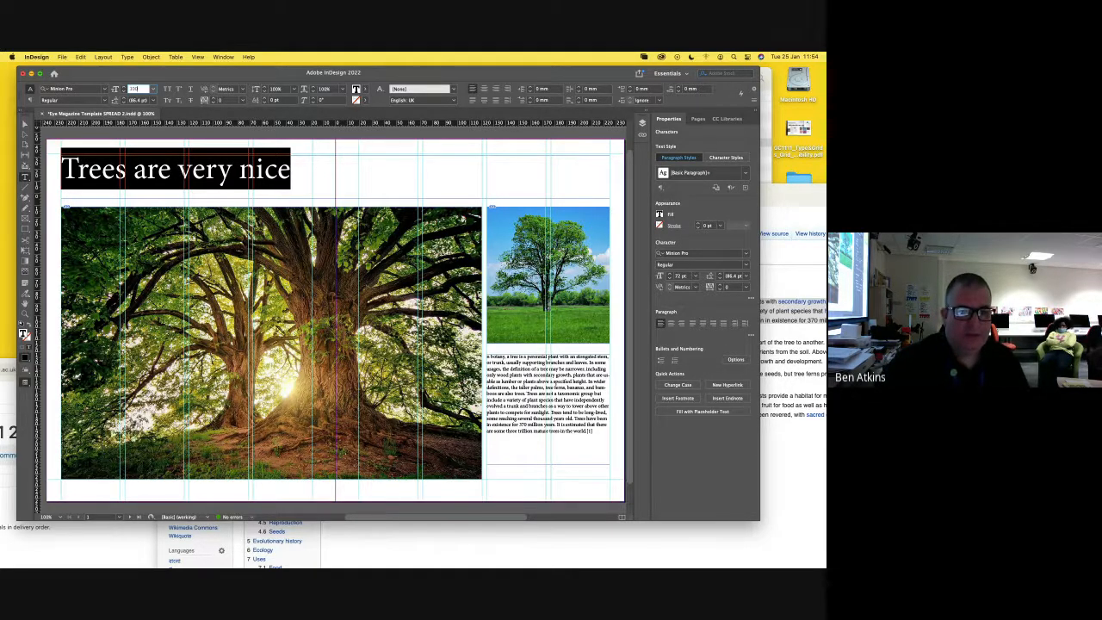
type("00")
key("Return")
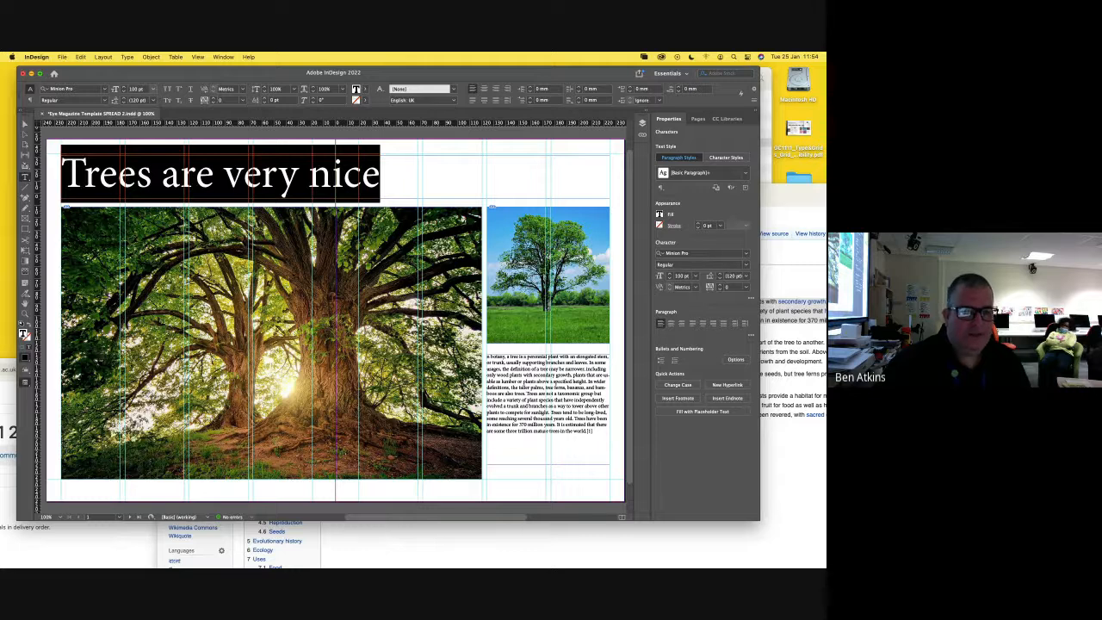
- Set the "Trees are very nice" headline's font size to 110 pt
left_click(146, 91)
left_click_drag(140, 90, 125, 90)
type("1")
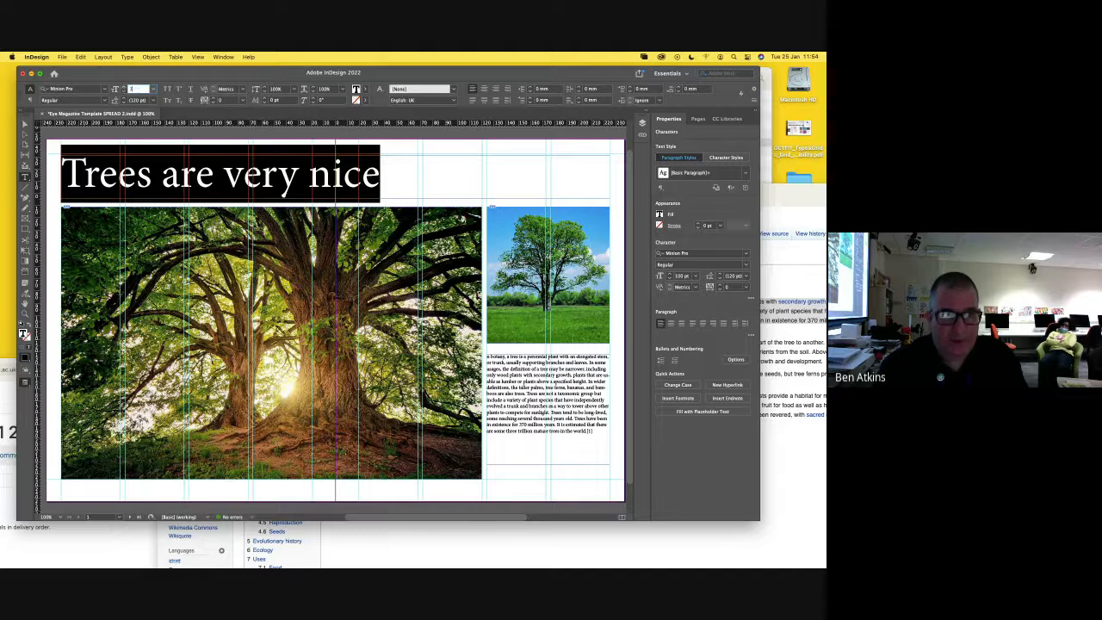
type("10")
key("Return")
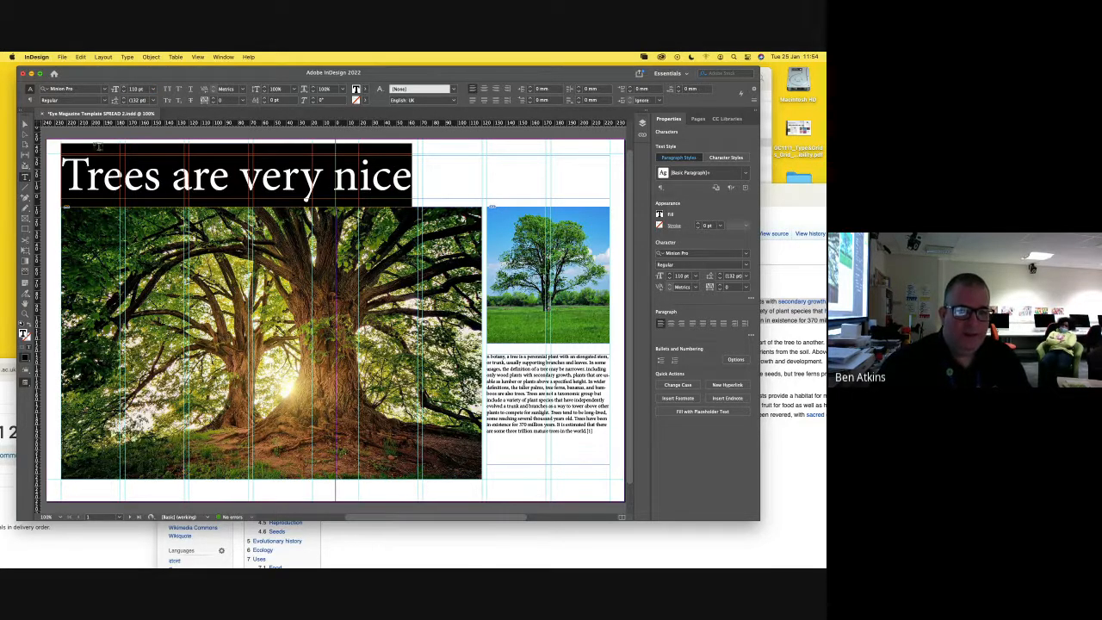
- Select the whole headline text and increase its font size to 130 pt
left_click(160, 172)
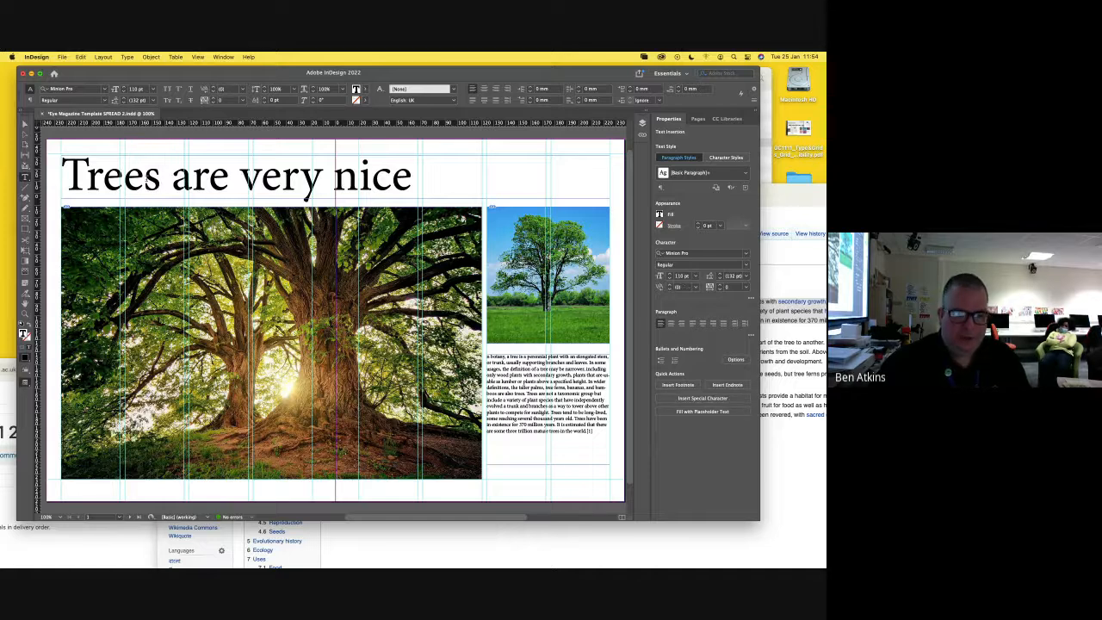
key("super+a")
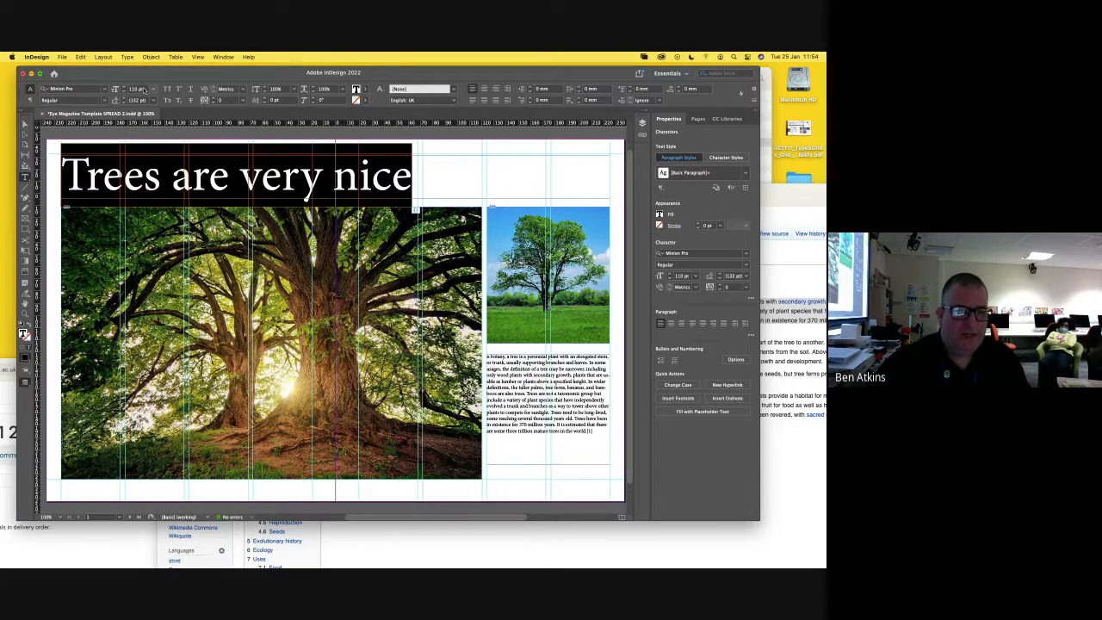
left_click(143, 89)
type("1")
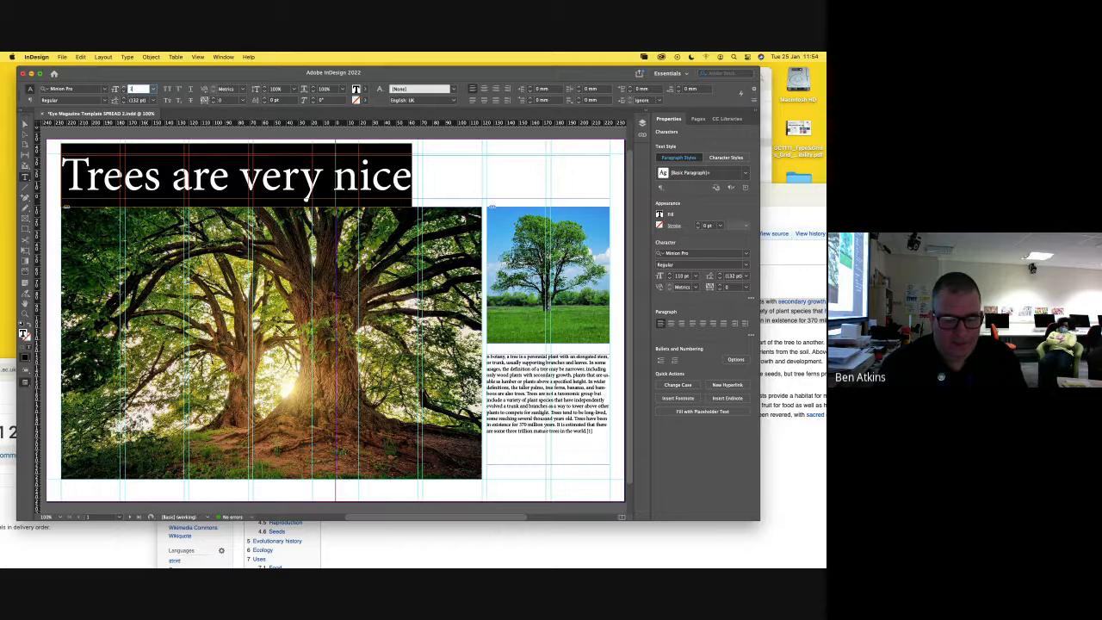
type("30")
key("Return")
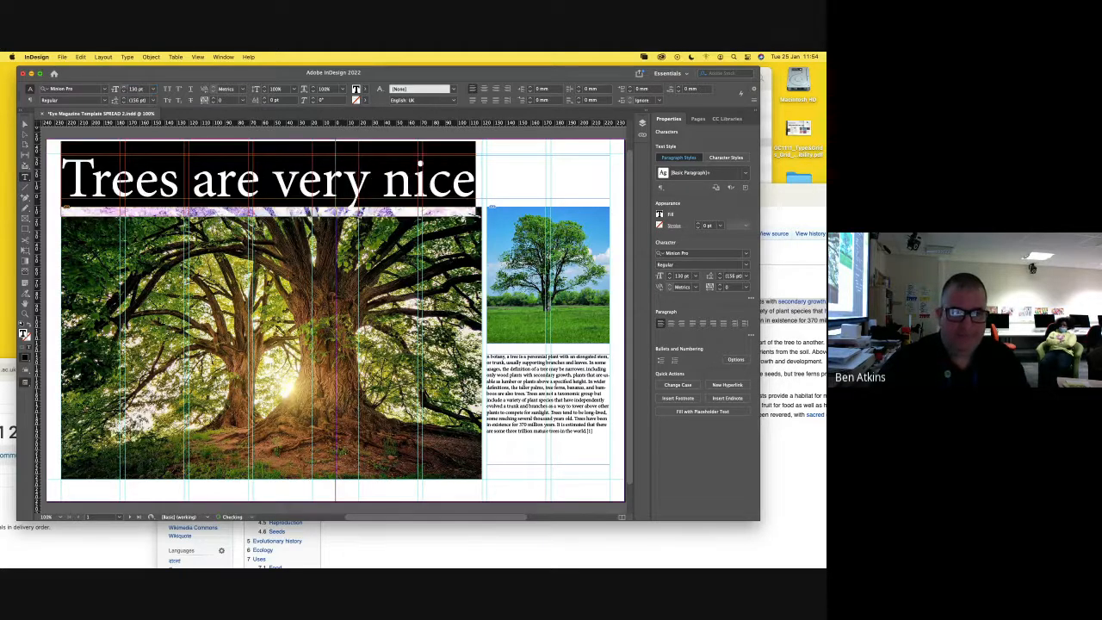
- Try the headline at 150 pt, return its font size to 130 pt and deselect the text
left_click(136, 173)
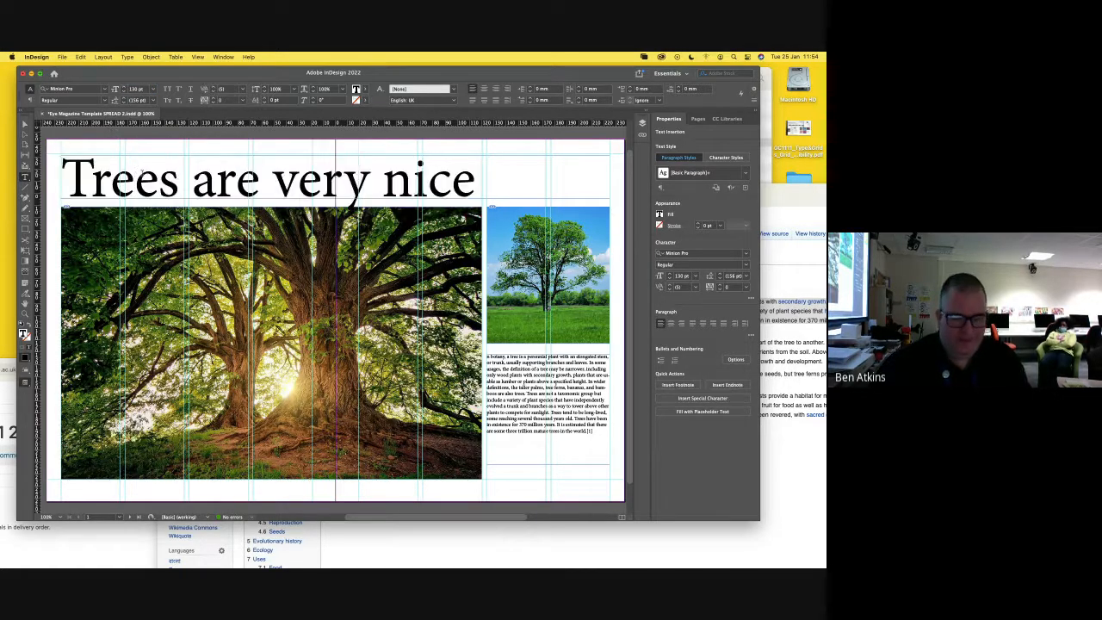
key("ctrl+a")
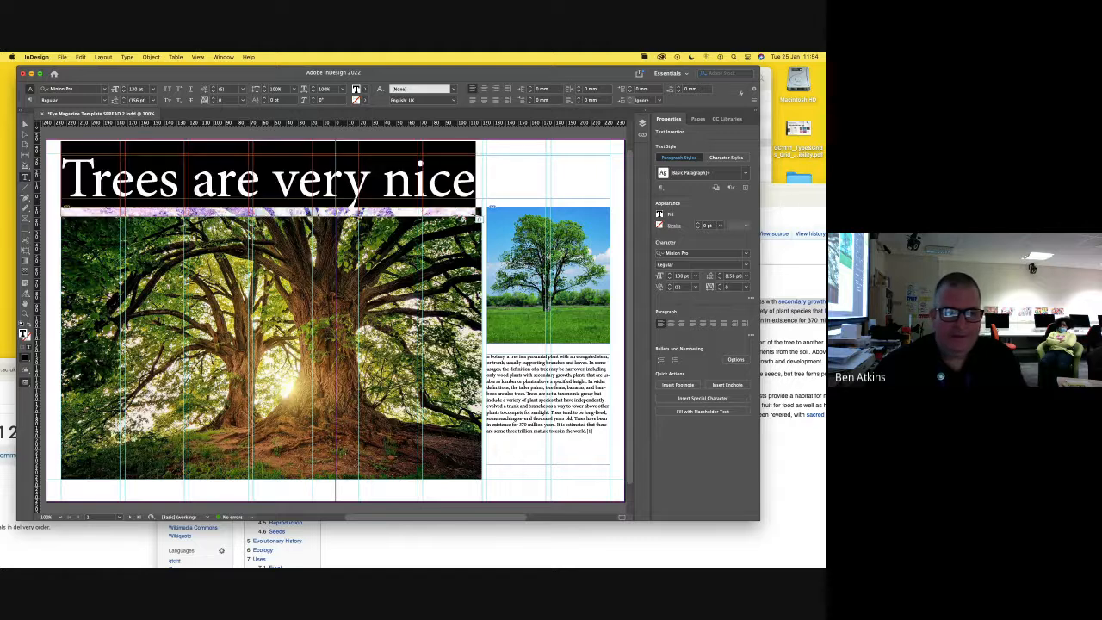
left_click(142, 90)
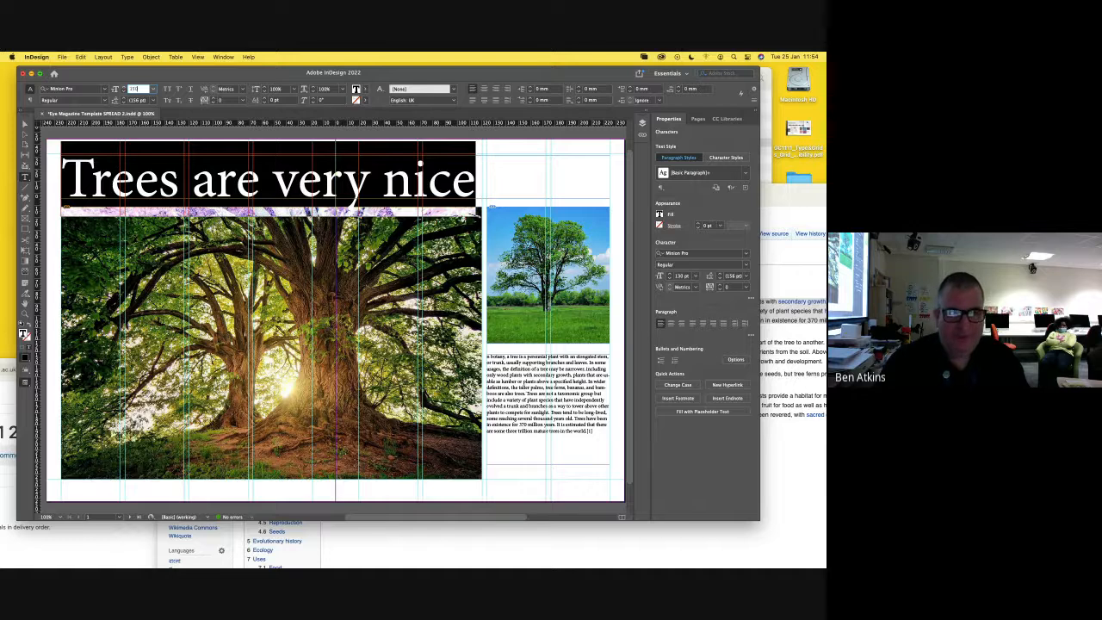
key("Return")
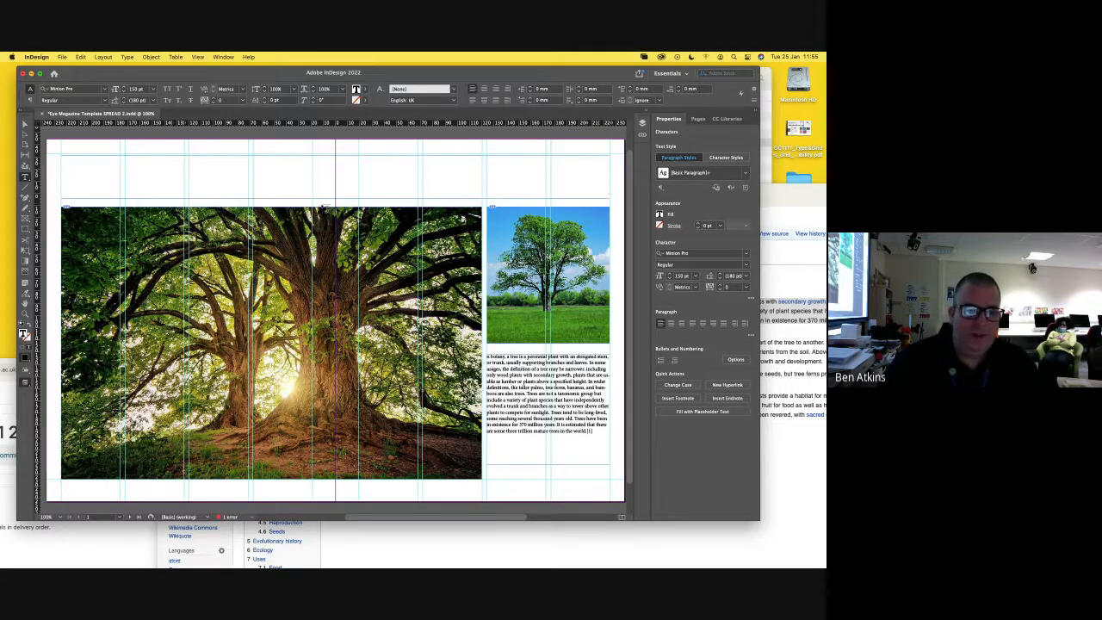
left_click(136, 90)
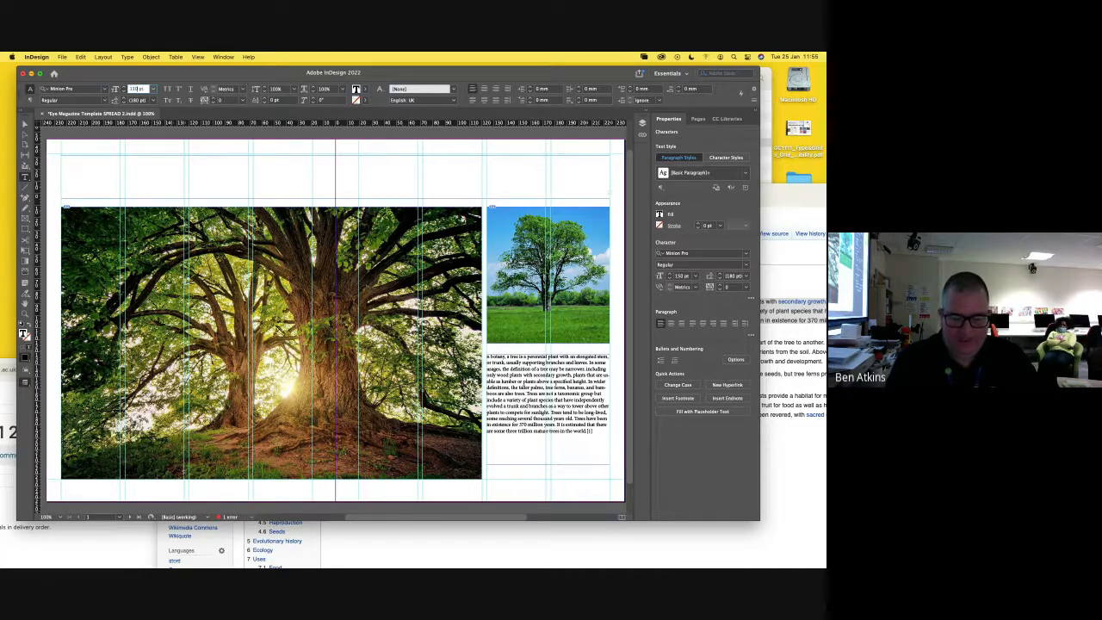
type("130")
key("Return")
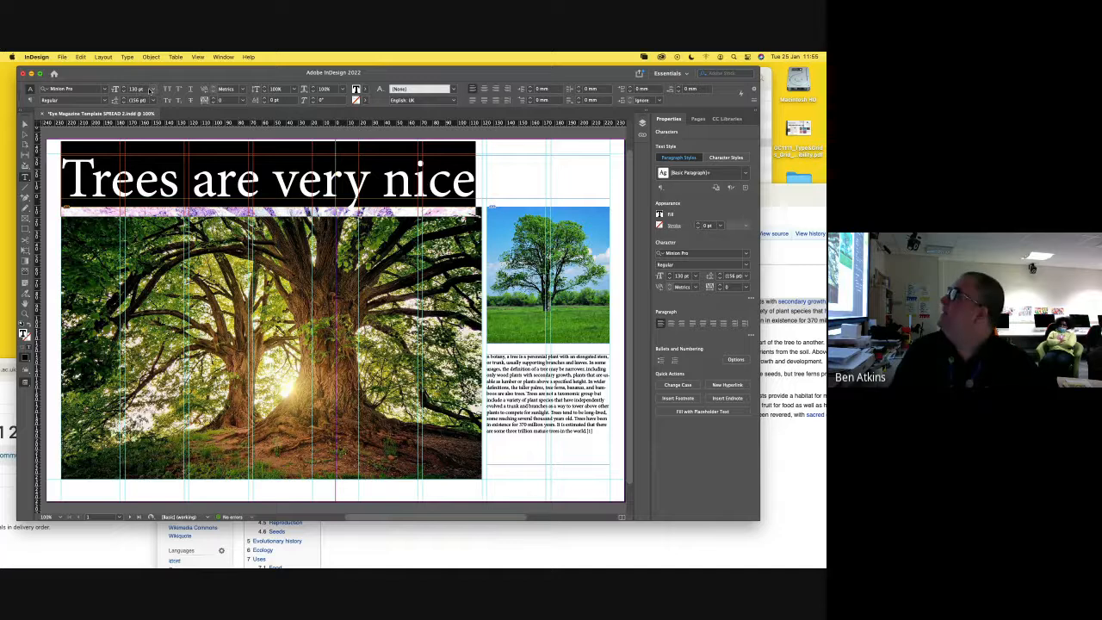
left_click(25, 123)
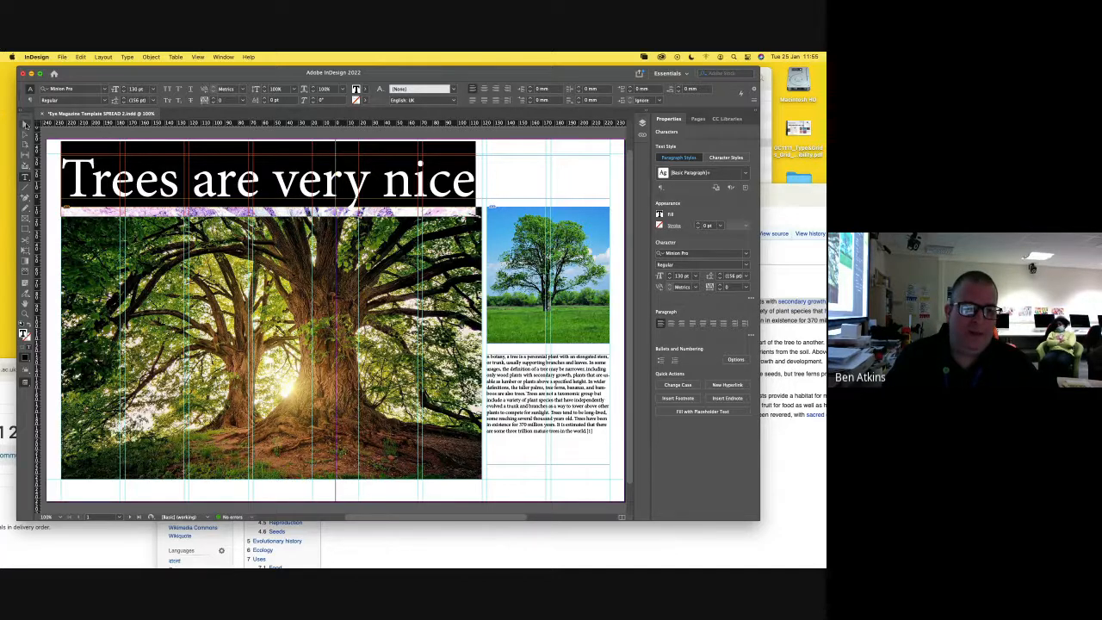
left_click(72, 152)
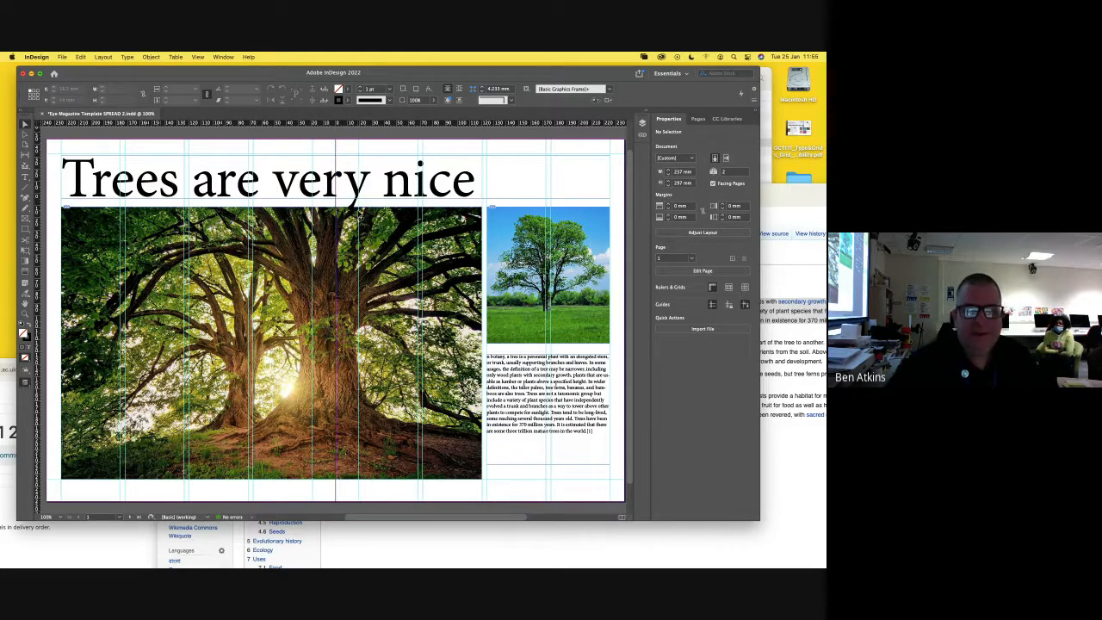
- Try Small Caps on the whole headline and set it in All Caps instead
left_click(25, 177)
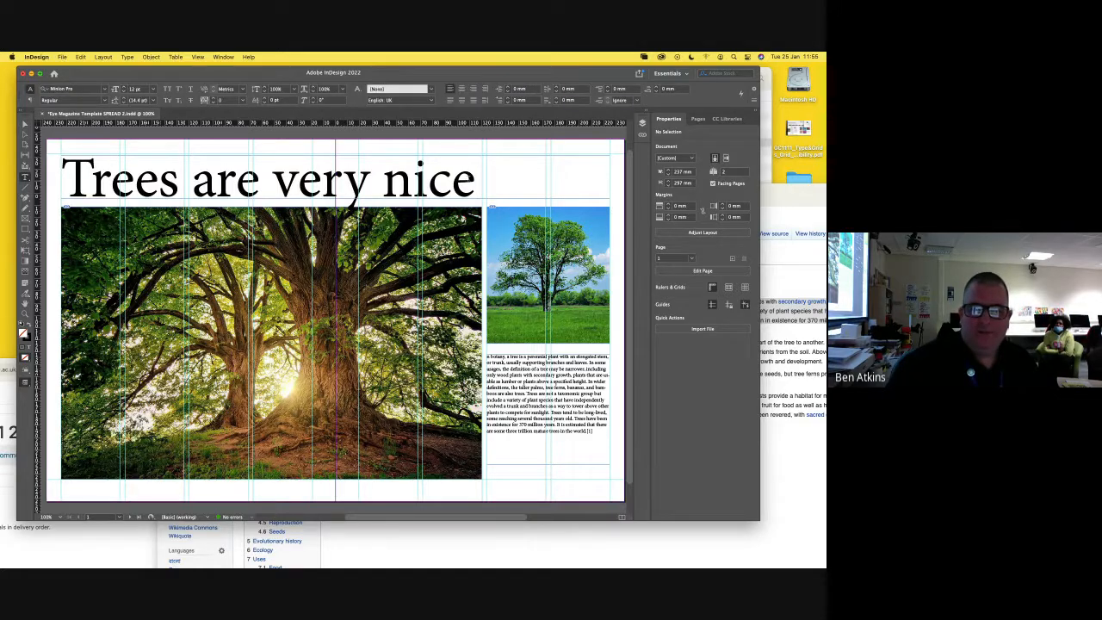
left_click_drag(476, 178, 65, 161)
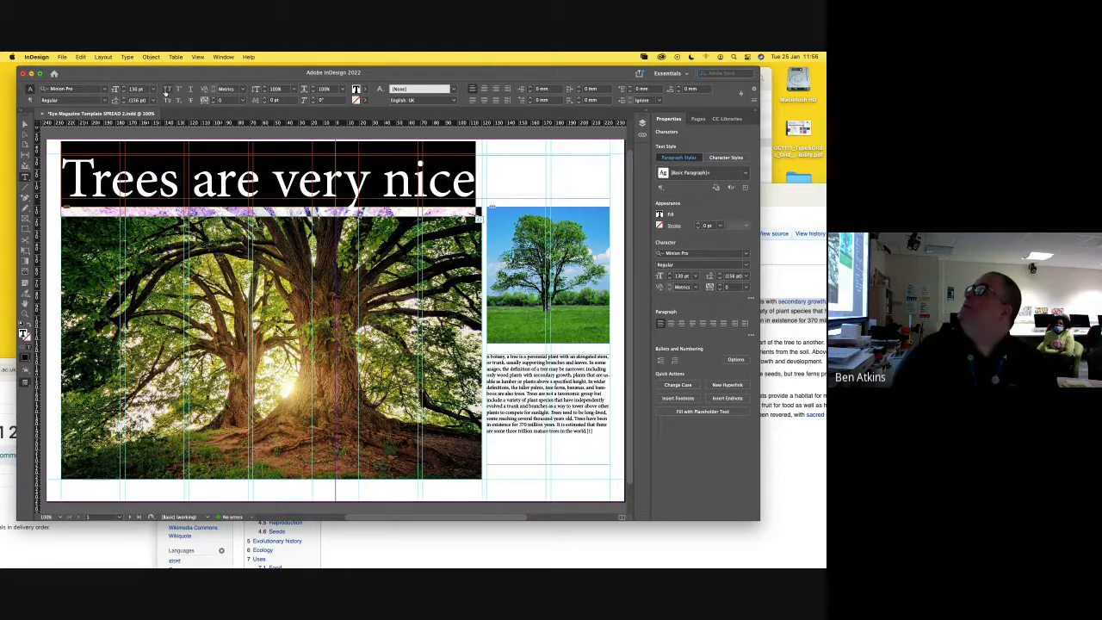
left_click(168, 89)
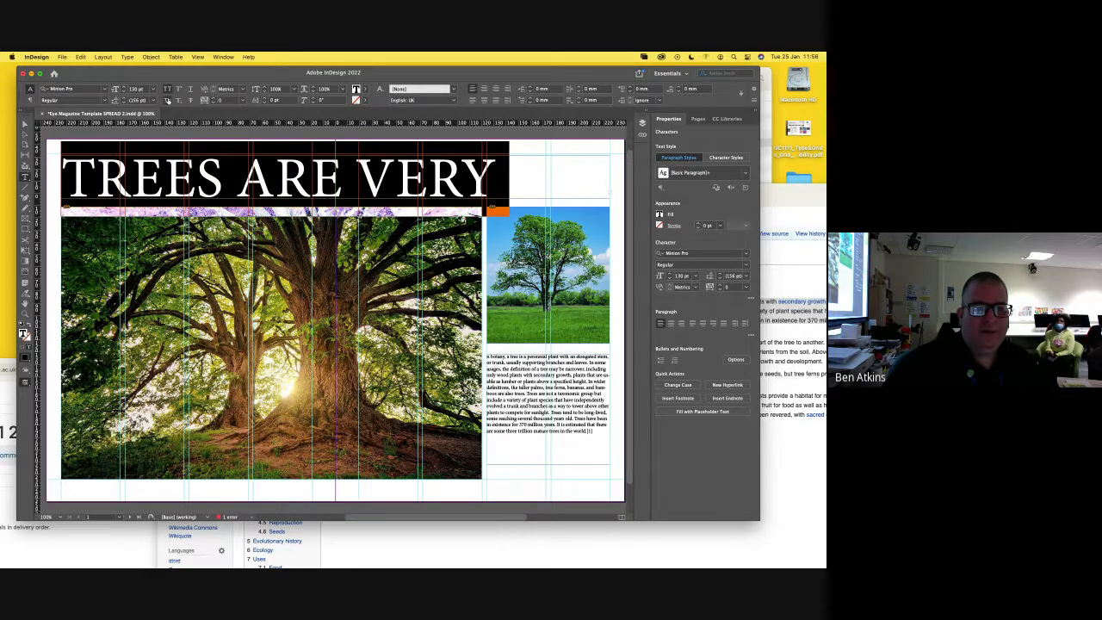
left_click(168, 100)
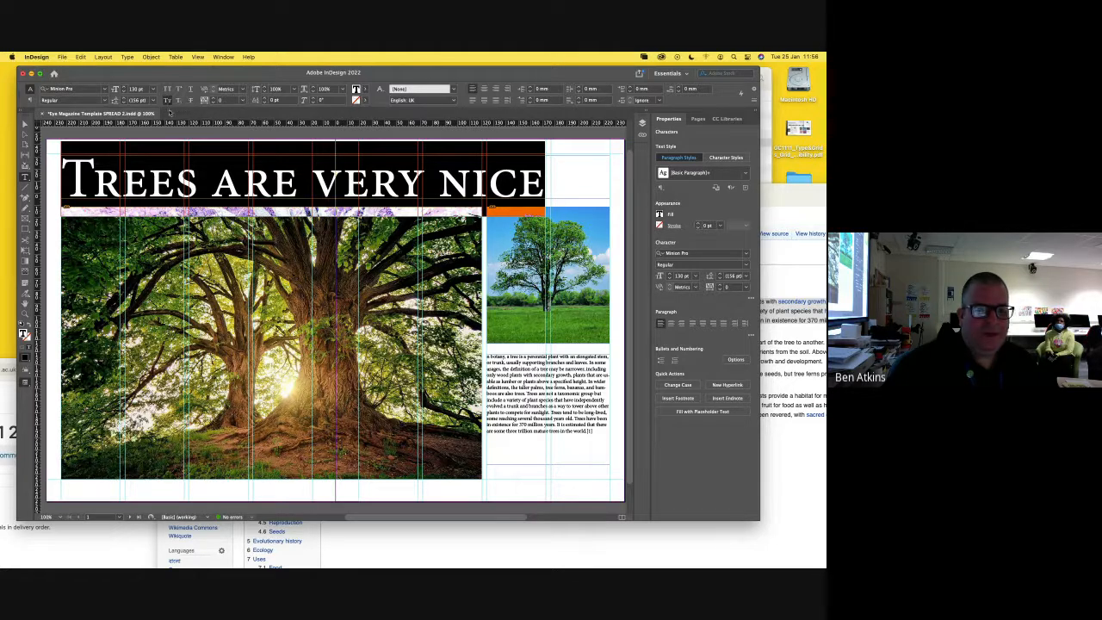
left_click(168, 101)
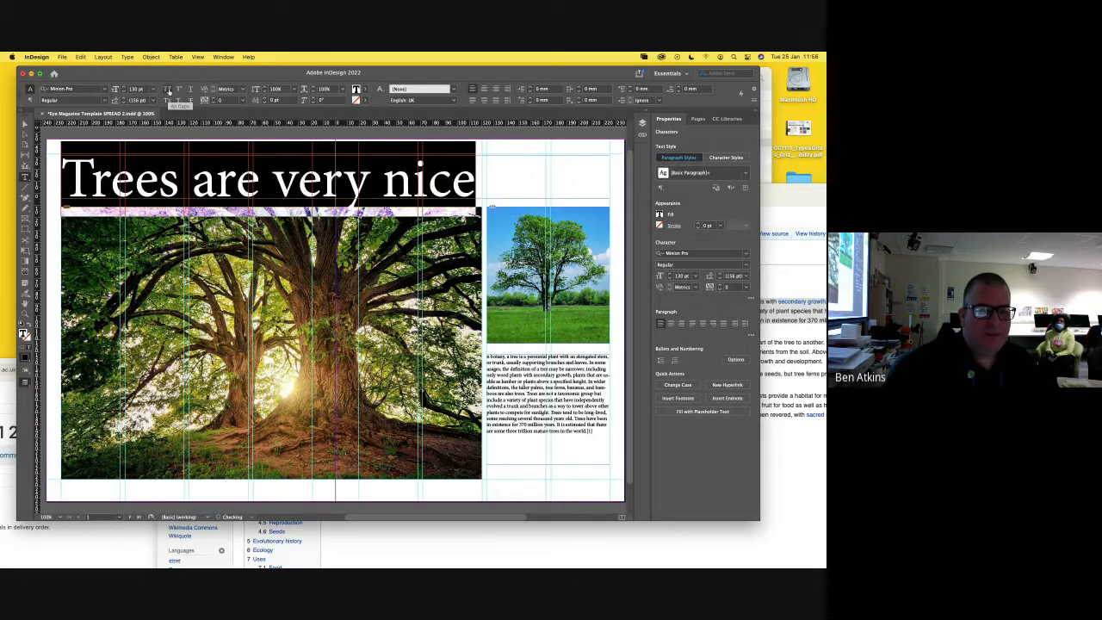
left_click(168, 89)
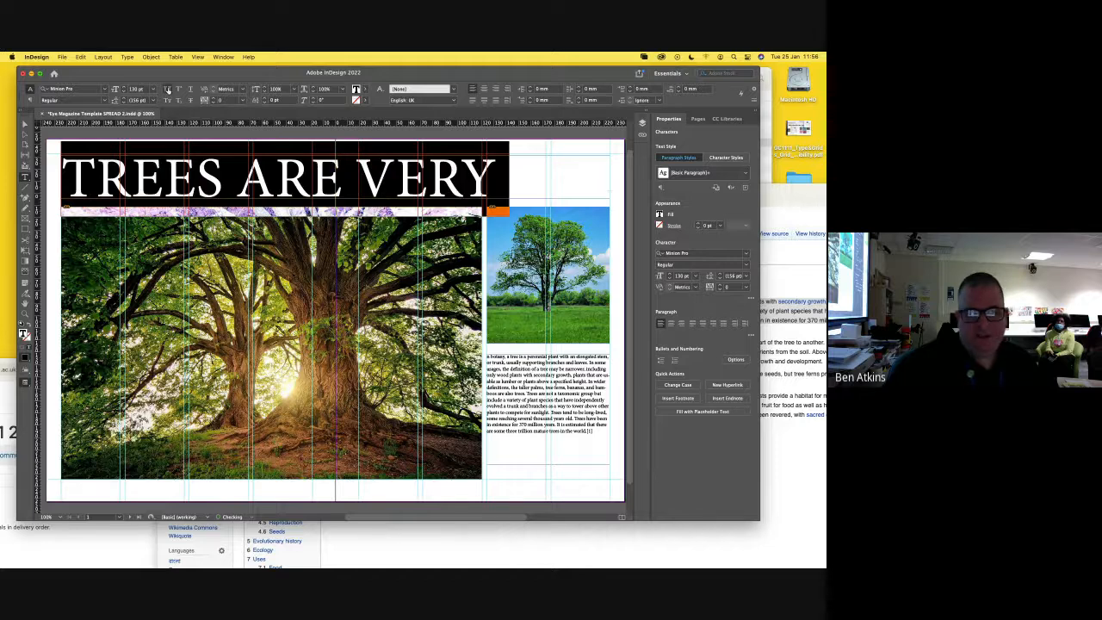
left_click(226, 173)
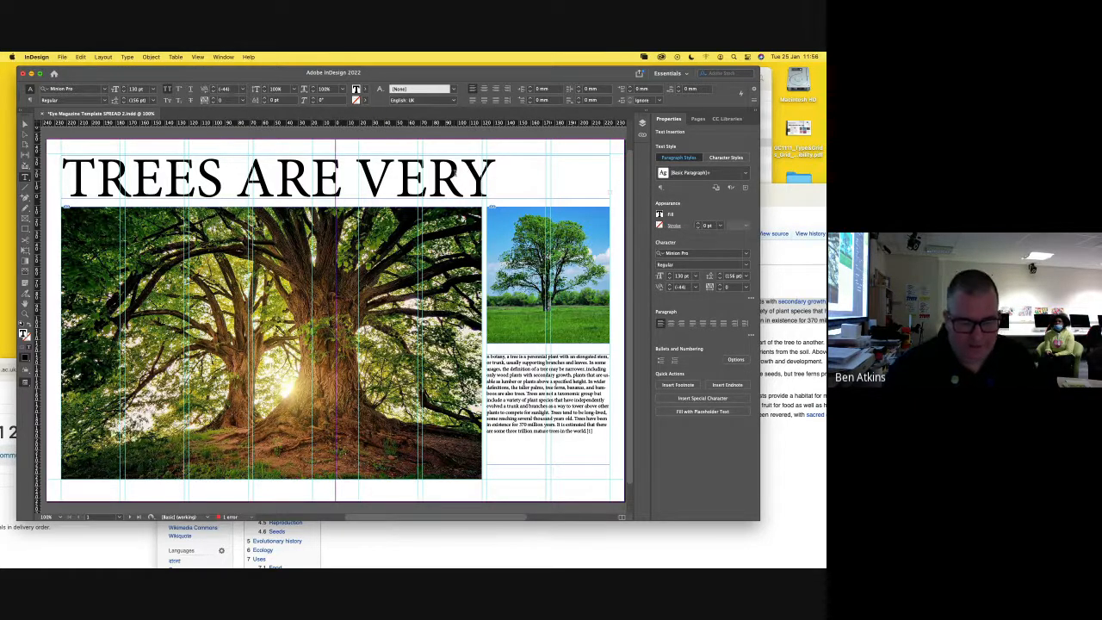
- Reduce the all-caps headline to 125 pt and further to 120 pt so it fits across the spread
triple_click(457, 177)
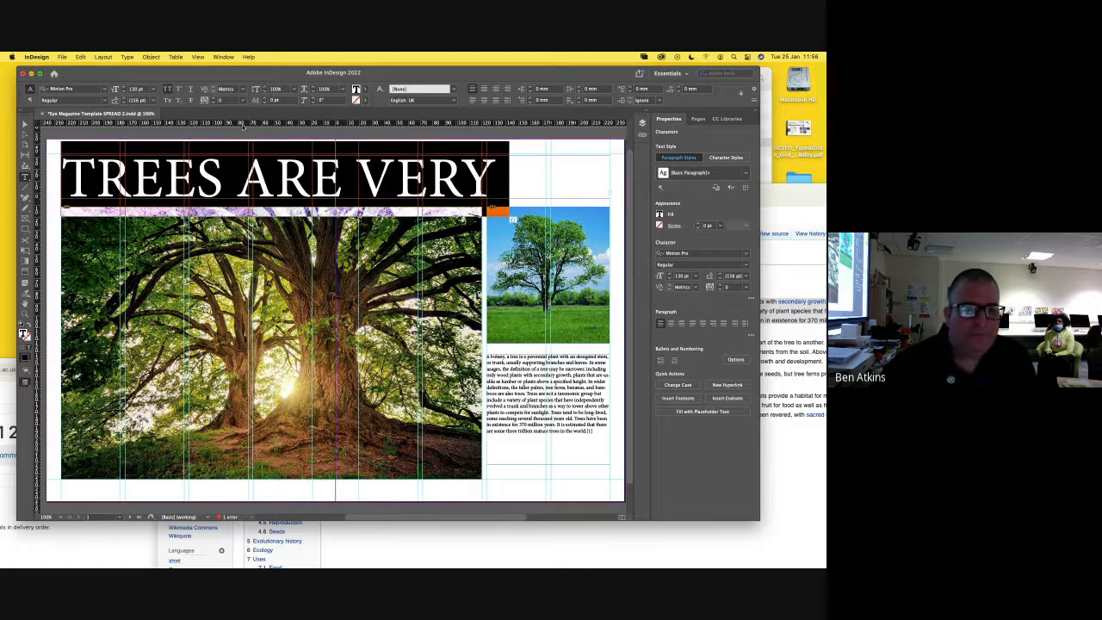
left_click_drag(147, 90, 124, 89)
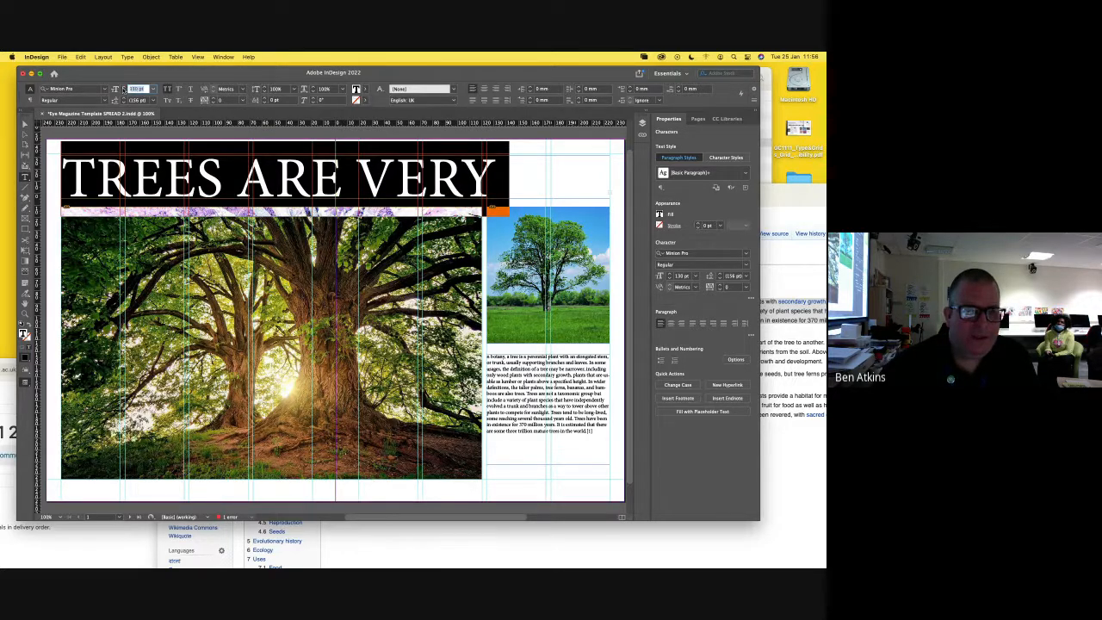
type("1")
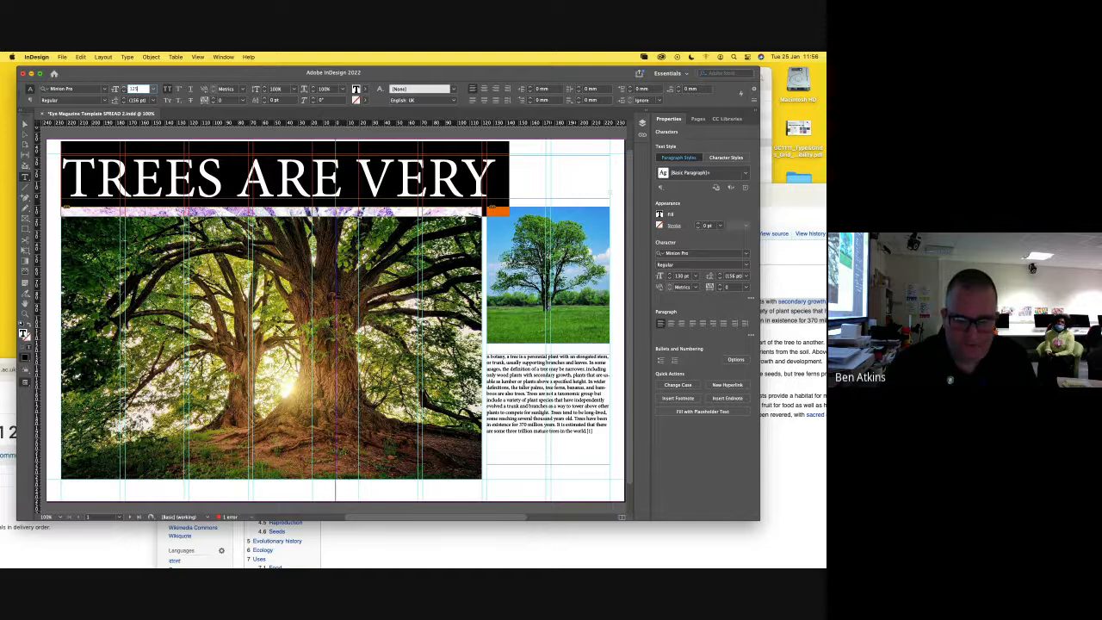
type("25")
key("Return")
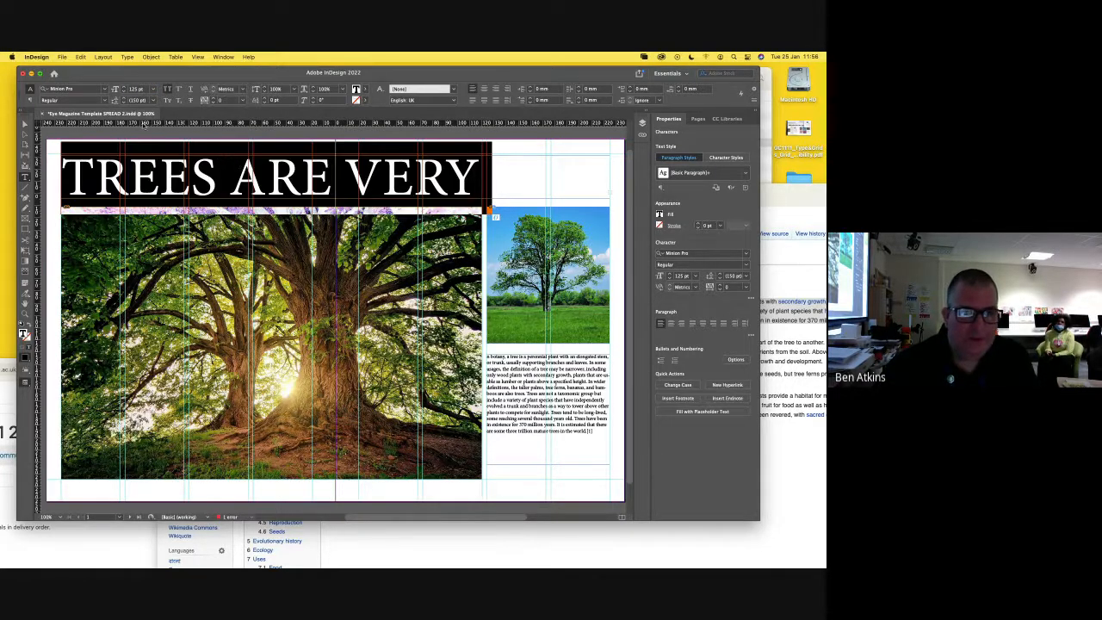
left_click(135, 90)
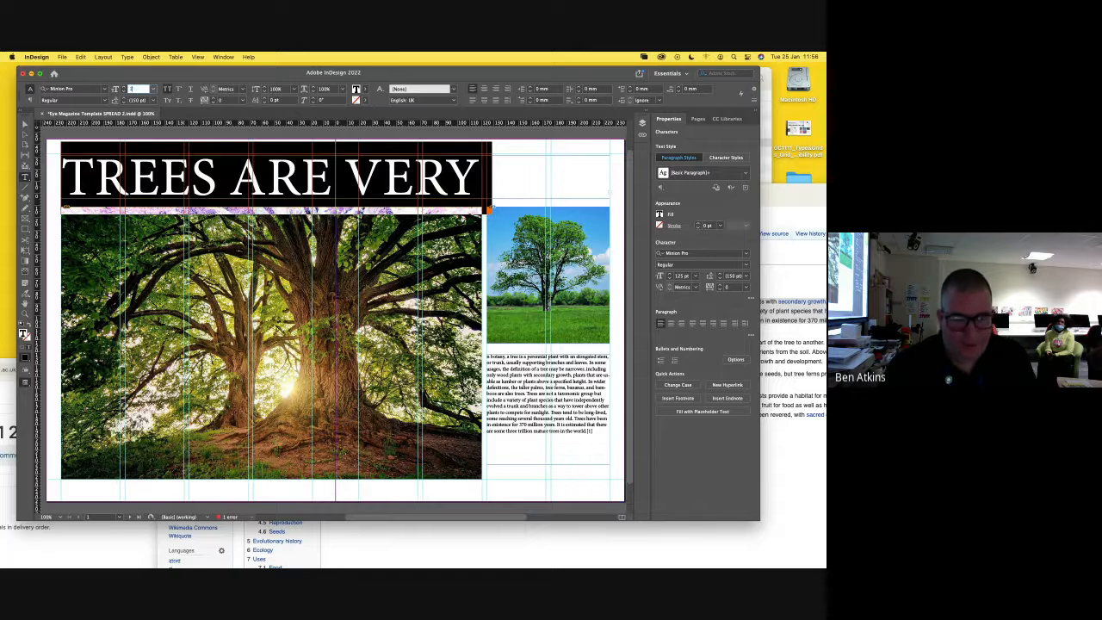
key("Return")
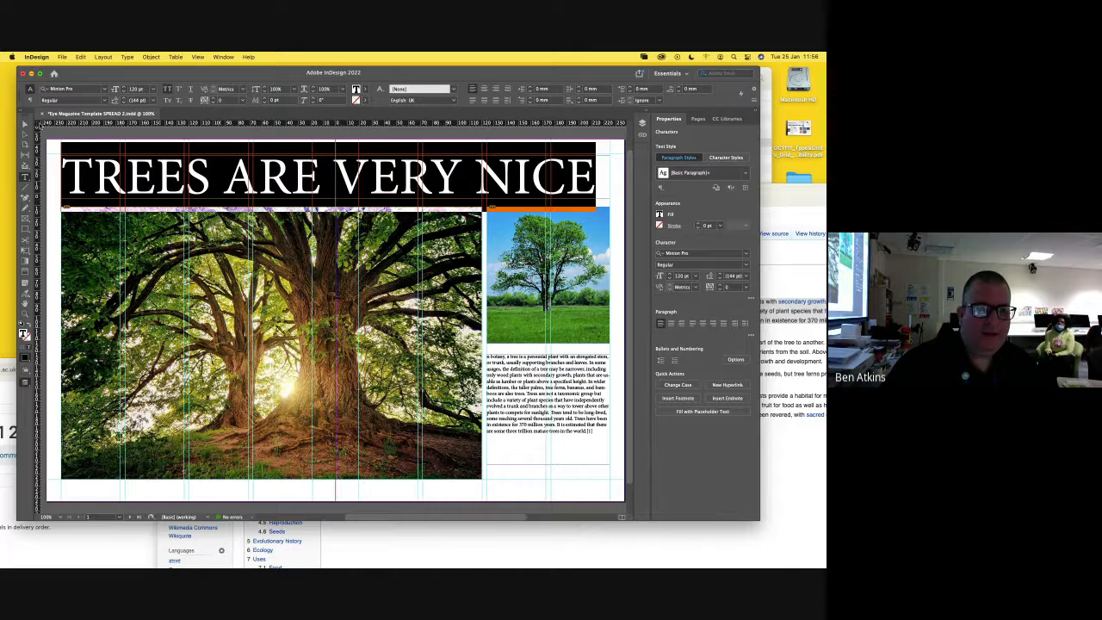
left_click(25, 124)
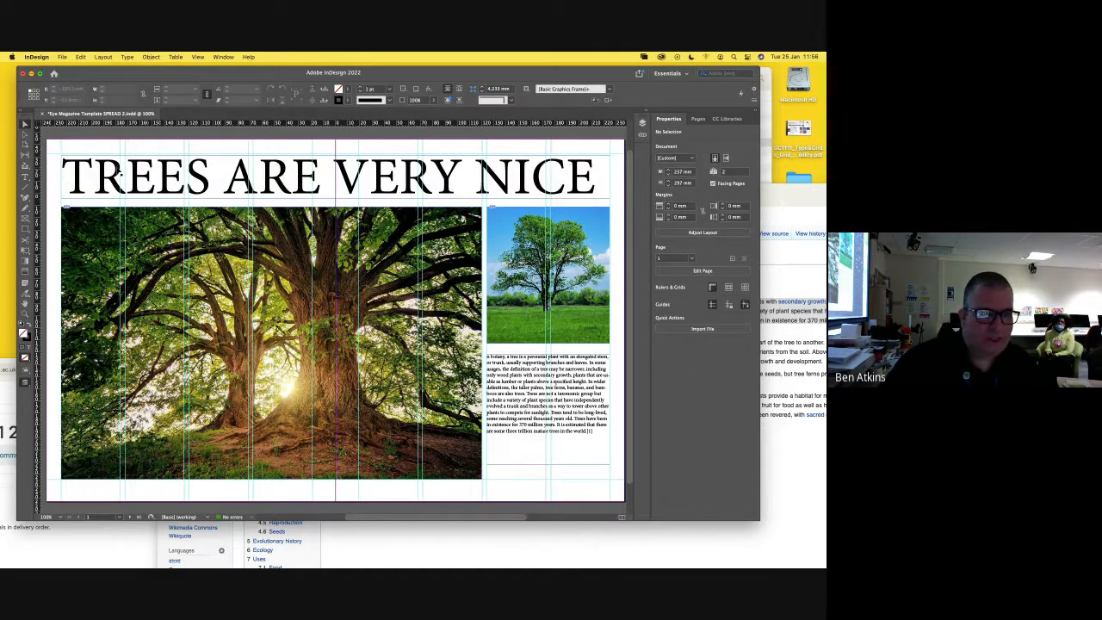
- Change the whole headline's font to Impact and deselect the text
left_click(25, 177)
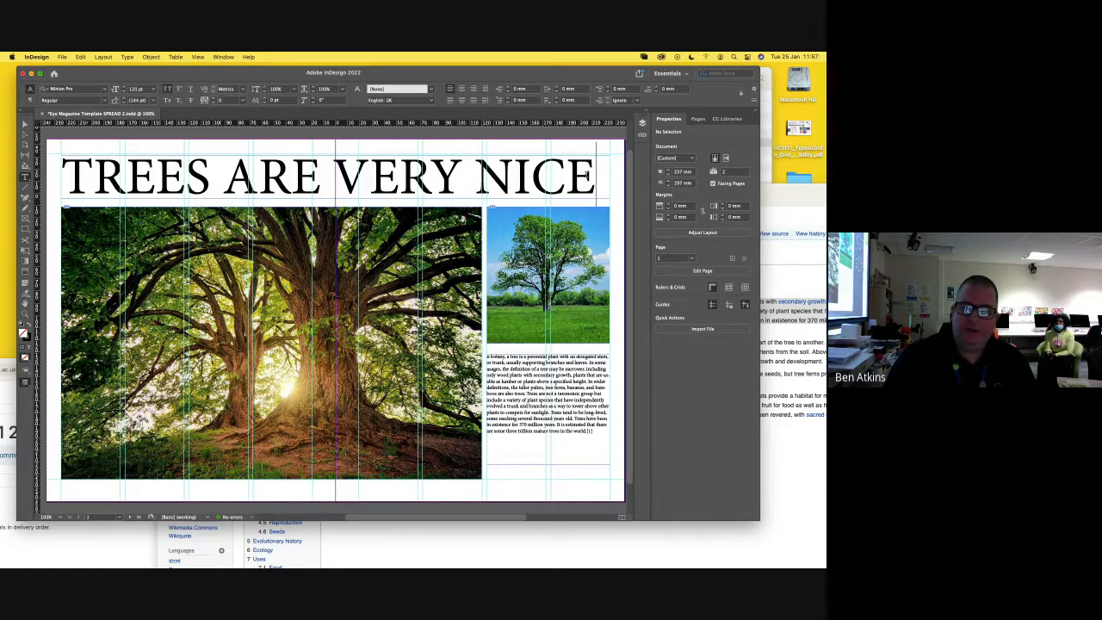
left_click_drag(590, 177, 258, 177)
left_click(260, 176)
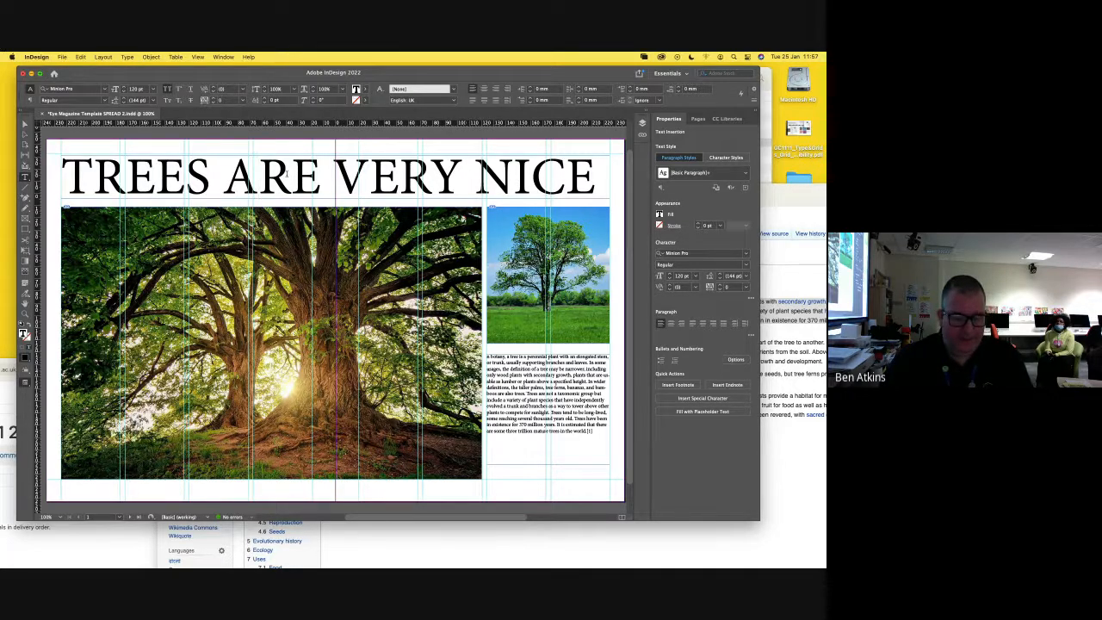
key("super+a")
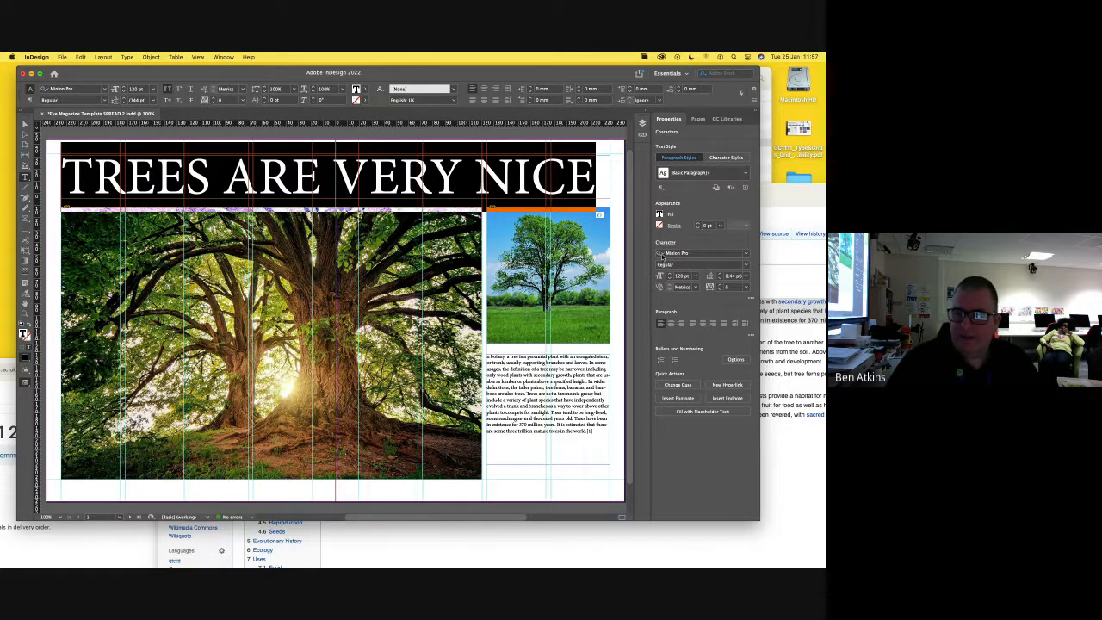
left_click(746, 256)
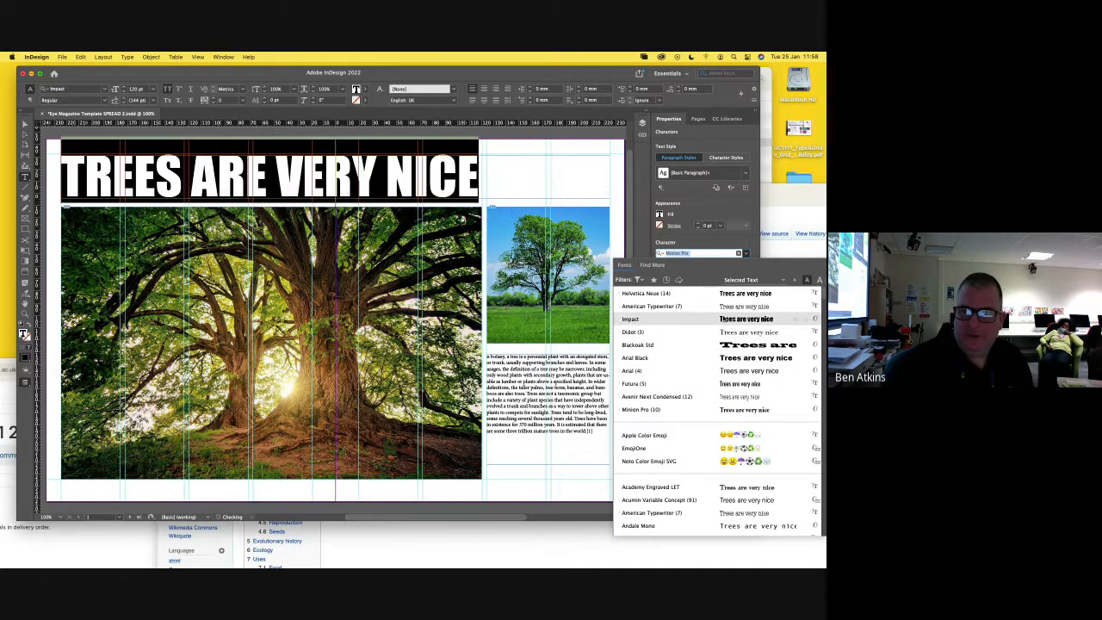
left_click(726, 321)
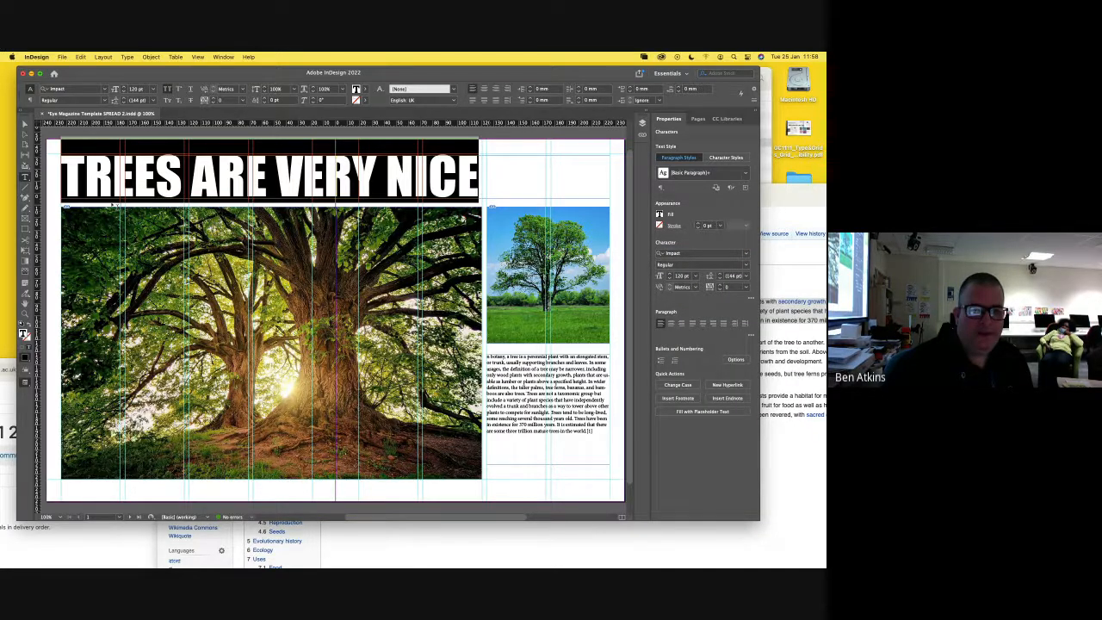
left_click(175, 183)
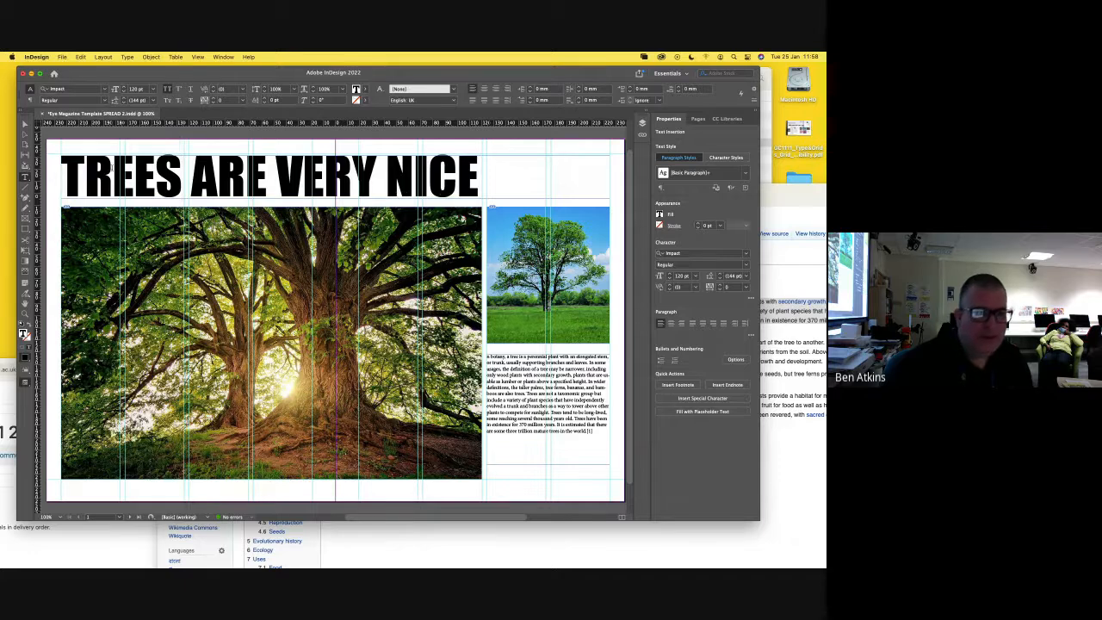
left_click(24, 121)
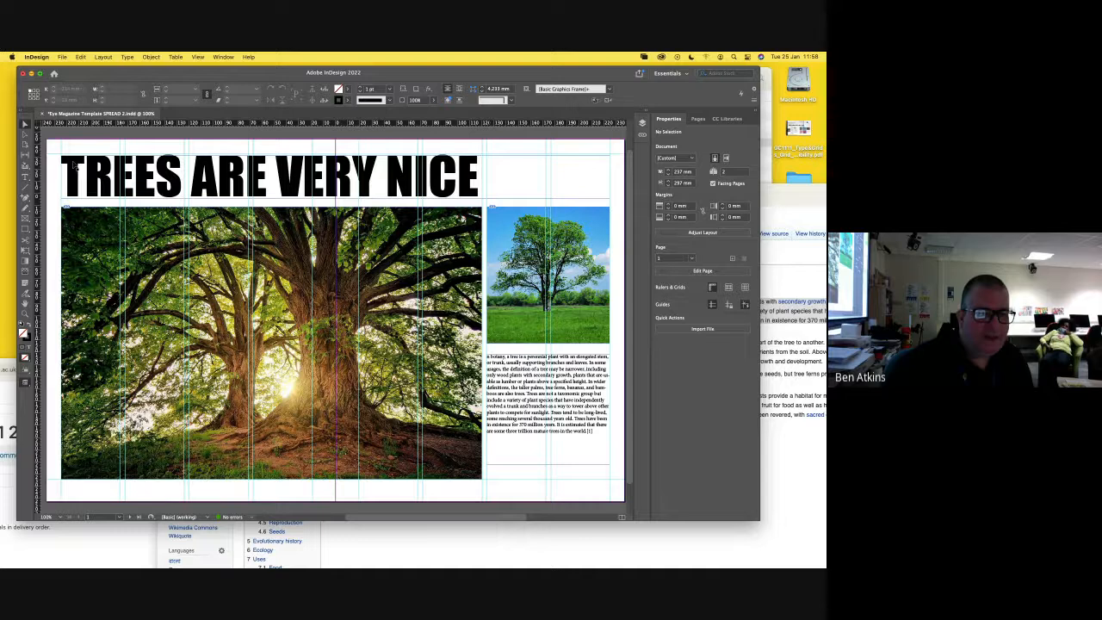
- Align the headline frame with the upper margin guide at Y -32.5 mm, set its height to 37 mm and deselect it
left_click(75, 169)
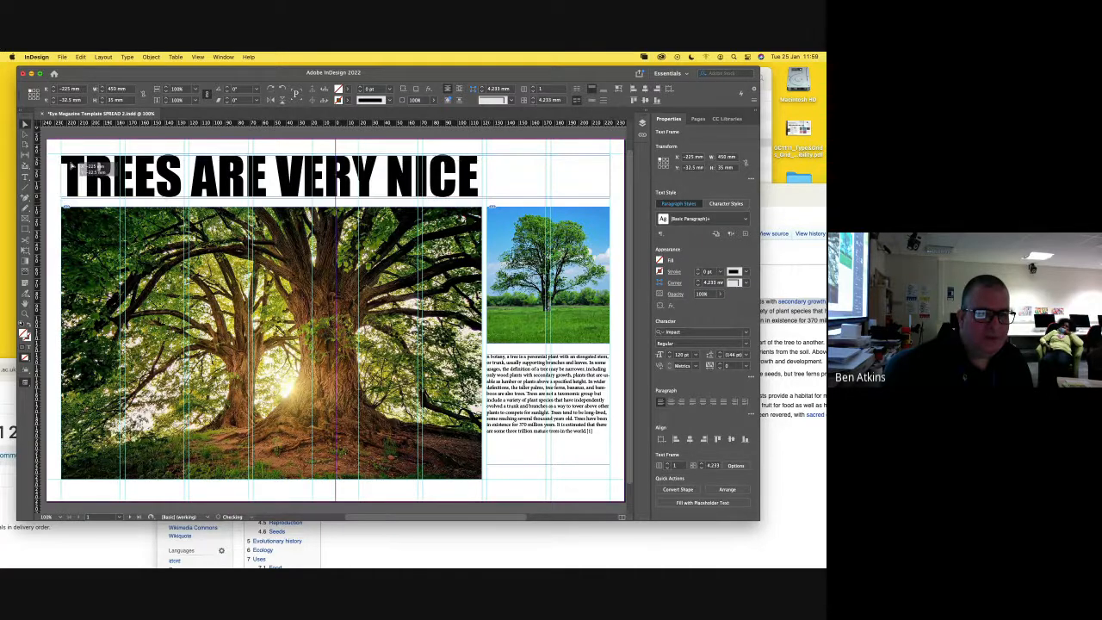
left_click_drag(72, 166, 73, 164)
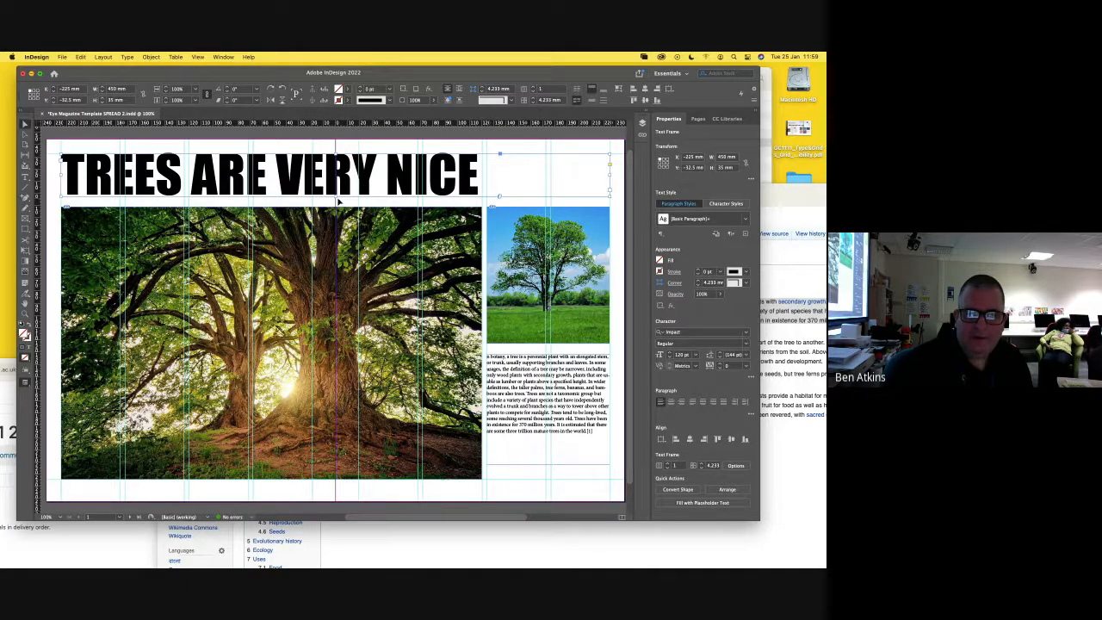
left_click_drag(336, 198, 337, 200)
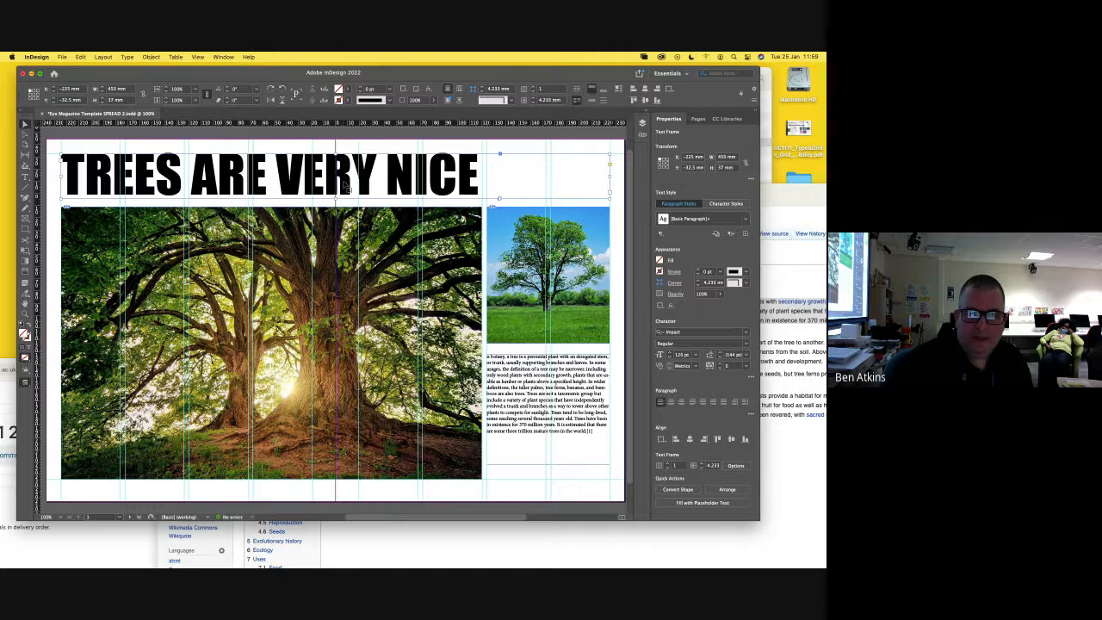
left_click(347, 149)
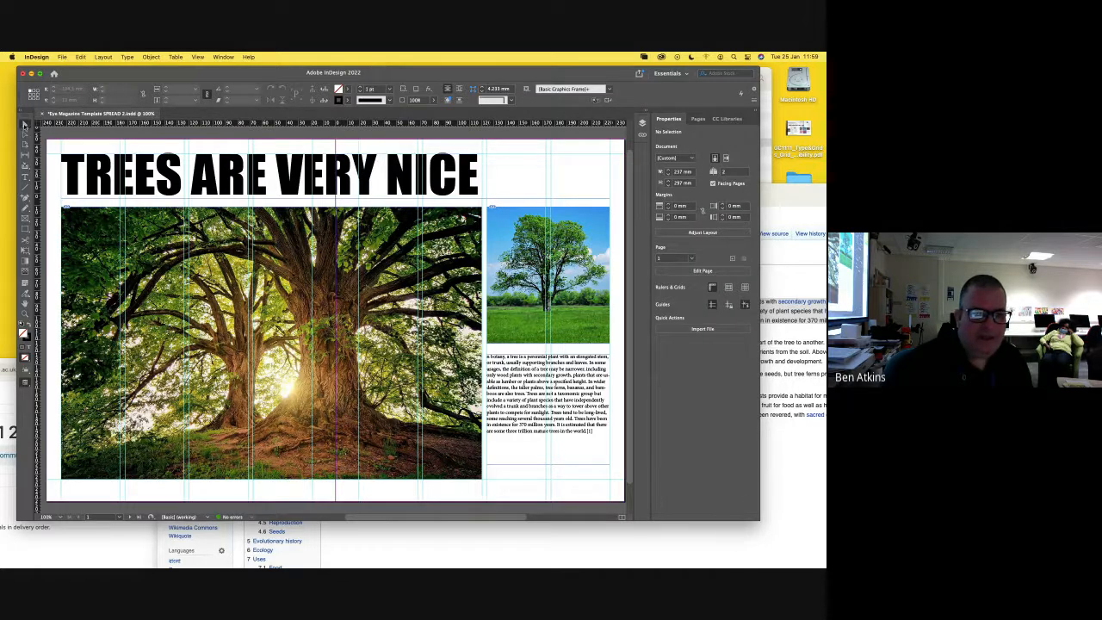
- Move the small tree photo up beside the headline to Y -32.5 mm and the body text frame beneath it to Y 89 mm
left_click(515, 223)
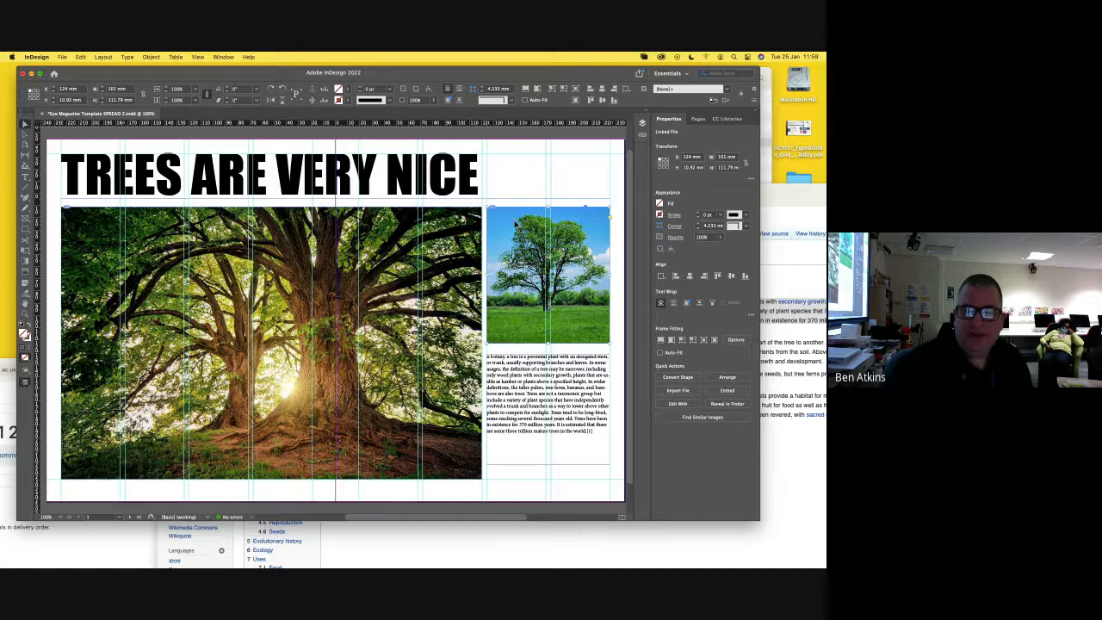
left_click_drag(515, 222, 515, 173)
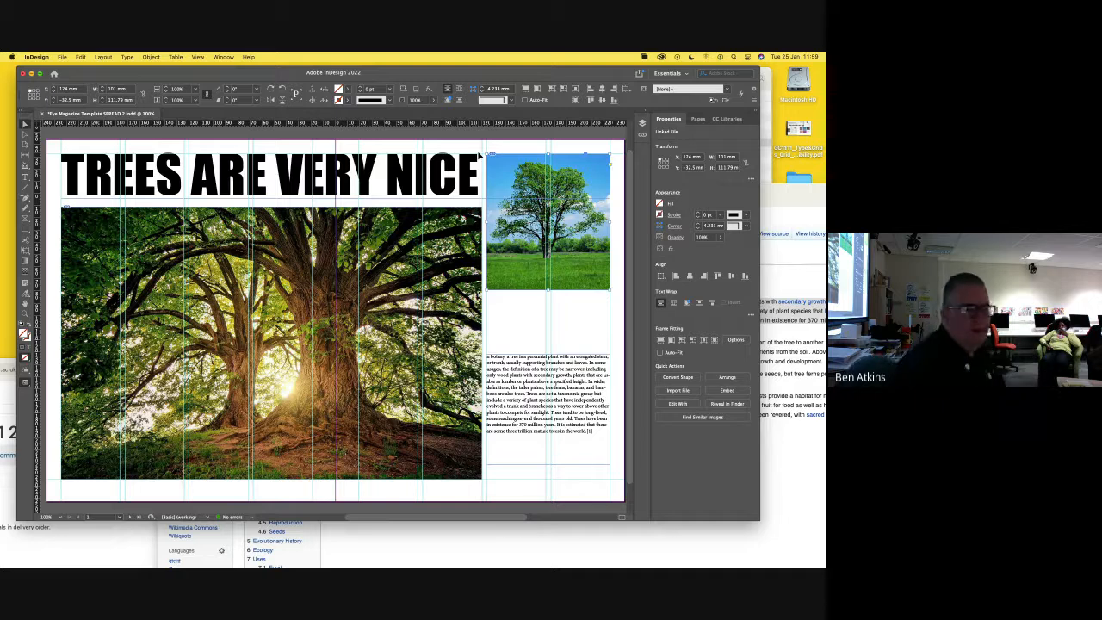
left_click(618, 183)
left_click(521, 375)
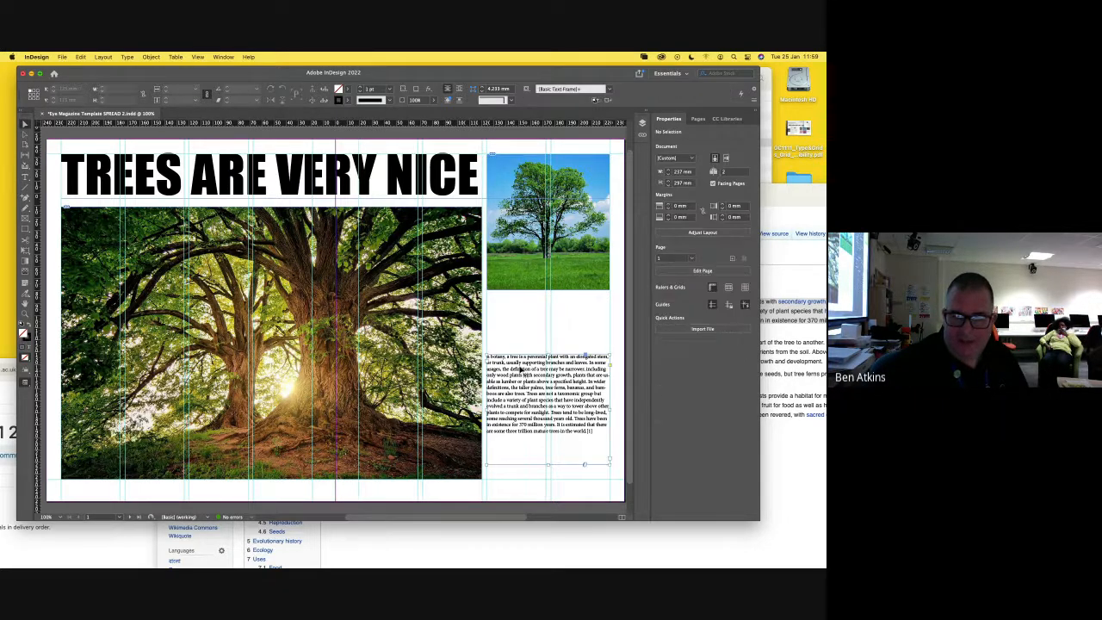
left_click_drag(521, 376, 523, 323)
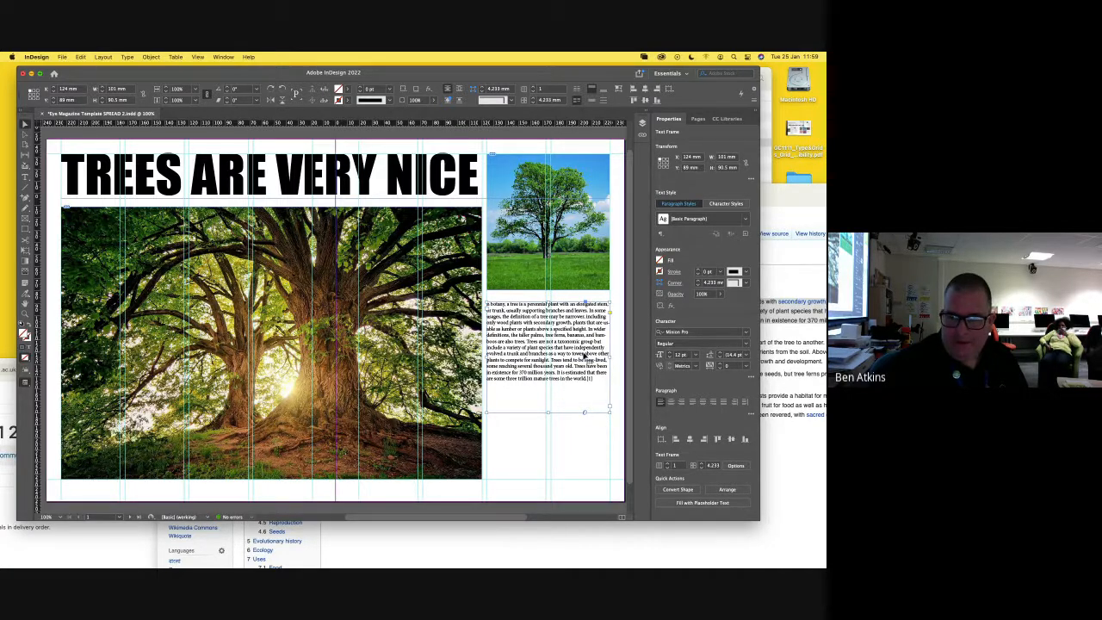
- Add the missing capital "I" at the start of the body text so it opens with "In botany"
key("t")
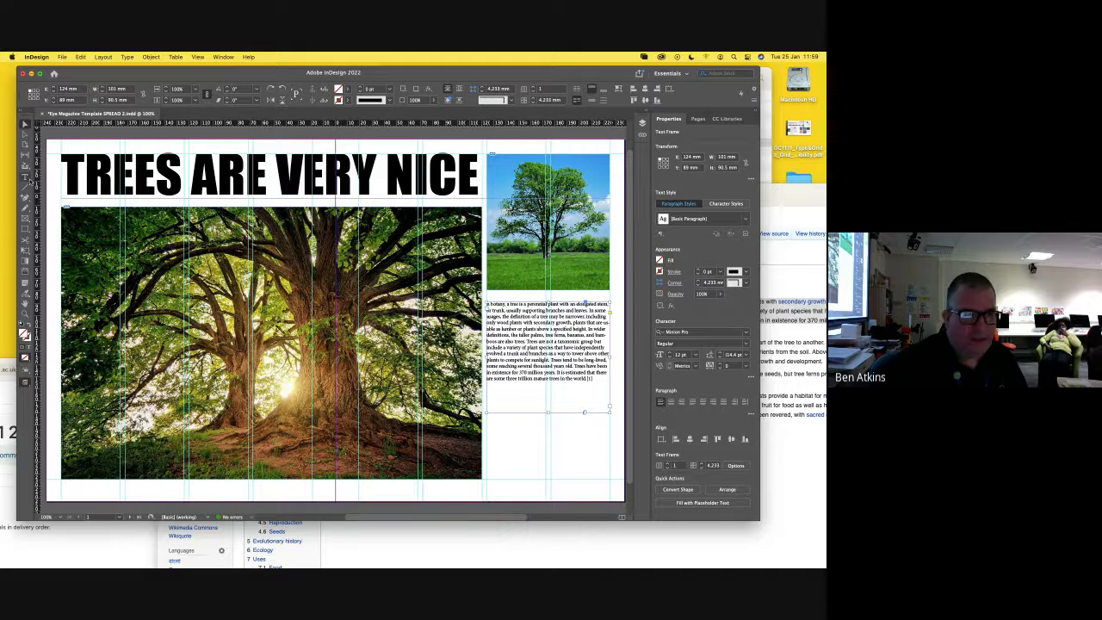
left_click(529, 321)
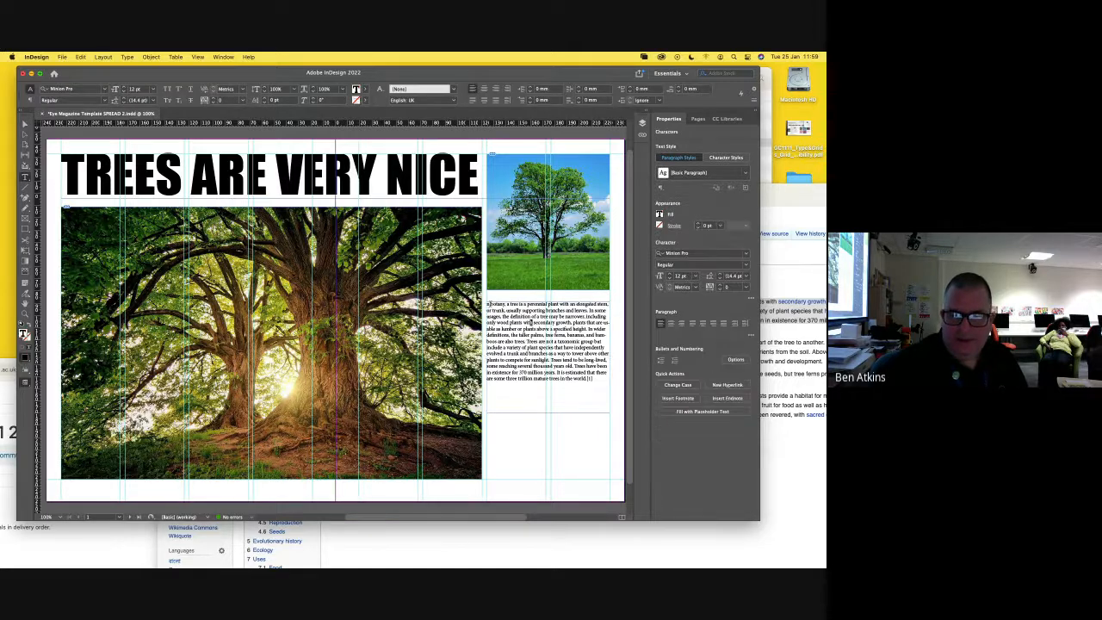
type("I")
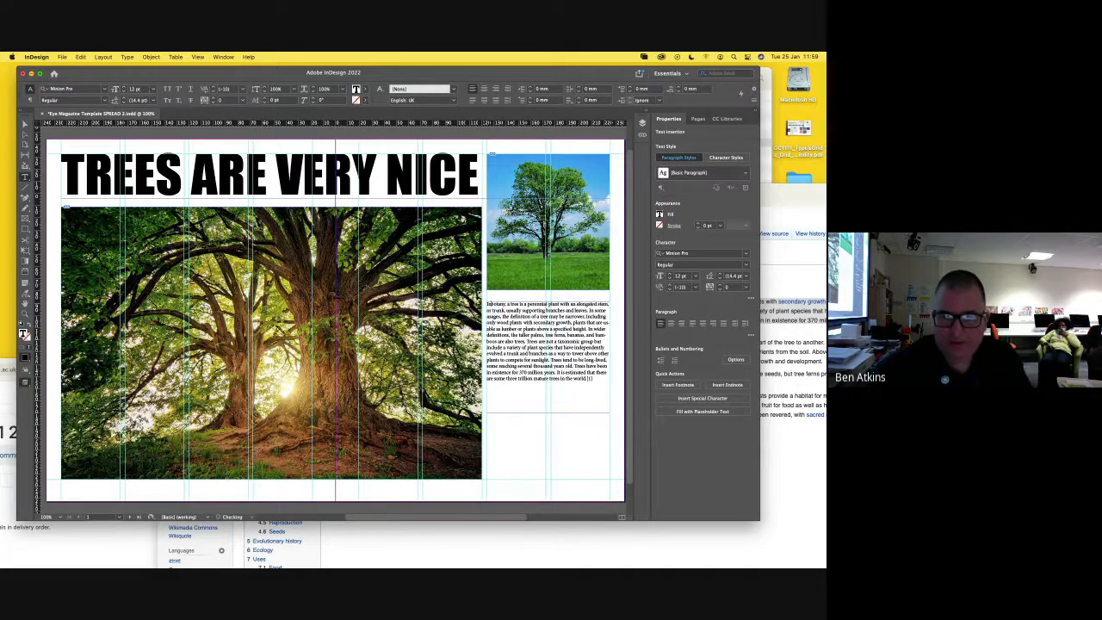
- Change the font of all the body text to Helvetica Neue and deselect it
left_click(507, 316)
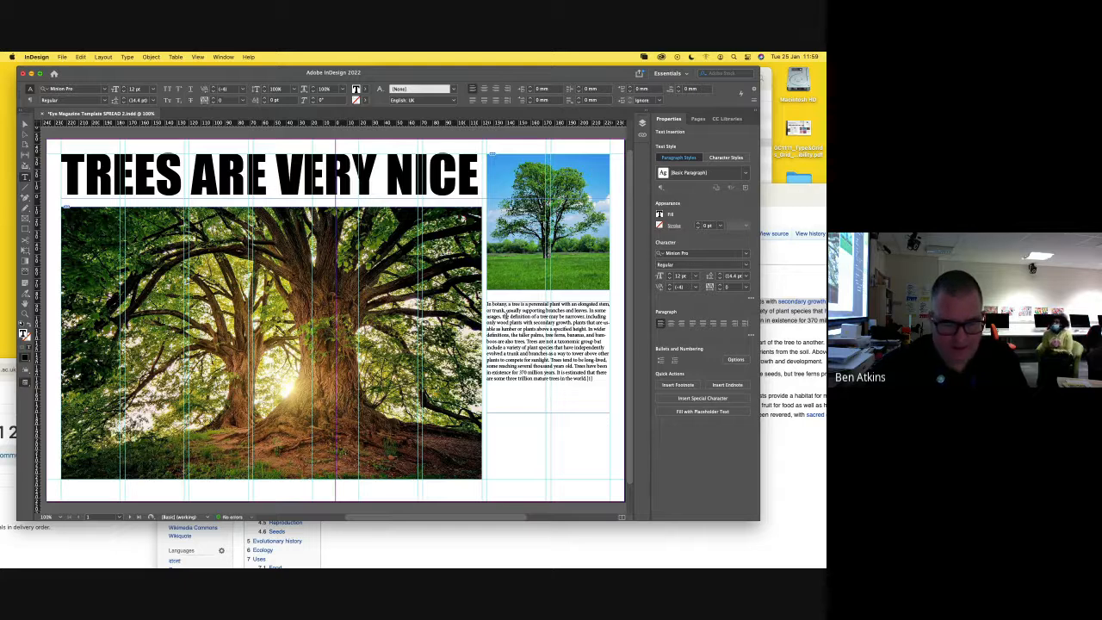
key("super+a")
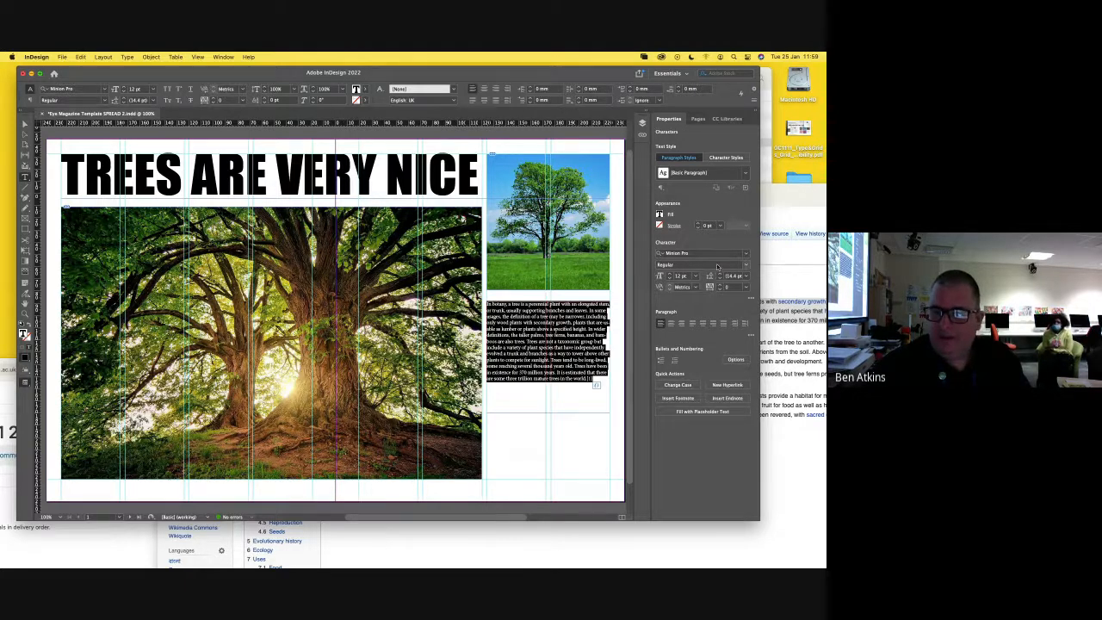
left_click(746, 254)
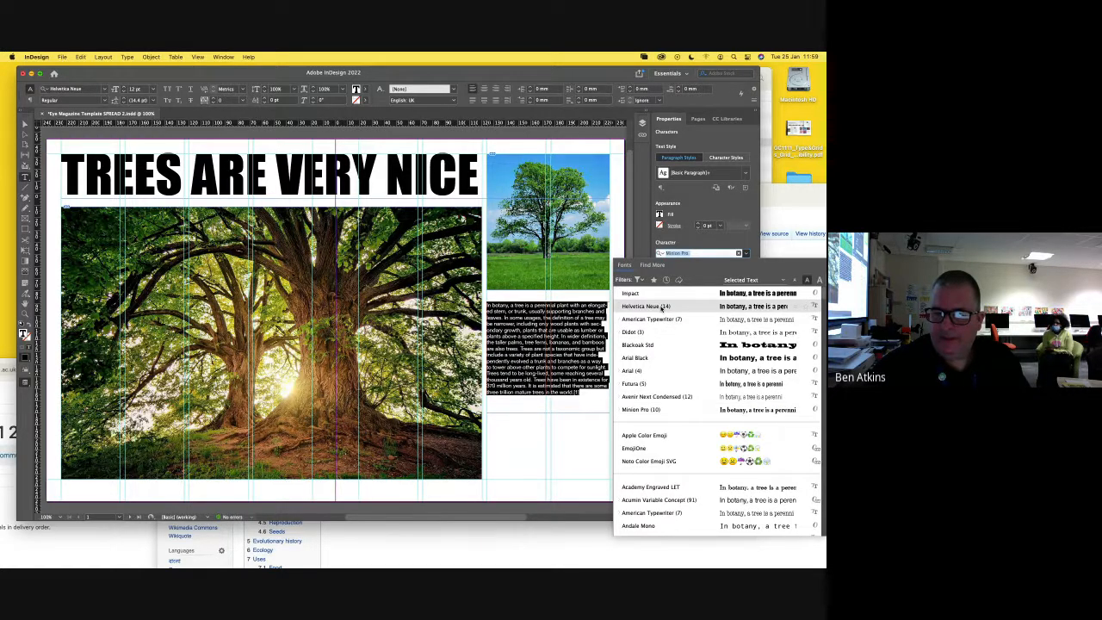
left_click(661, 307)
left_click(588, 343)
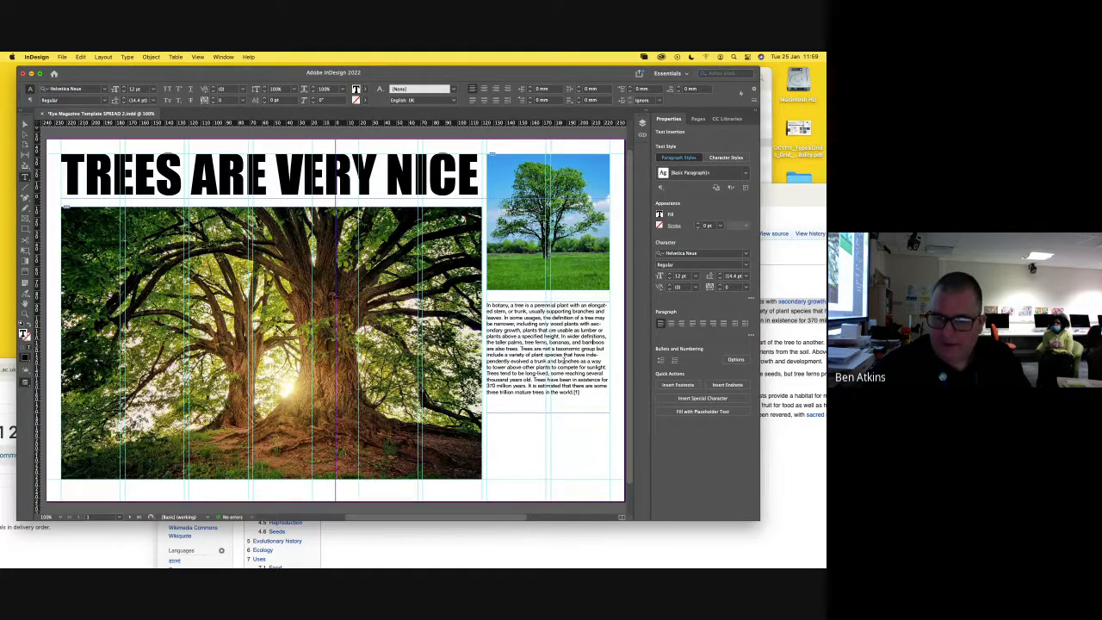
- Delete the "[1]" reference mark at the end of the body text
key("BackSpace")
key("BackSpace")
key("BackSpace")
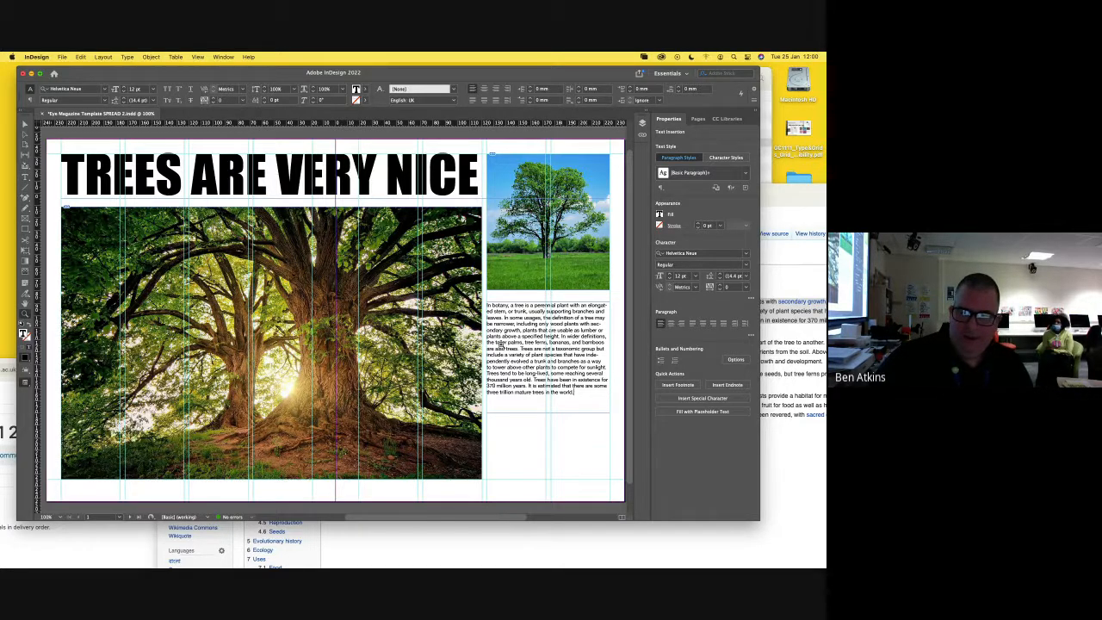
- Examine the body text closely, checking its letterforms, alignment with the column guide and line endings
key("super+equal")
key("super+equal")
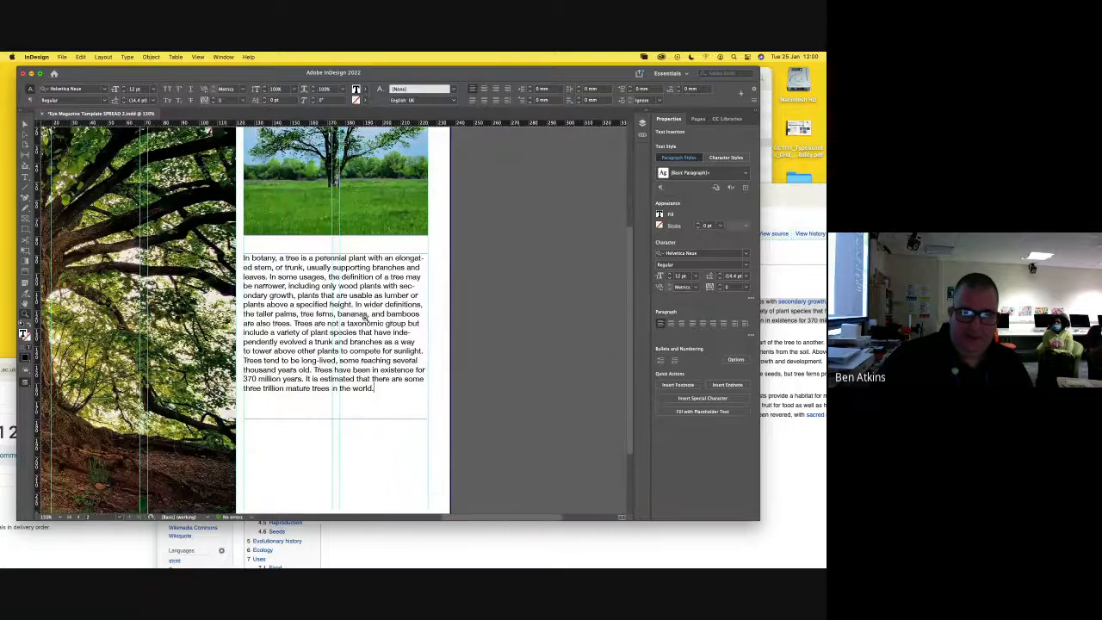
key("super+equal")
key("super+equal")
key("super+equal")
key("super+equal")
key("super+equal")
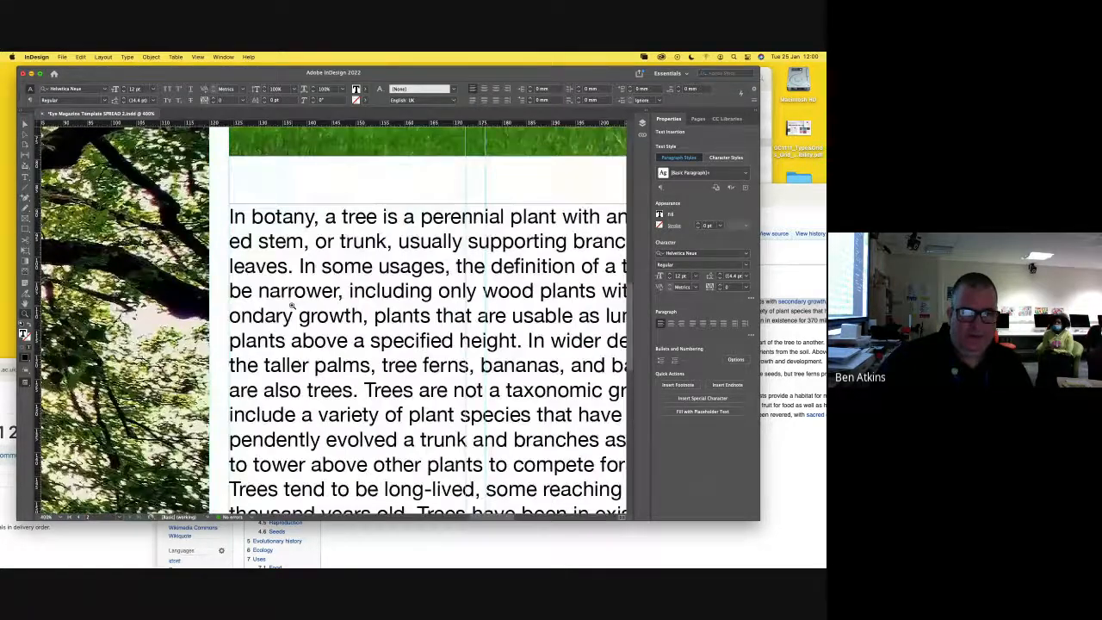
key("super+equal")
key("super+equal")
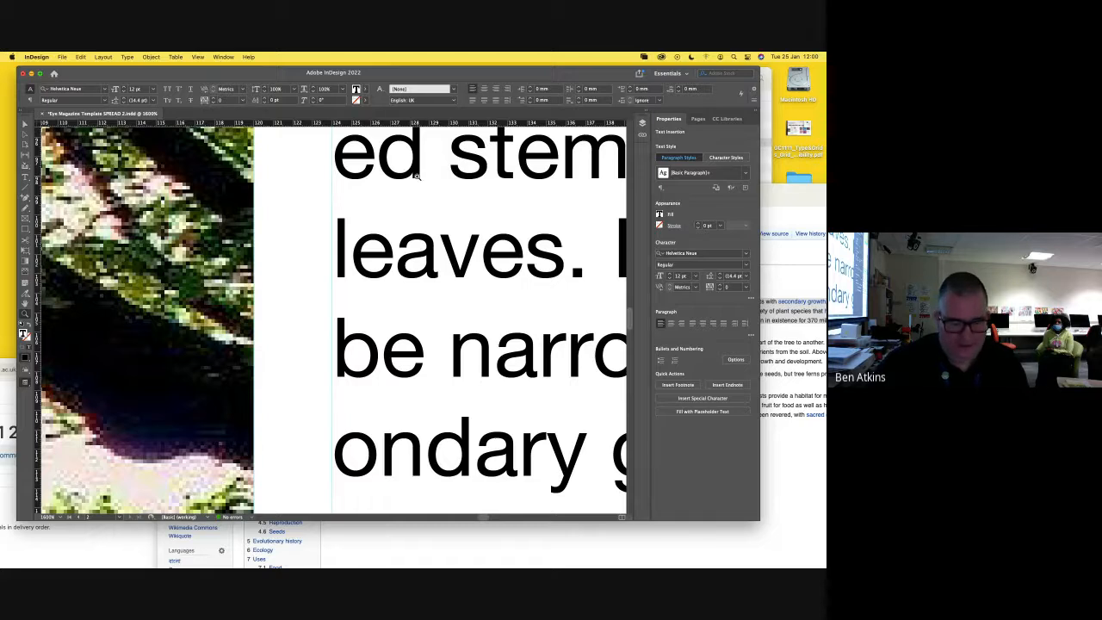
key("super+minus")
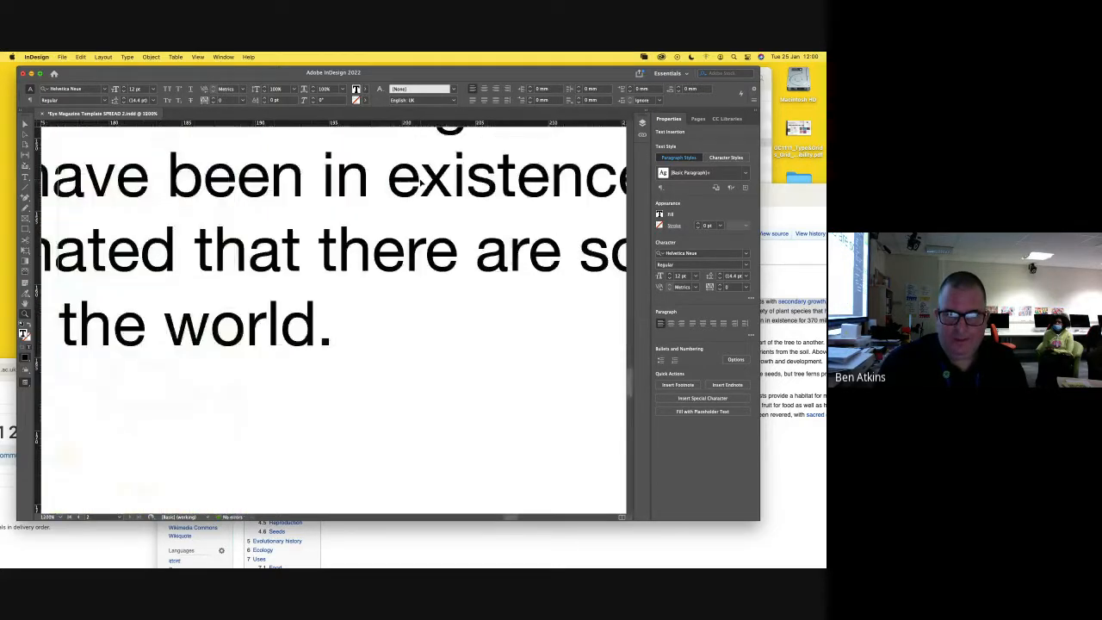
key("super+minus")
key("super+minus")
key("super+minus")
key("super+minus")
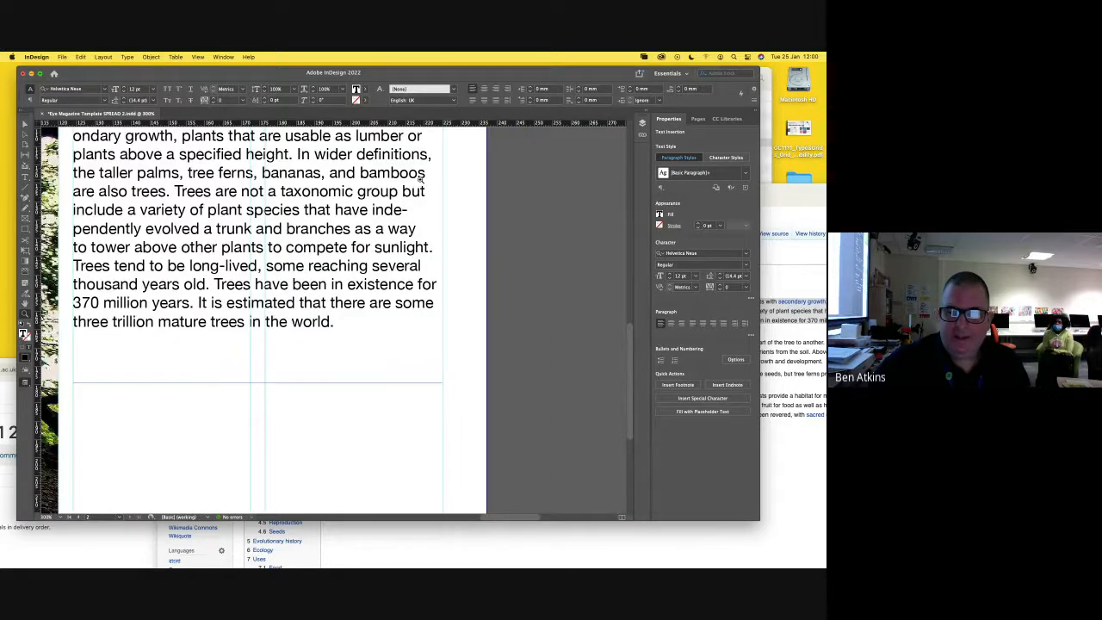
- Insert forced line breaks before "elongated" and "branches" in the body text to remove their hyphenation
left_click_drag(629, 333, 631, 296)
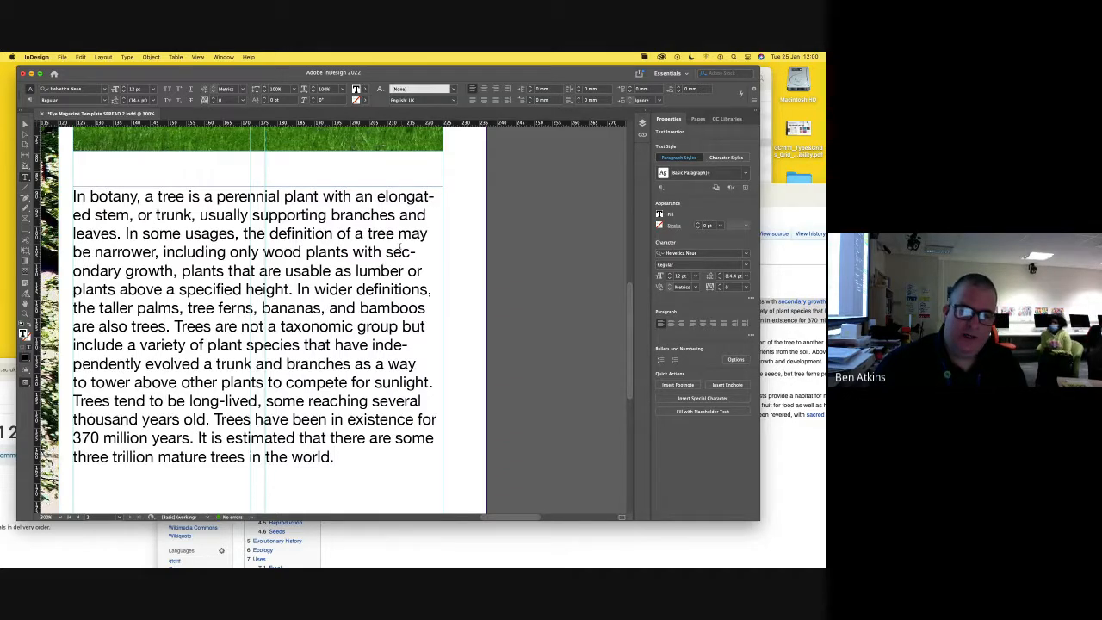
left_click(376, 196)
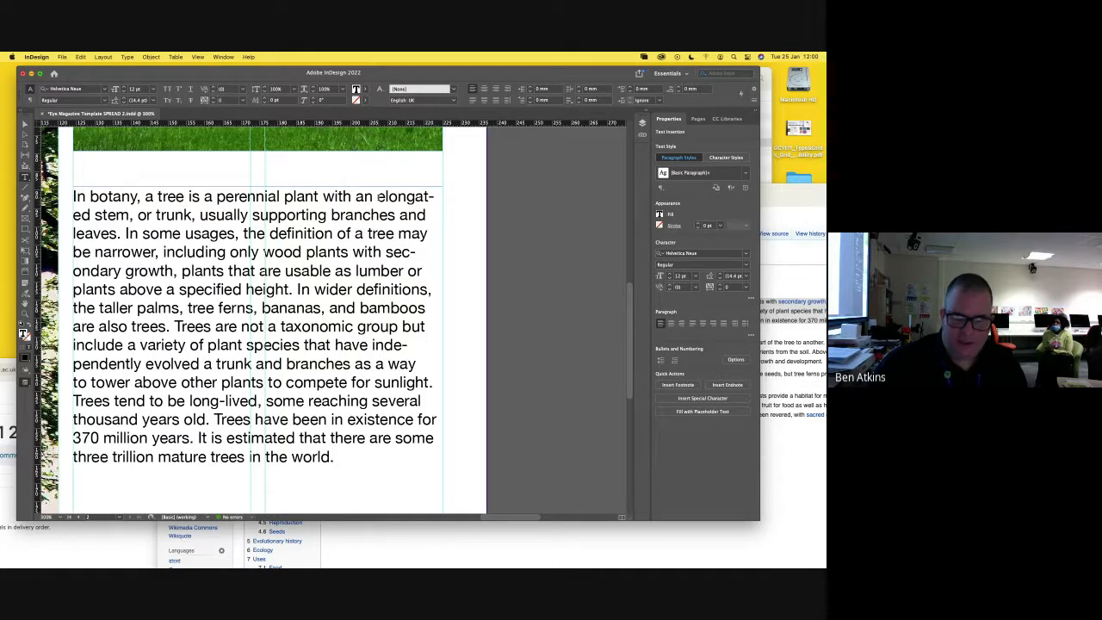
key("Return")
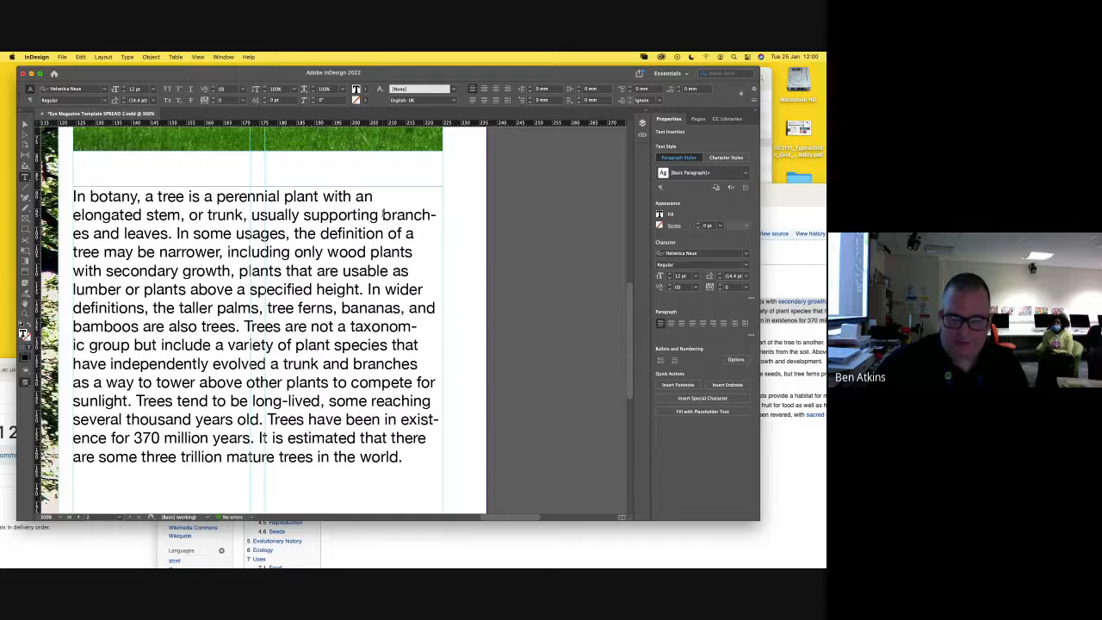
key("shift+Return")
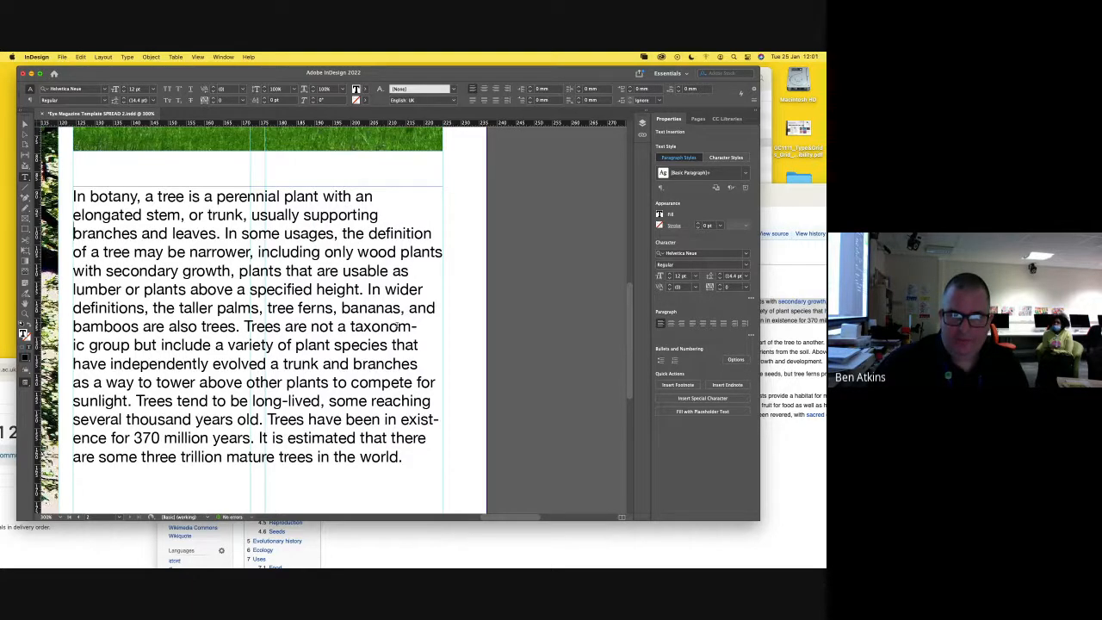
- Insert forced line breaks before "taxonomic", "species" and "estimated" to remove the remaining split words
left_click(352, 327)
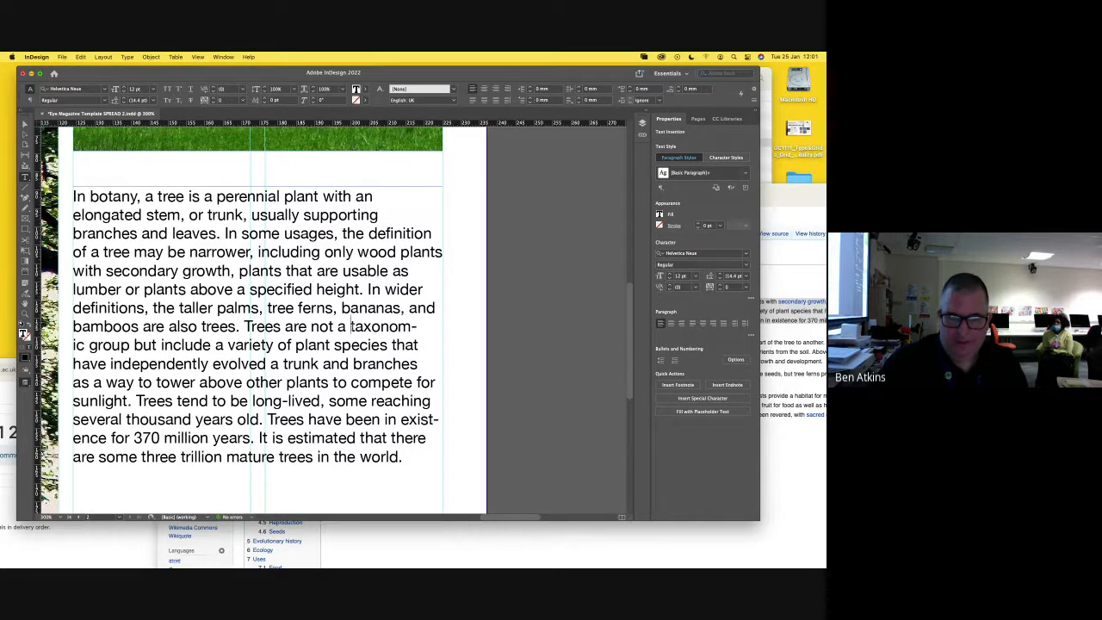
key("shift+Return")
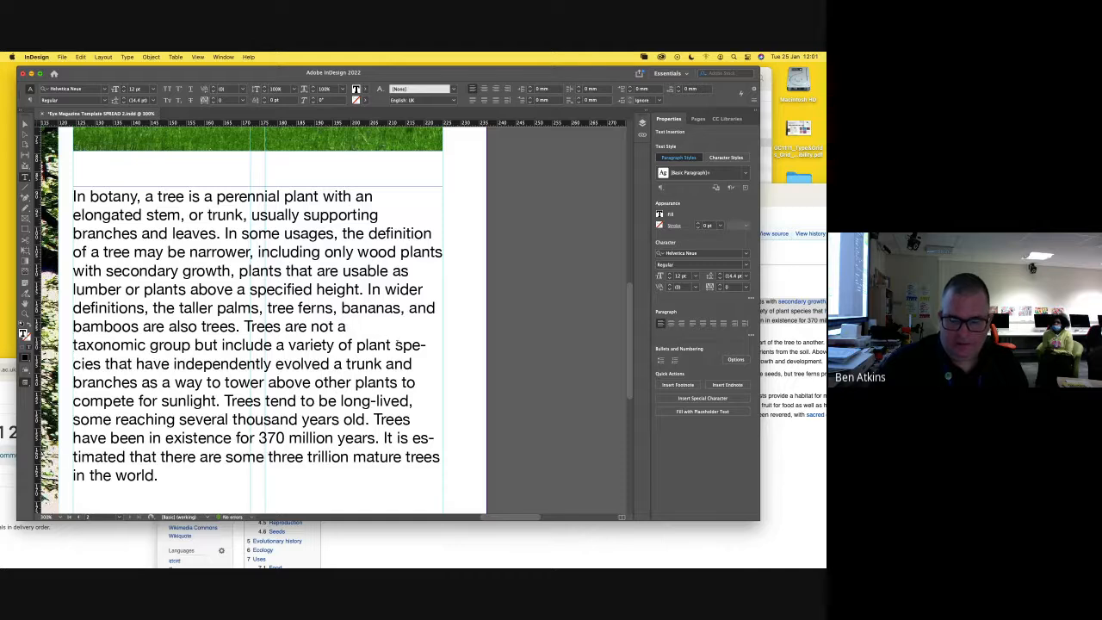
left_click(396, 345)
key("shift+Return")
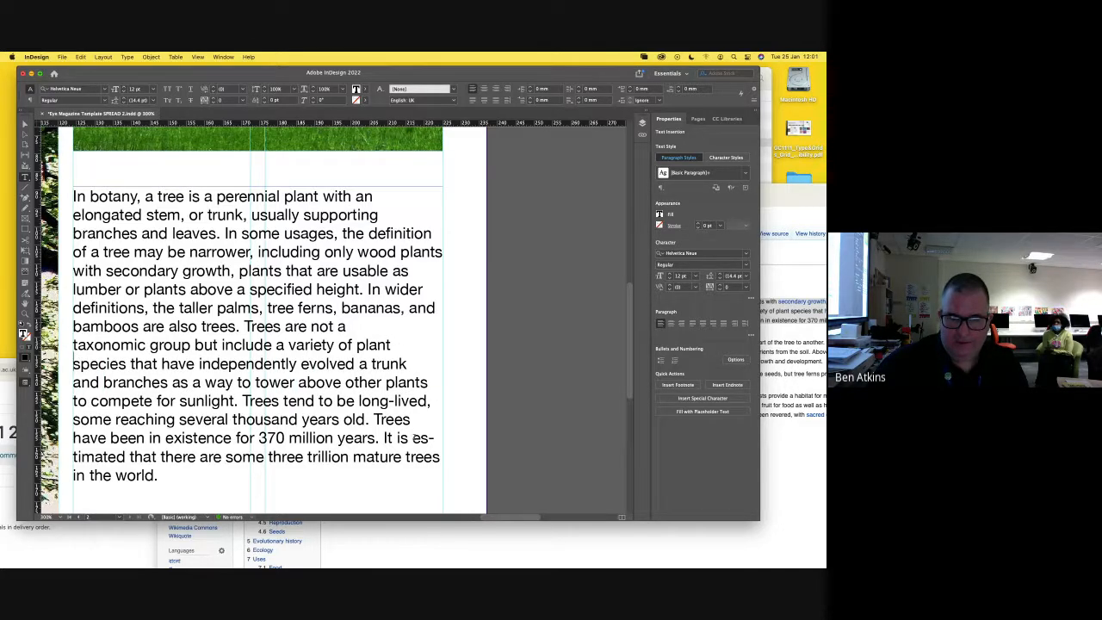
left_click(413, 438)
key("shift+Return")
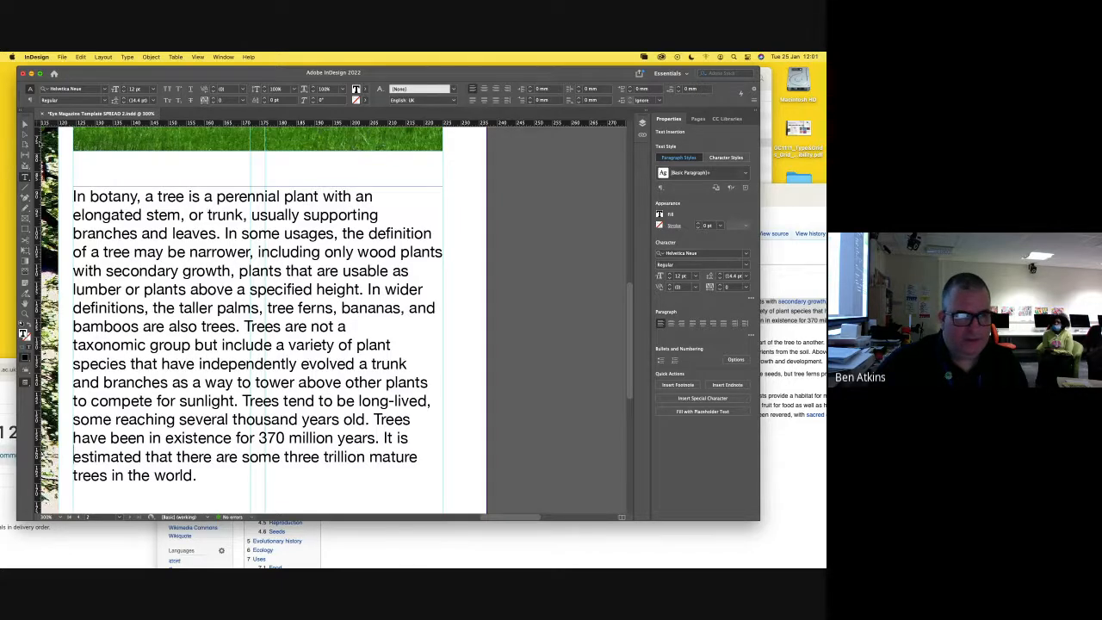
- Leave text editing and review the whole spread at 100% zoom
left_click(25, 125)
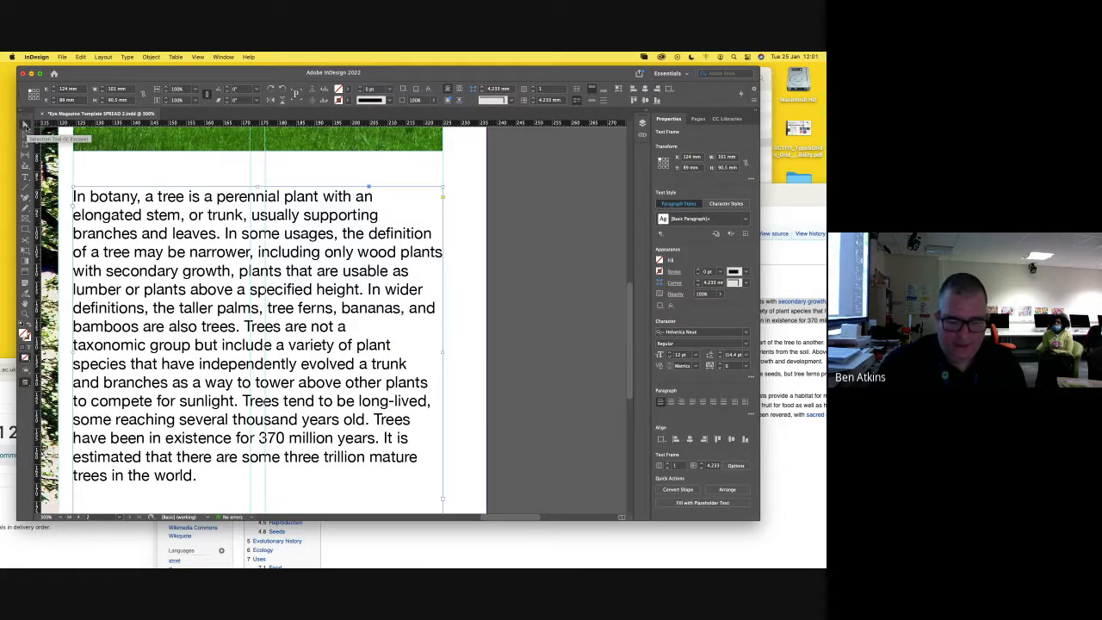
key("super+1")
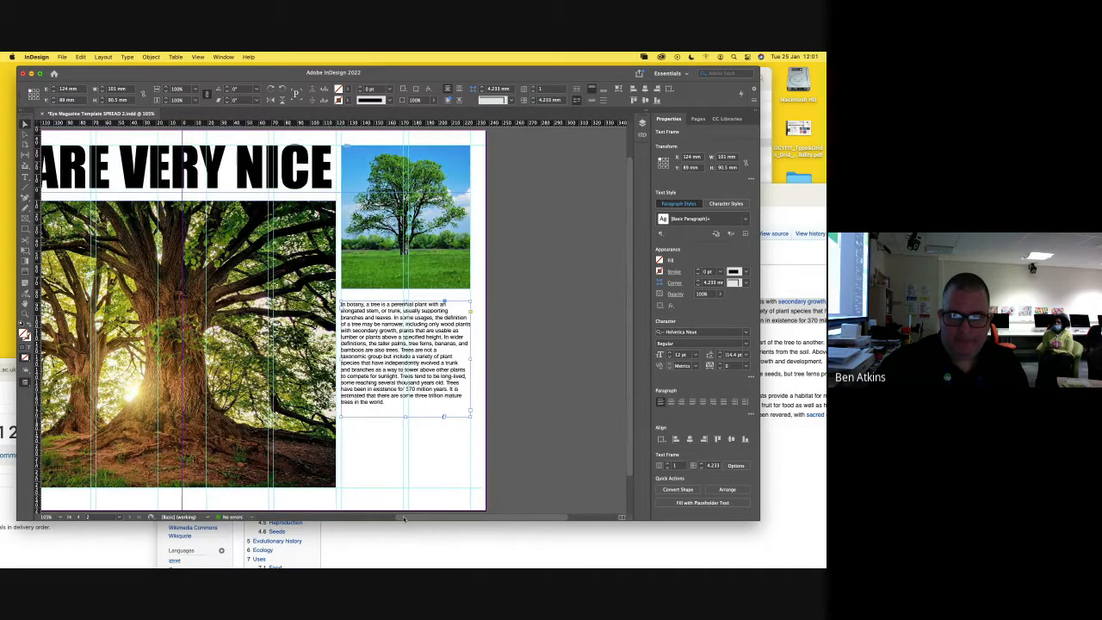
left_click_drag(408, 517, 365, 505)
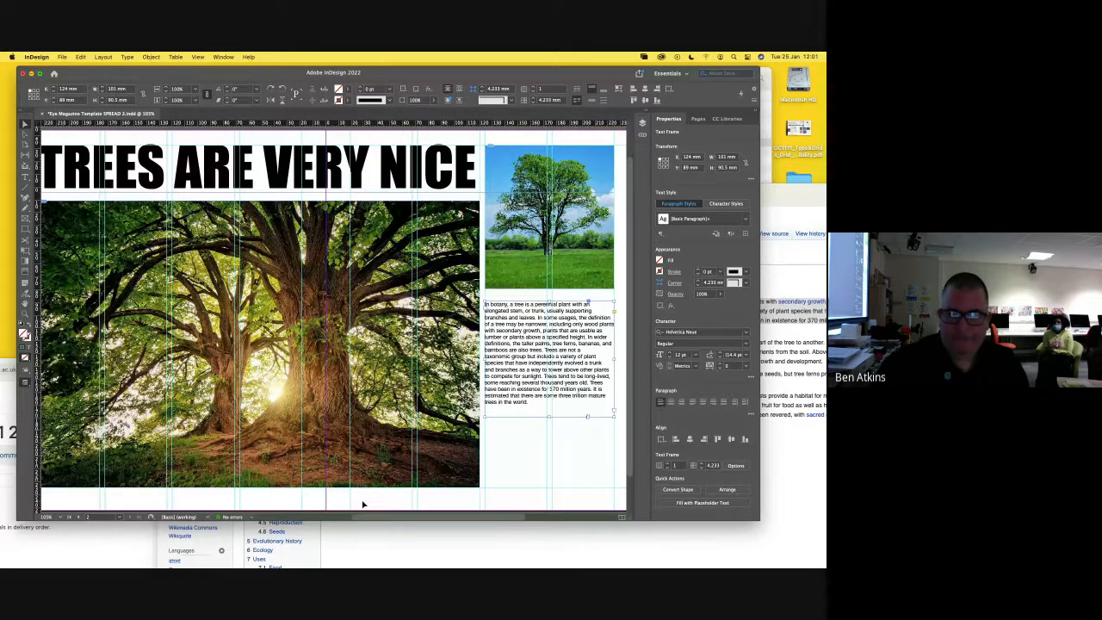
key("super+minus")
scroll(470, 247, "up", 2)
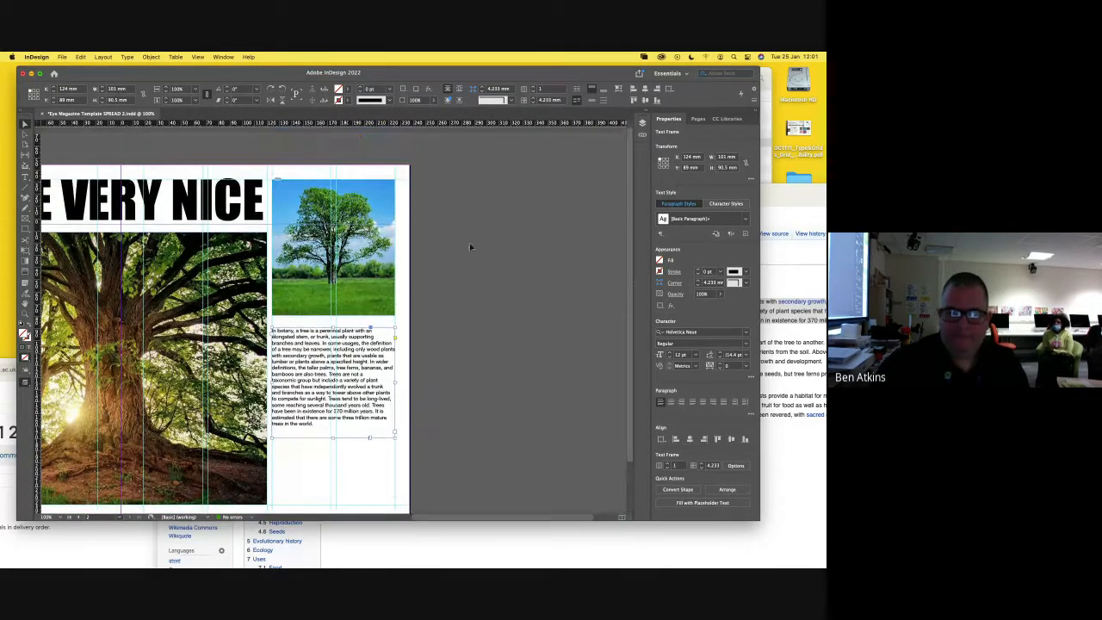
scroll(366, 518, "left", 2)
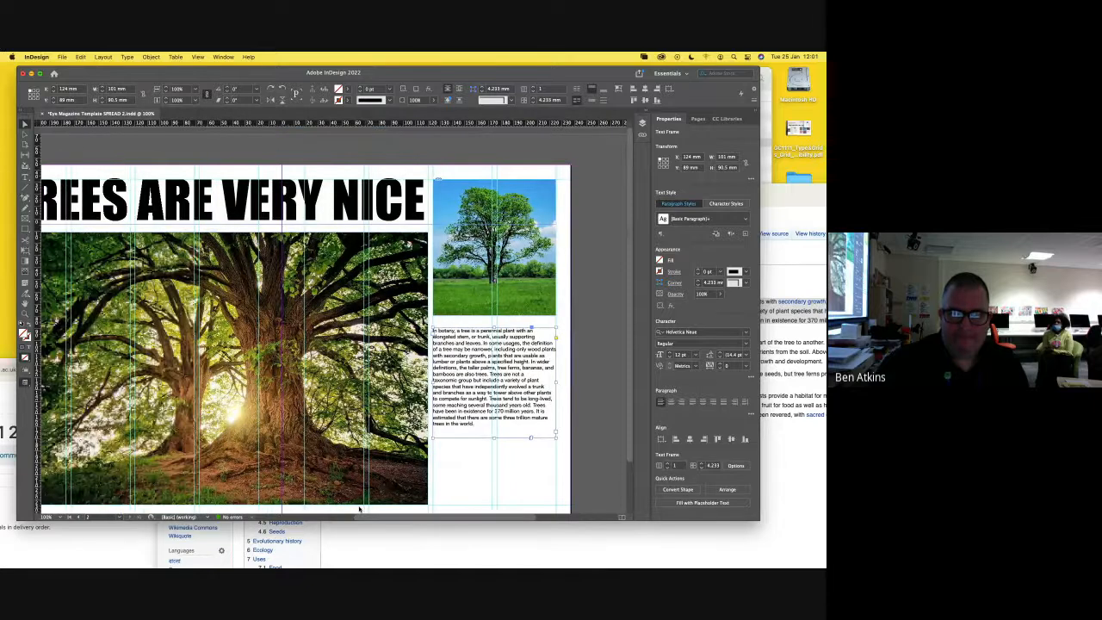
scroll(354, 511, "right", 2)
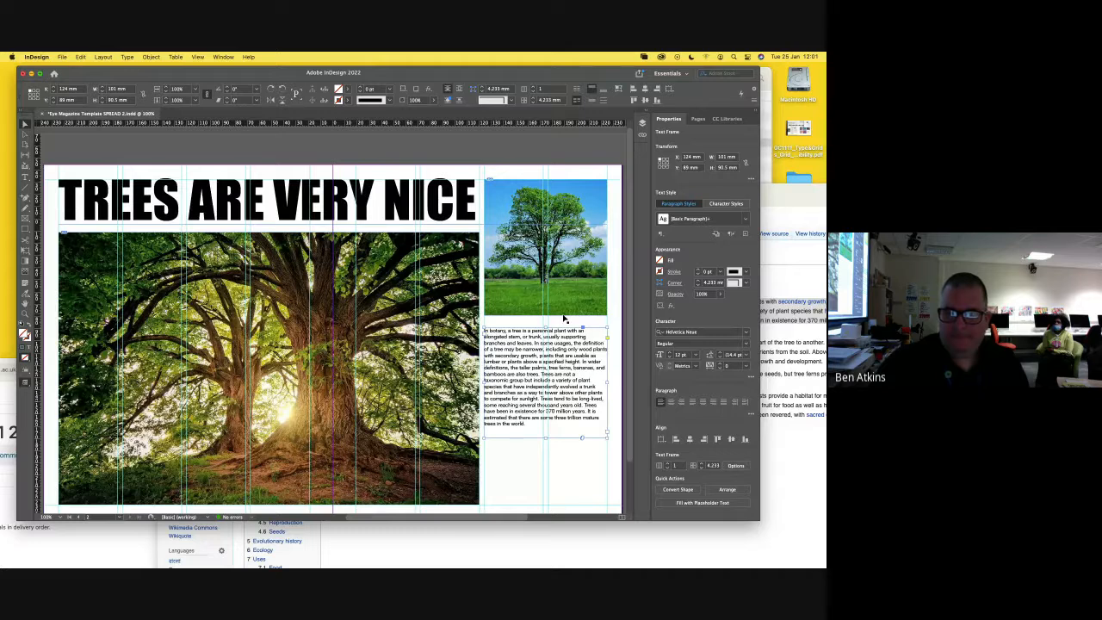
- Move the body text frame up to Y 85 mm, closer beneath the small tree photo, and deselect it
scroll(564, 318, "down", 2)
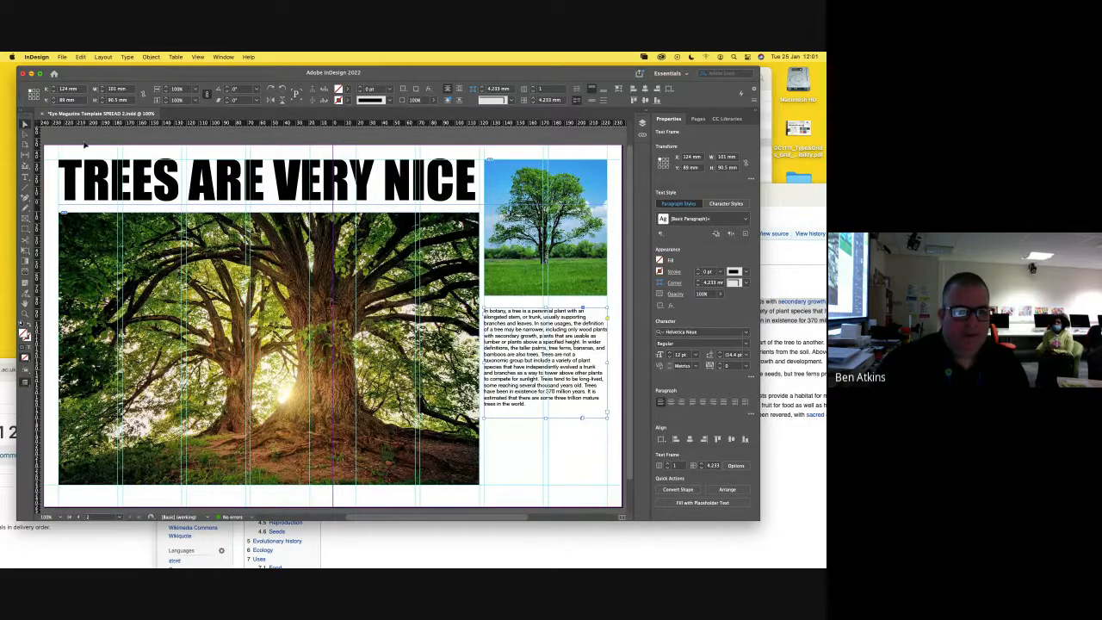
left_click(72, 135)
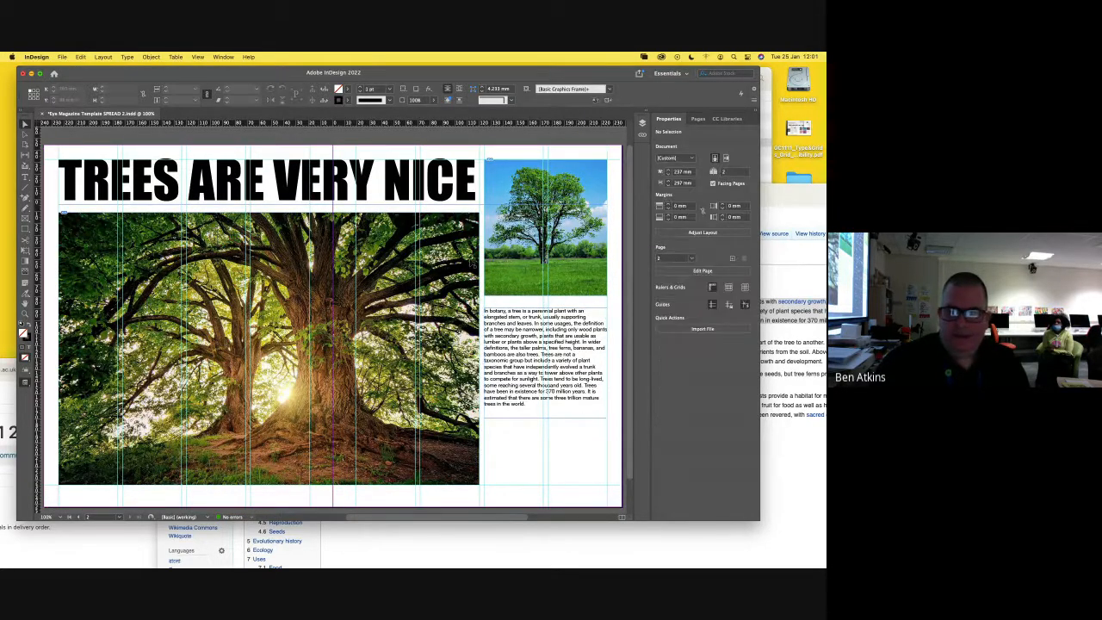
left_click(517, 320)
left_click_drag(516, 320, 517, 315)
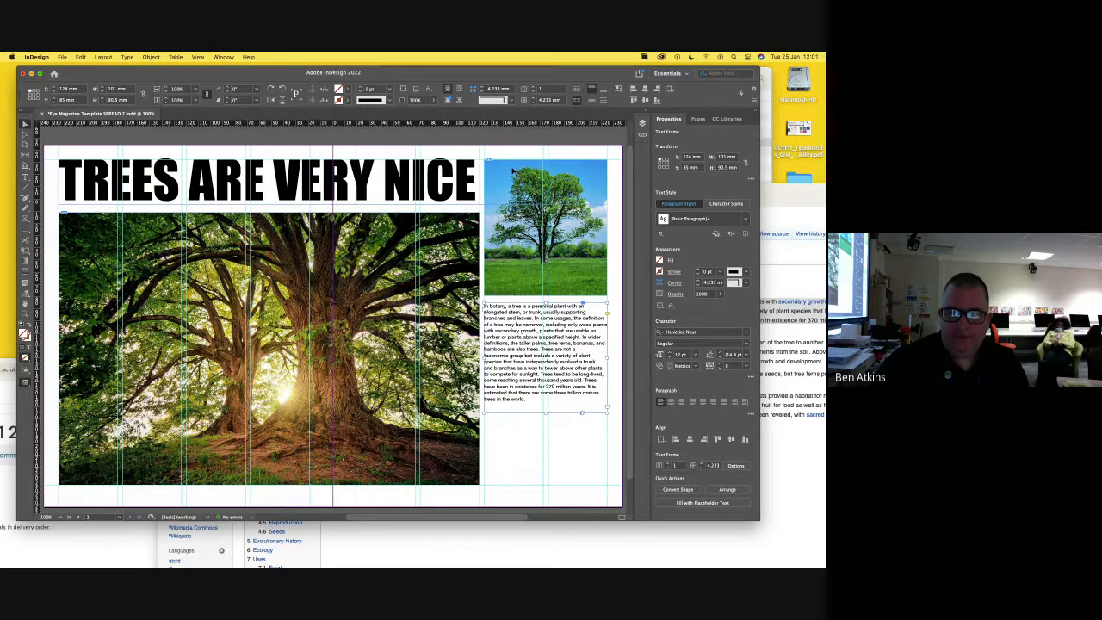
left_click(548, 474)
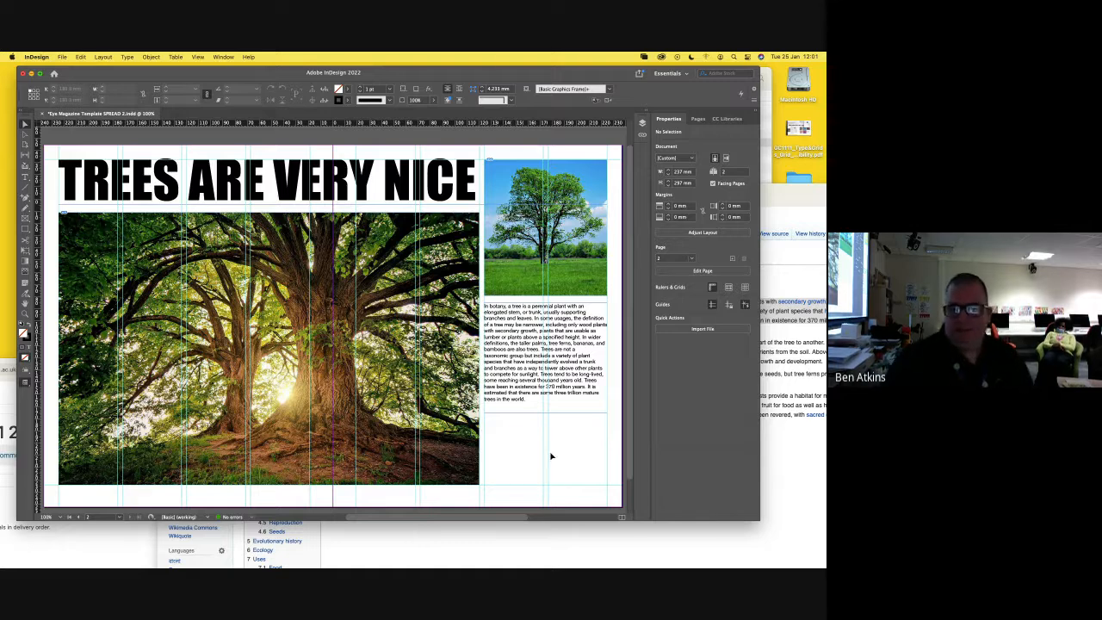
- Save the document as Eye Magazine Template SPREAD 2 in the Trees folder, replacing the existing file
left_click_drag(126, 71, 138, 73)
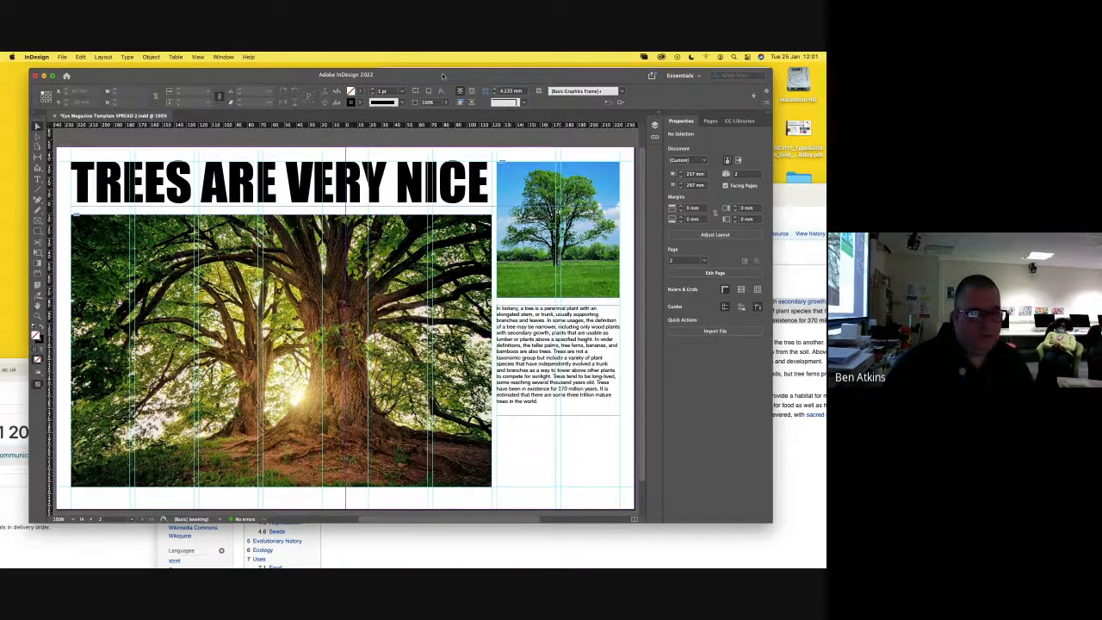
left_click(61, 56)
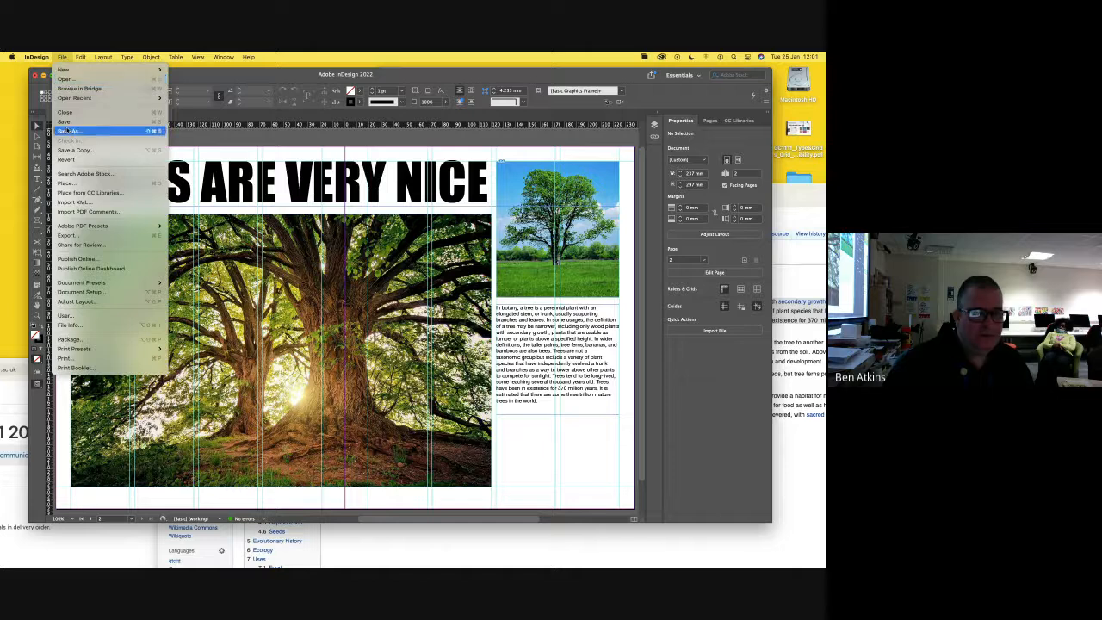
left_click(67, 131)
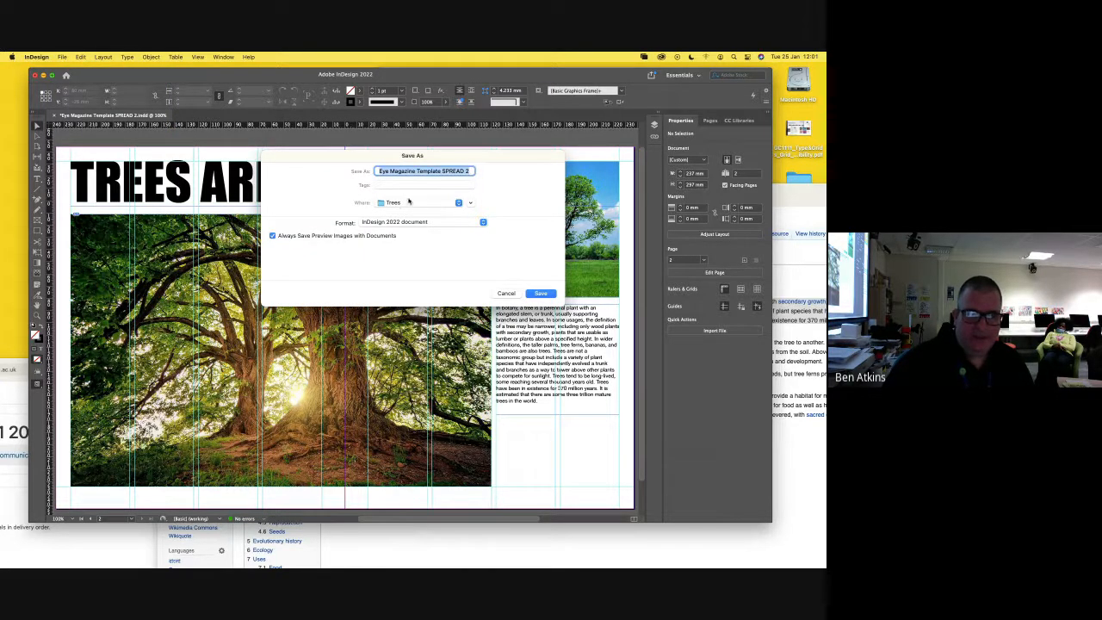
left_click(532, 293)
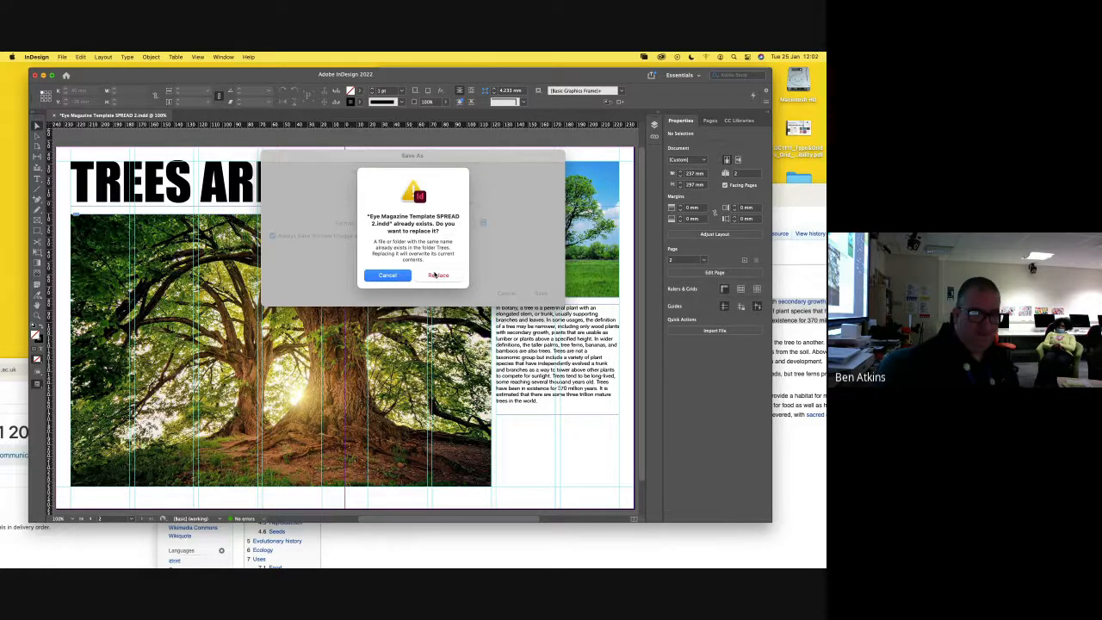
left_click(437, 275)
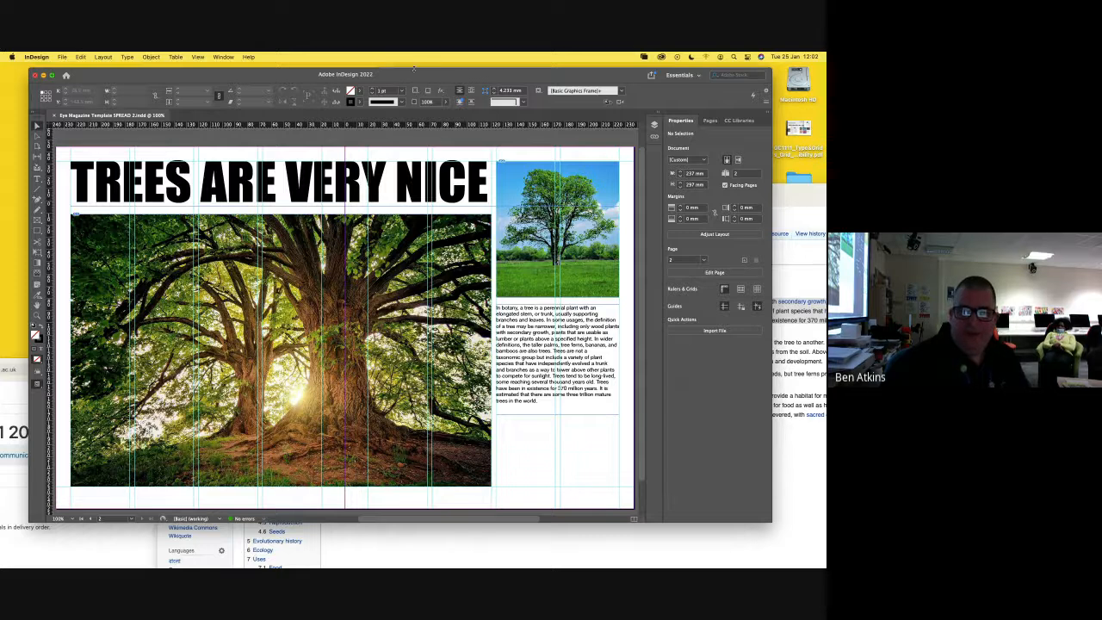
- Switch to Safari and run a Google image search for "tree illustration"
left_click_drag(387, 75, 435, 72)
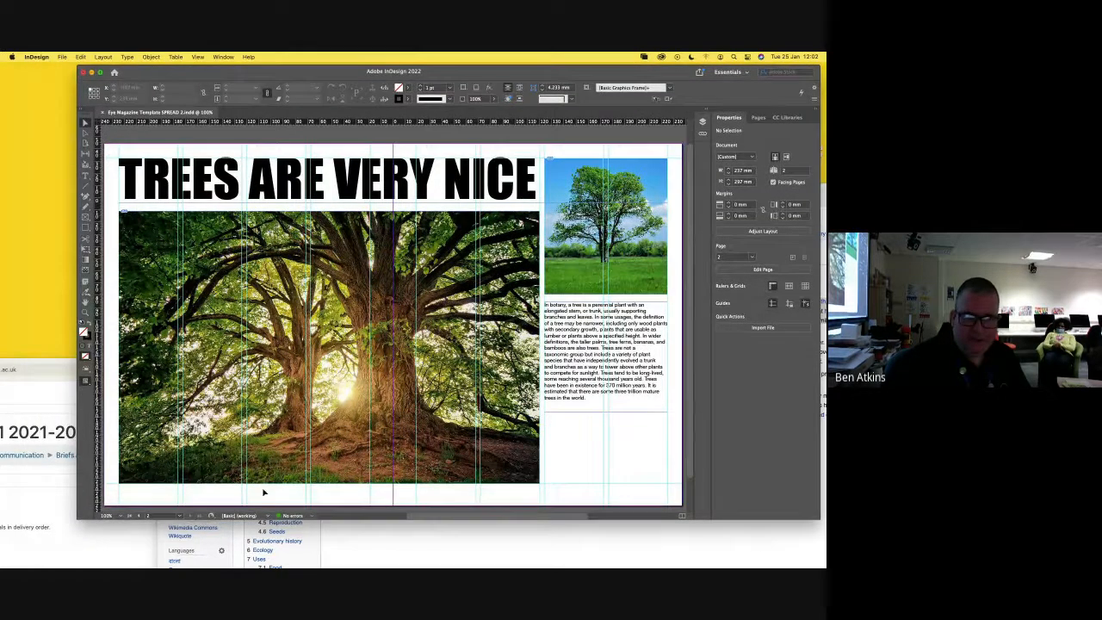
left_click(385, 537)
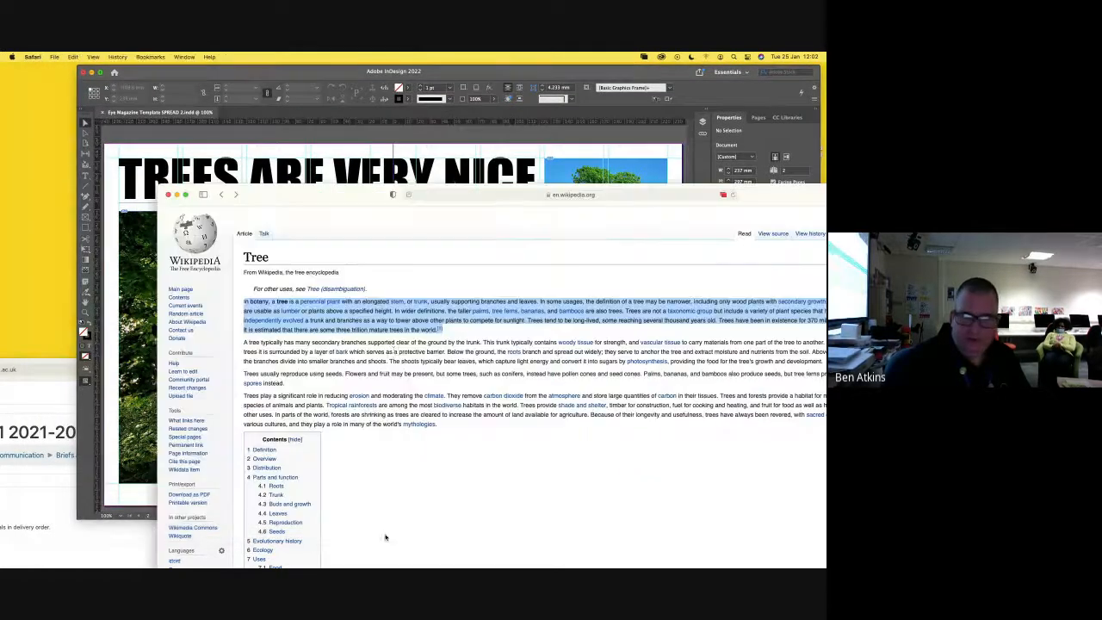
double_click(748, 195)
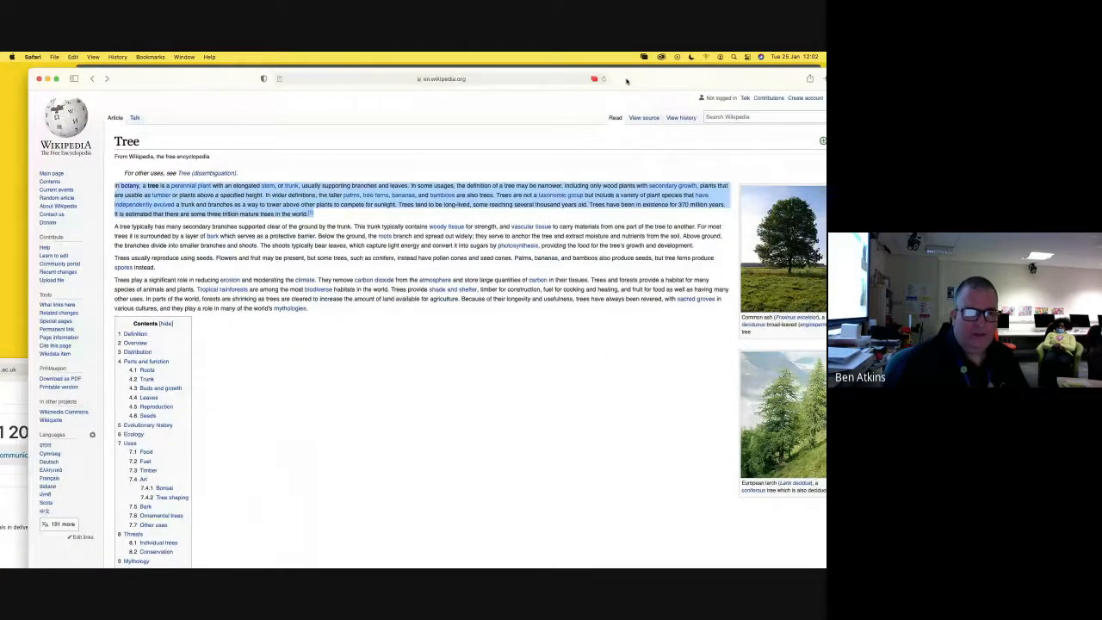
left_click(76, 77)
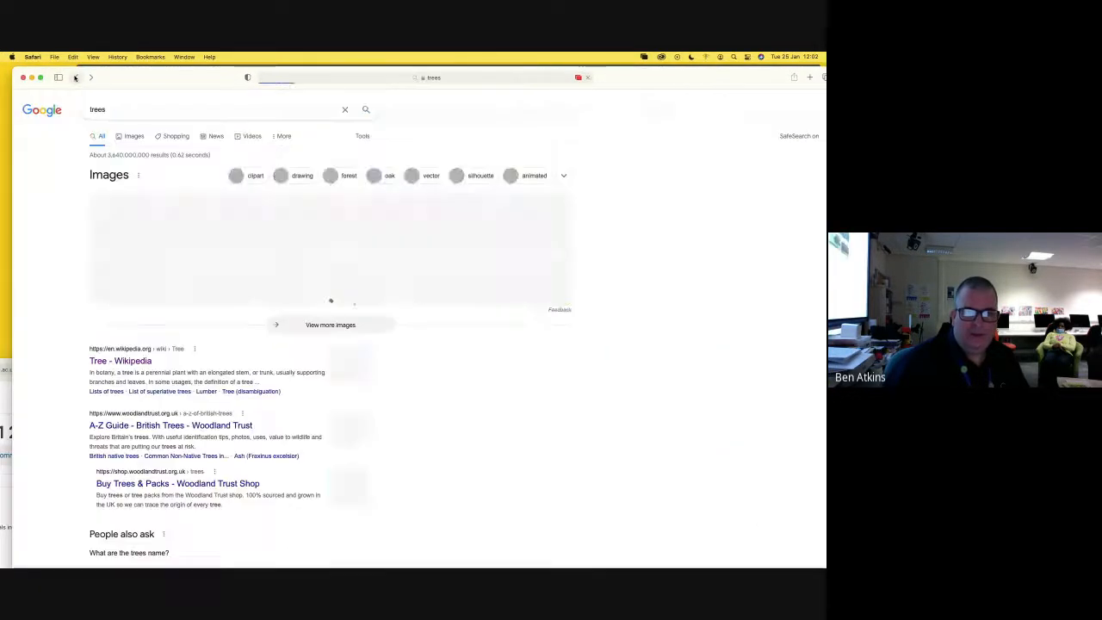
left_click(126, 110)
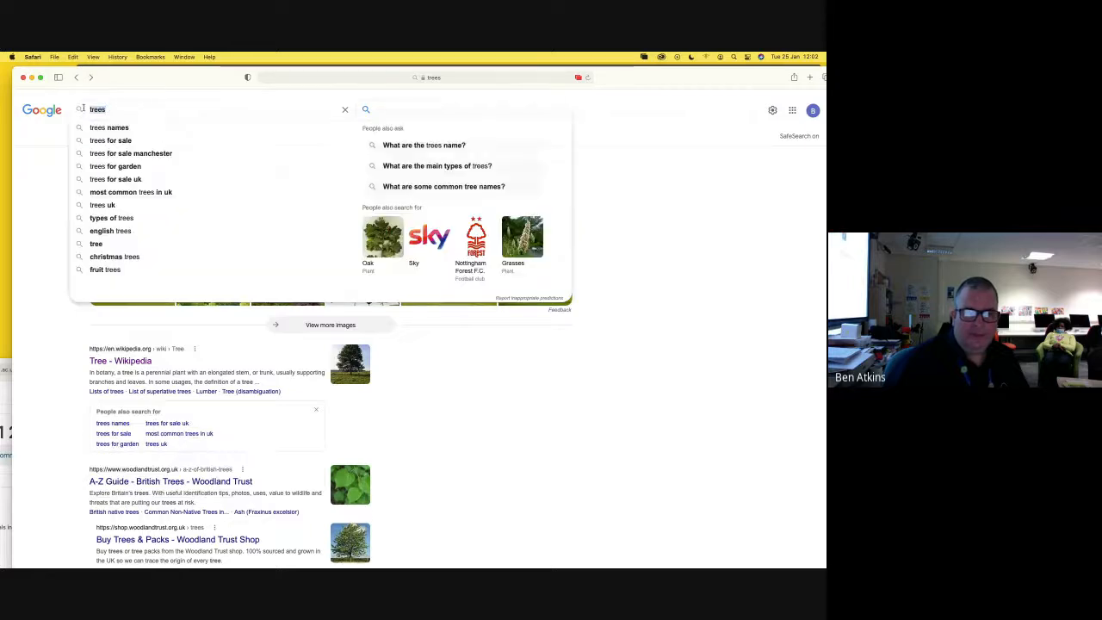
type("tree")
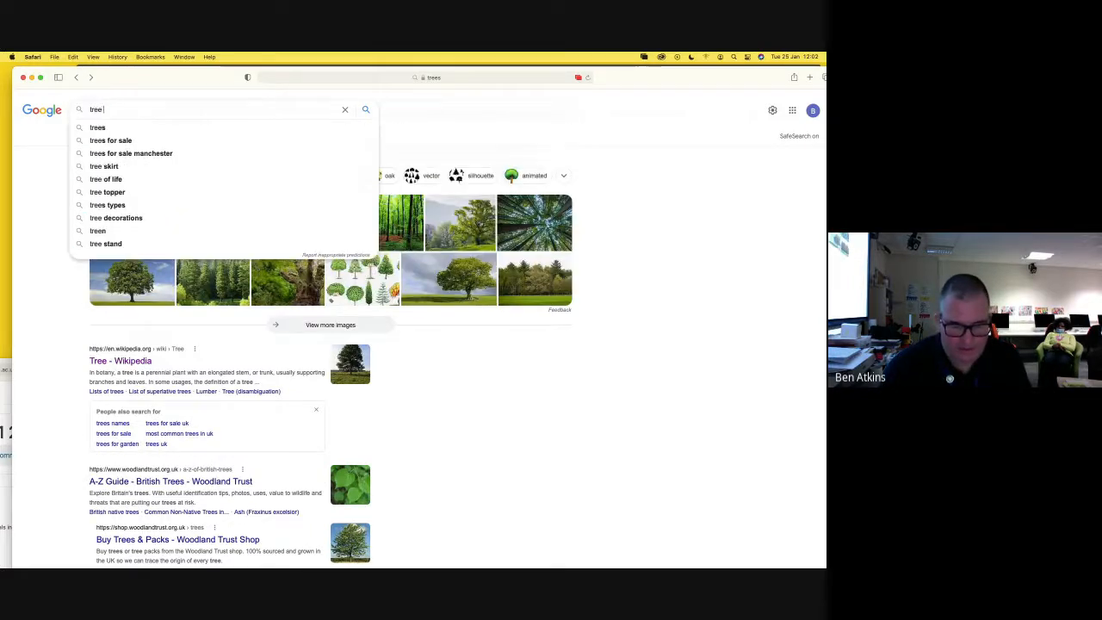
type(" illustr")
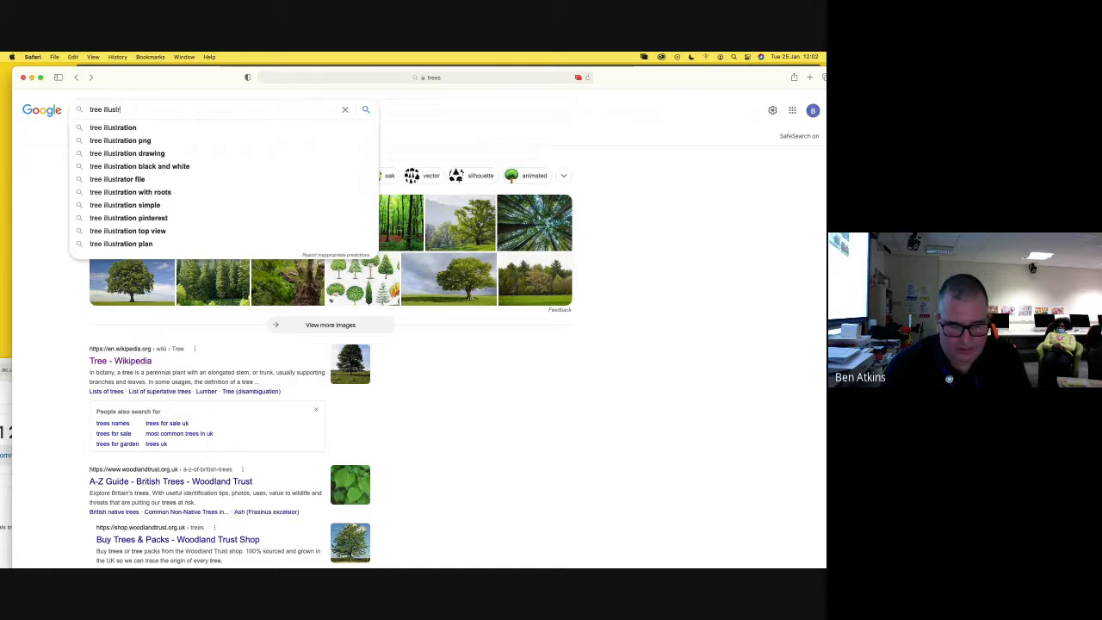
type("ation")
key("Return")
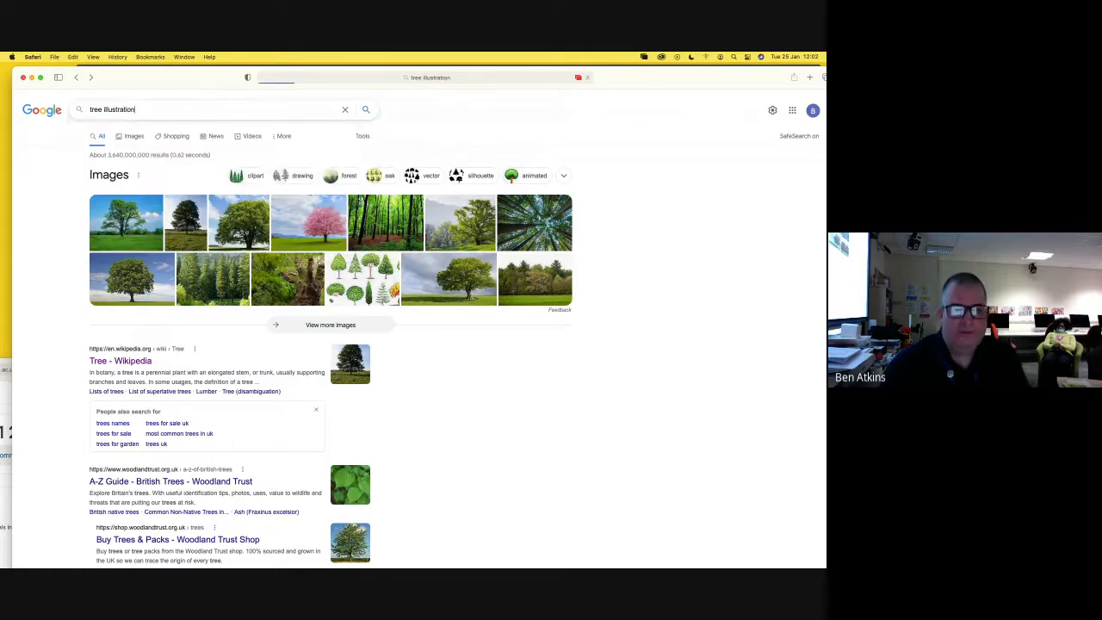
left_click(362, 137)
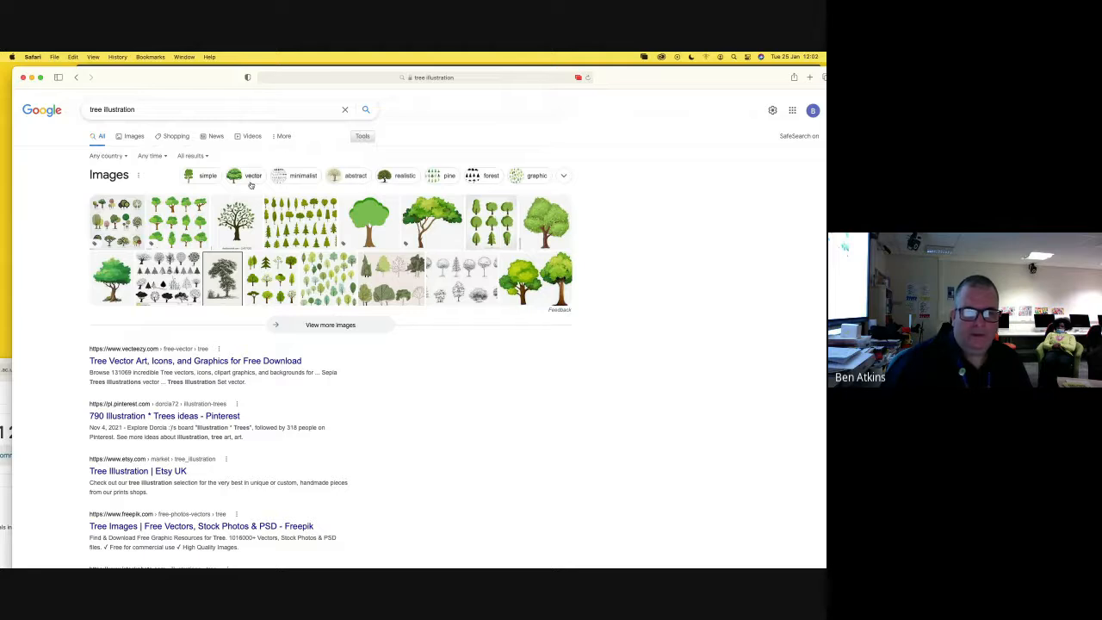
left_click(132, 138)
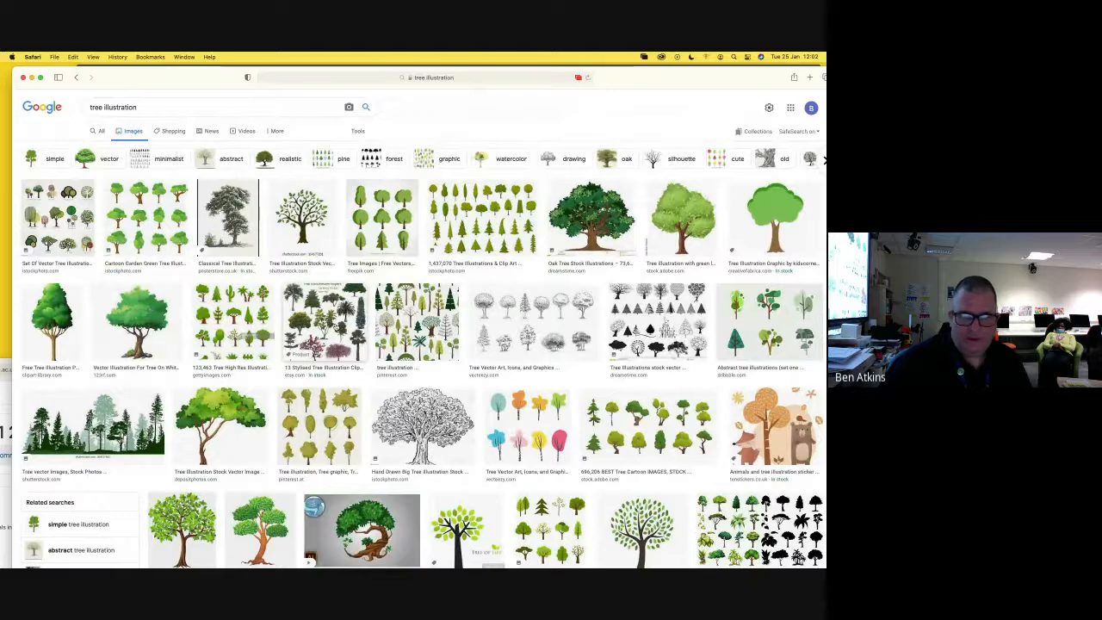
- Browse the tree illustration results and open the preview of the leafy green branch from Template.net
left_click_drag(702, 84, 661, 77)
scroll(794, 191, "down", 2)
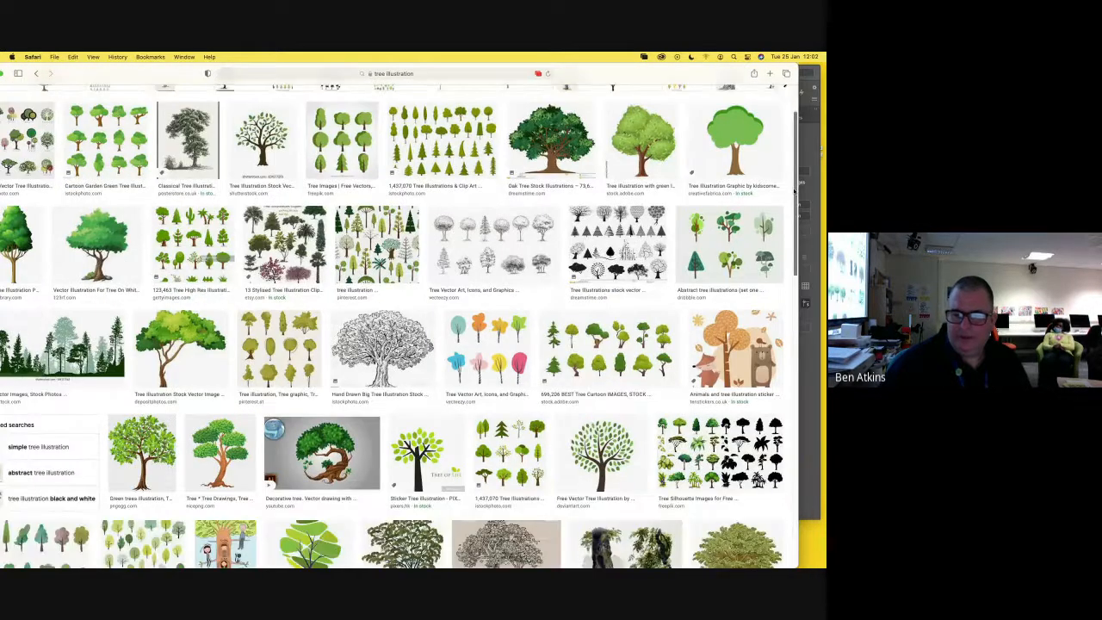
left_click_drag(794, 191, 796, 297)
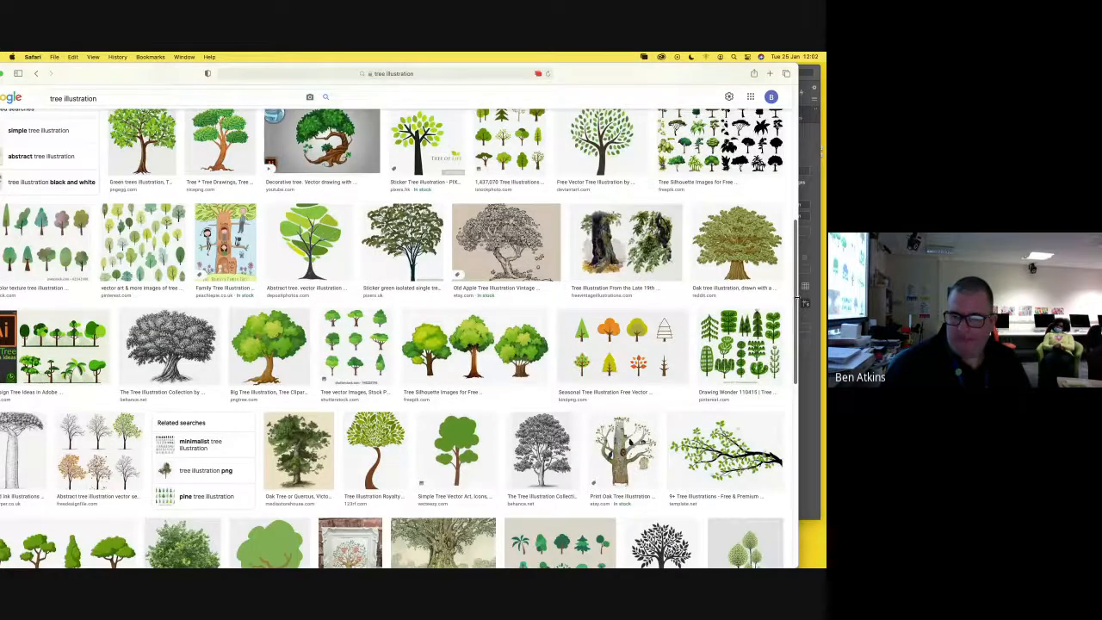
scroll(796, 297, "down", 2)
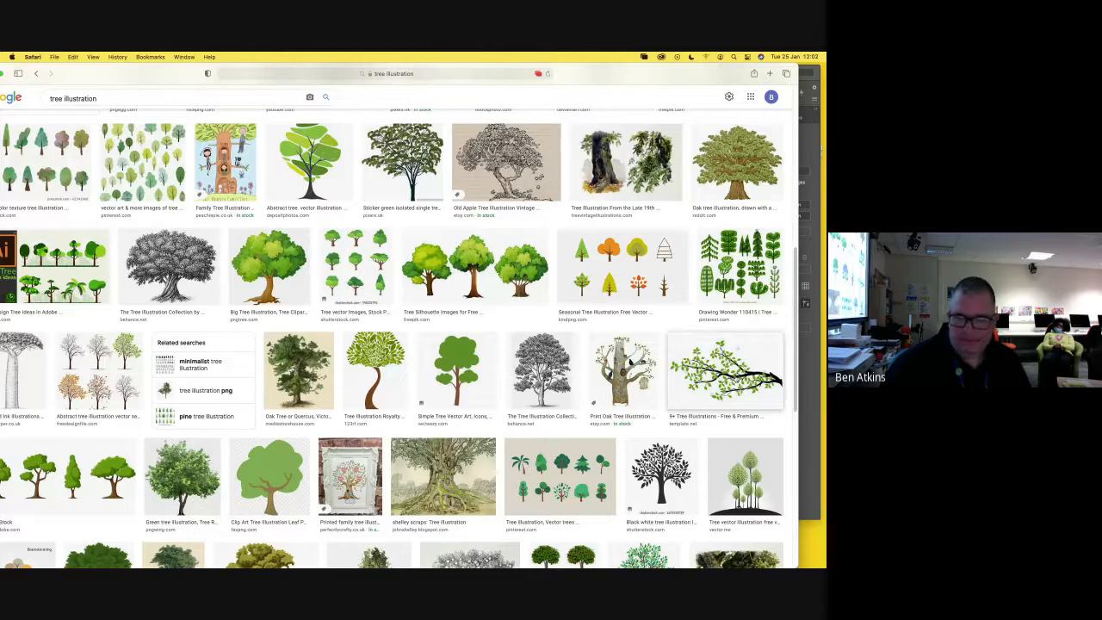
left_click(726, 370)
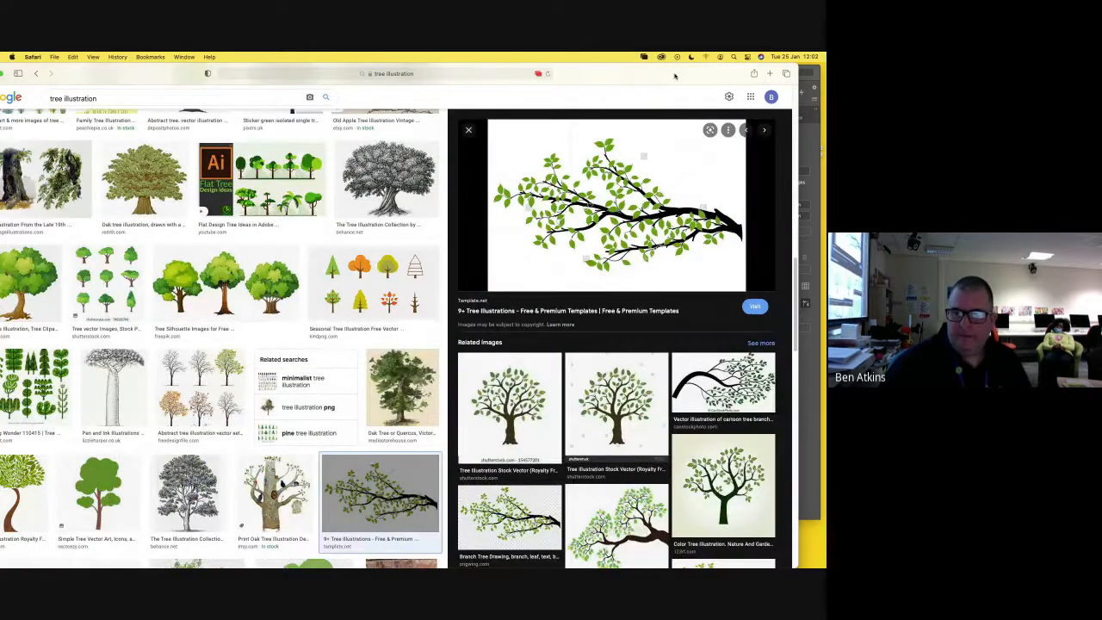
- Uncover the desktop beside the browser and save the leafy branch illustration onto it
left_click_drag(675, 76, 553, 78)
left_click(736, 95)
left_click_drag(672, 82, 589, 344)
left_click(670, 274)
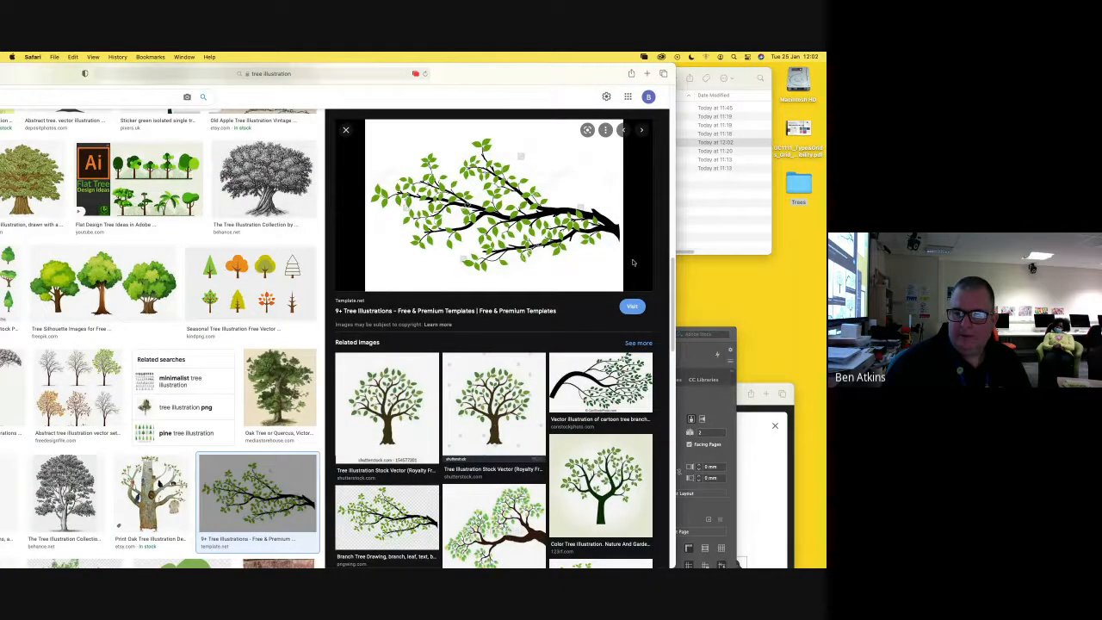
left_click_drag(595, 222, 773, 285)
- Rename the downloaded branch image as Tree Illustration and move it into the Trees folder on the desktop
left_click(755, 305)
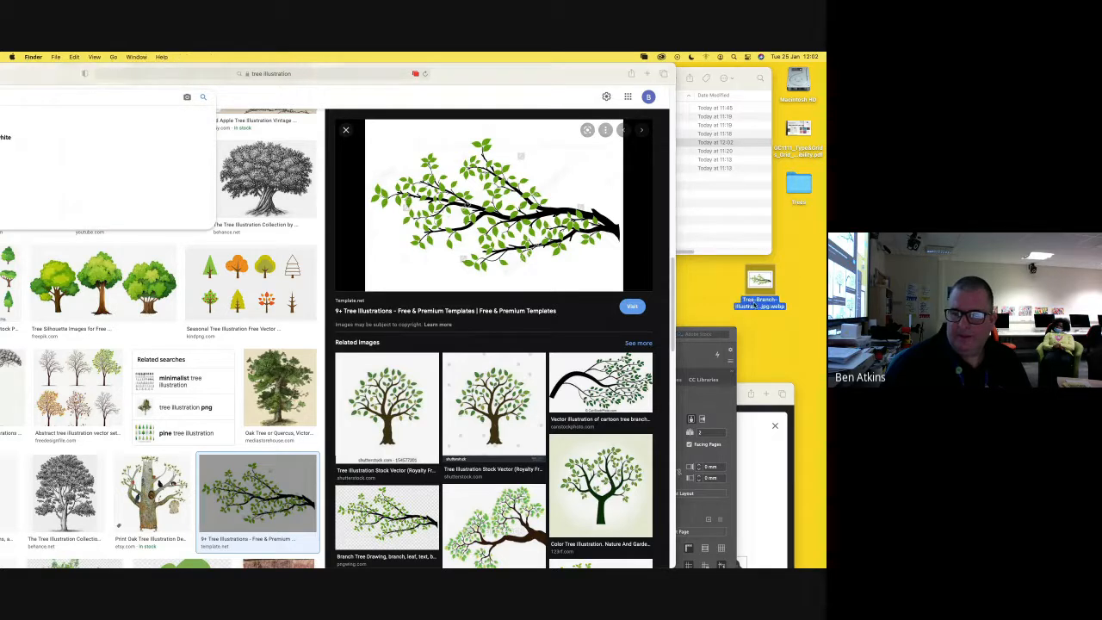
key("Return")
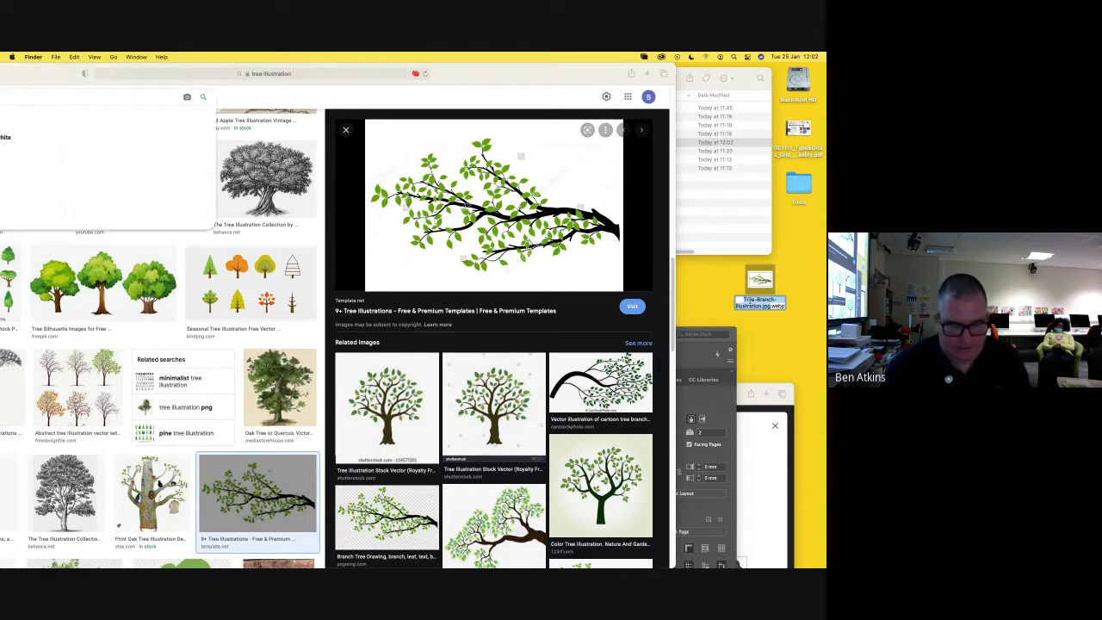
type("Tree 1")
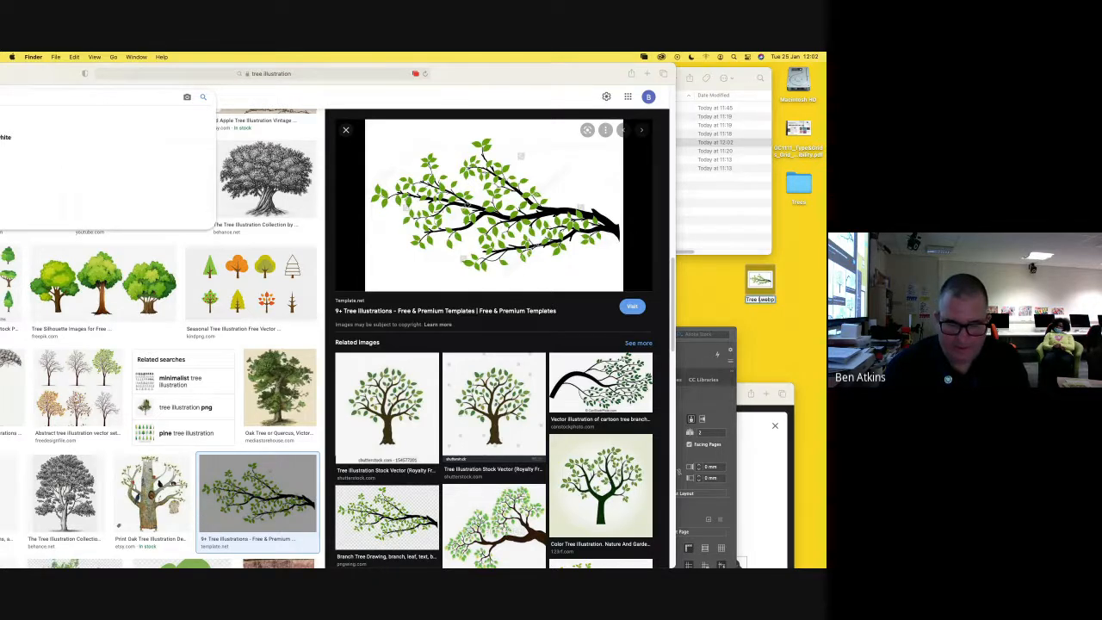
type("Illustratio")
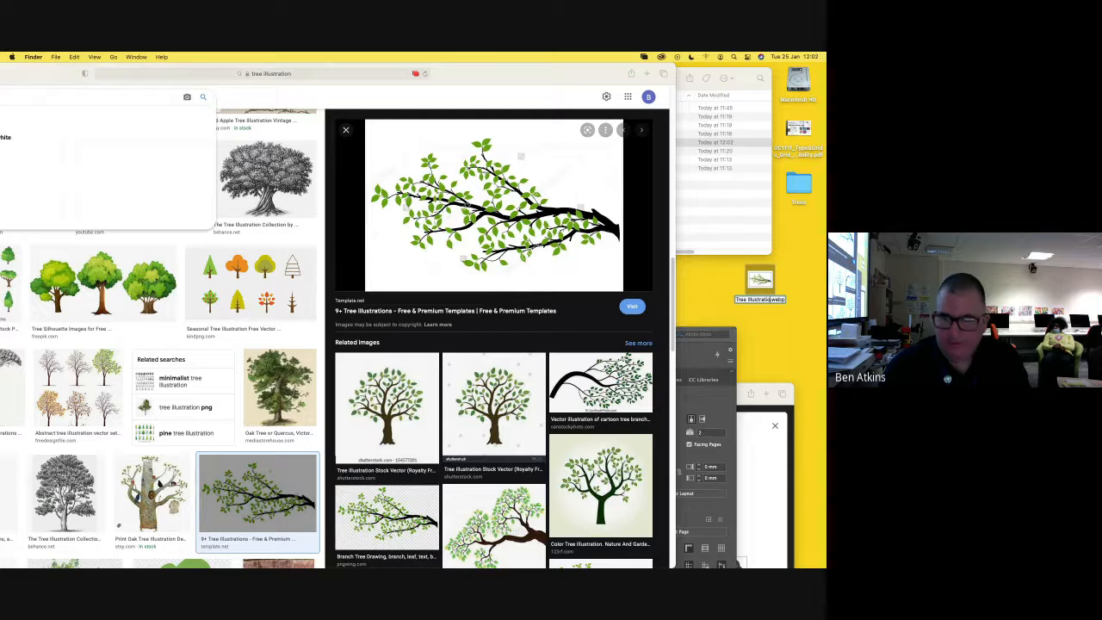
type("n")
key("Return")
left_click(705, 291)
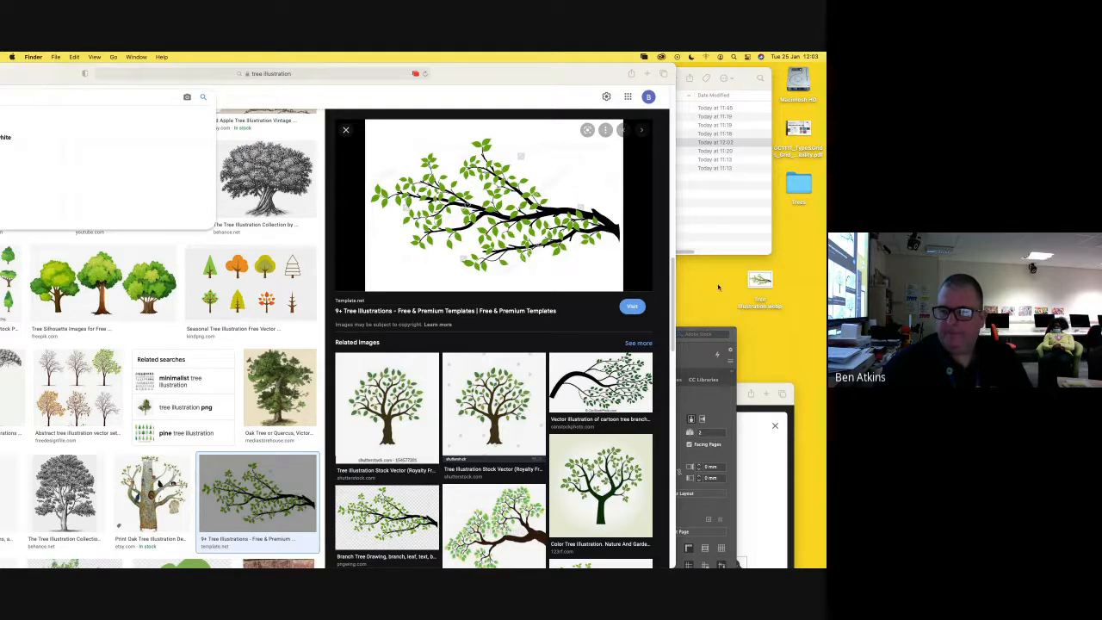
left_click_drag(760, 280, 794, 187)
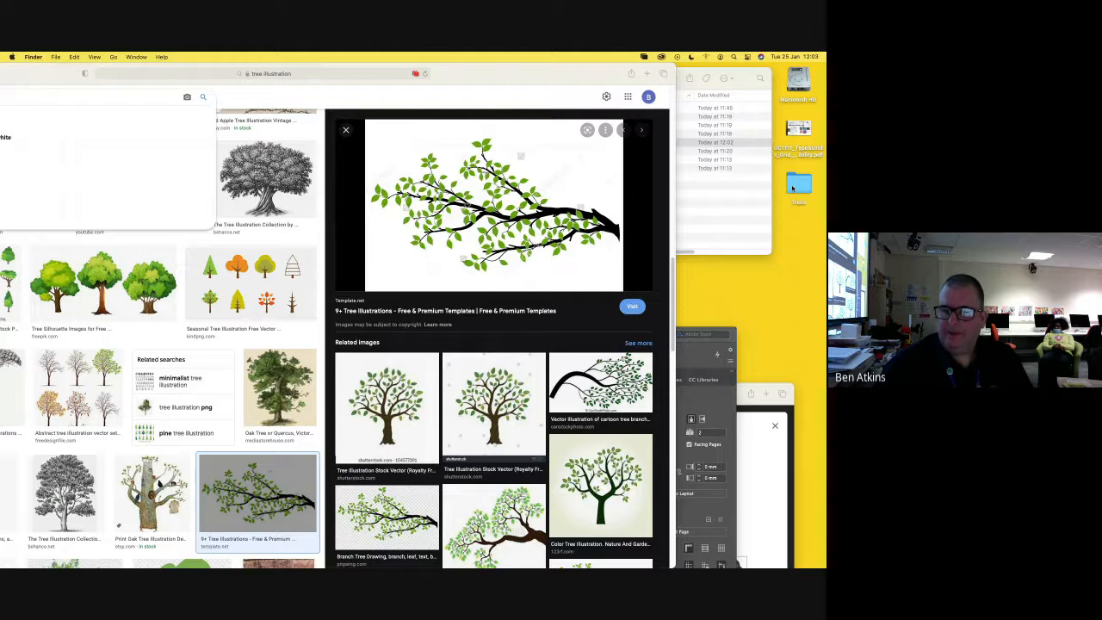
- Switch back to InDesign and draw an empty picture frame about 103 by 58.5 mm beneath the body text
left_click(739, 417)
left_click_drag(671, 397, 681, 476)
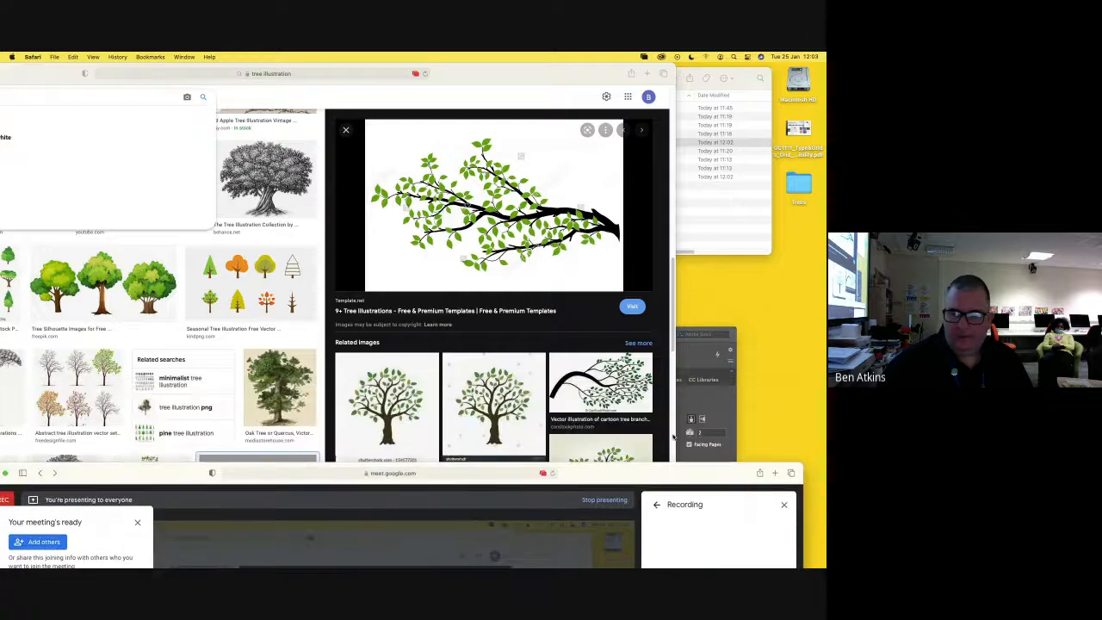
left_click(680, 391)
left_click_drag(604, 325, 604, 199)
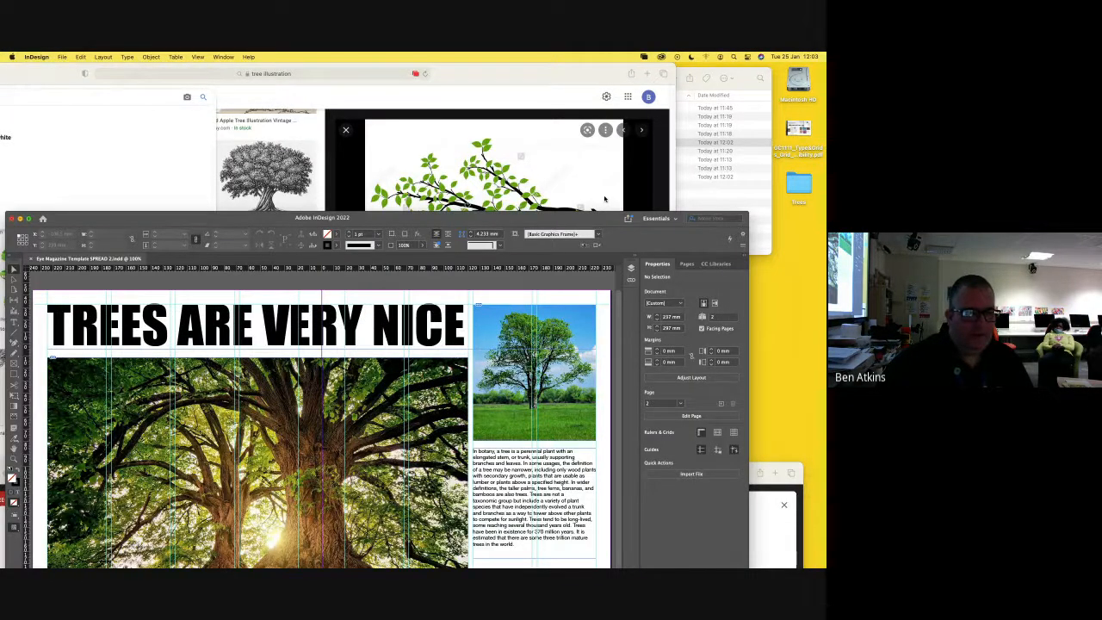
left_click_drag(605, 218, 612, 69)
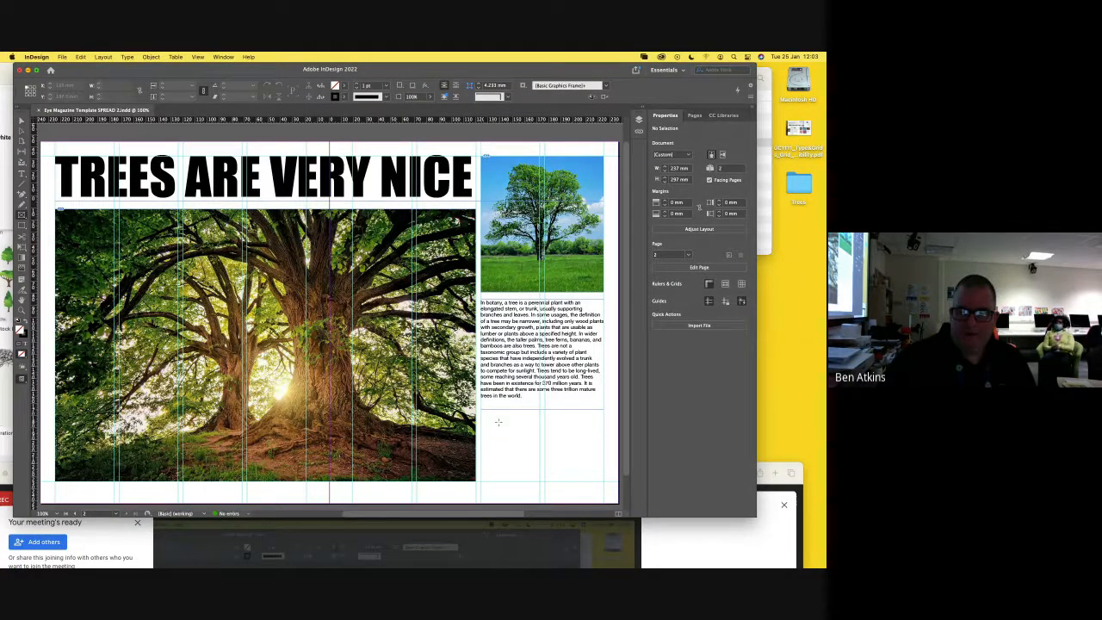
left_click_drag(481, 415, 606, 488)
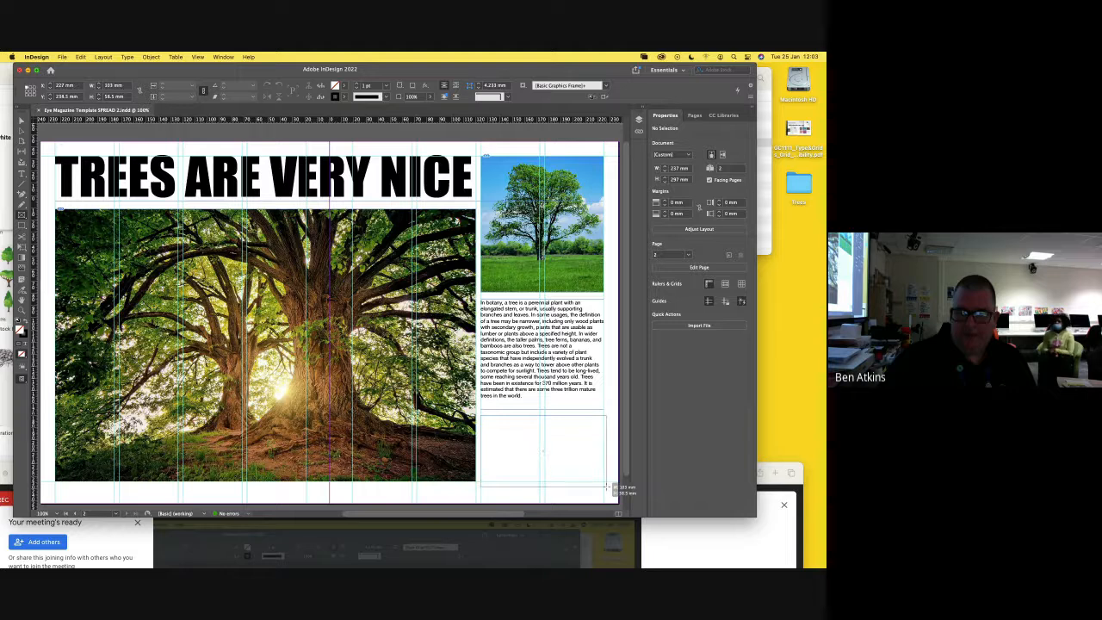
left_click(23, 121)
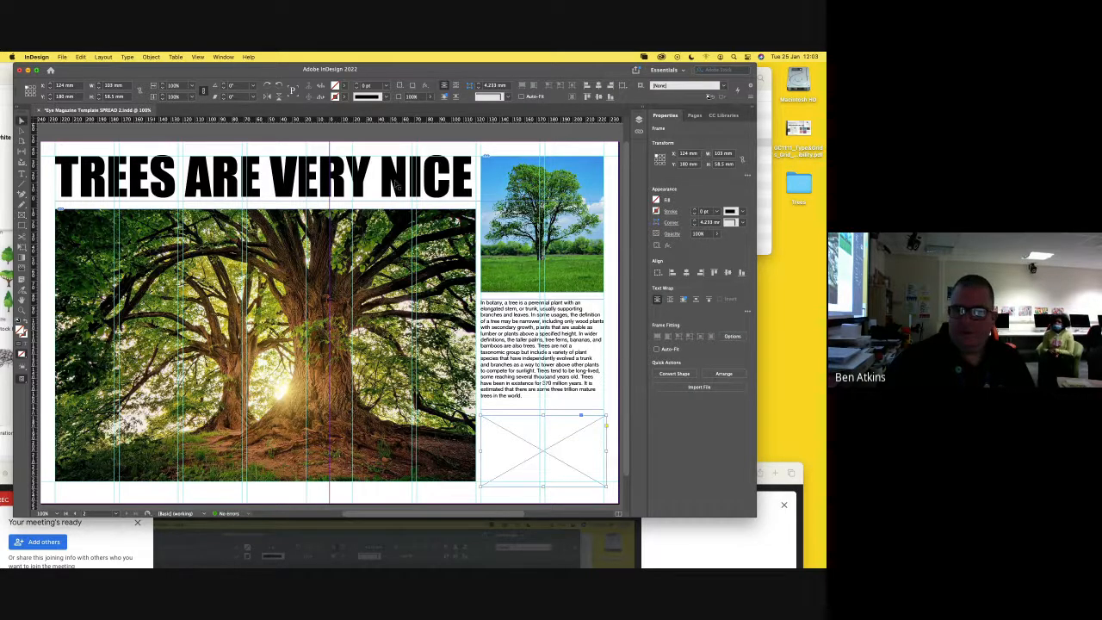
- Try to place Tree Illustration.webp from the Trees folder into the empty frame beneath the body text
left_click(765, 177)
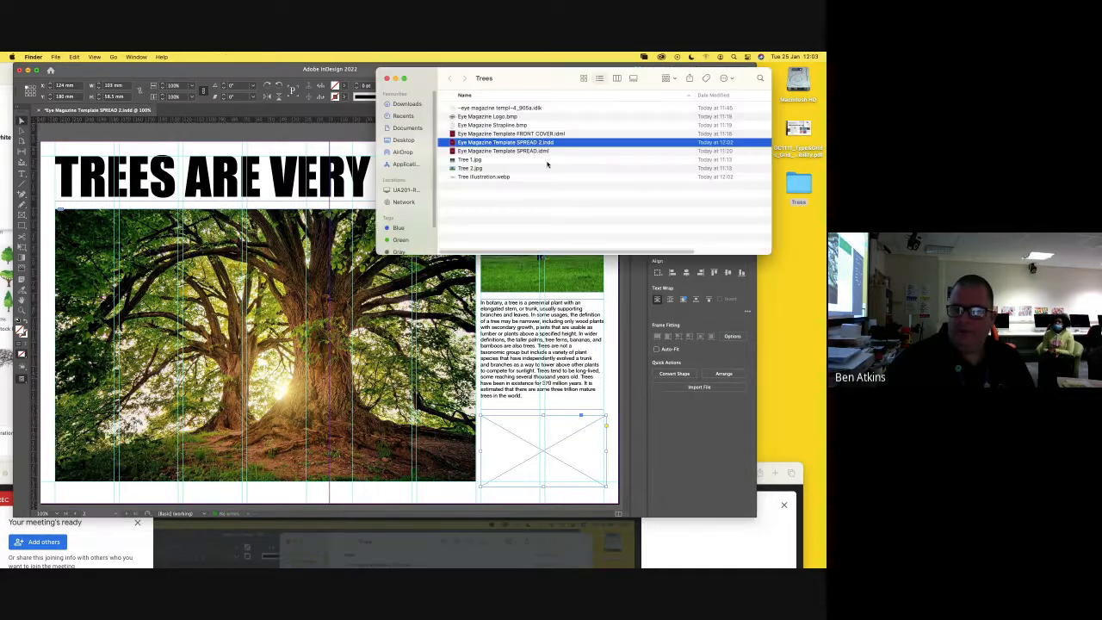
left_click(482, 176)
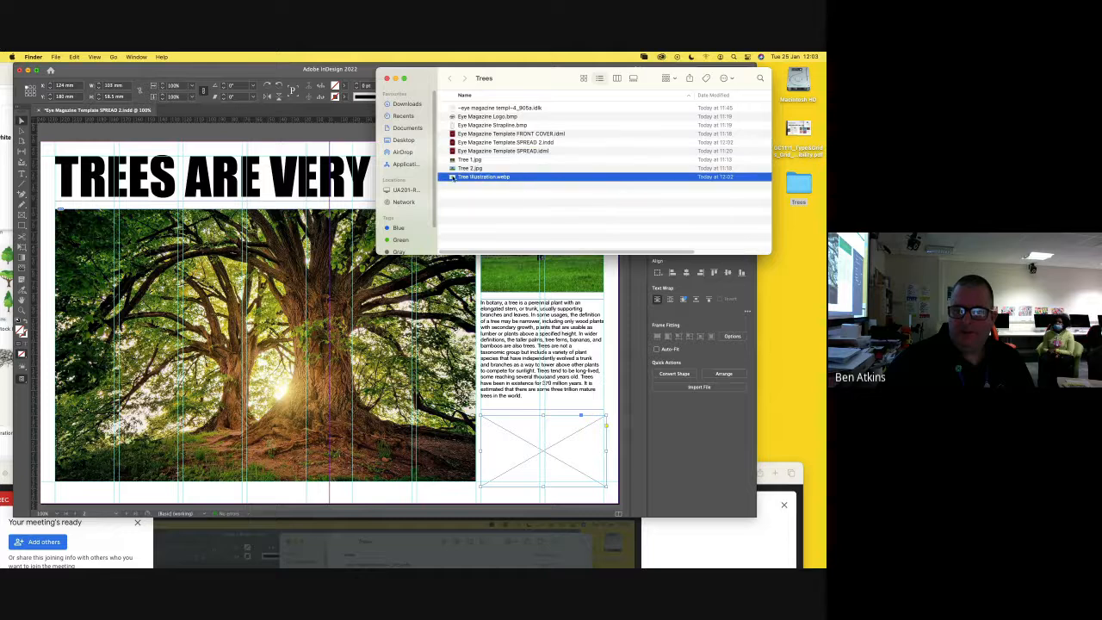
left_click_drag(453, 178, 520, 440)
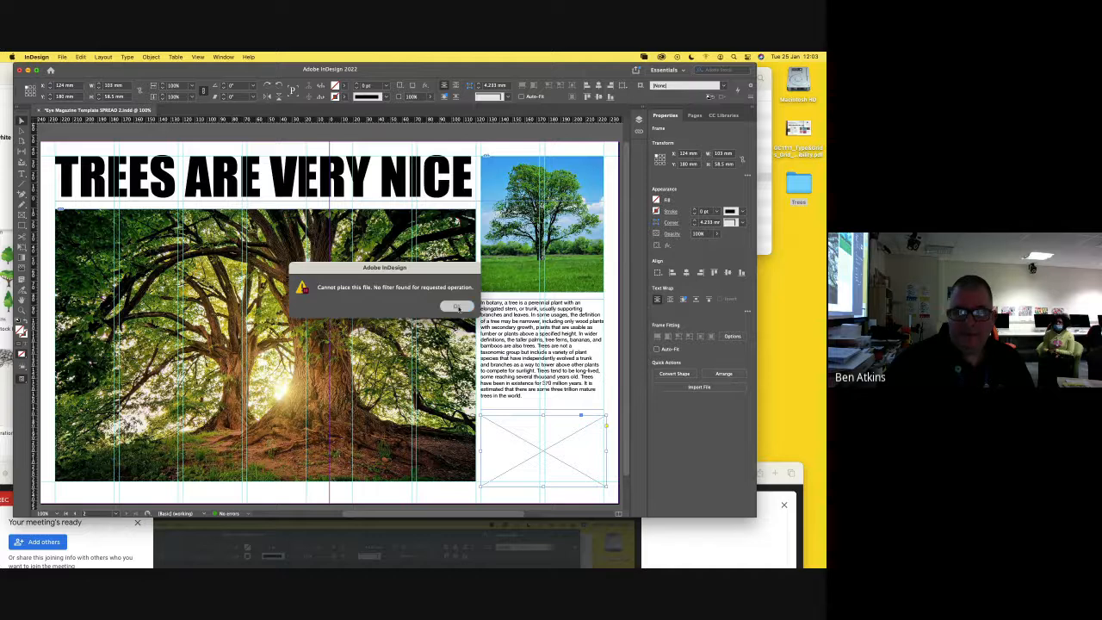
left_click(457, 310)
- Switch back to the browser's tree illustration results and save the black-and-white tree drawing from Behance onto the desktop
double_click(807, 190)
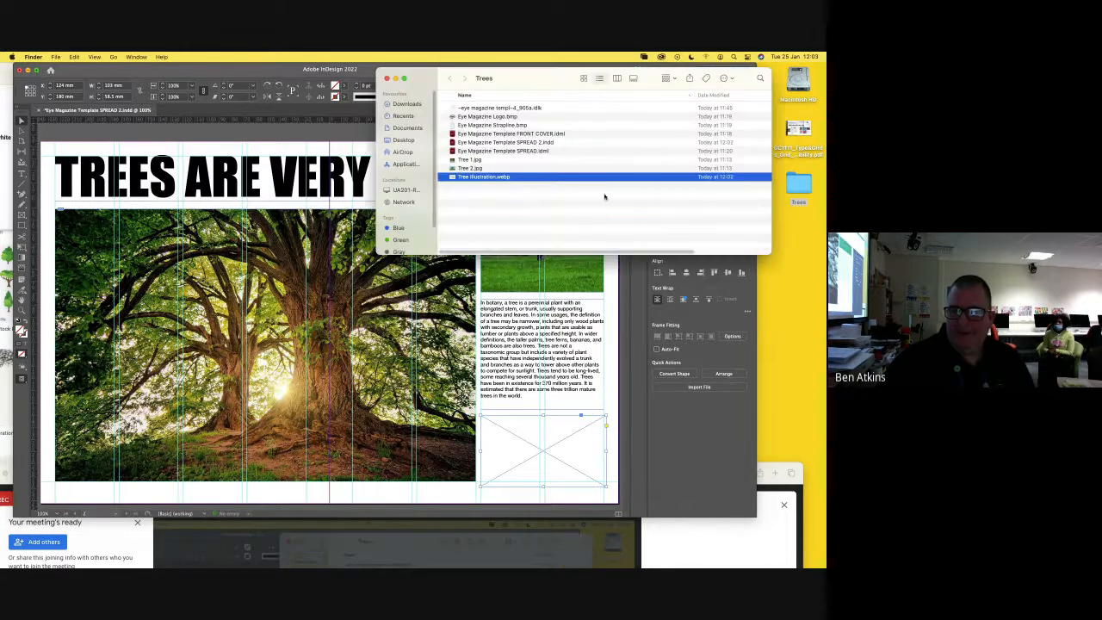
left_click(486, 195)
left_click(462, 178)
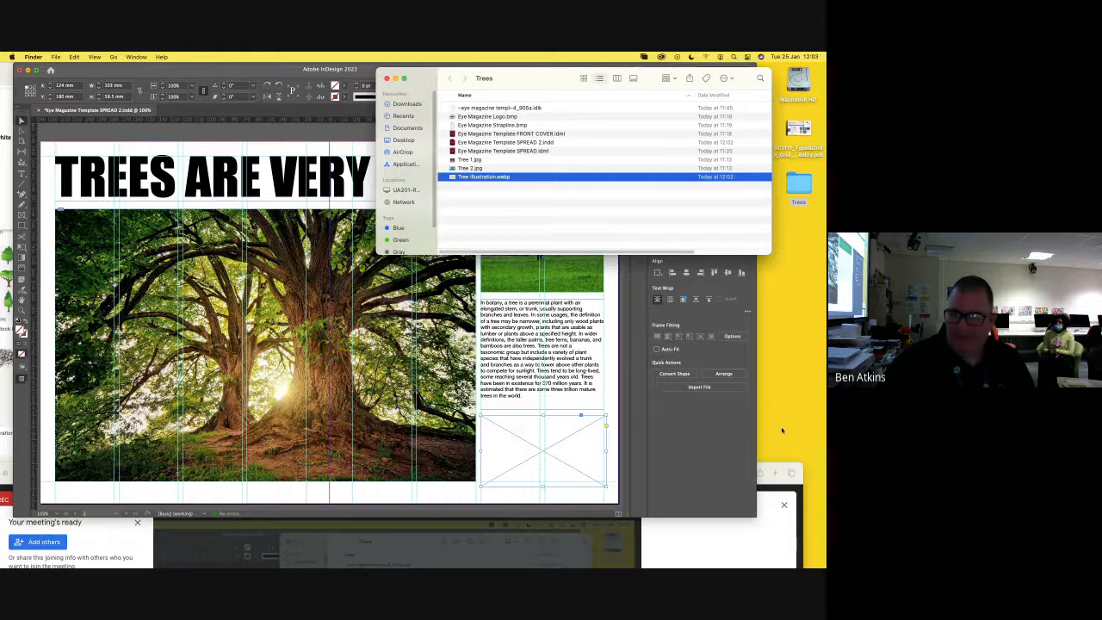
left_click_drag(514, 78, 656, 94)
left_click_drag(460, 70, 393, 227)
left_click(384, 145)
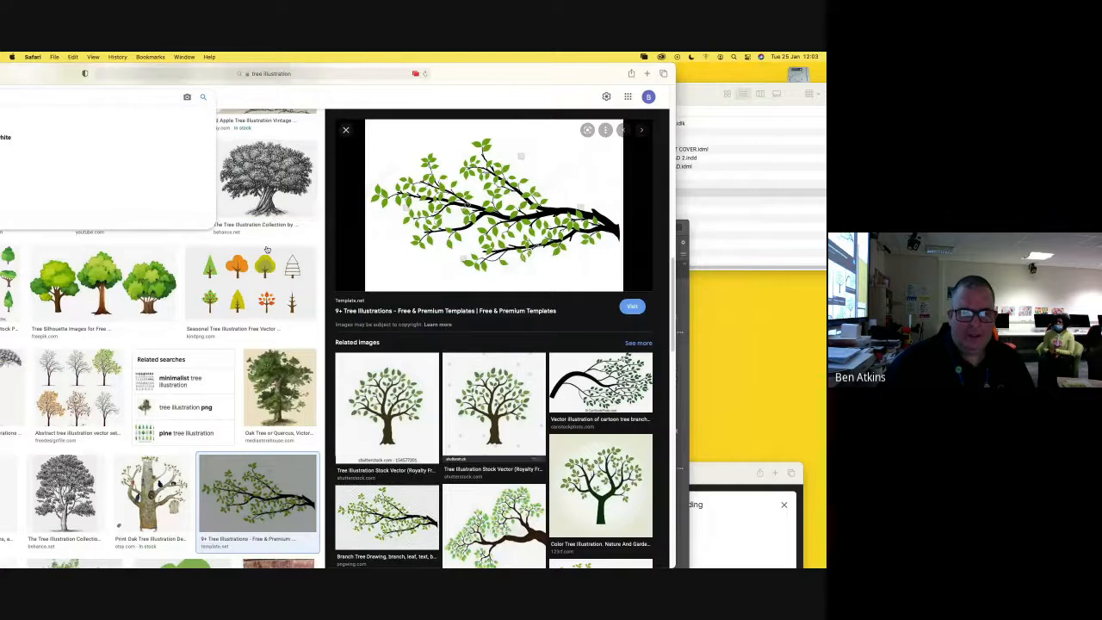
left_click(269, 172)
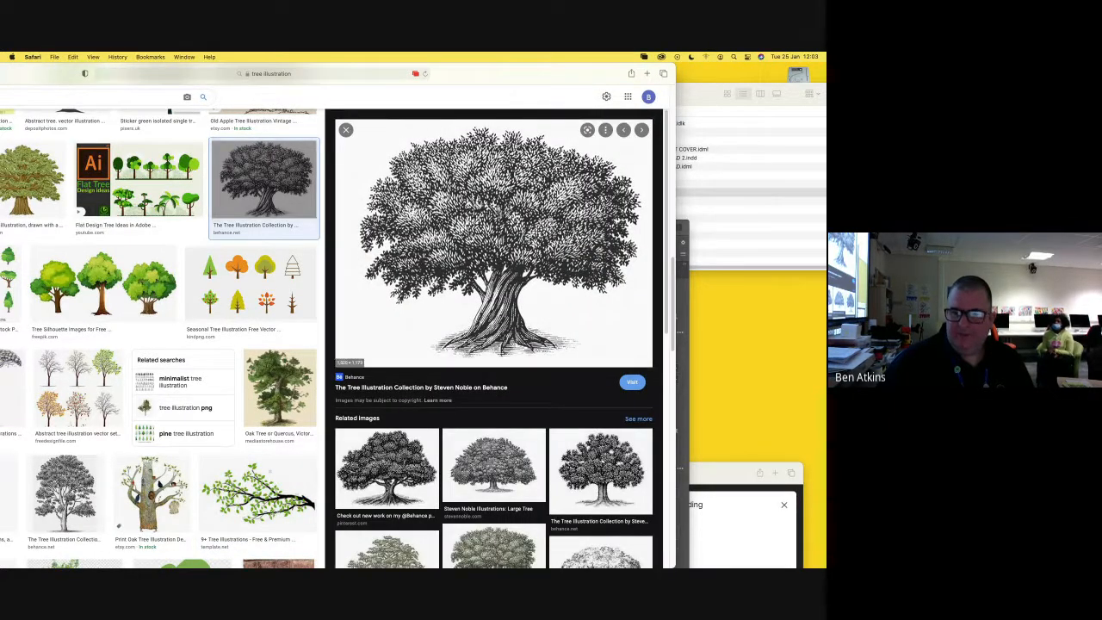
left_click_drag(499, 241, 748, 332)
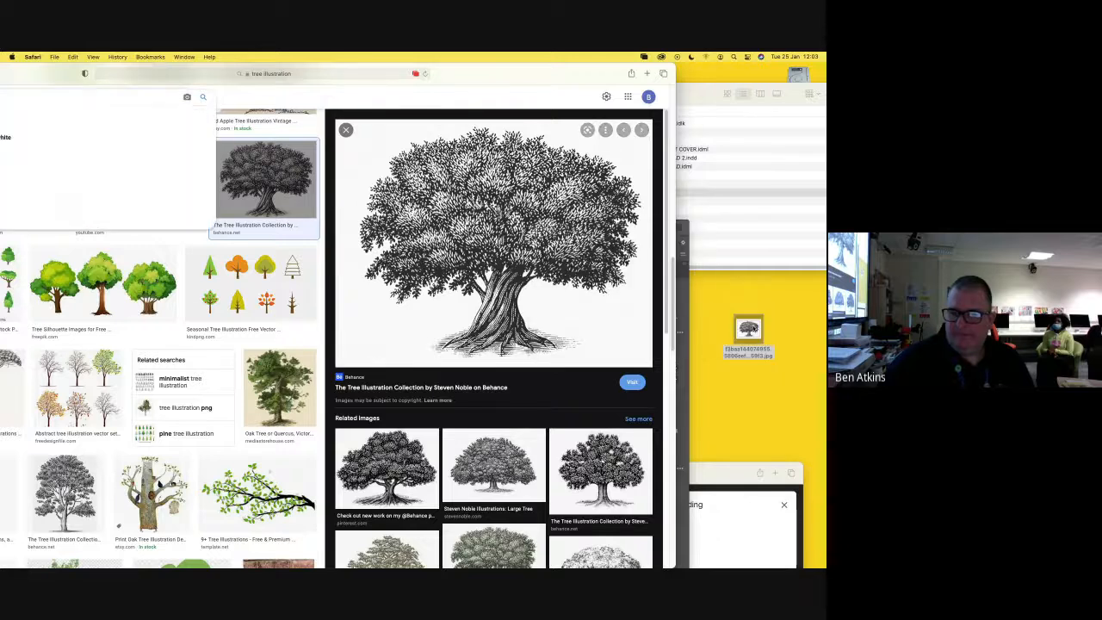
- Rename the downloaded drawing as Tree Drawing and move it into the Trees folder
left_click(746, 351)
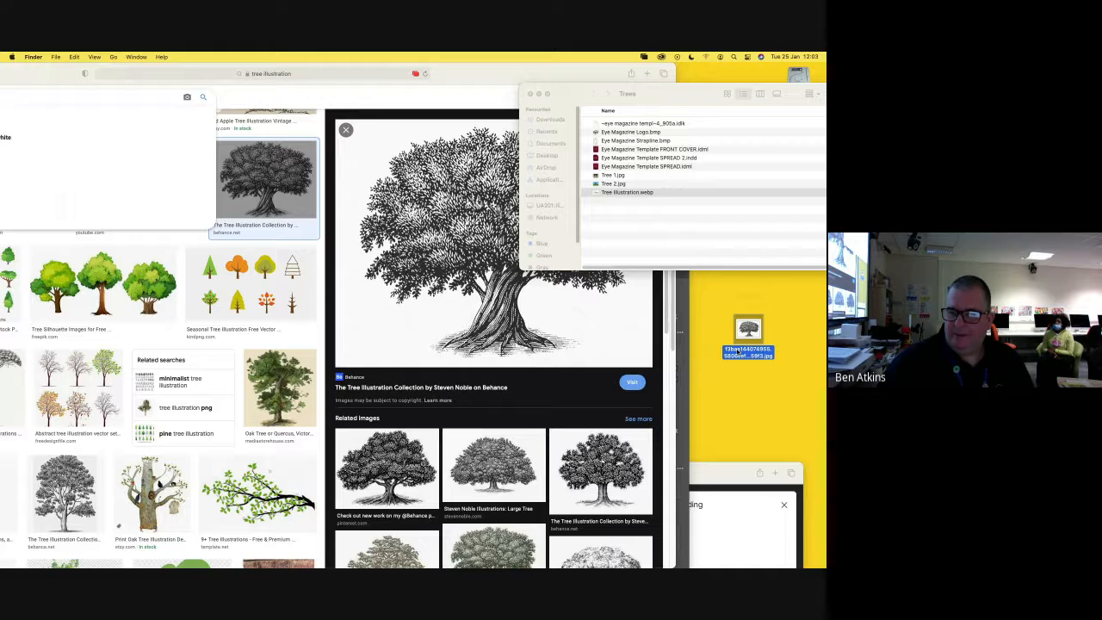
key("Return")
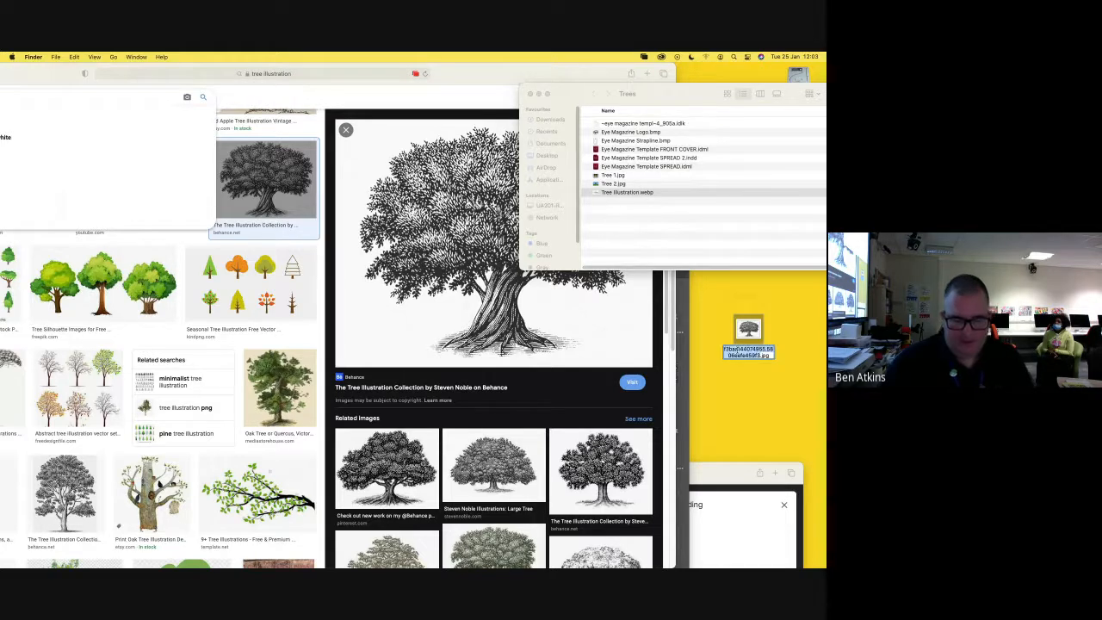
type("Tree Drawin")
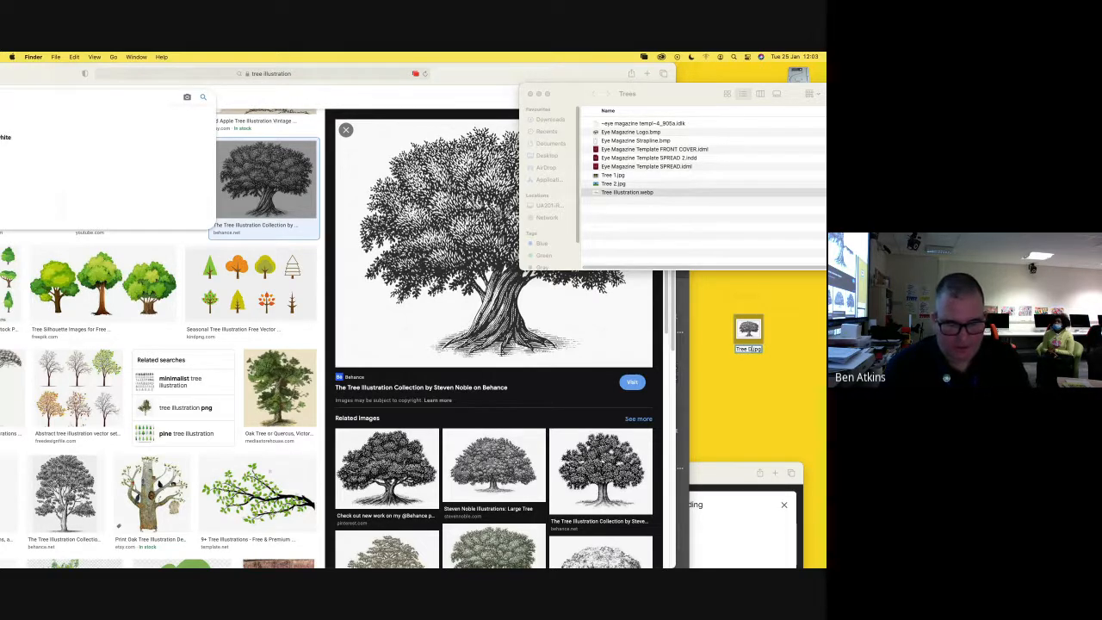
type("g")
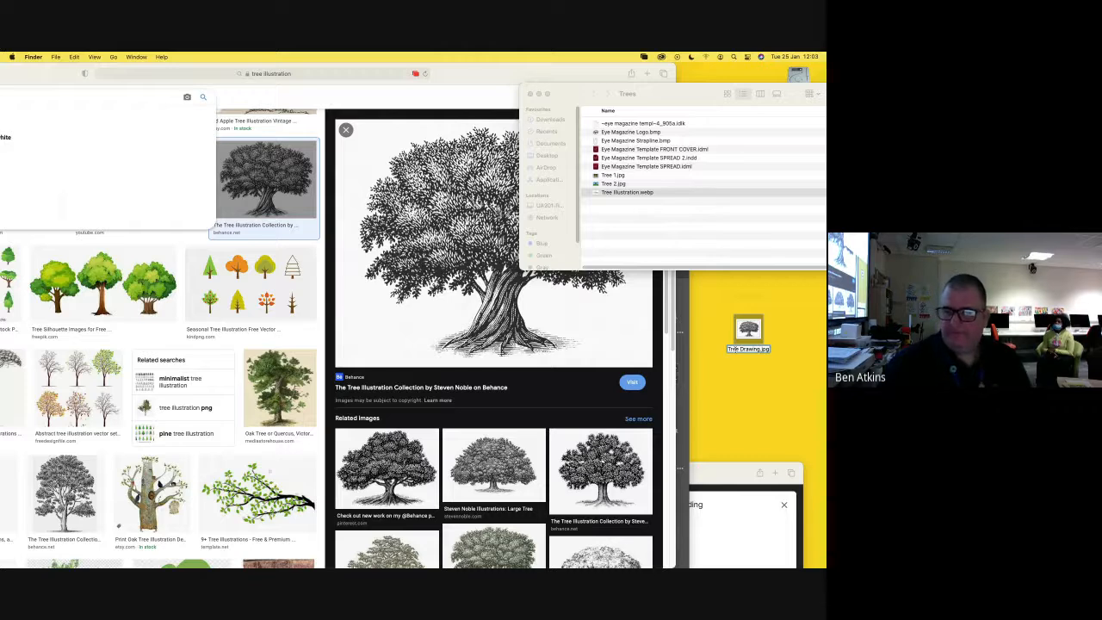
key("Return")
left_click_drag(749, 329, 663, 227)
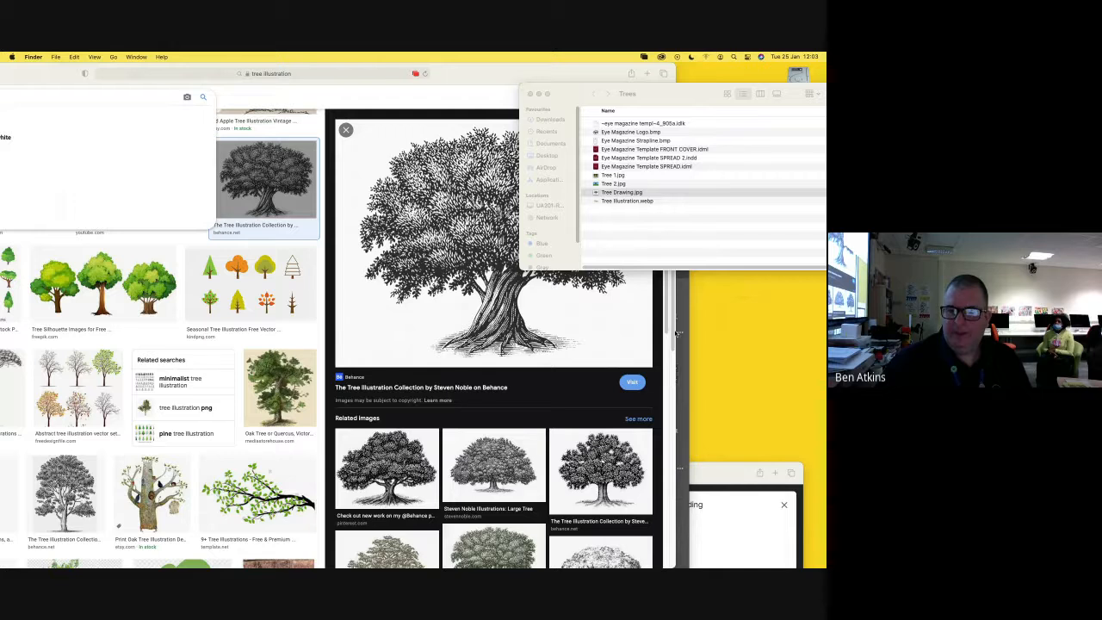
- Switch back to InDesign and place Tree Drawing.jpg from the Trees folder into the empty frame beneath the body text
left_click(678, 333)
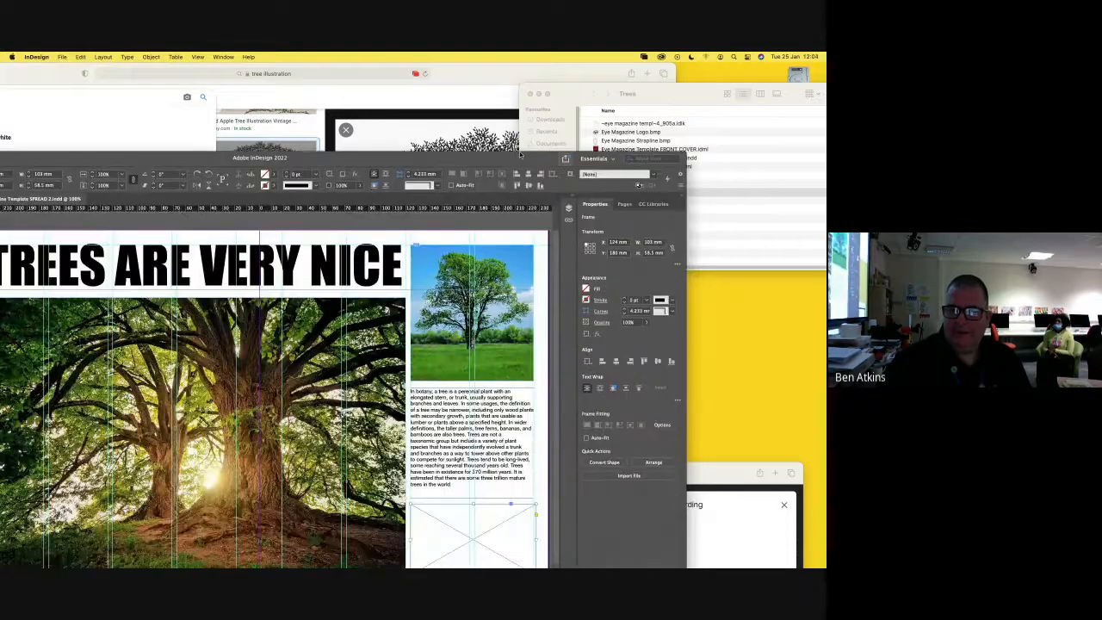
left_click_drag(520, 155, 498, 66)
left_click(651, 178)
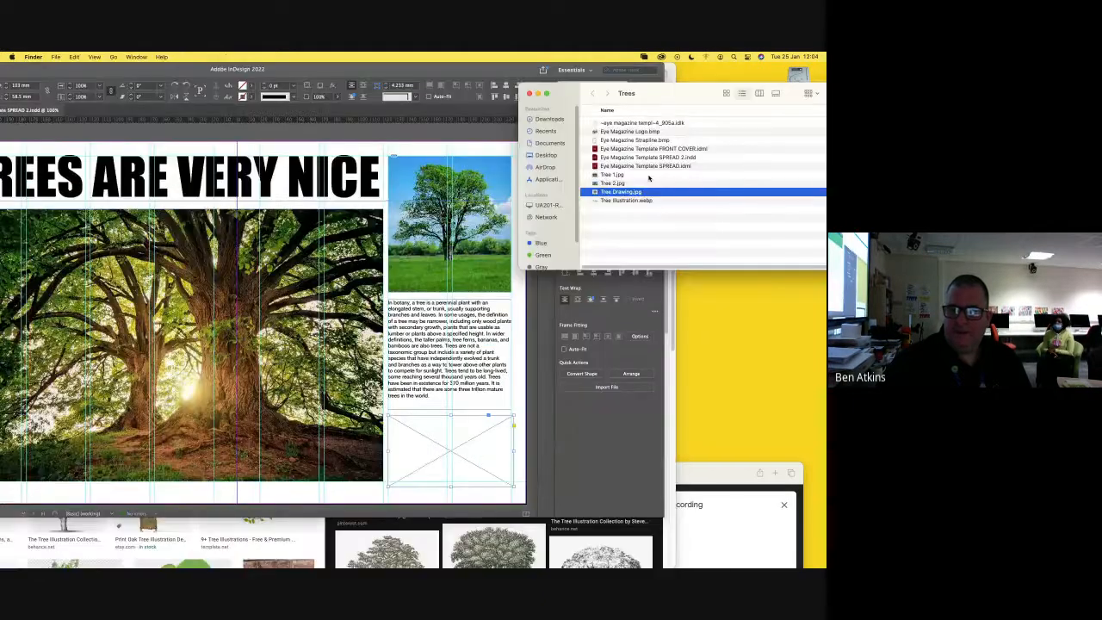
mouse_move(642, 191)
left_mouse_down()
mouse_move(538, 241)
mouse_move(475, 432)
mouse_move(460, 442)
left_mouse_up()
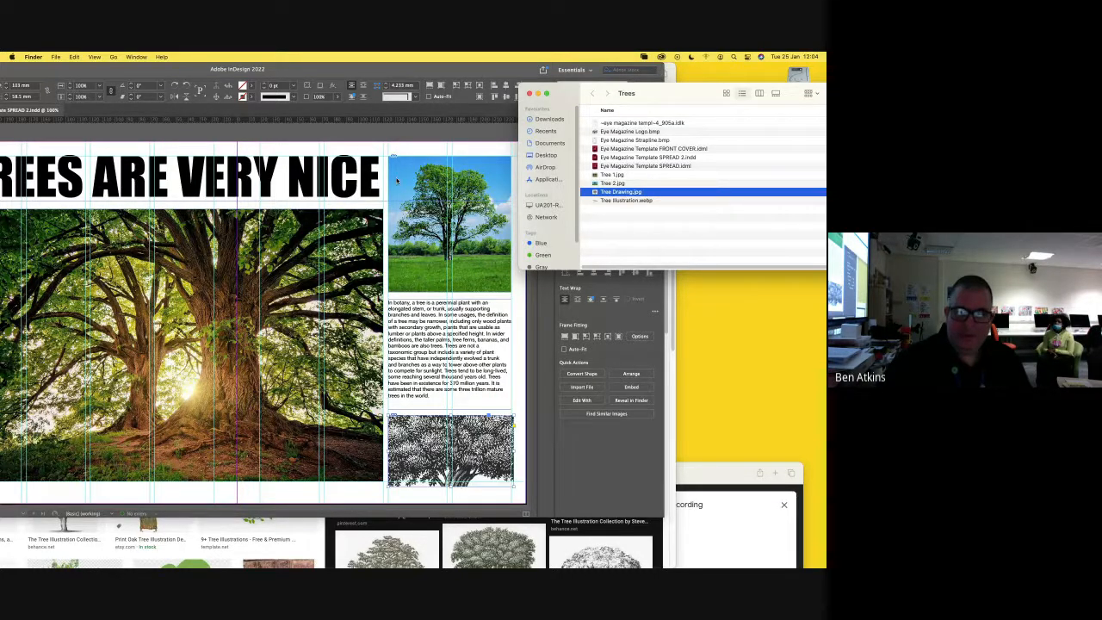
left_click_drag(595, 97, 679, 97)
left_click(464, 68)
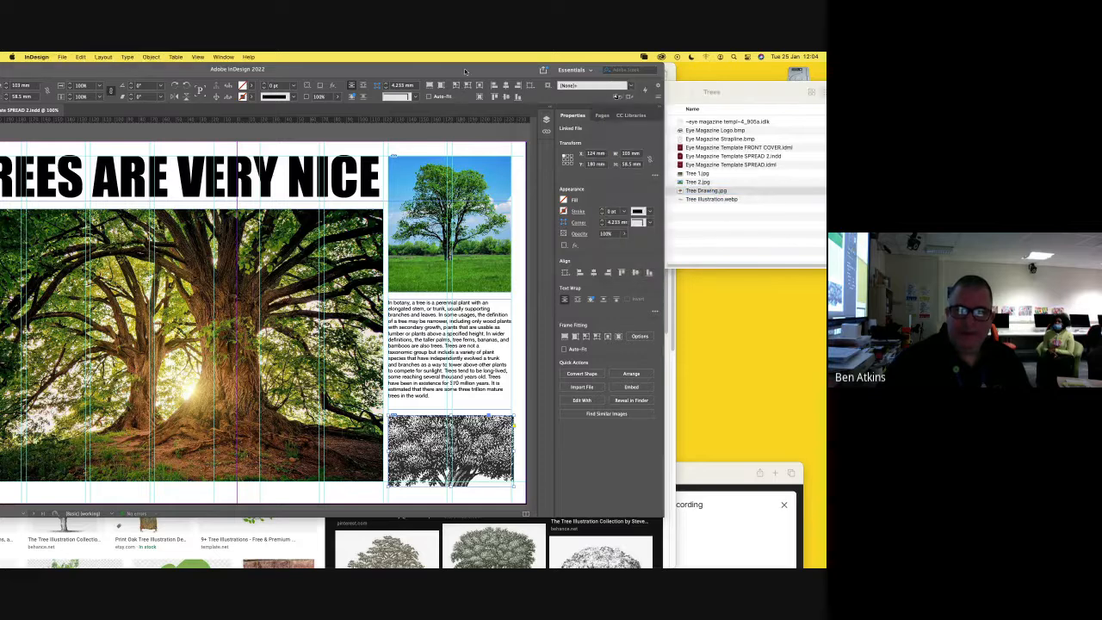
left_click_drag(461, 73, 546, 72)
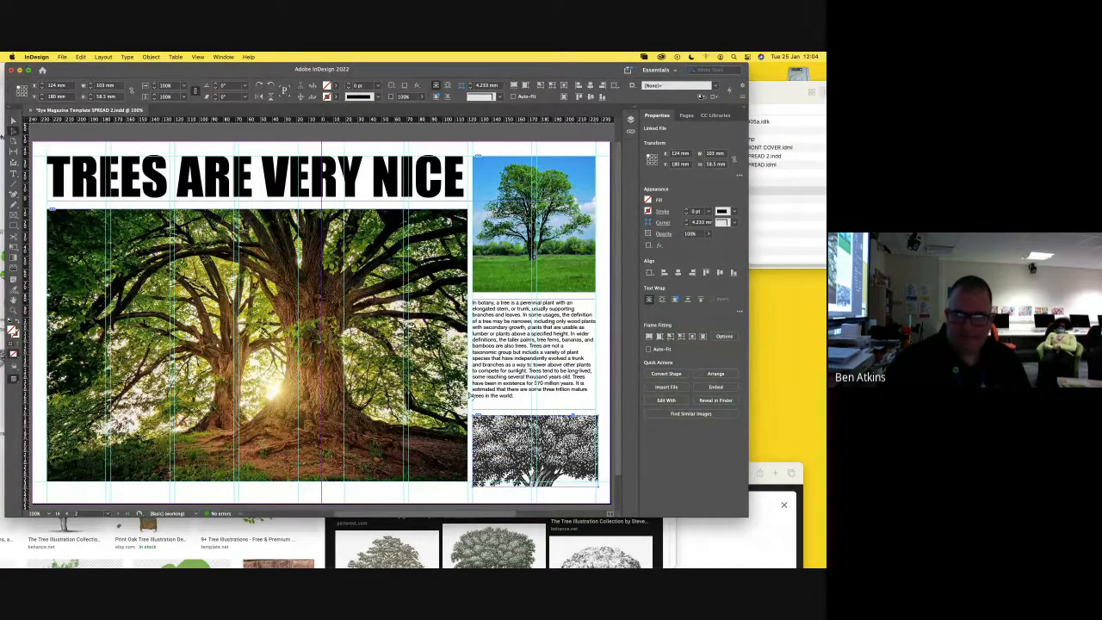
- Scale the tree drawing inside its frame to 10% and centre it in the frame
left_click(518, 439)
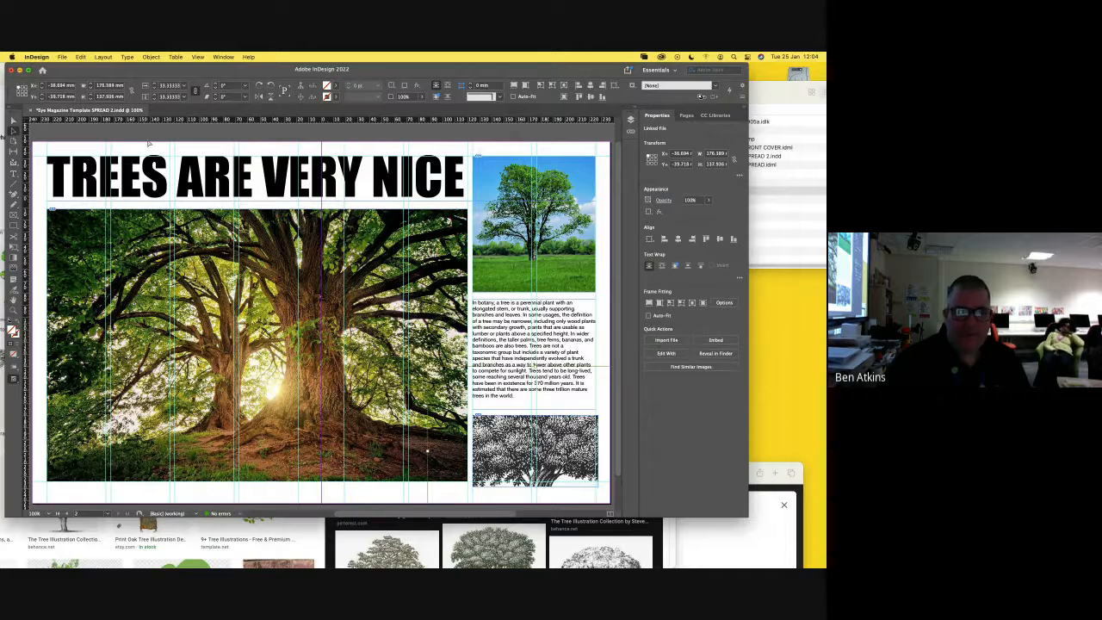
left_click(163, 85)
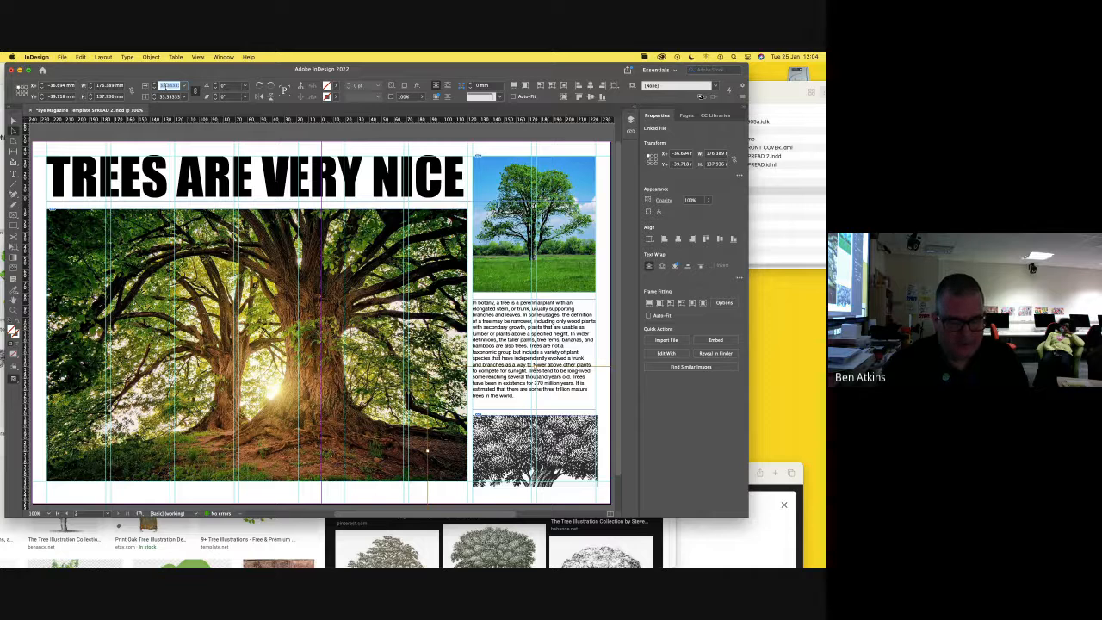
type("10")
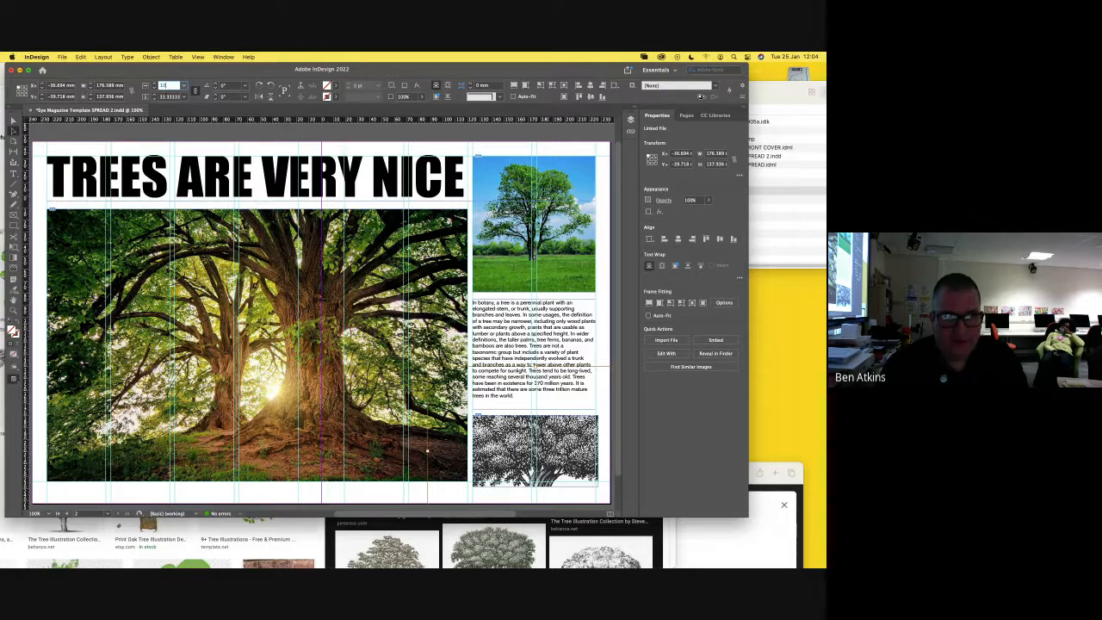
key("Return")
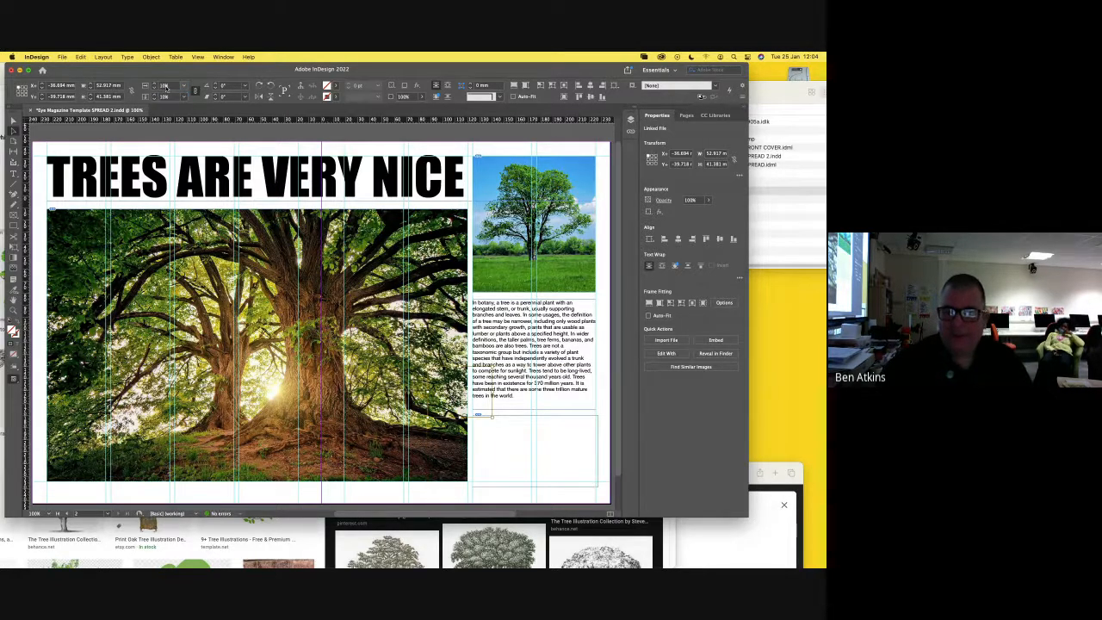
left_click_drag(452, 398, 495, 442)
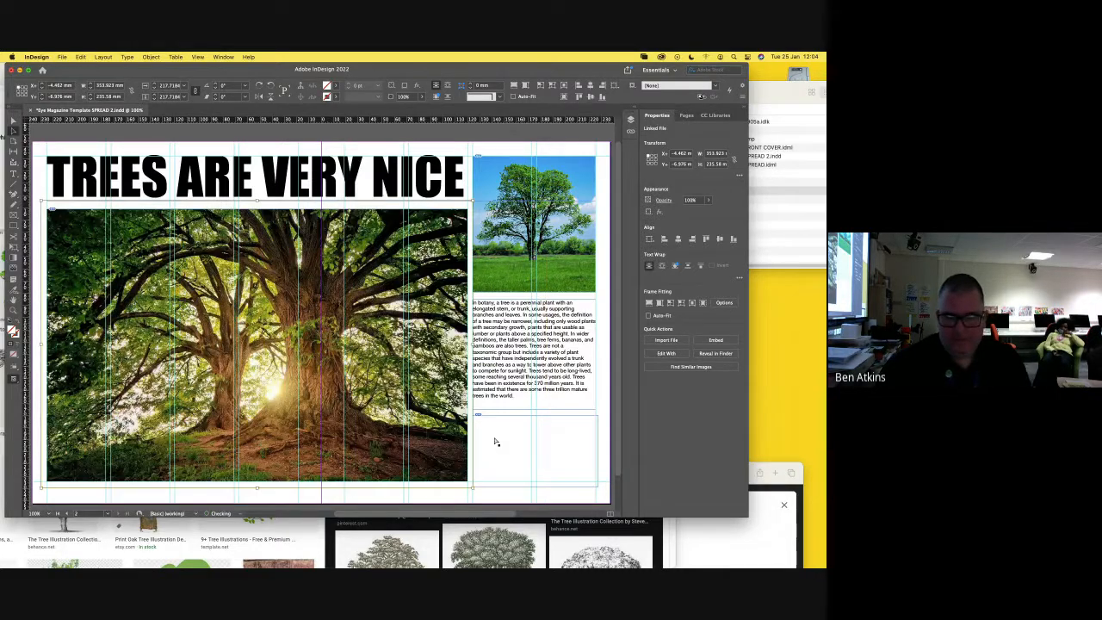
left_click(507, 445)
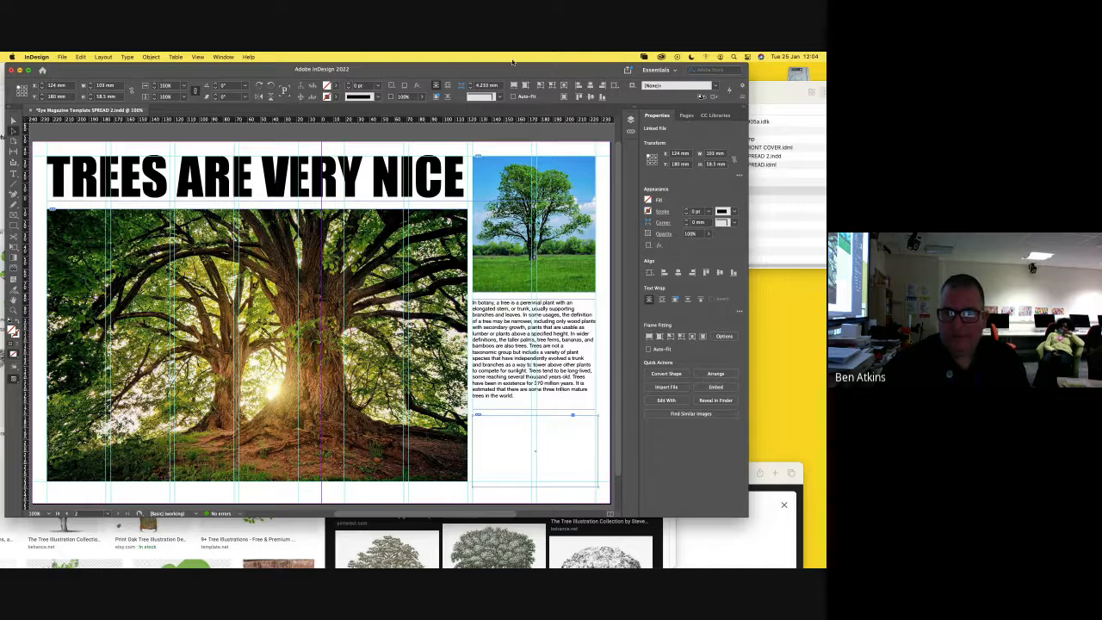
left_click(564, 86)
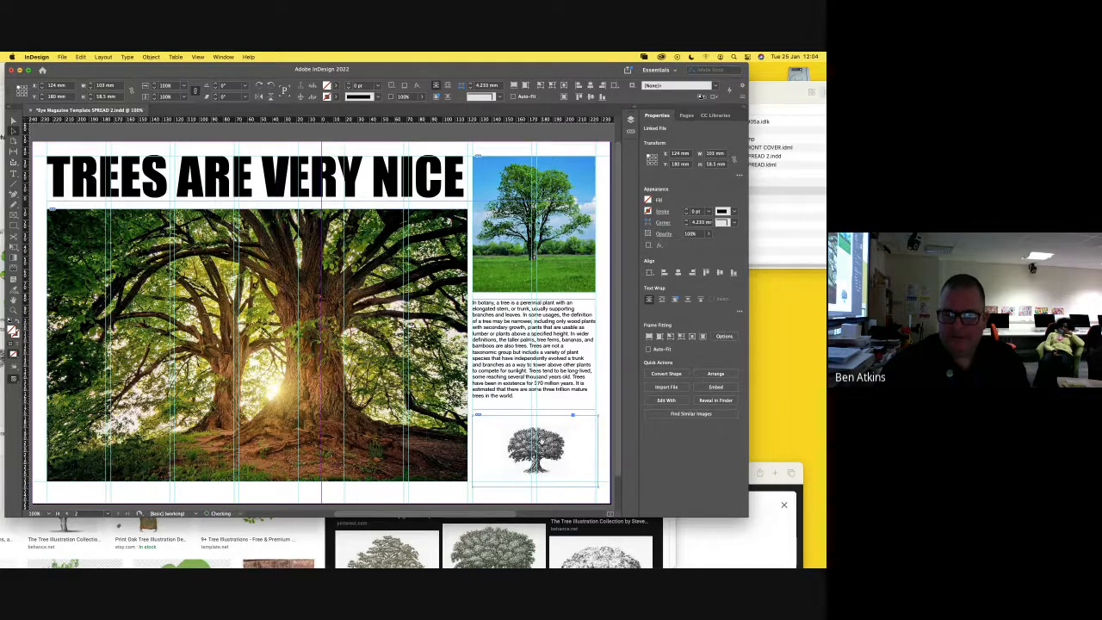
- Scale the tree drawing inside its frame to 20% and centre it again
left_click(538, 448)
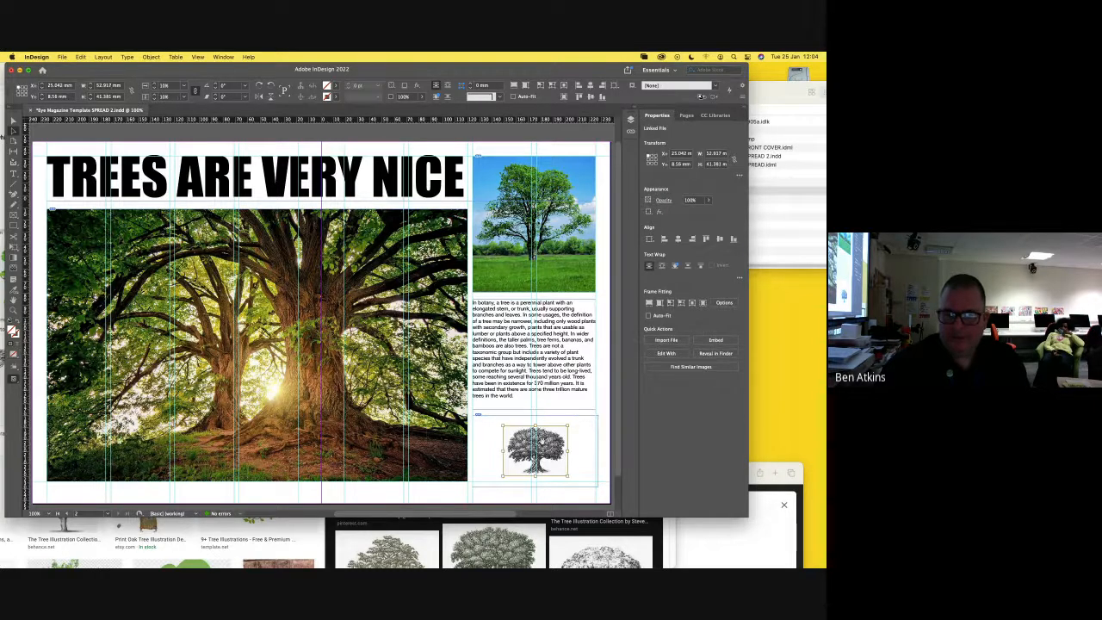
left_click(155, 87)
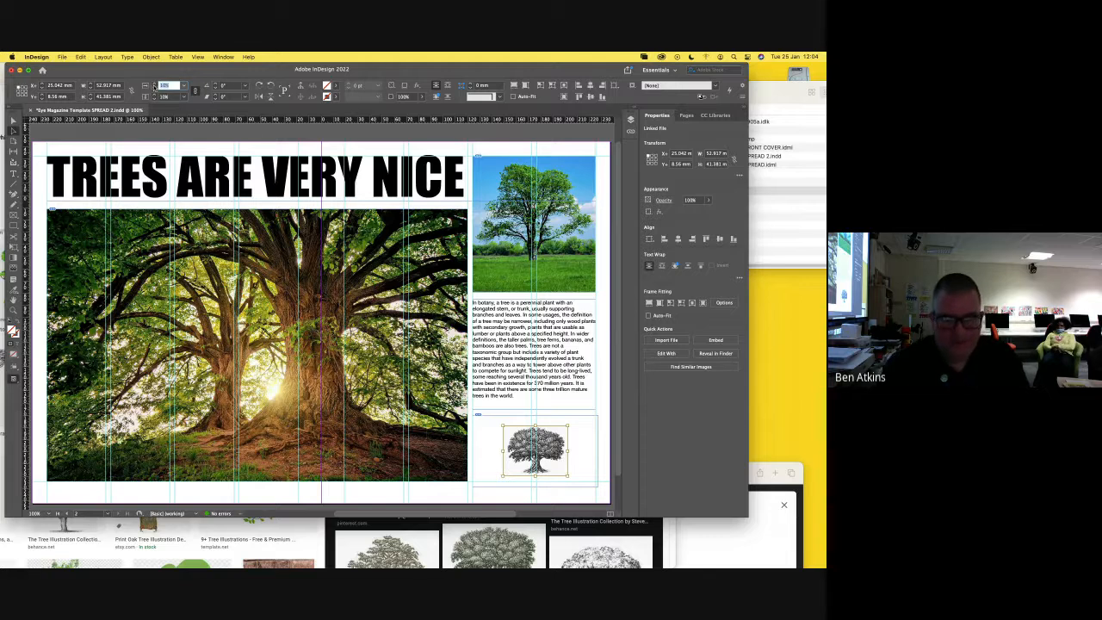
type("200")
key("Tab")
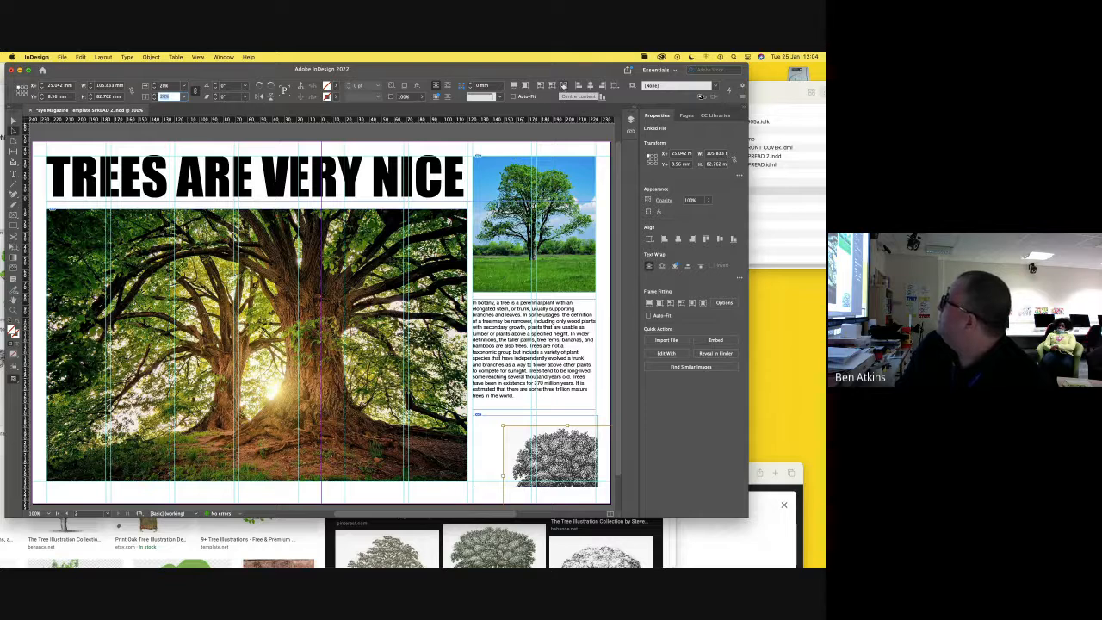
left_click(564, 87)
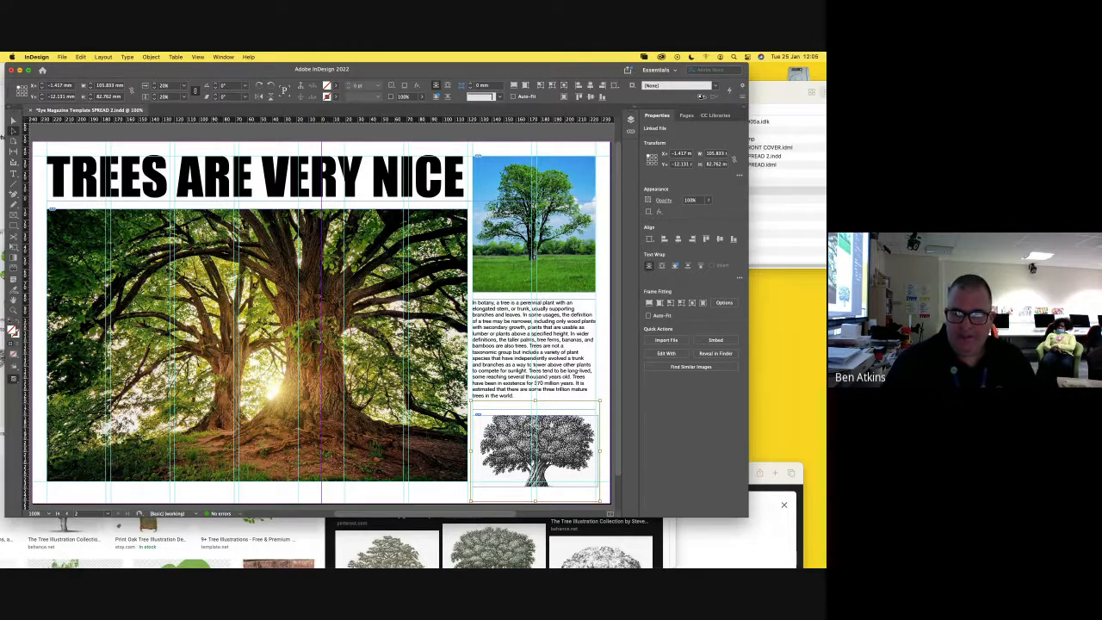
- Scale the tree drawing inside its frame to 15% and centre it within the frame
left_click_drag(170, 87, 161, 86)
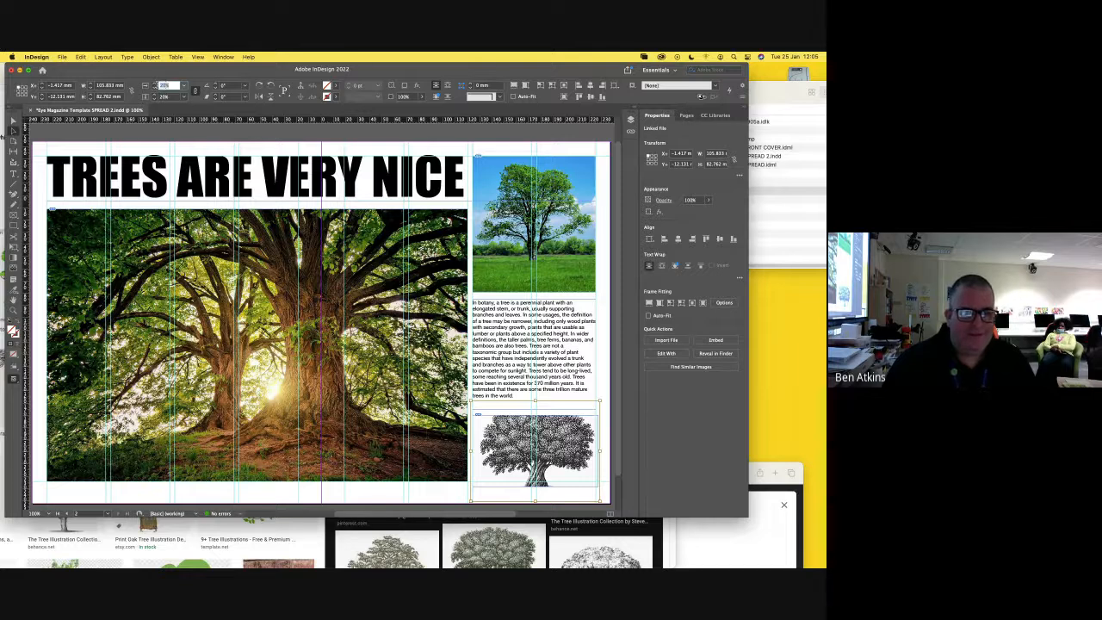
type("15")
key("Tab")
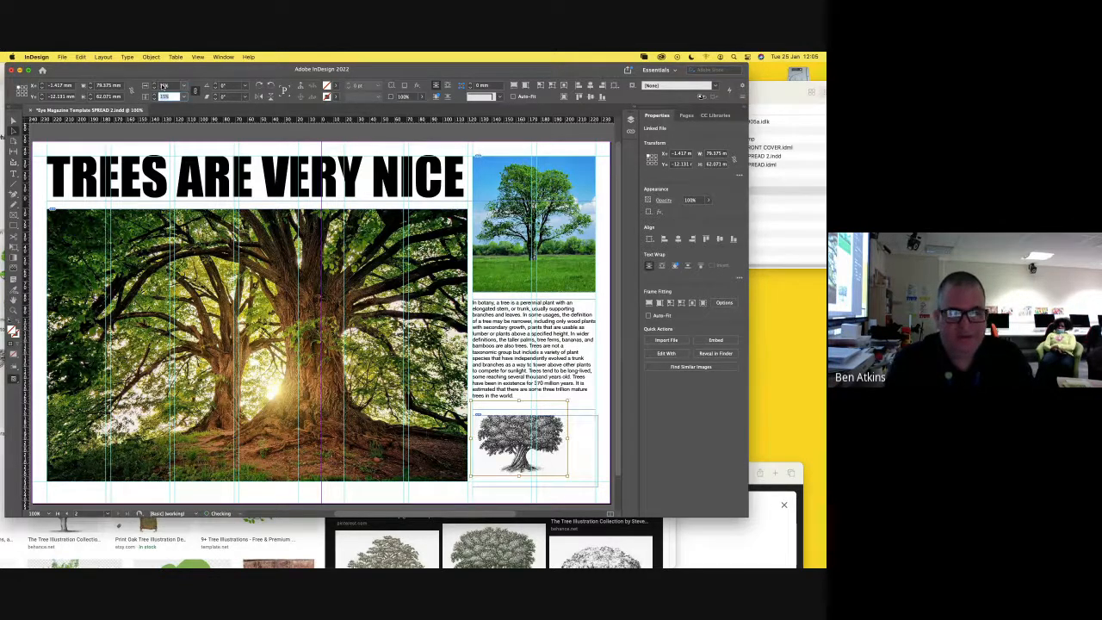
key("Return")
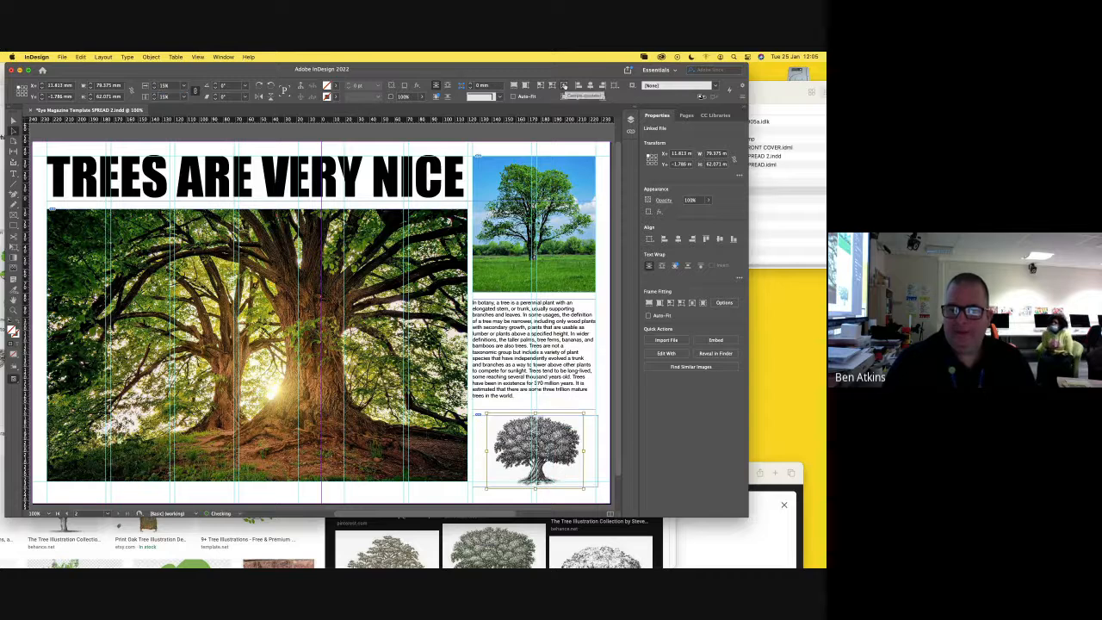
- Narrow the tree drawing's frame to 101 mm so its outer edge aligns with the column margin
left_click(14, 122)
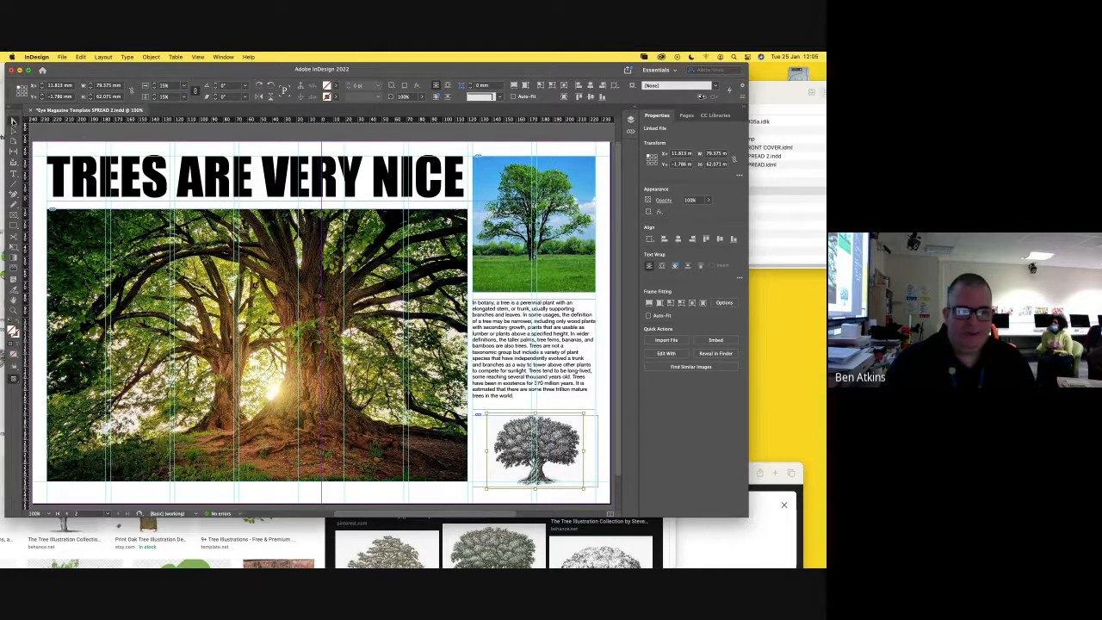
left_click(587, 436)
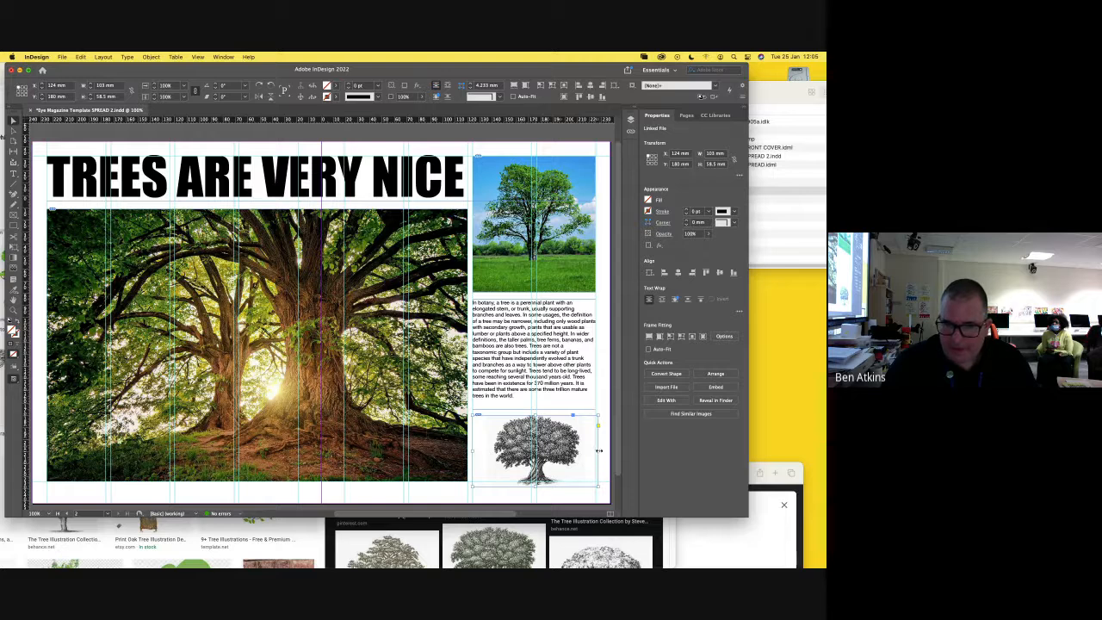
left_click_drag(599, 450, 595, 451)
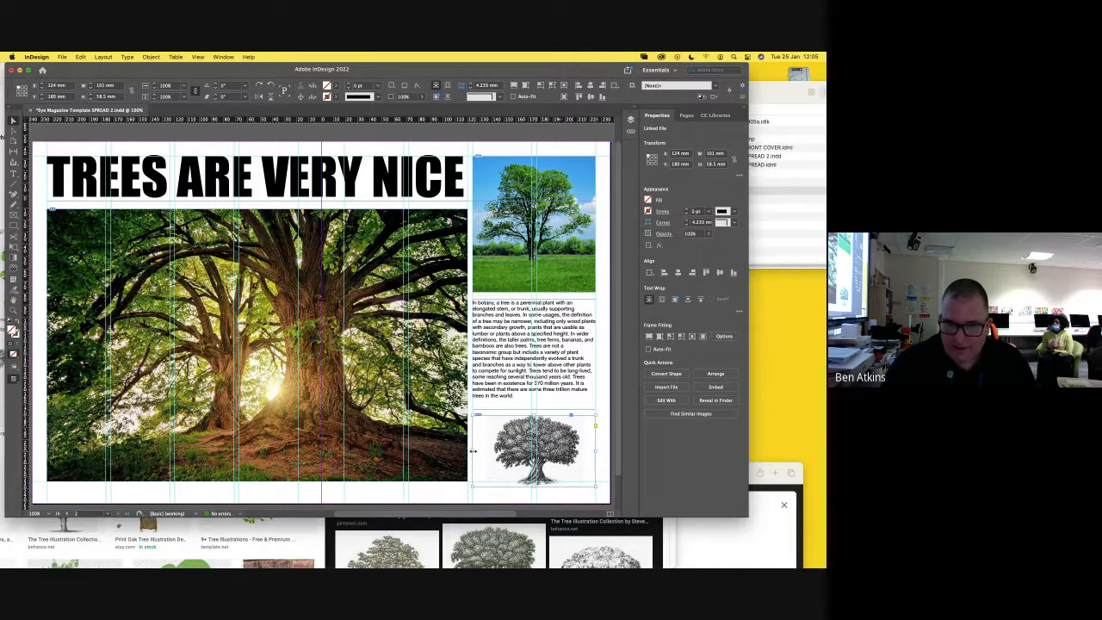
- Extend the tree drawing's frame upwards to a height of 63 mm and move it up to Y 173.5 mm
left_click_drag(473, 451, 472, 451)
left_click_drag(536, 415, 536, 410)
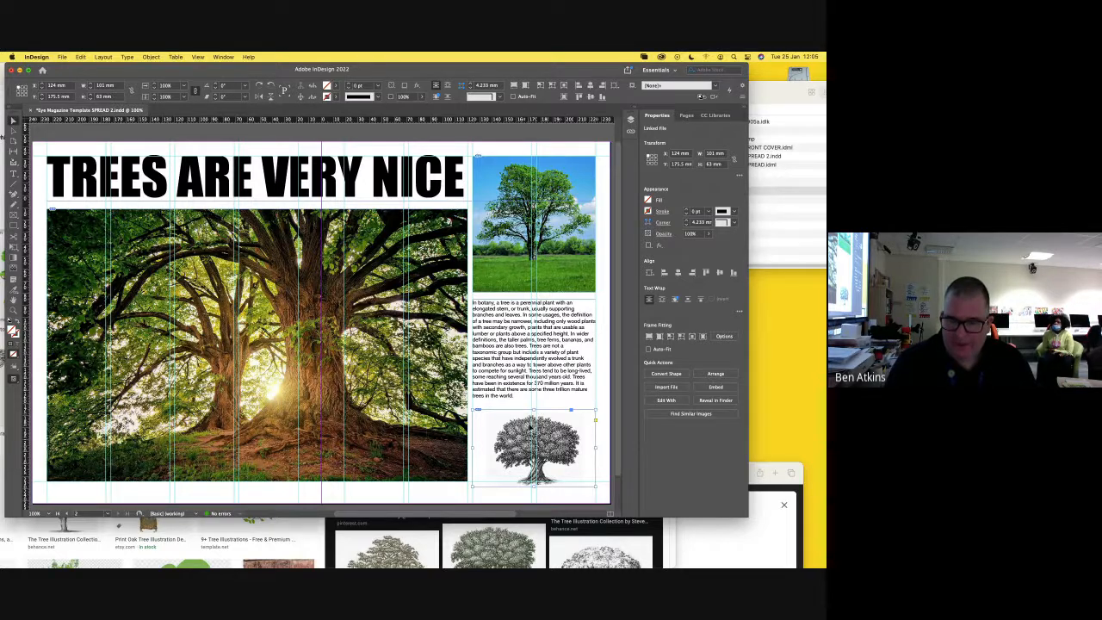
left_click_drag(531, 426, 530, 423)
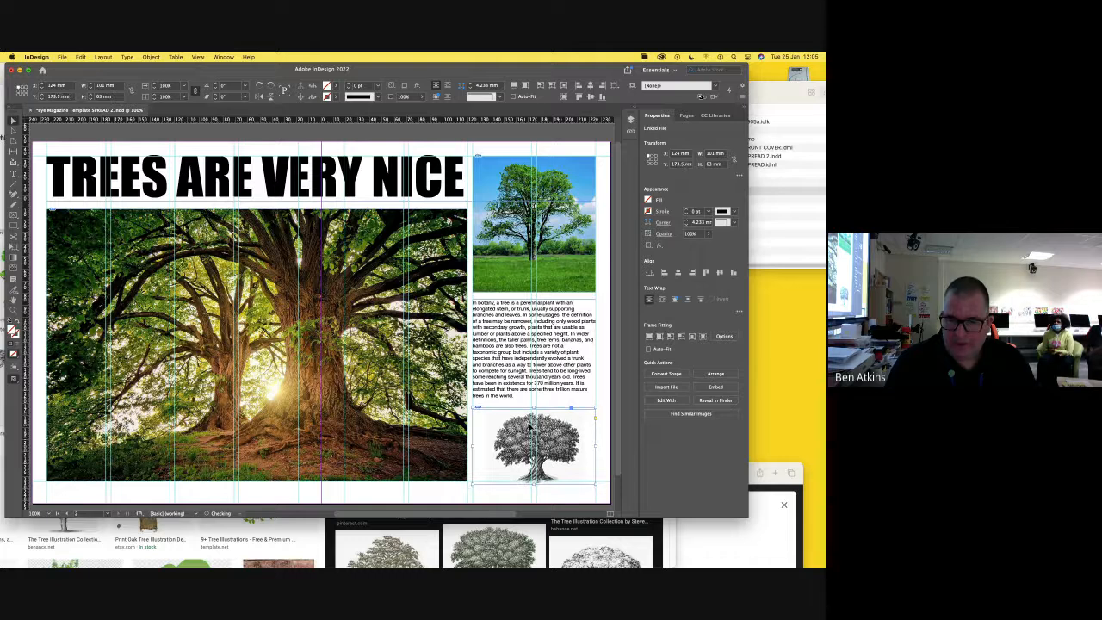
left_click(606, 368)
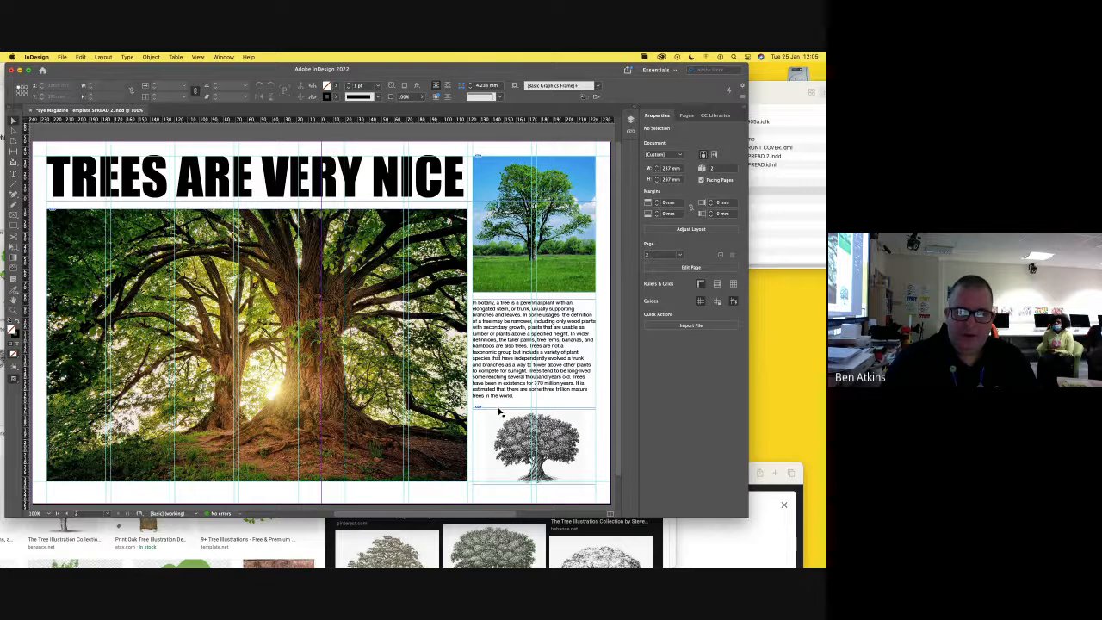
- Save the document as Eye Magazine Template SPREAD 2 in the Trees folder, replacing the existing file
left_click(64, 57)
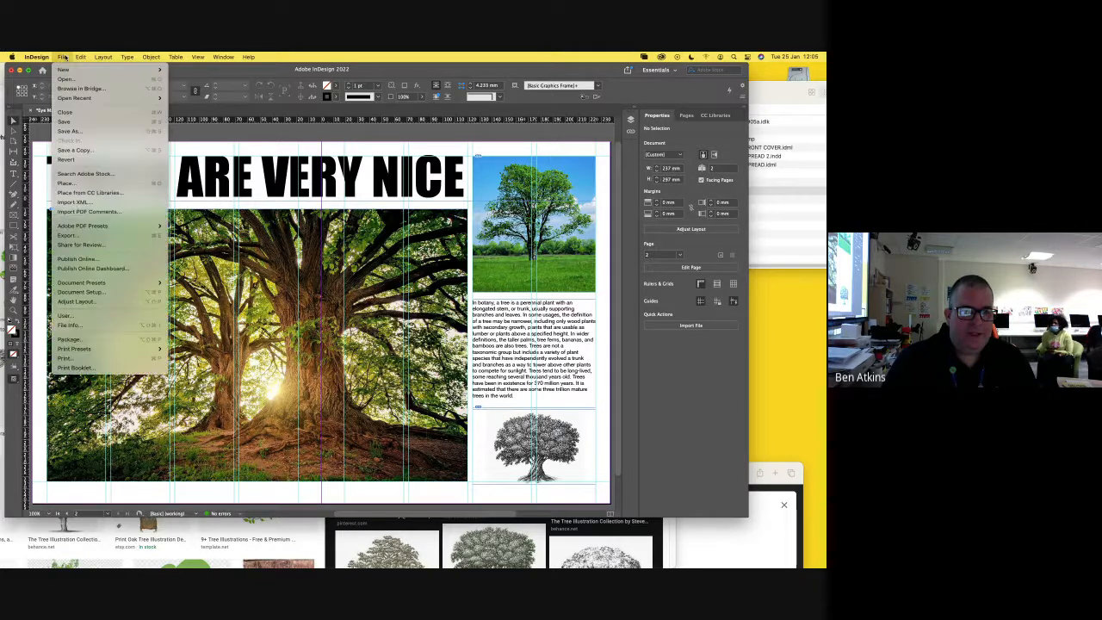
left_click(69, 131)
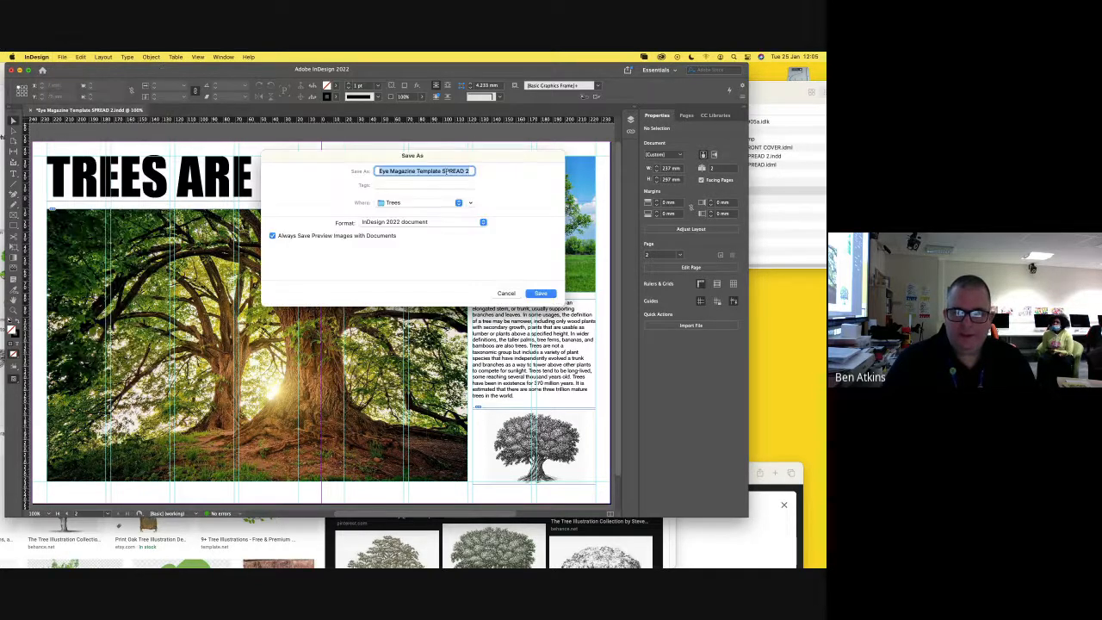
left_click(541, 295)
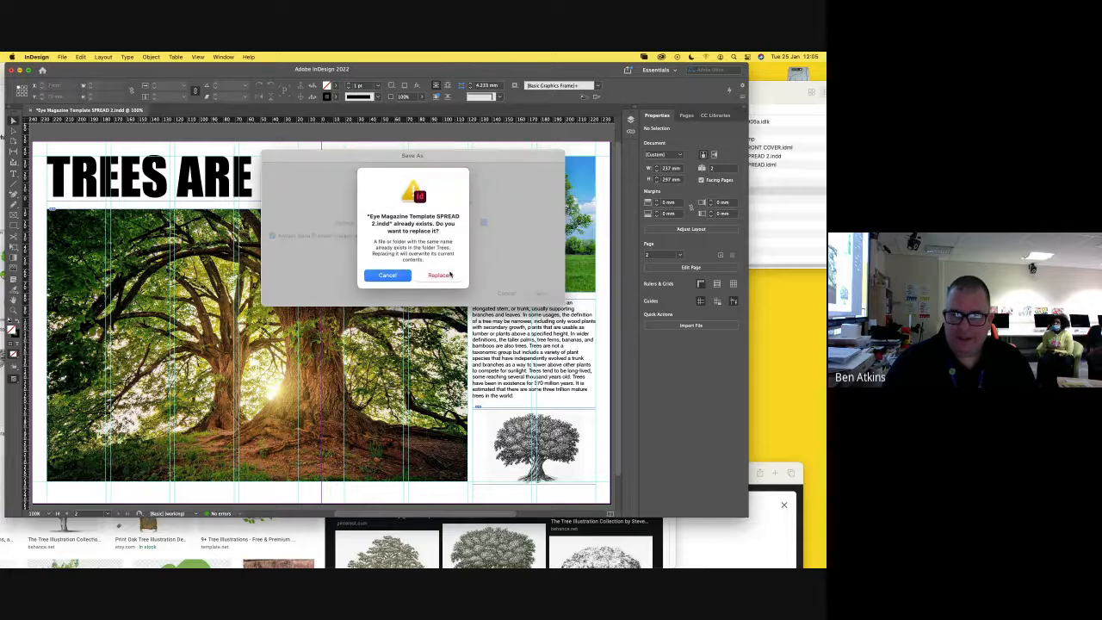
left_click(438, 274)
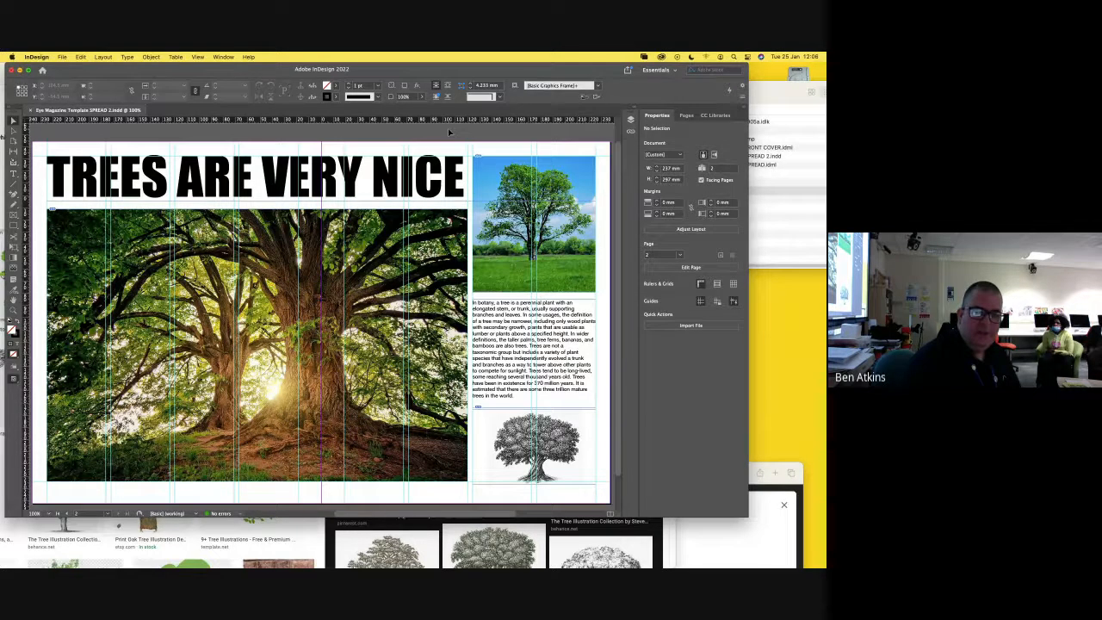
- Check the finished spread in Preview mode against the normal view with guides and frame edges
key("w")
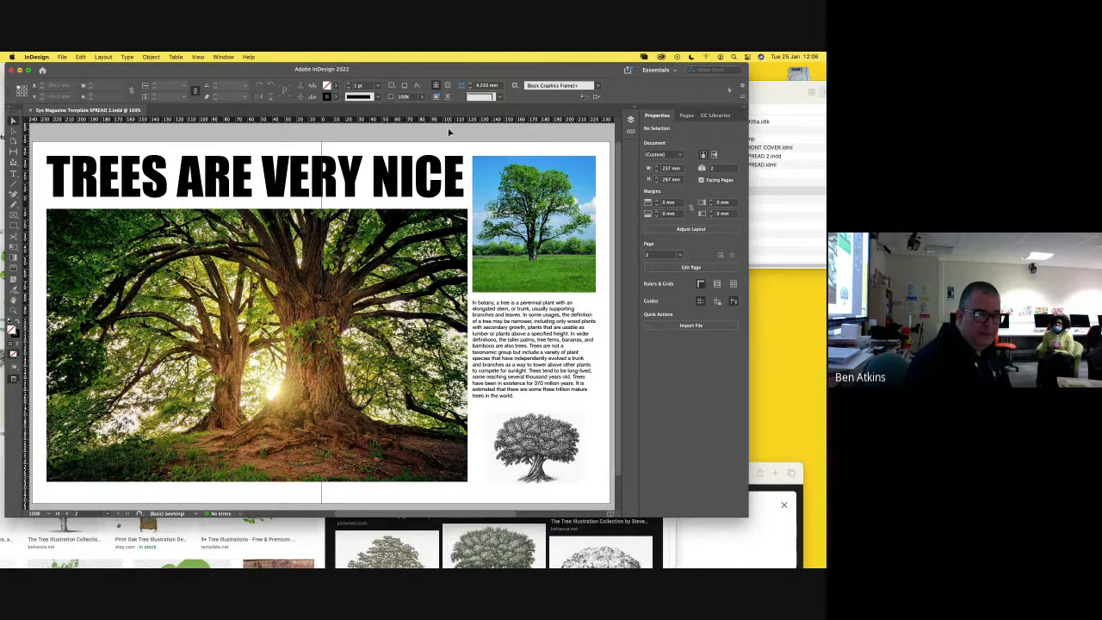
key("w")
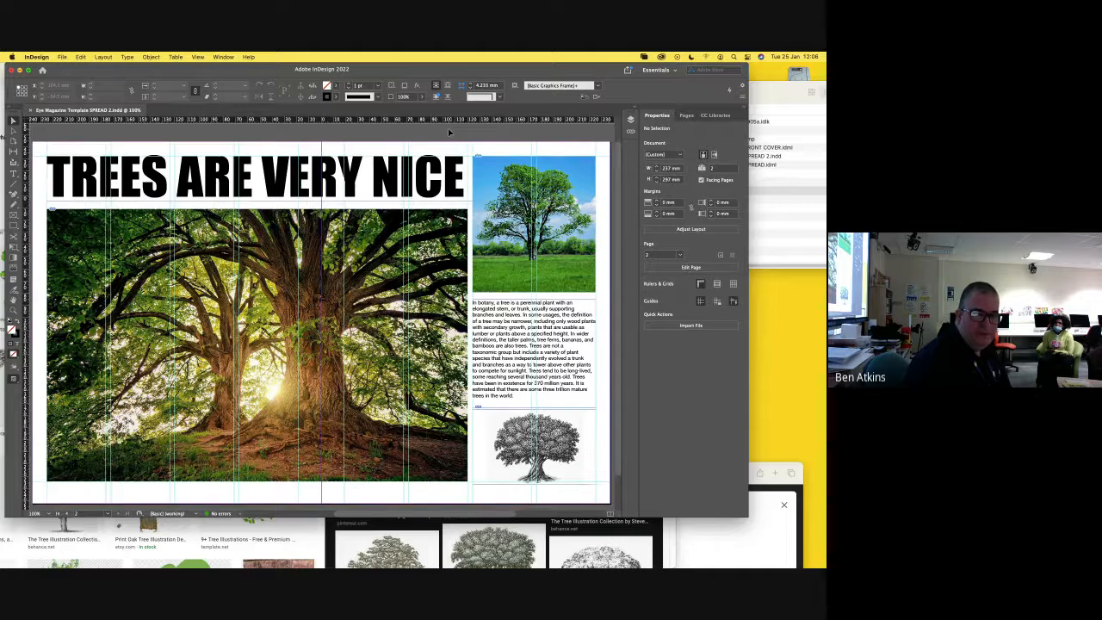
key("w")
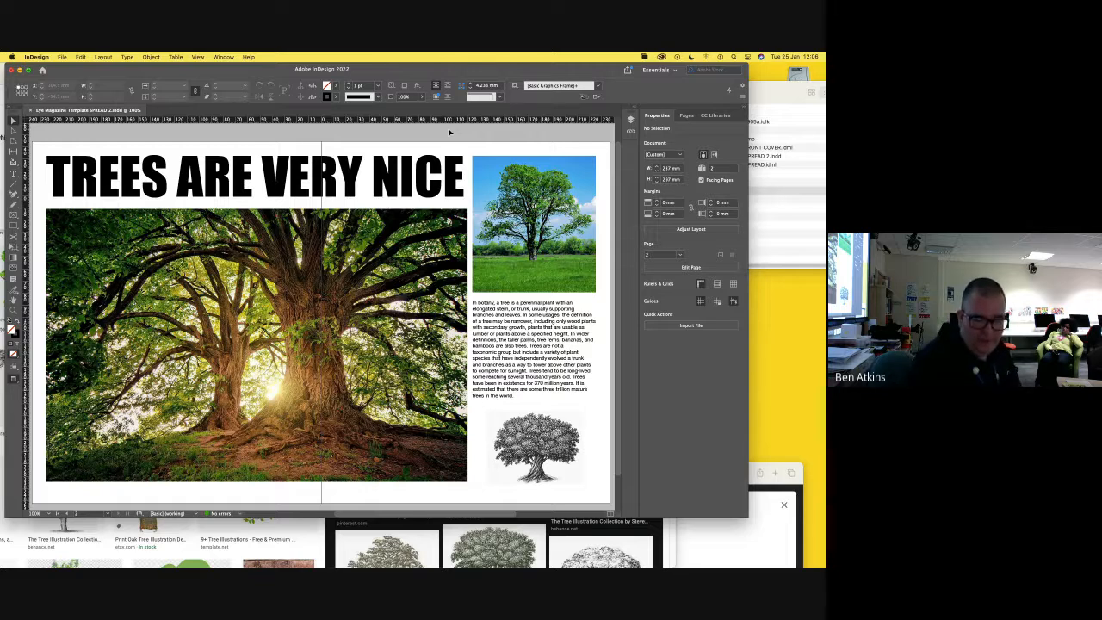
key("w")
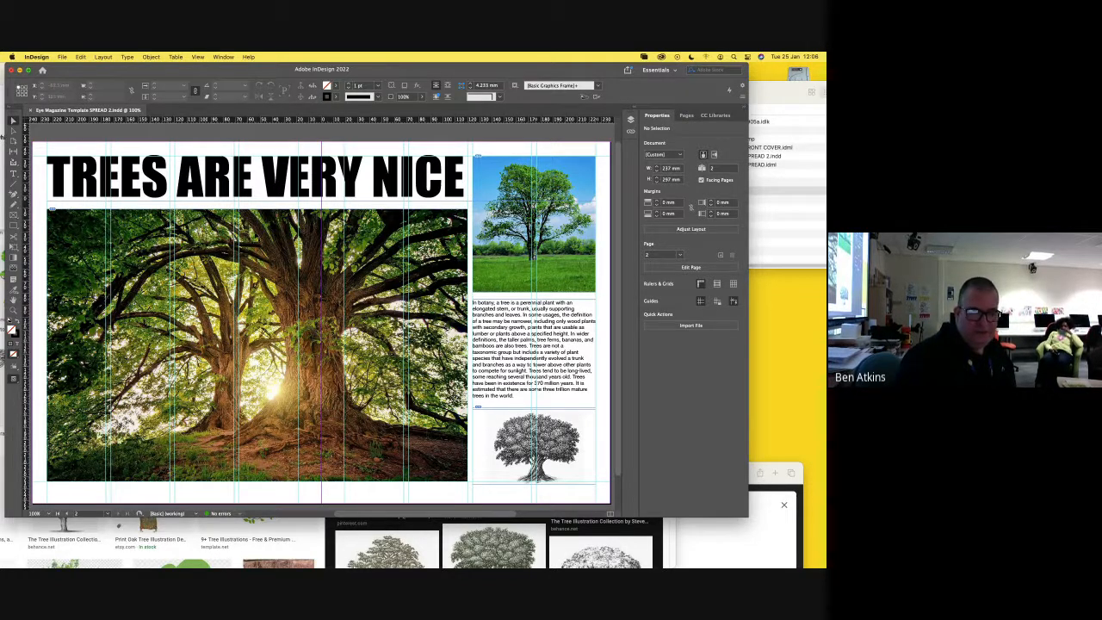
key("w")
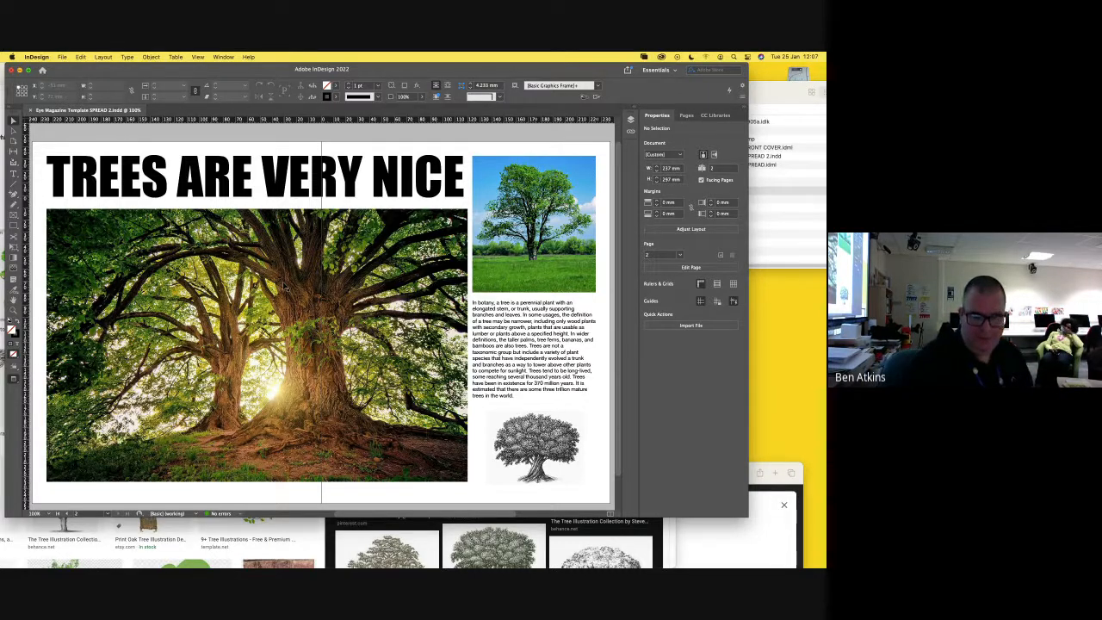
key("w")
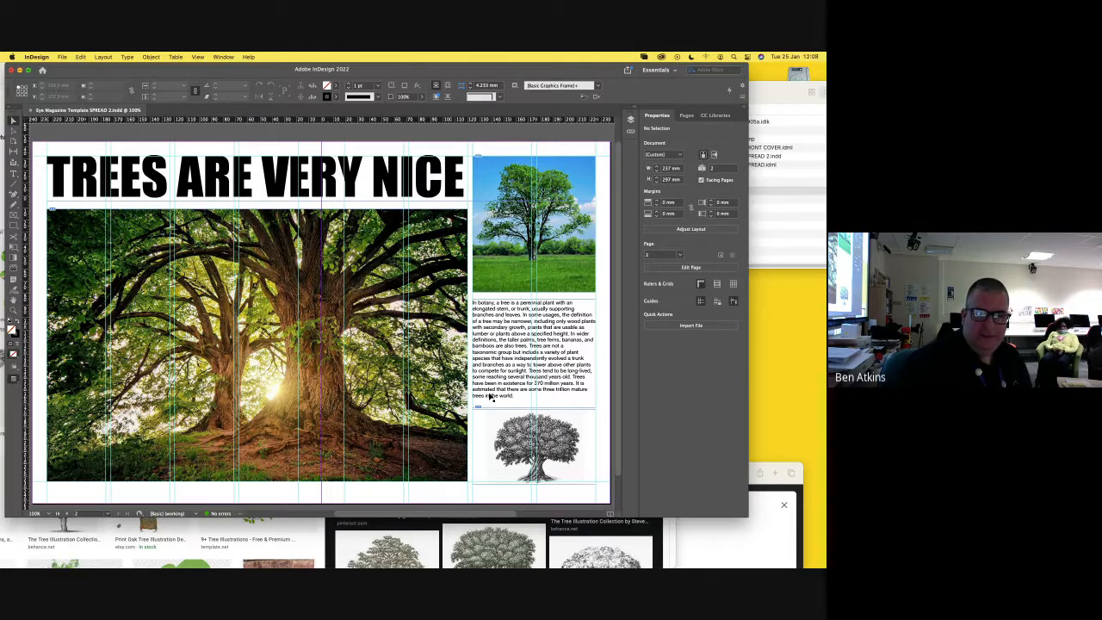
- Add a horizontal guide across the left page at about mid-height and narrow the large tree photo's frame to 206 mm
left_click_drag(464, 66, 473, 74)
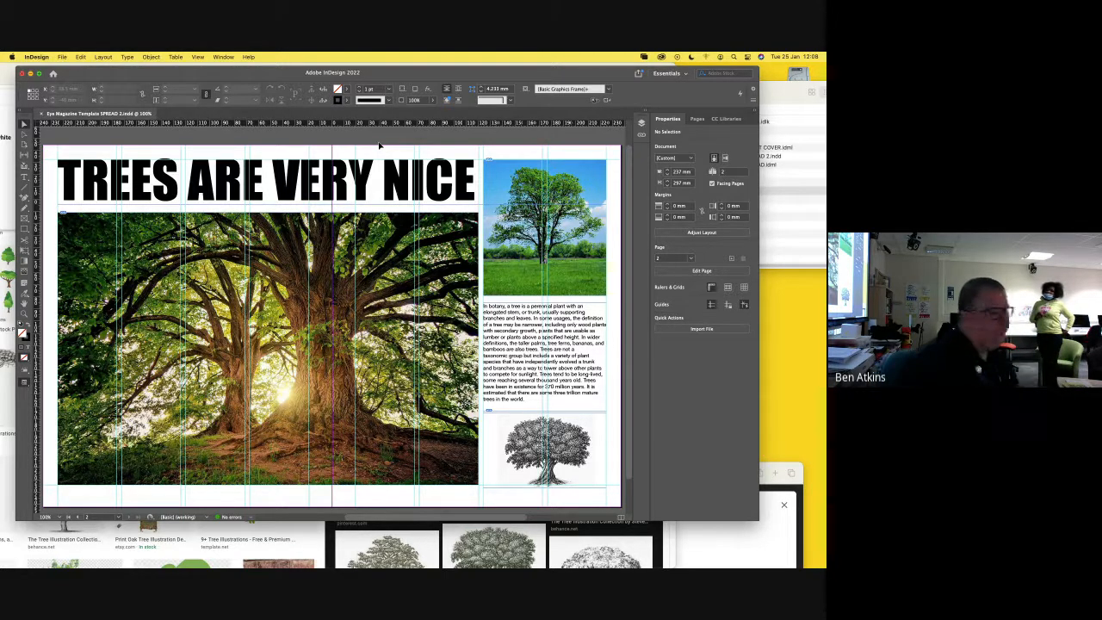
left_click_drag(414, 81, 488, 78)
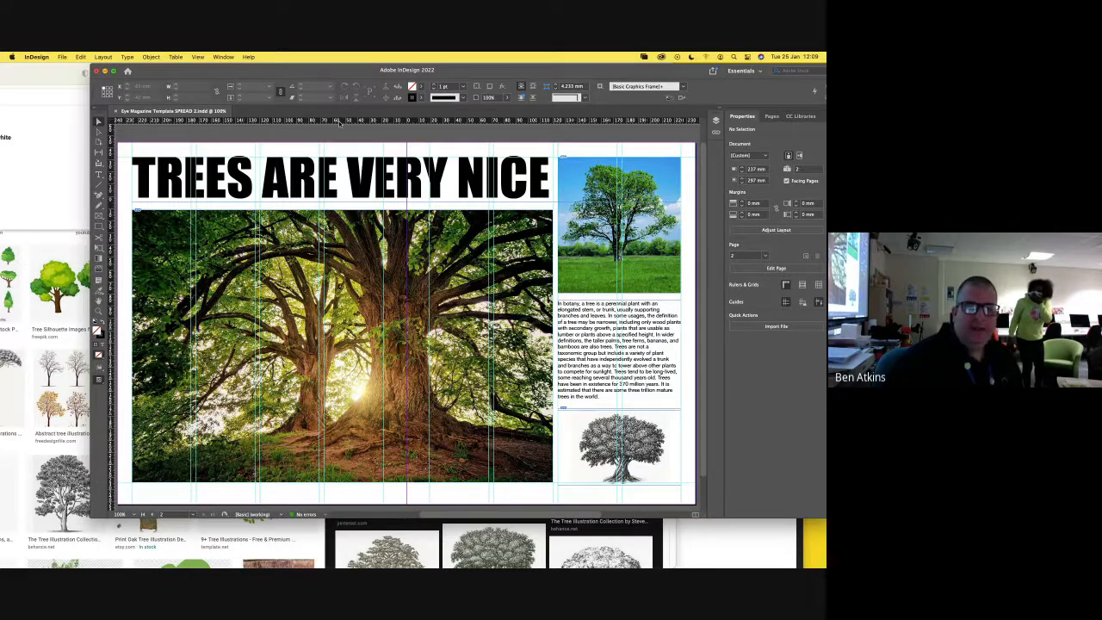
mouse_move(340, 123)
left_mouse_down()
mouse_move(340, 334)
mouse_move(342, 250)
mouse_move(342, 325)
left_mouse_up()
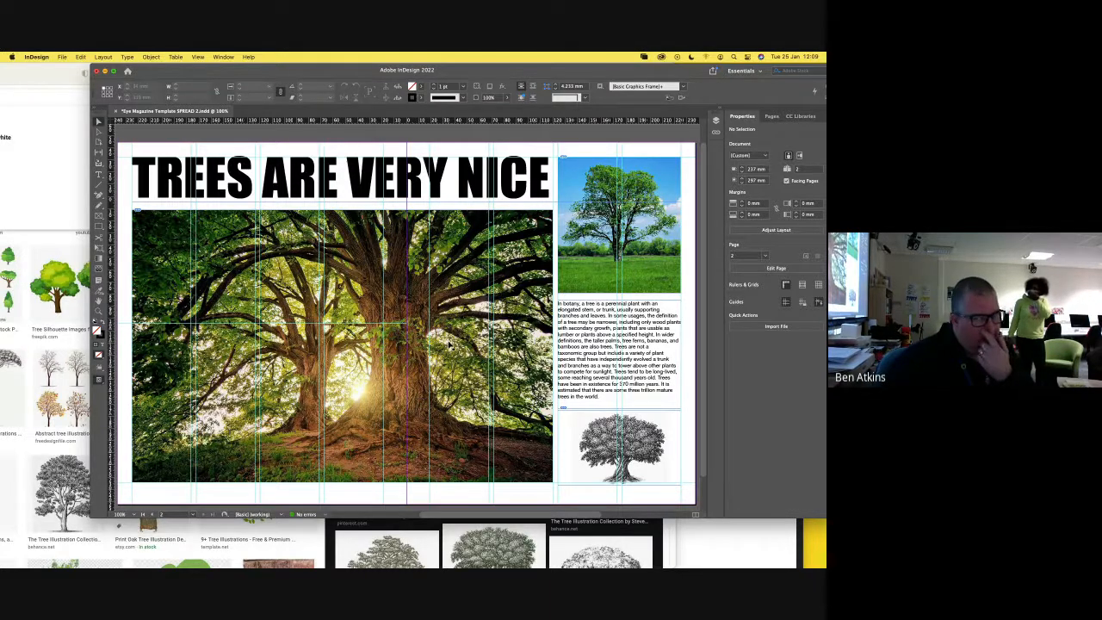
left_click(457, 243)
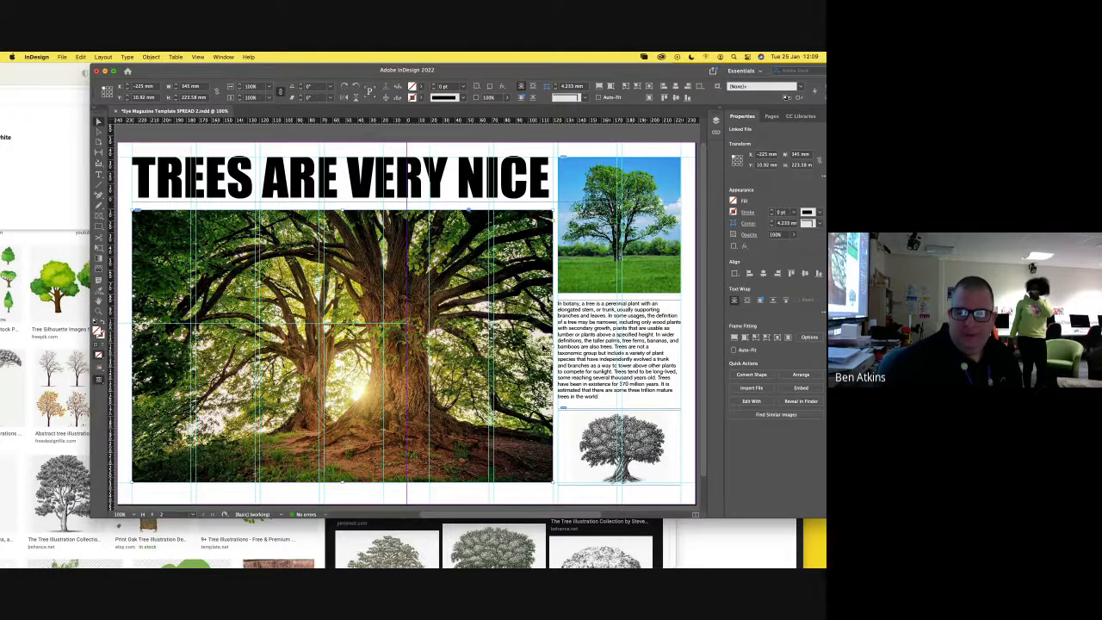
left_click_drag(553, 345, 383, 342)
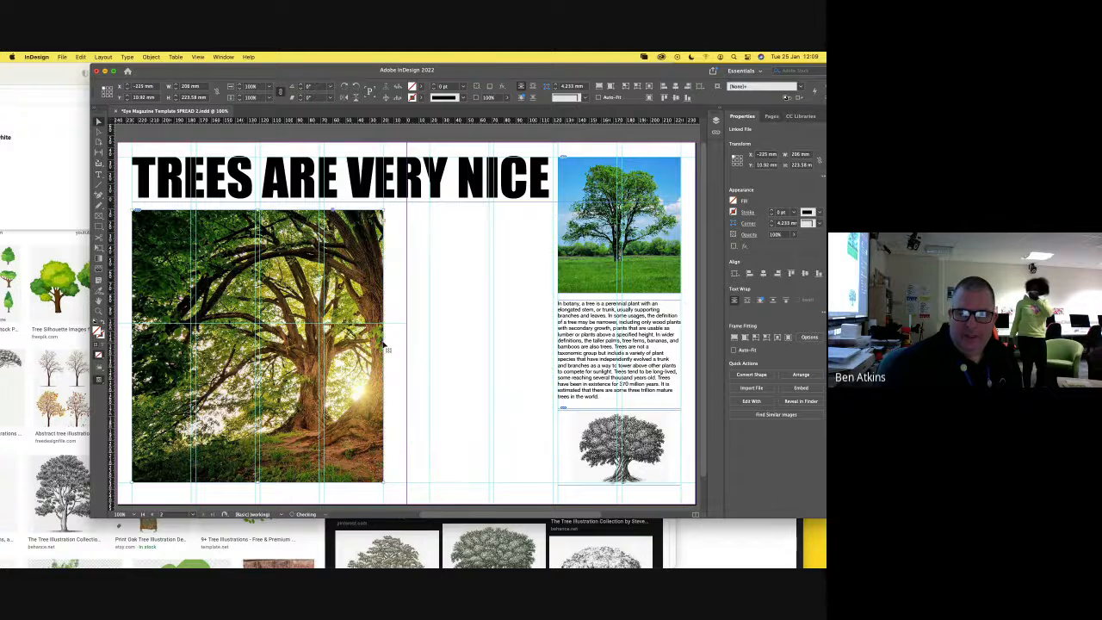
- Duplicate the body text frame into the empty columns beside it and align its top with the original using a horizontal guide
left_click(597, 343)
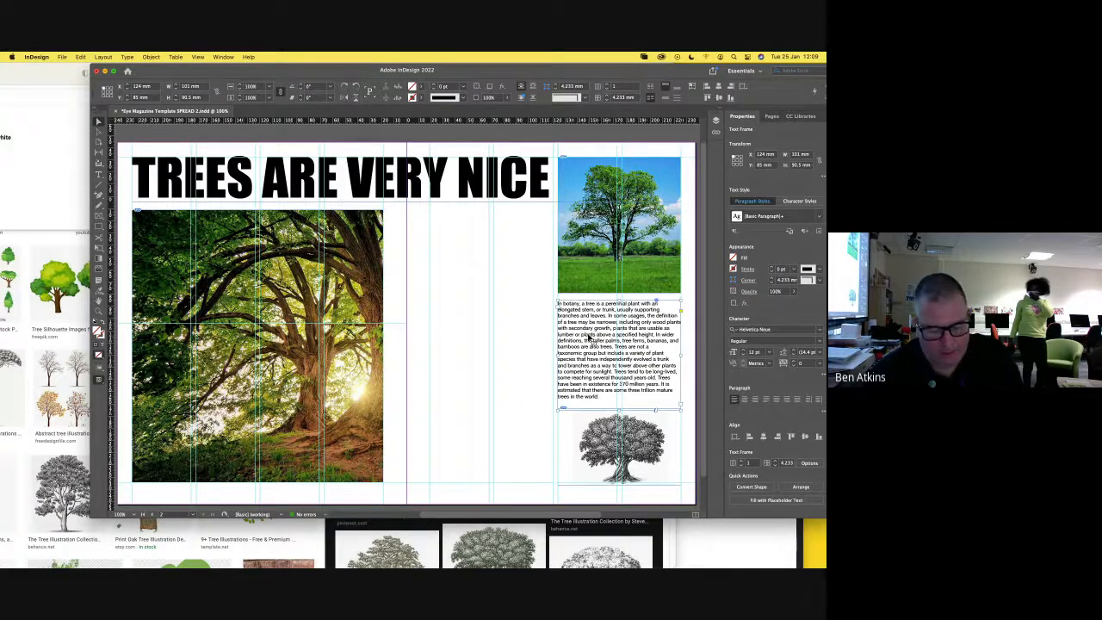
left_click_drag(590, 339, 520, 336)
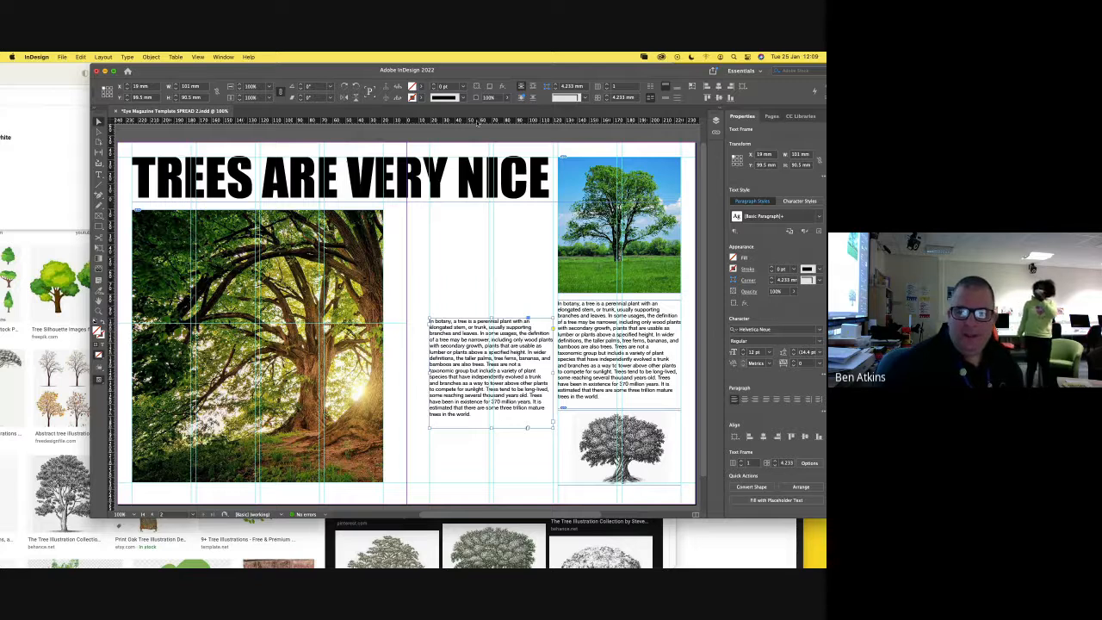
left_click_drag(478, 125, 473, 301)
left_click(575, 323)
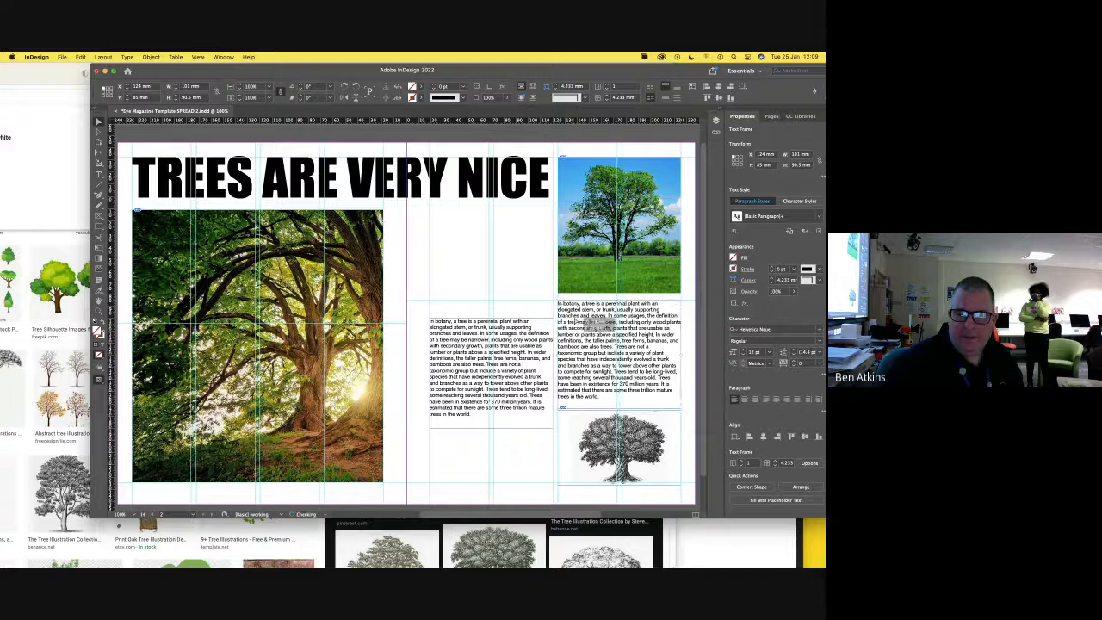
left_click(541, 330)
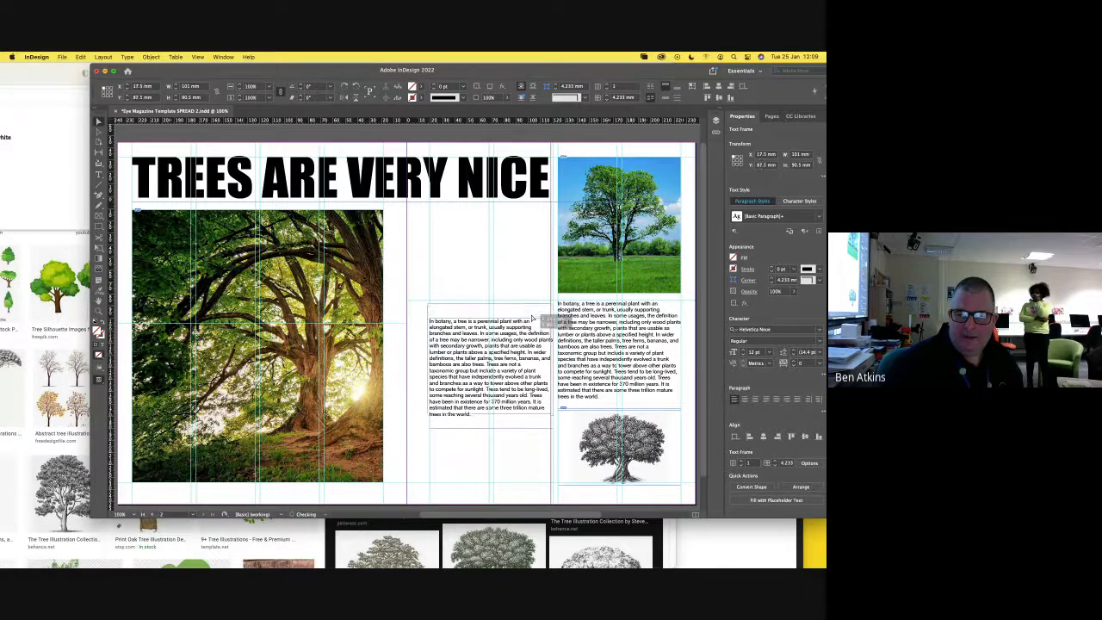
left_click_drag(534, 317, 536, 316)
left_click(532, 296)
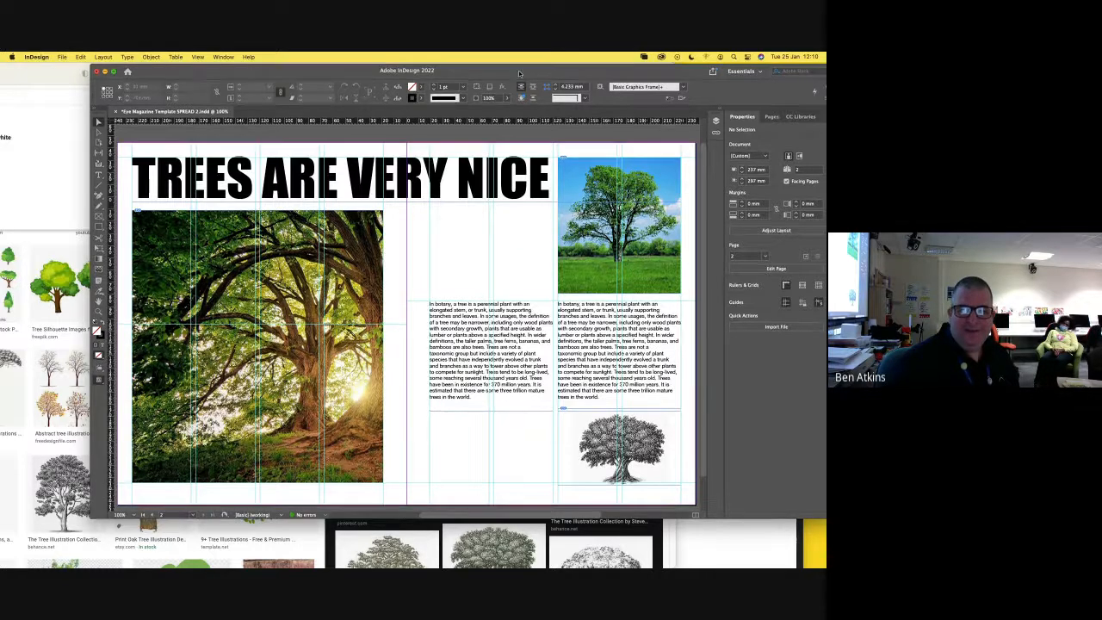
- Bring the Google Meet window in Safari to the front and leave the video call
left_click_drag(482, 71, 552, 70)
left_click(121, 242)
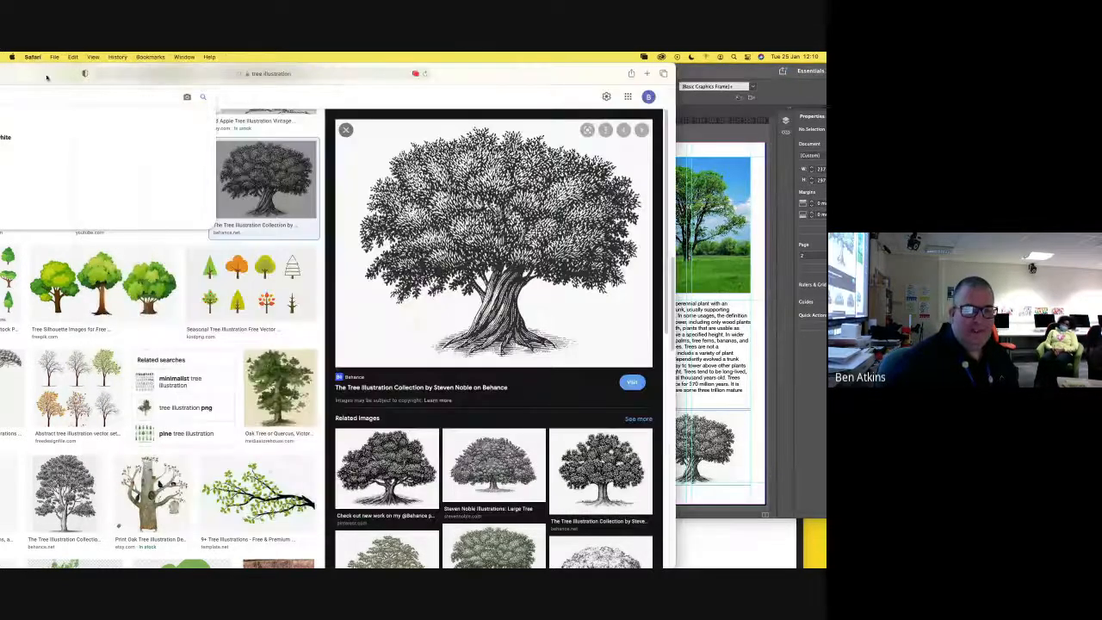
left_click_drag(46, 79, 375, 240)
left_click(146, 370)
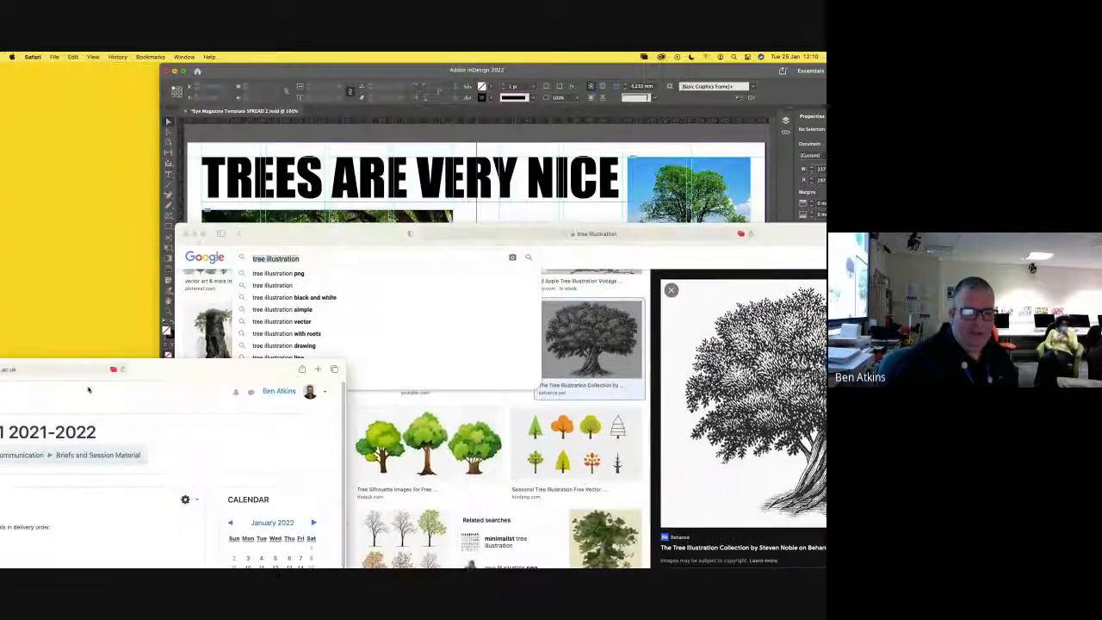
left_click_drag(146, 371, 655, 392)
left_click(105, 443)
double_click(105, 443)
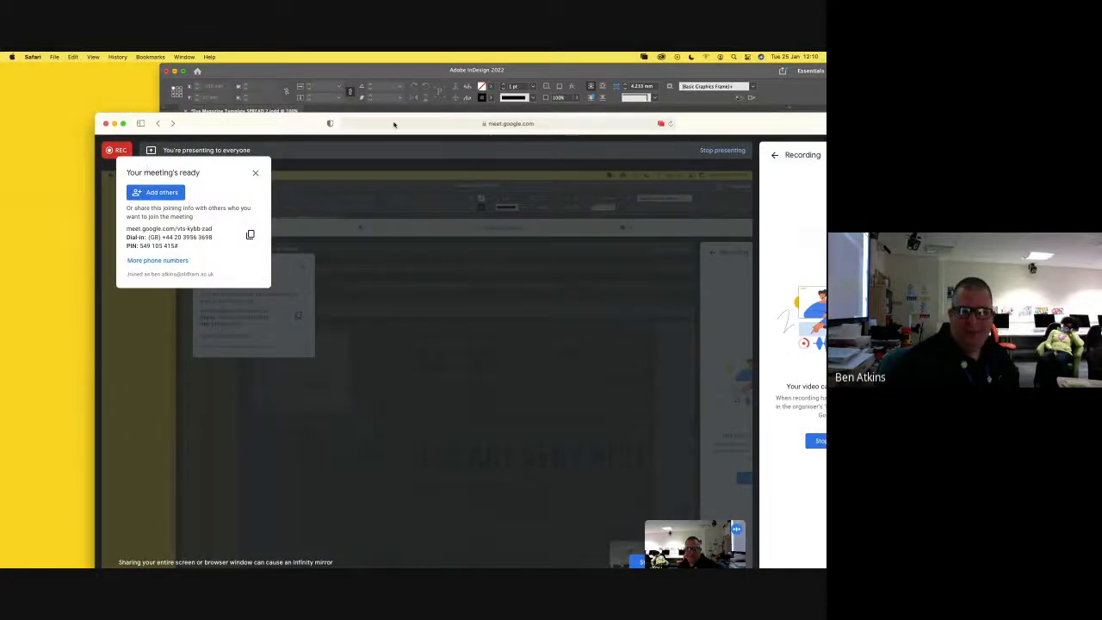
double_click(288, 126)
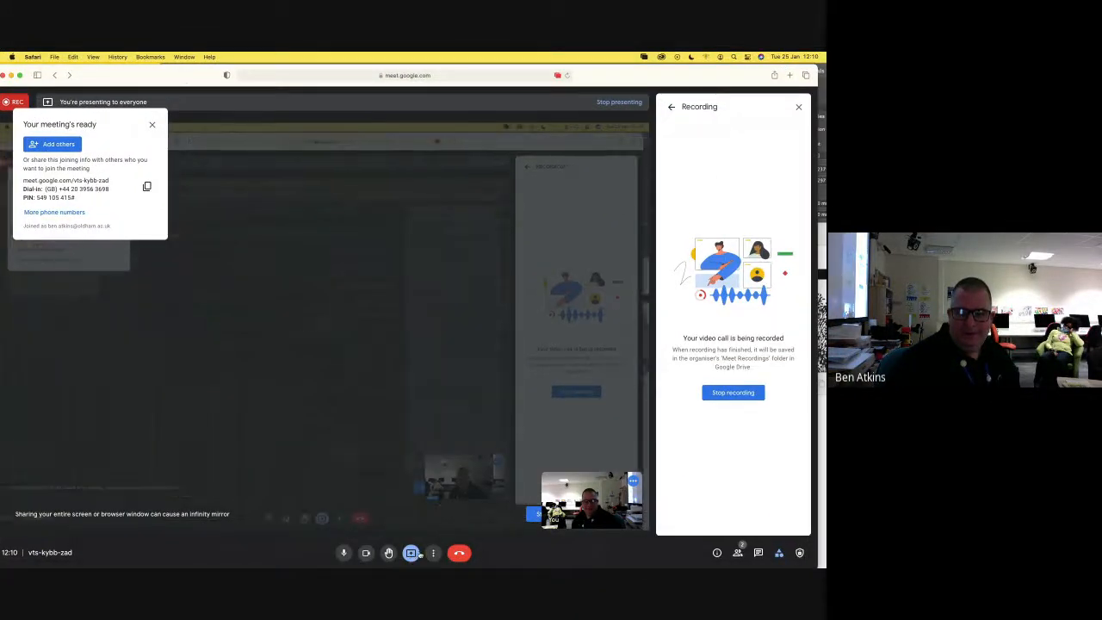
left_click(459, 554)
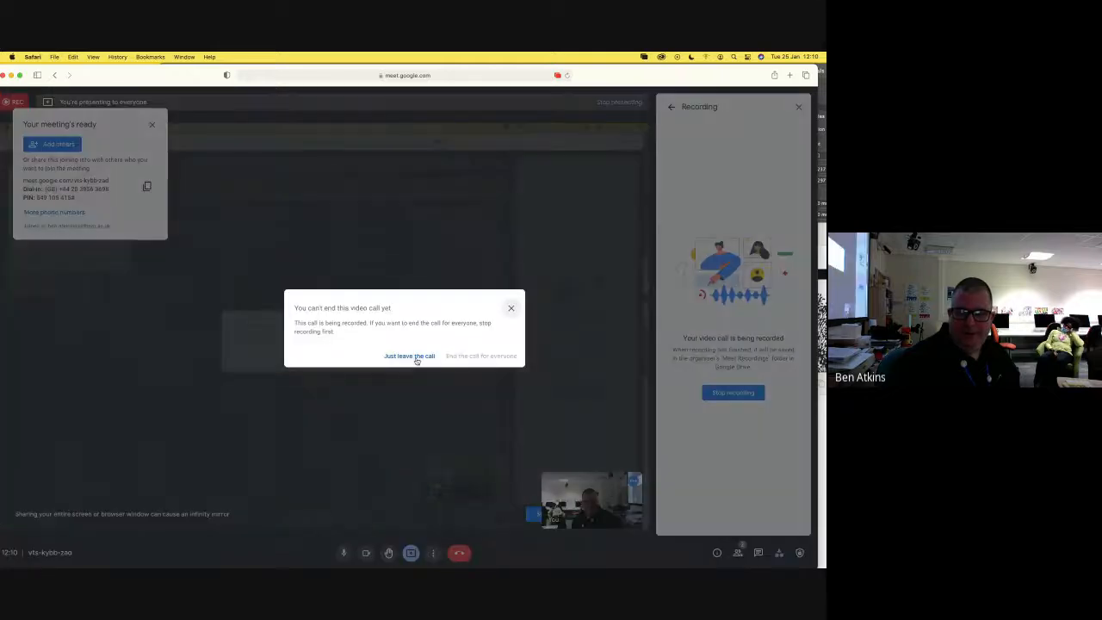